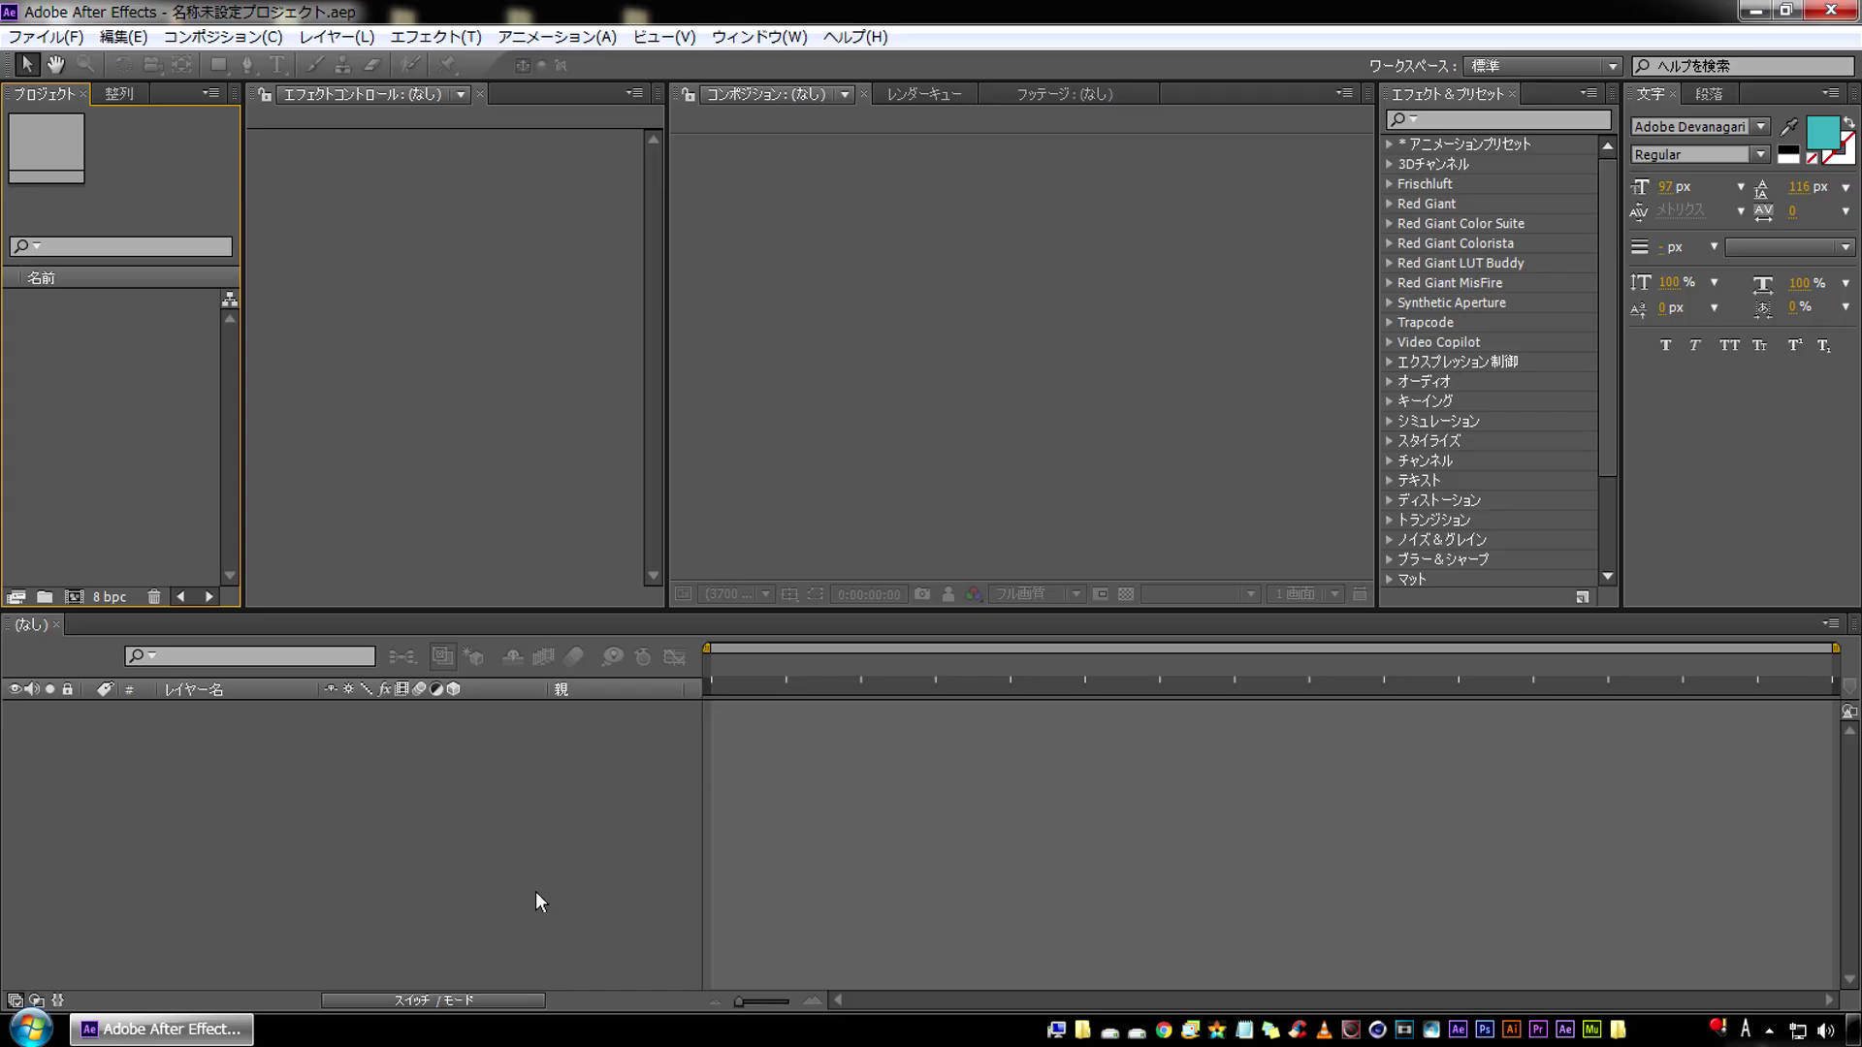
Create composition cut_01 from the HDV/HDTV 720 29.97 preset: 1280×720, 29.97 fps, 5 seconds
click(223, 37)
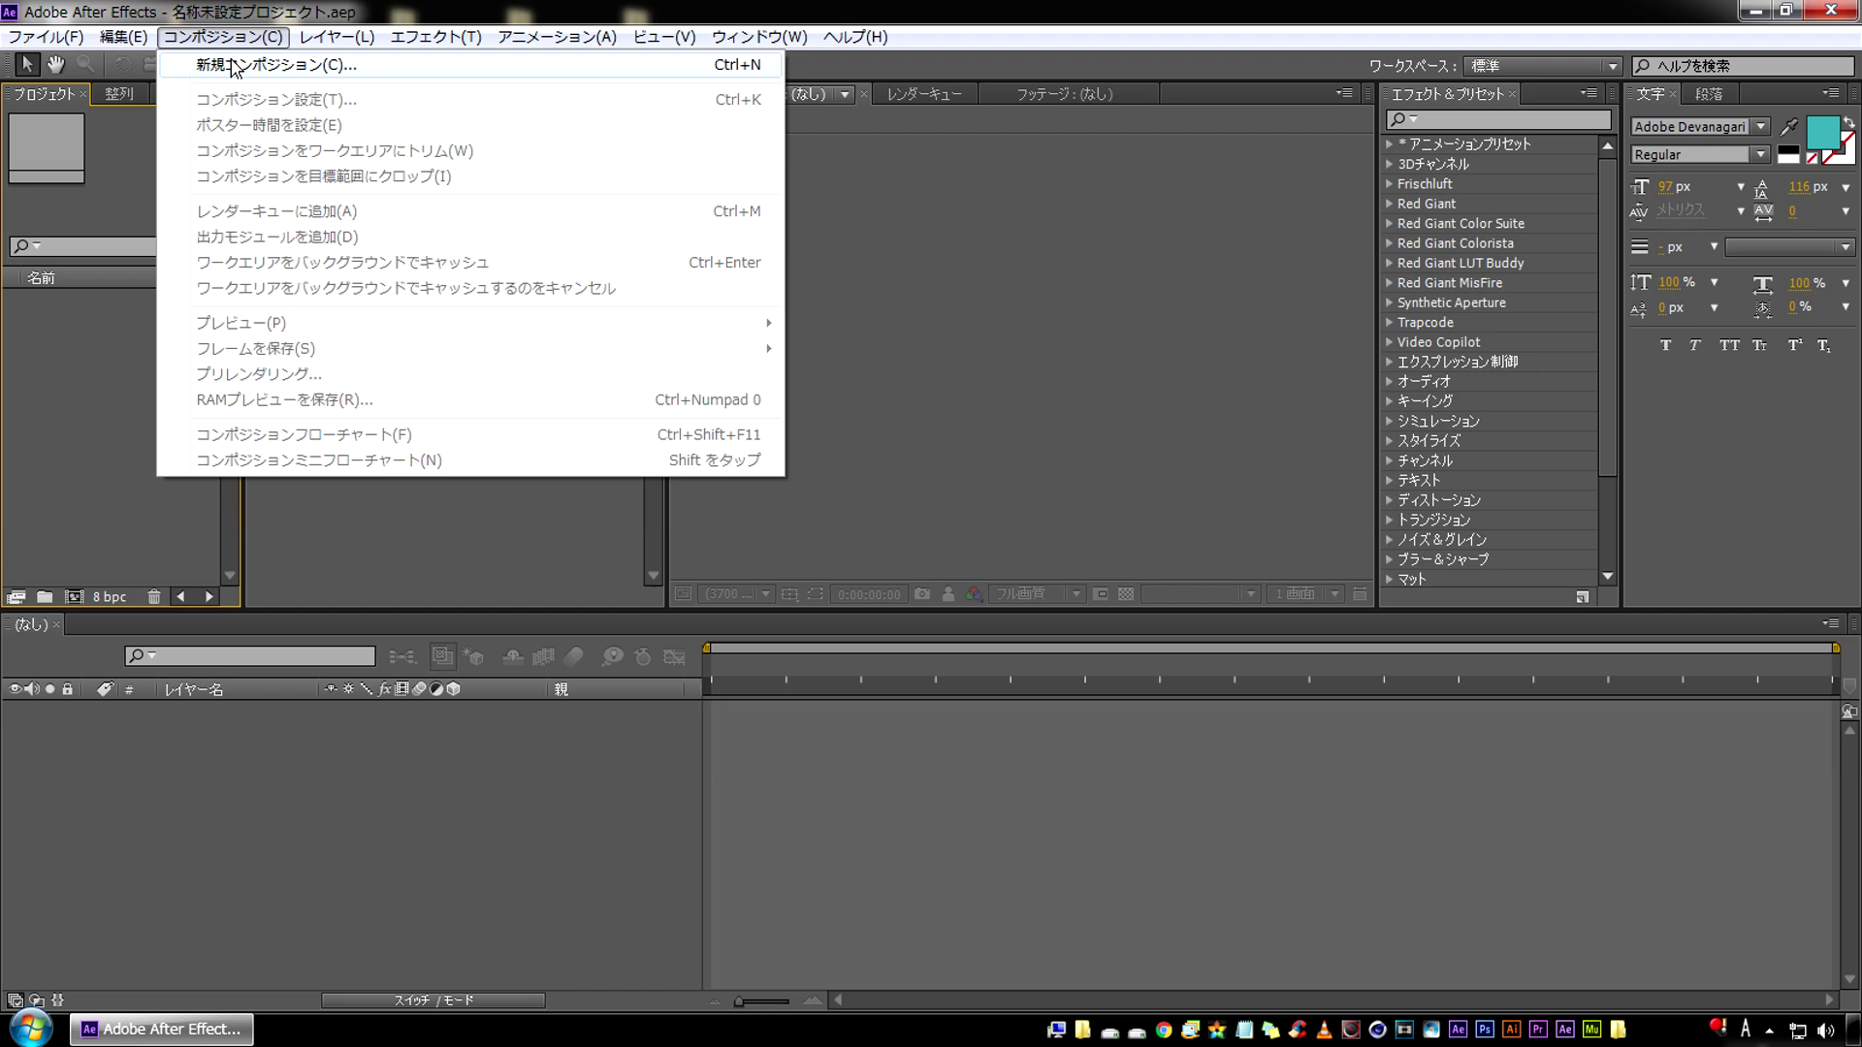
click(221, 64)
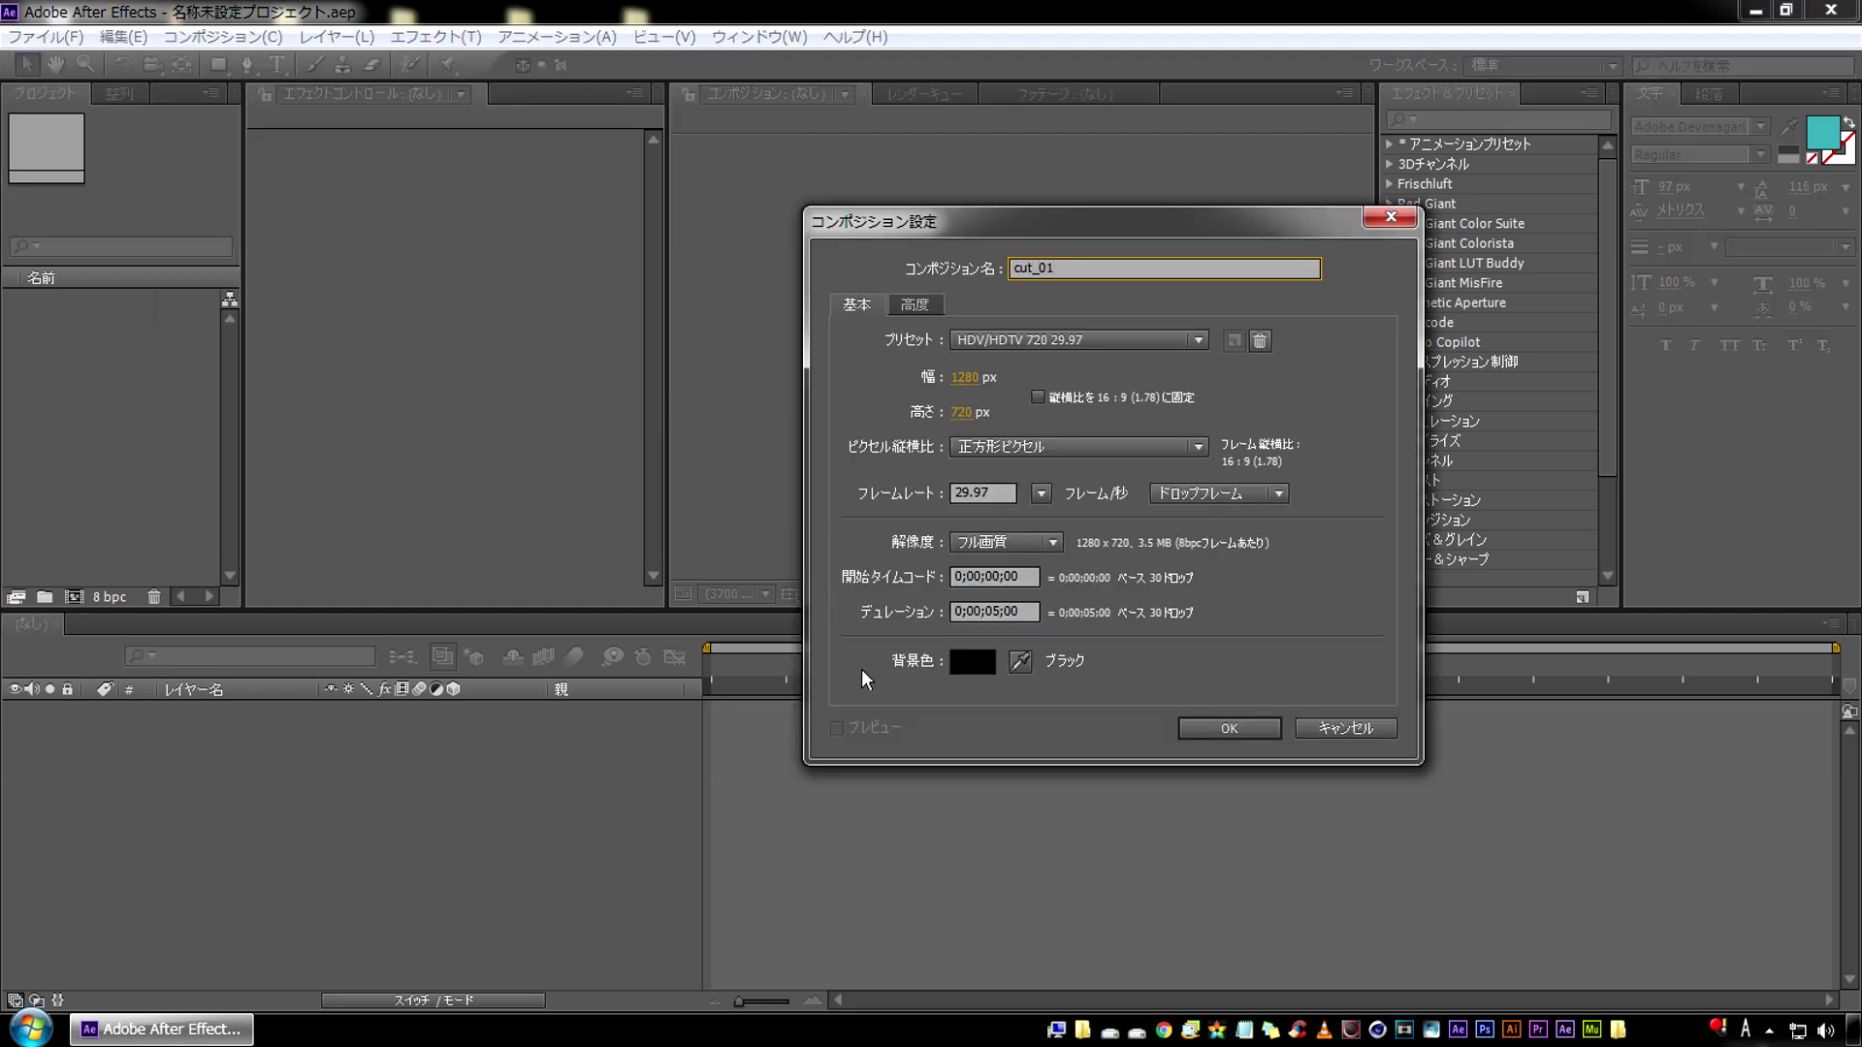
click(1226, 725)
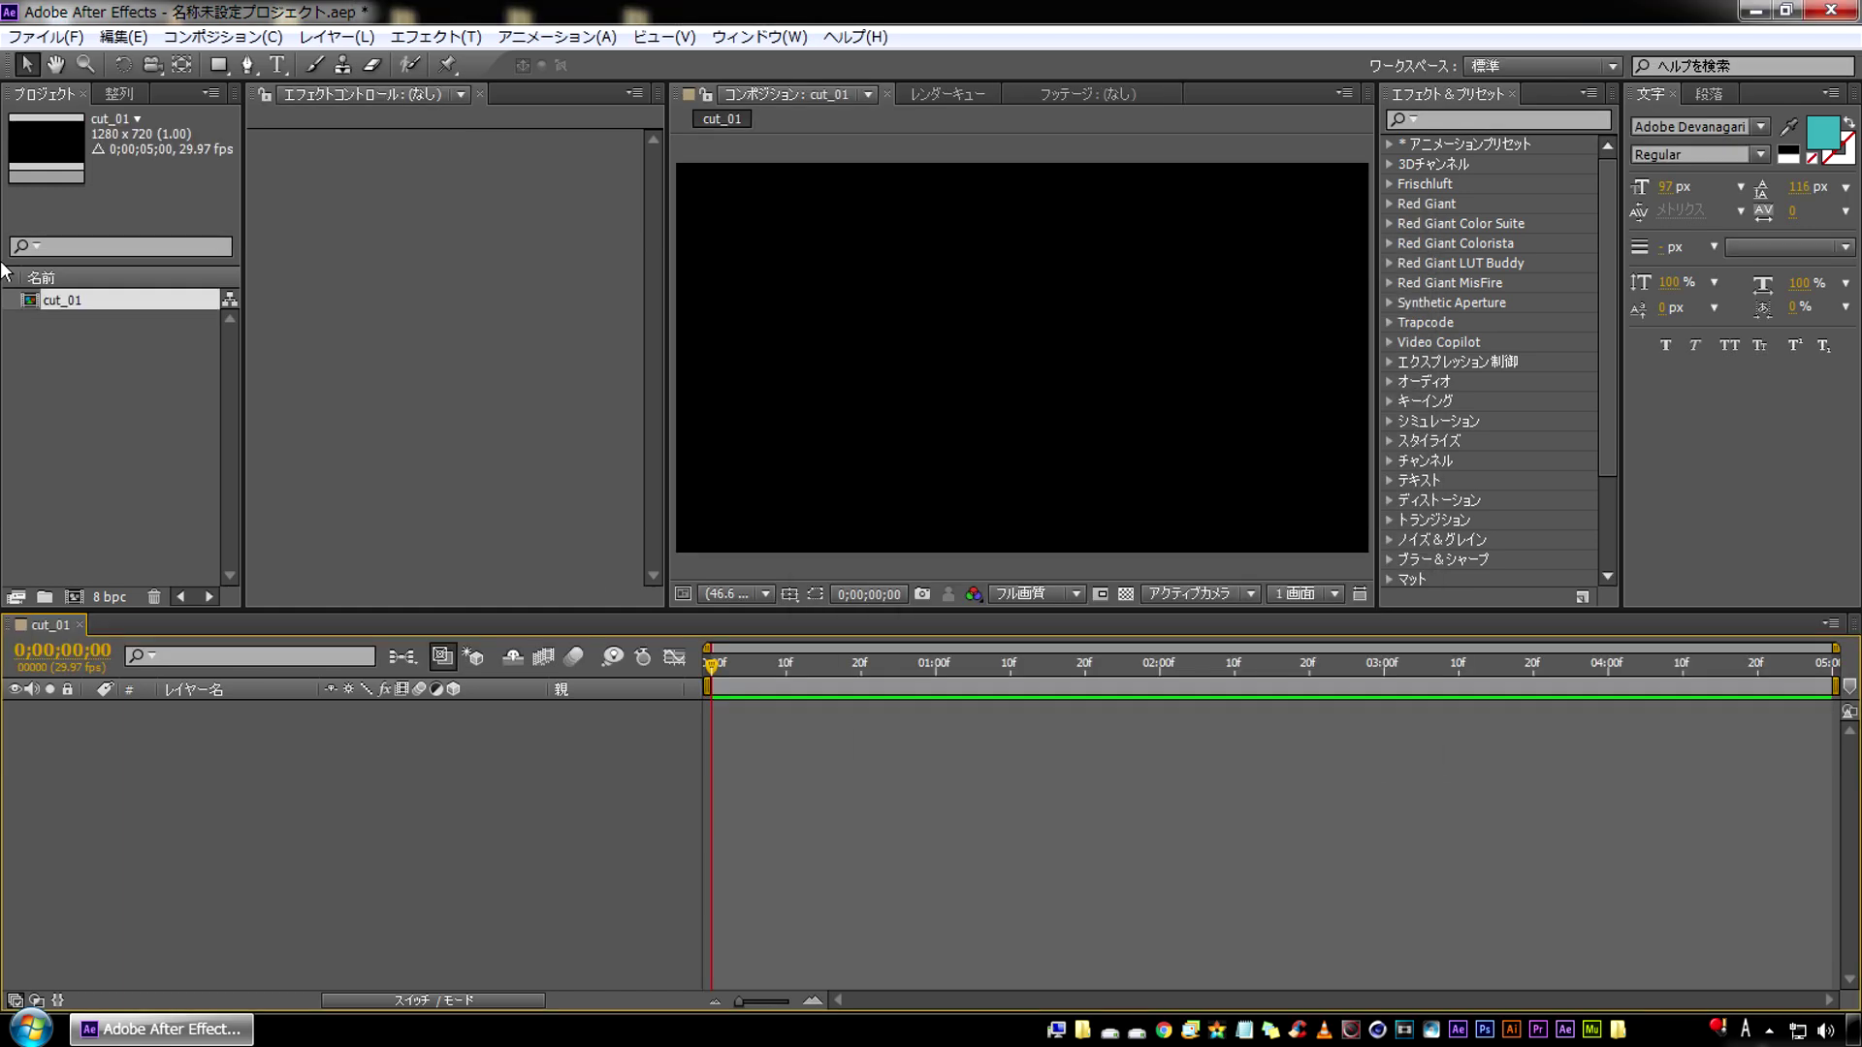
Add a text layer reading 'CAMERA FOCUS' in the composition
click(277, 65)
click(809, 351)
text(CAMERA FOCUS)
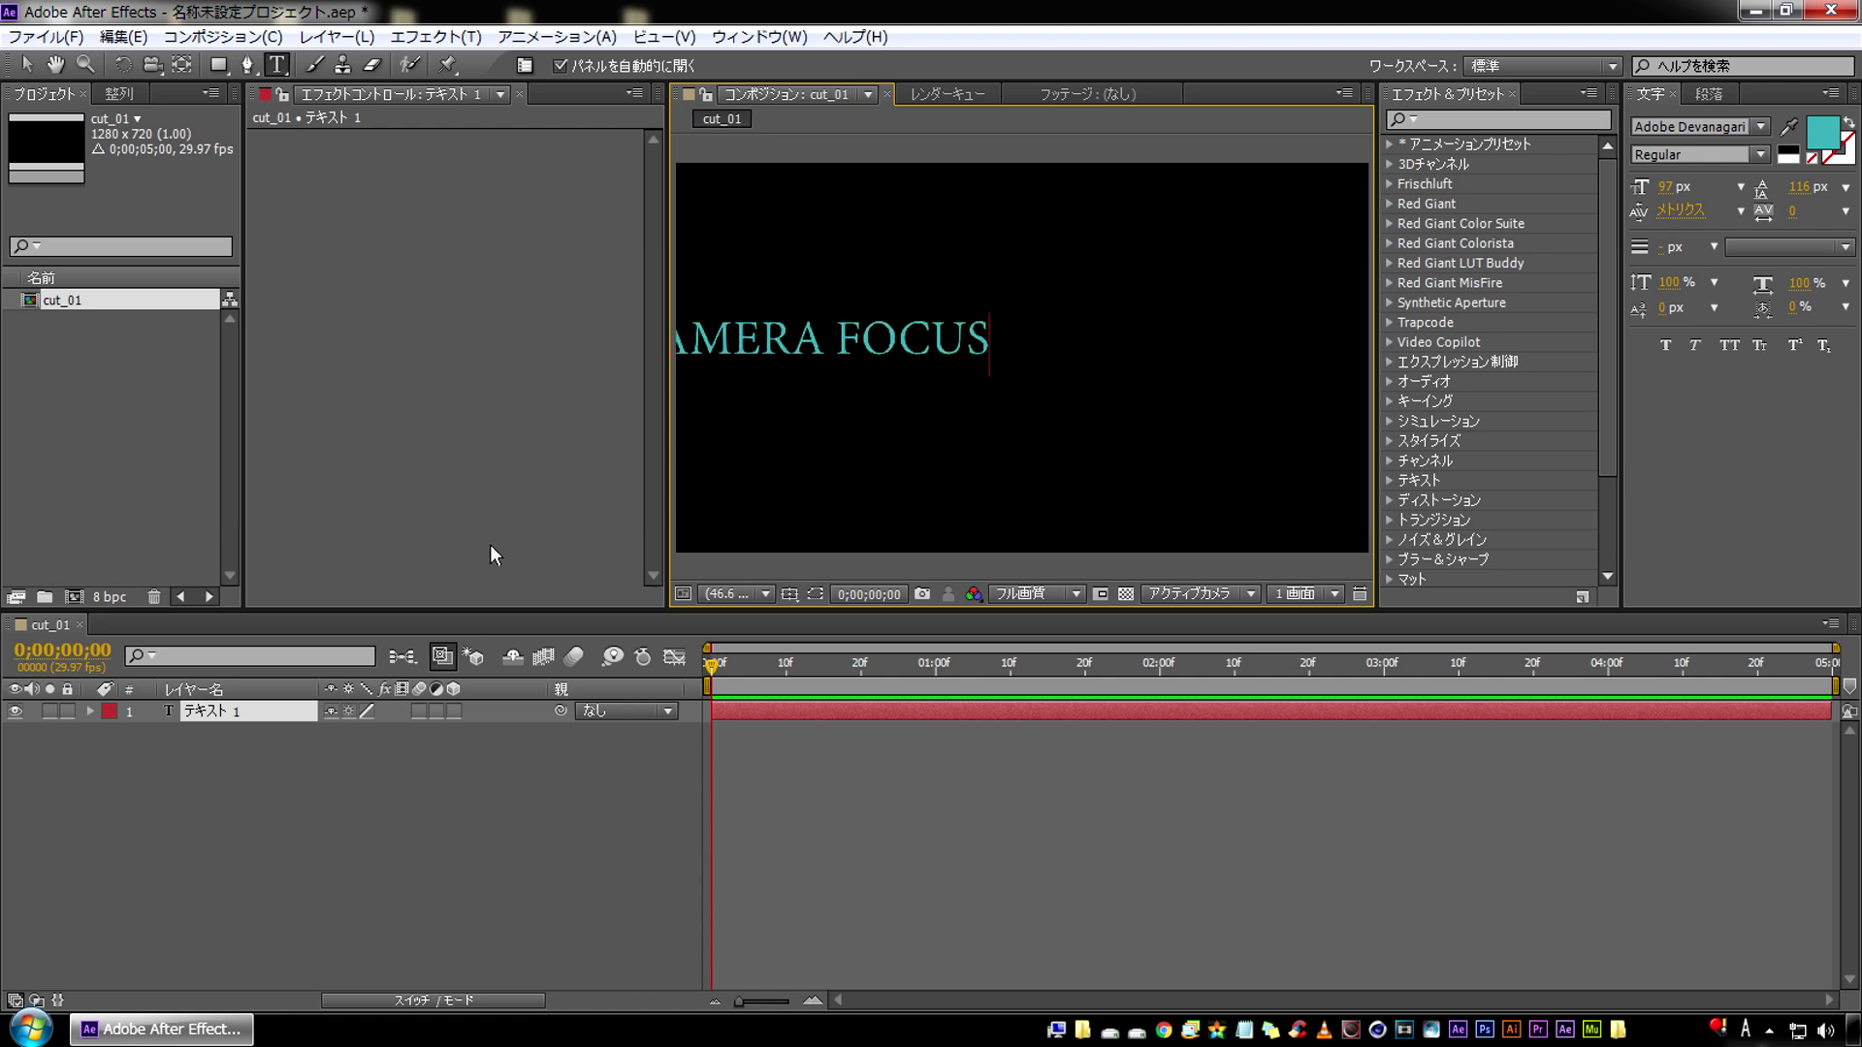
click(209, 717)
Centre the text horizontally and vertically in the frame and make the layer 3D
click(117, 93)
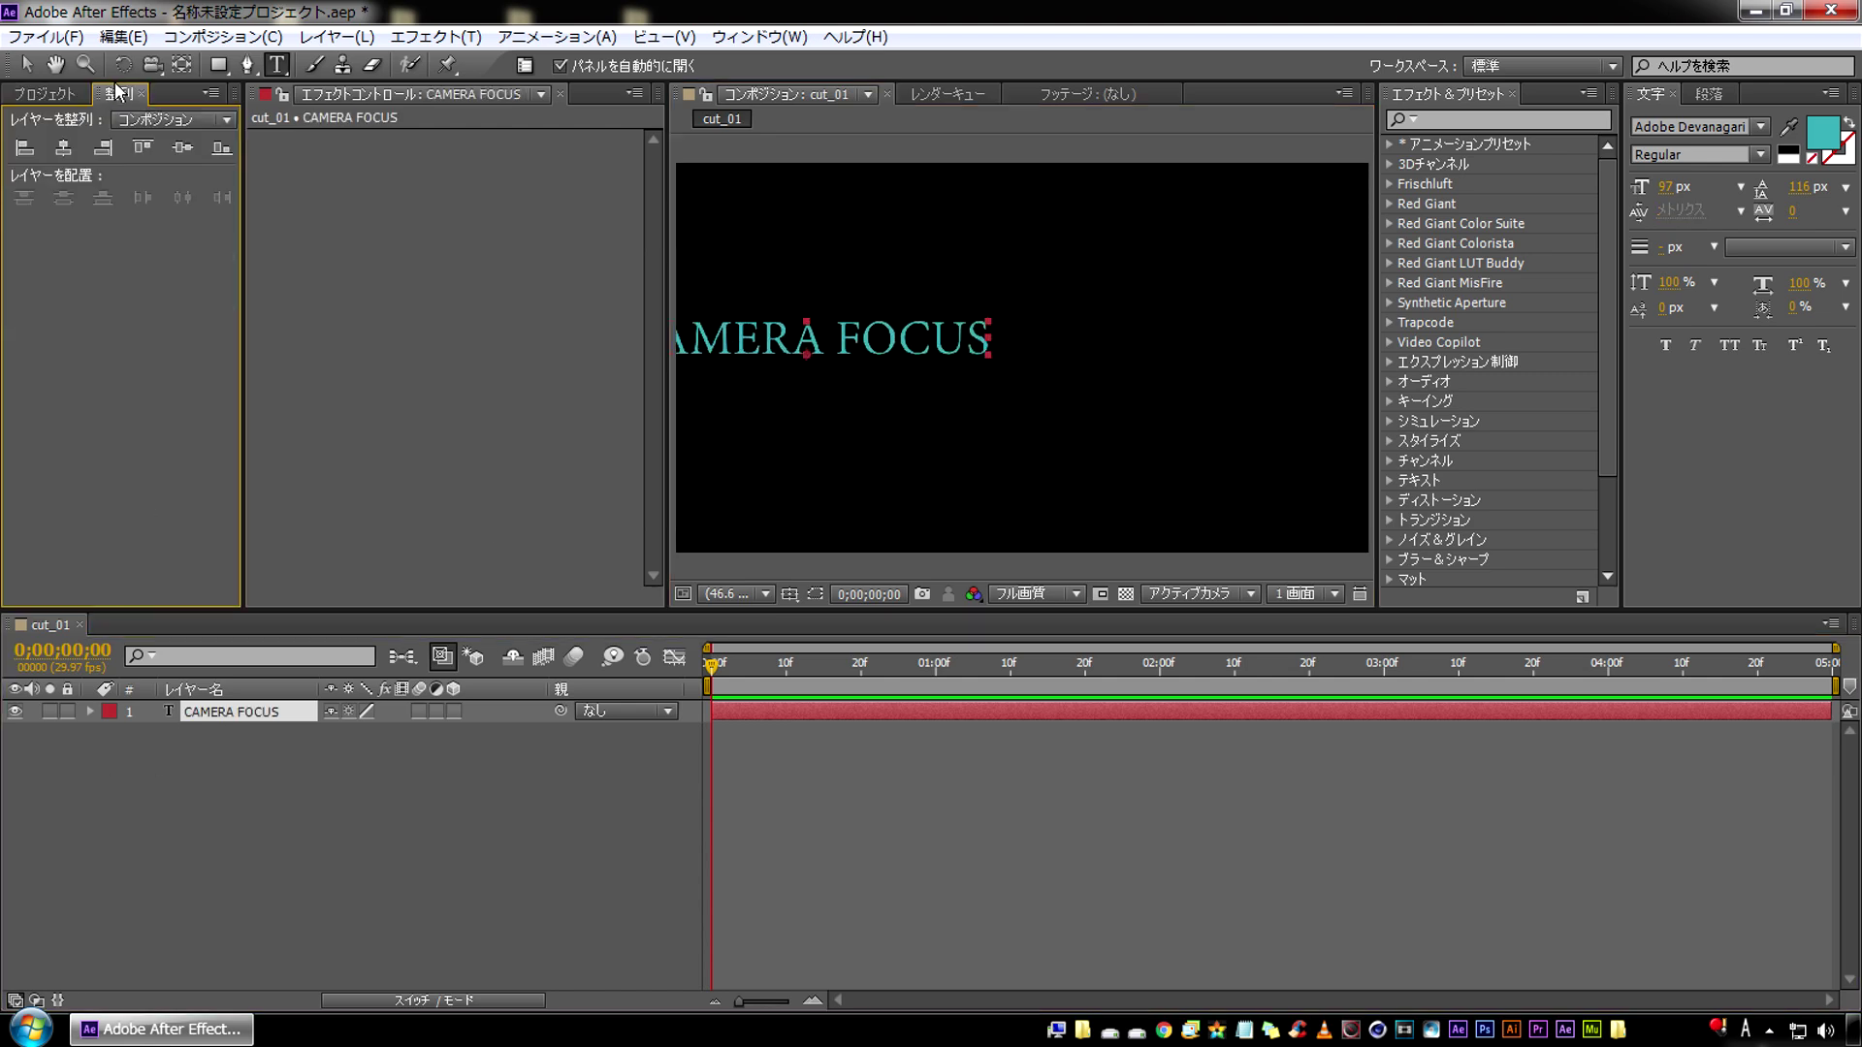
click(59, 152)
click(182, 147)
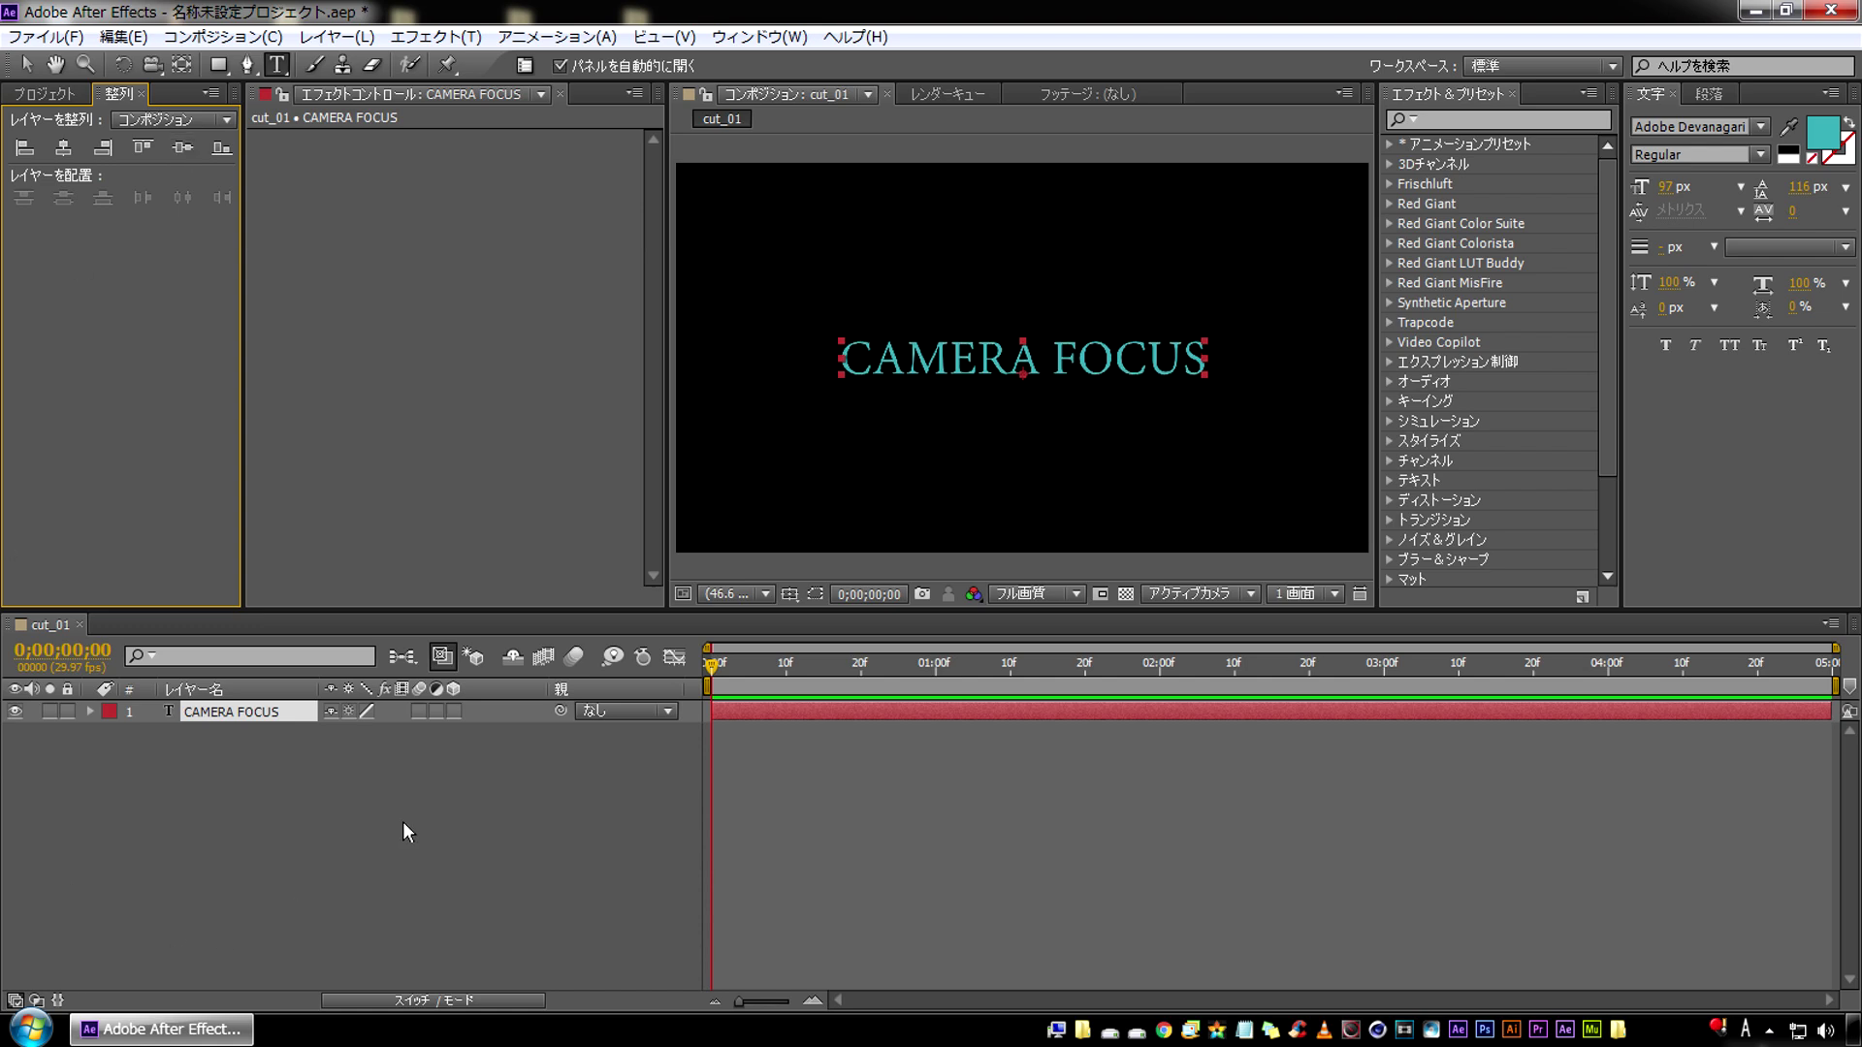
click(457, 747)
click(456, 710)
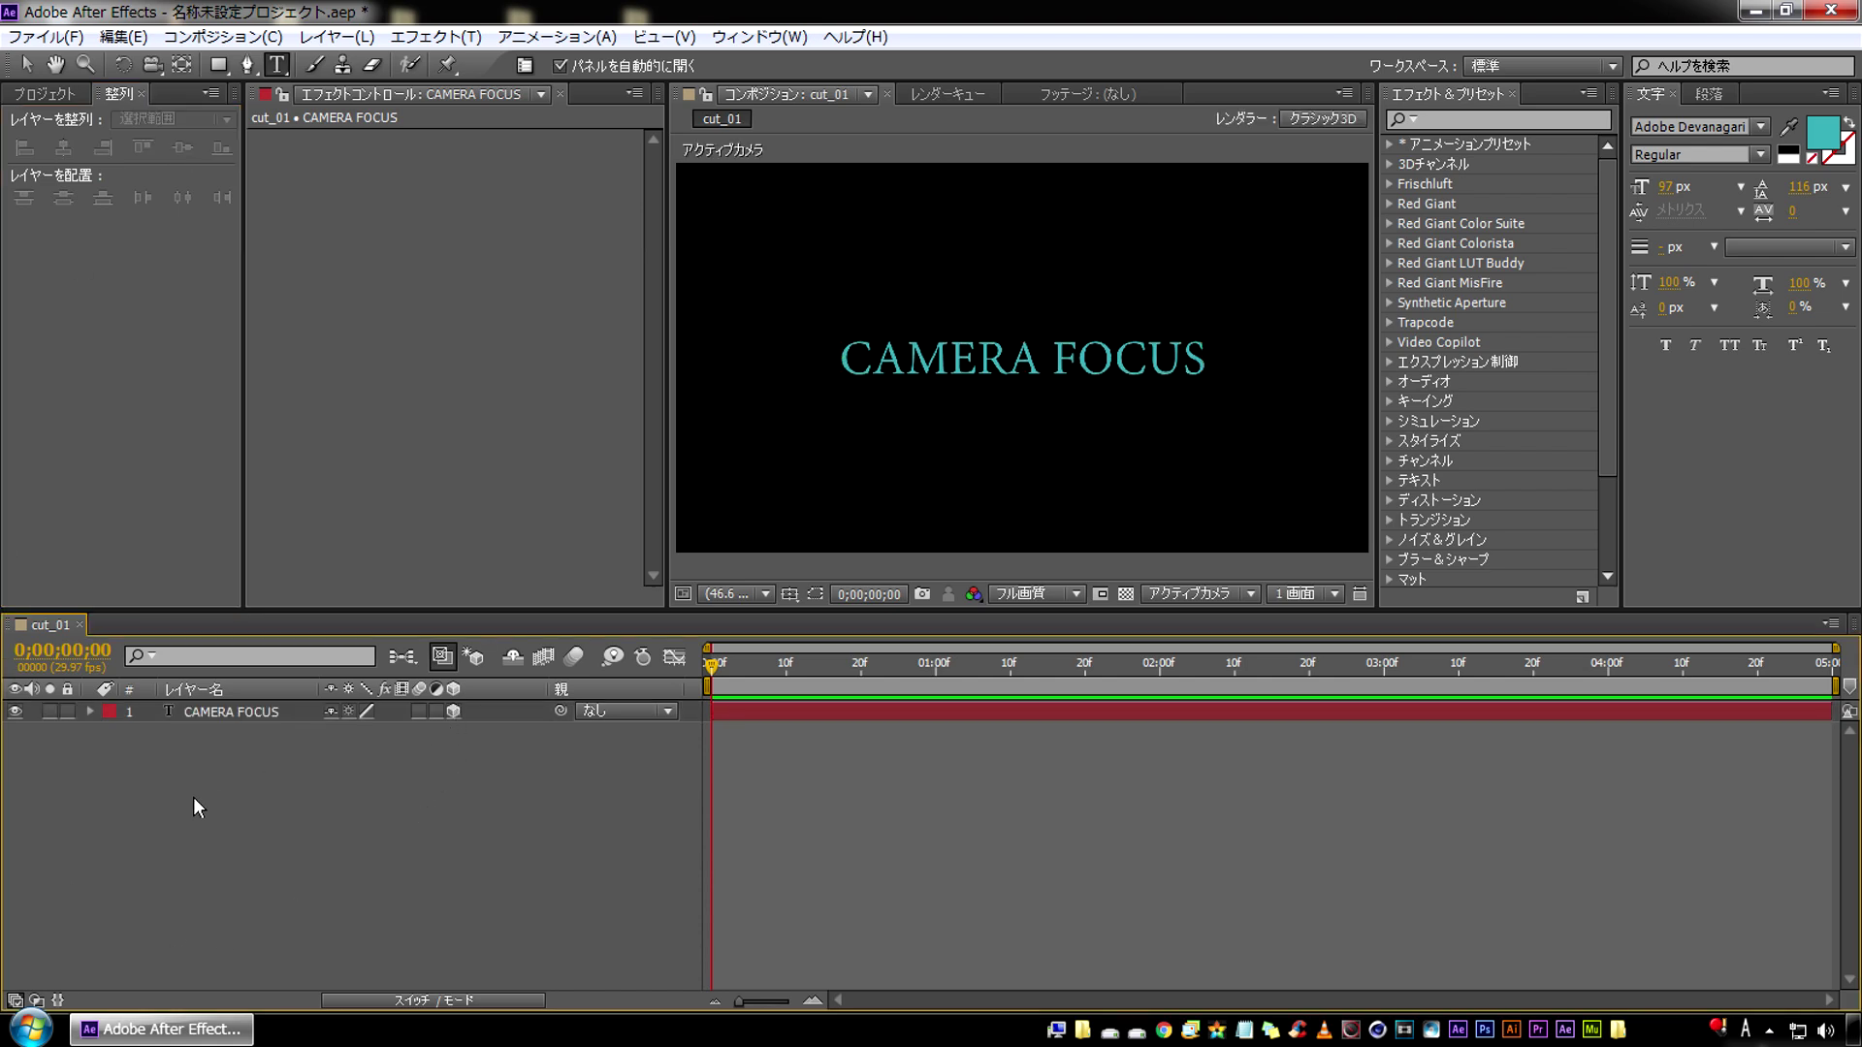
Add Camera 1 using the 35mm preset with depth of field enabled
right_click(224, 781)
mouse_move(407, 540)
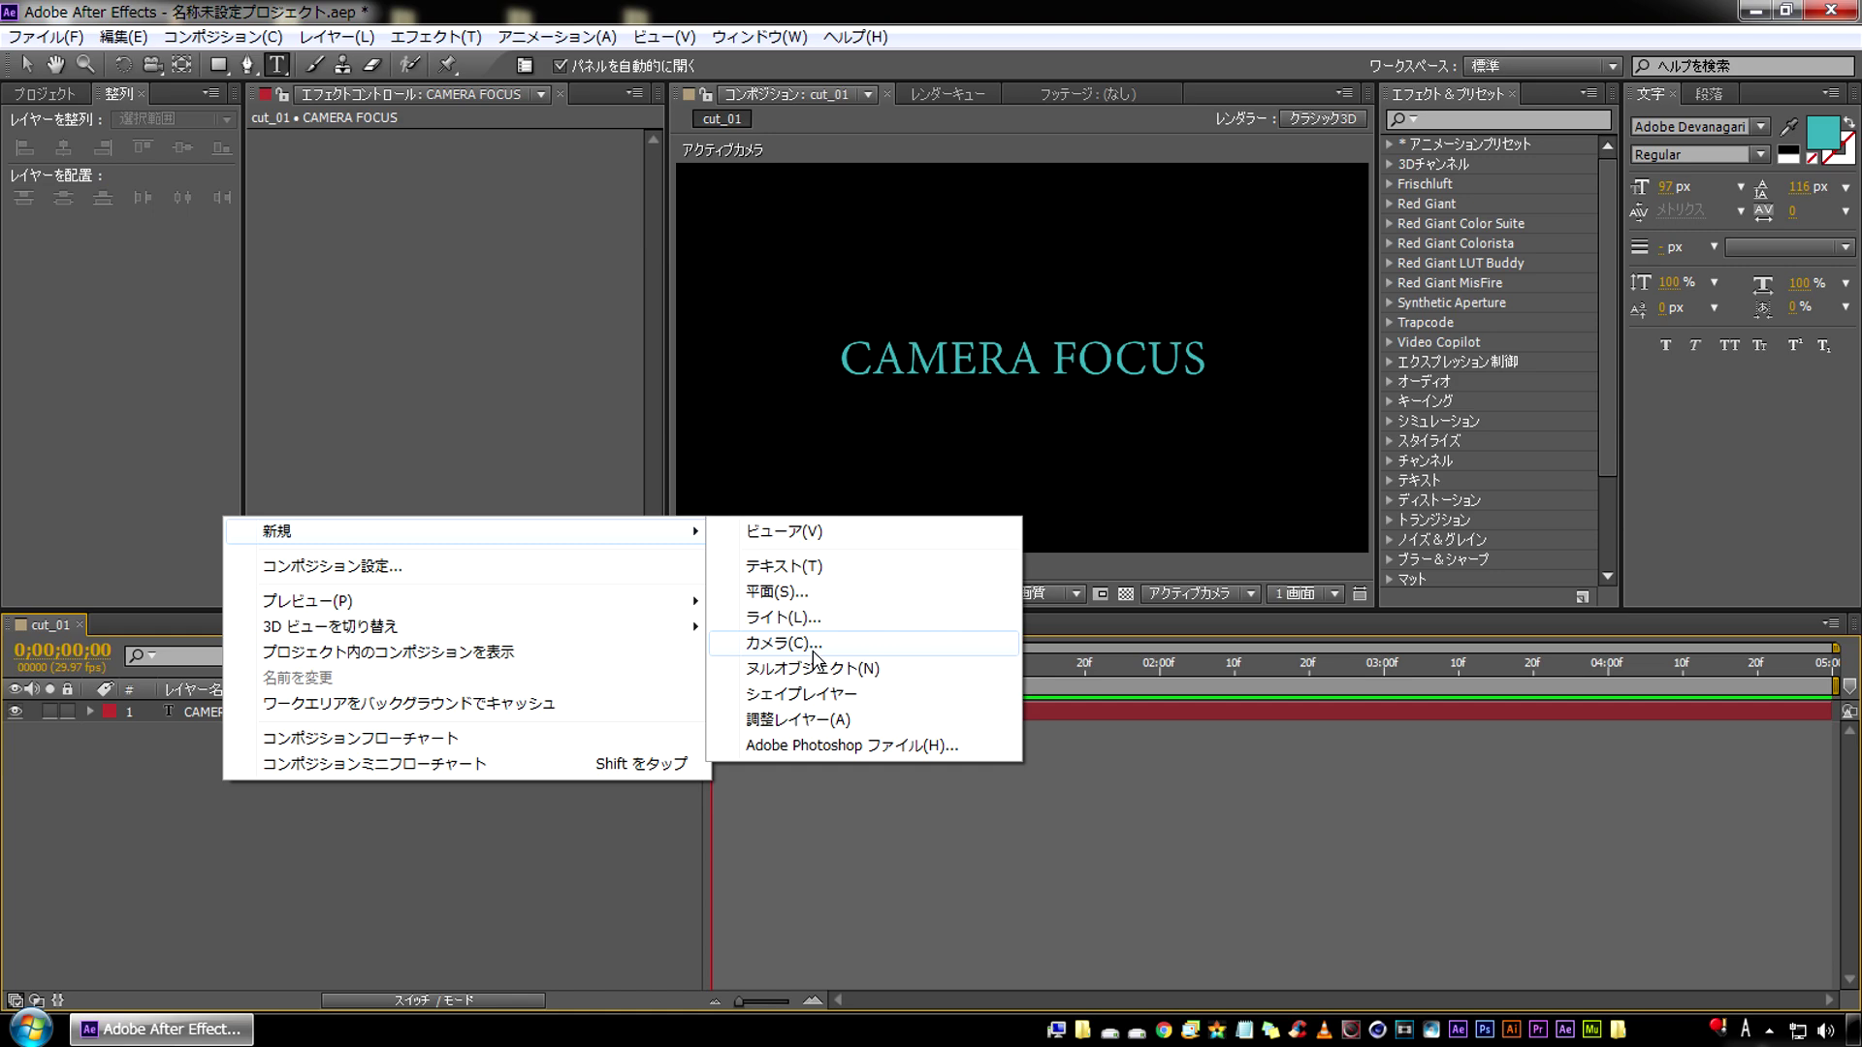
click(818, 645)
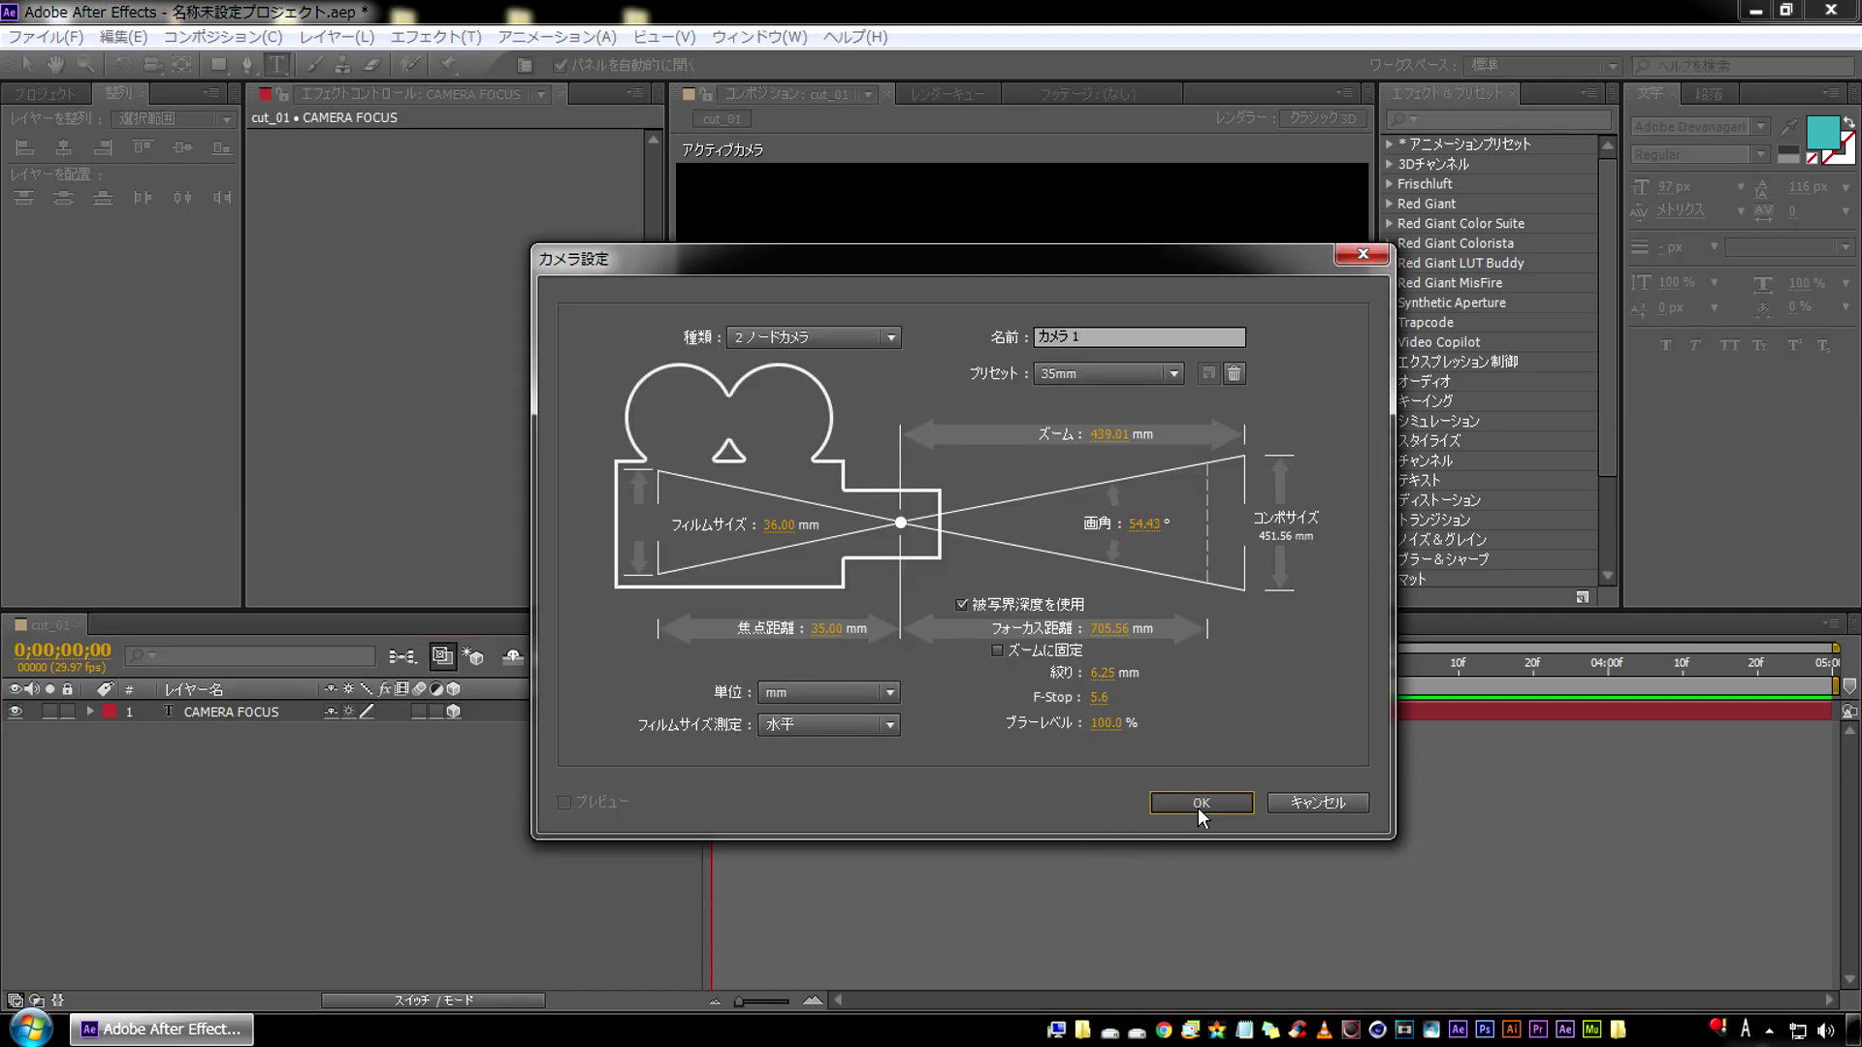
click(1197, 805)
click(231, 734)
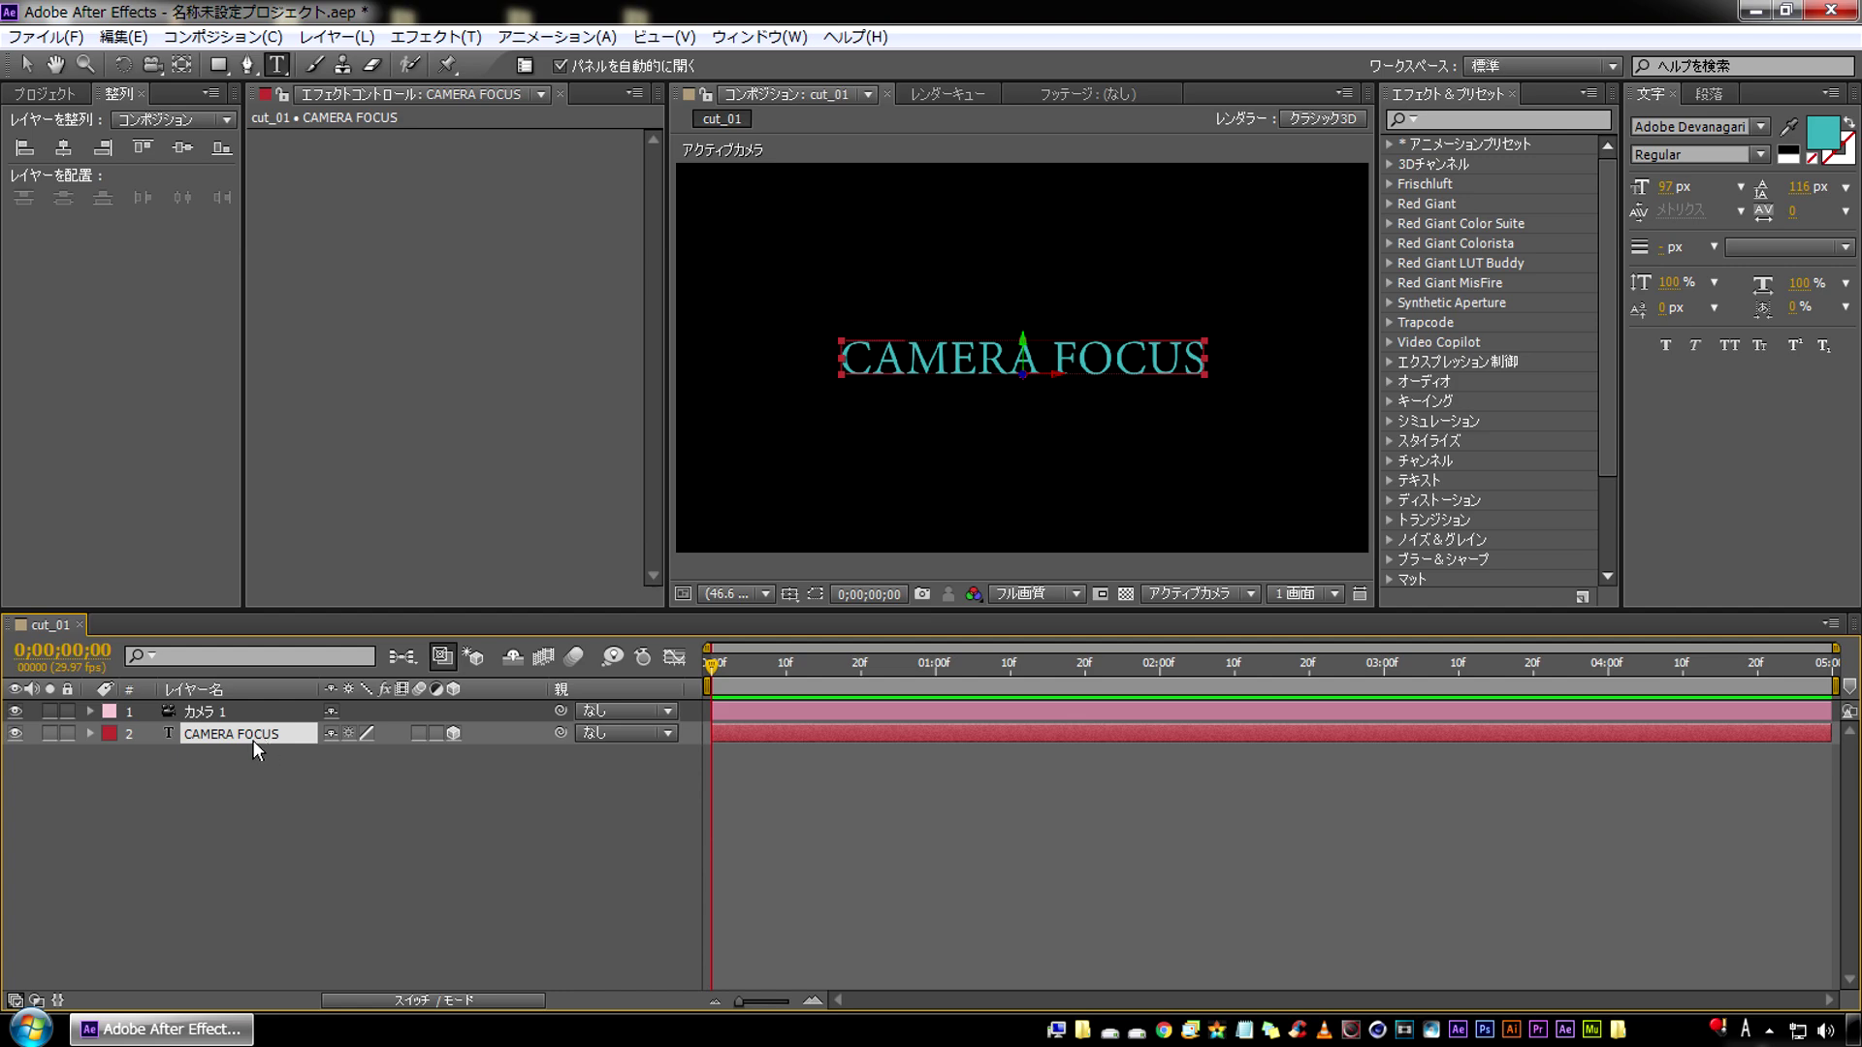
Duplicate the text, push the copy far back in Z, and place it upper right
key(ctrl+d)
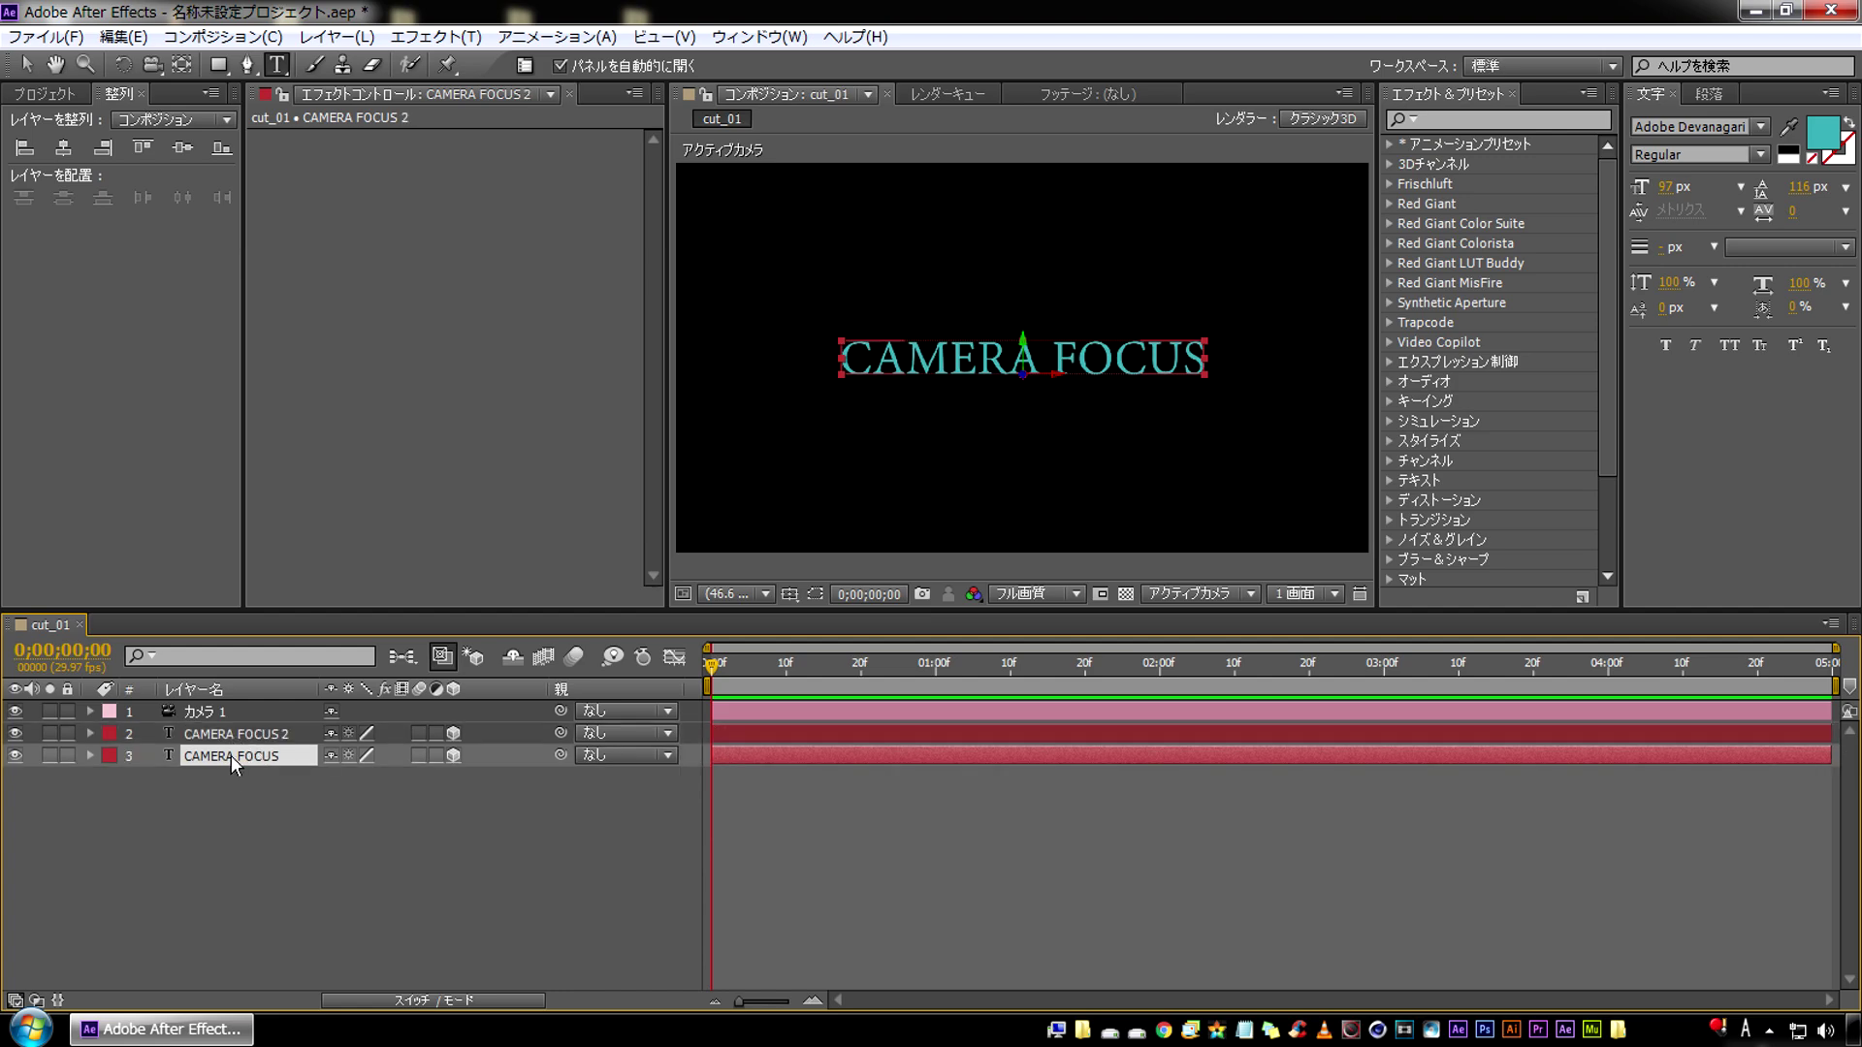
key(p)
drag(412, 779, 1050, 424)
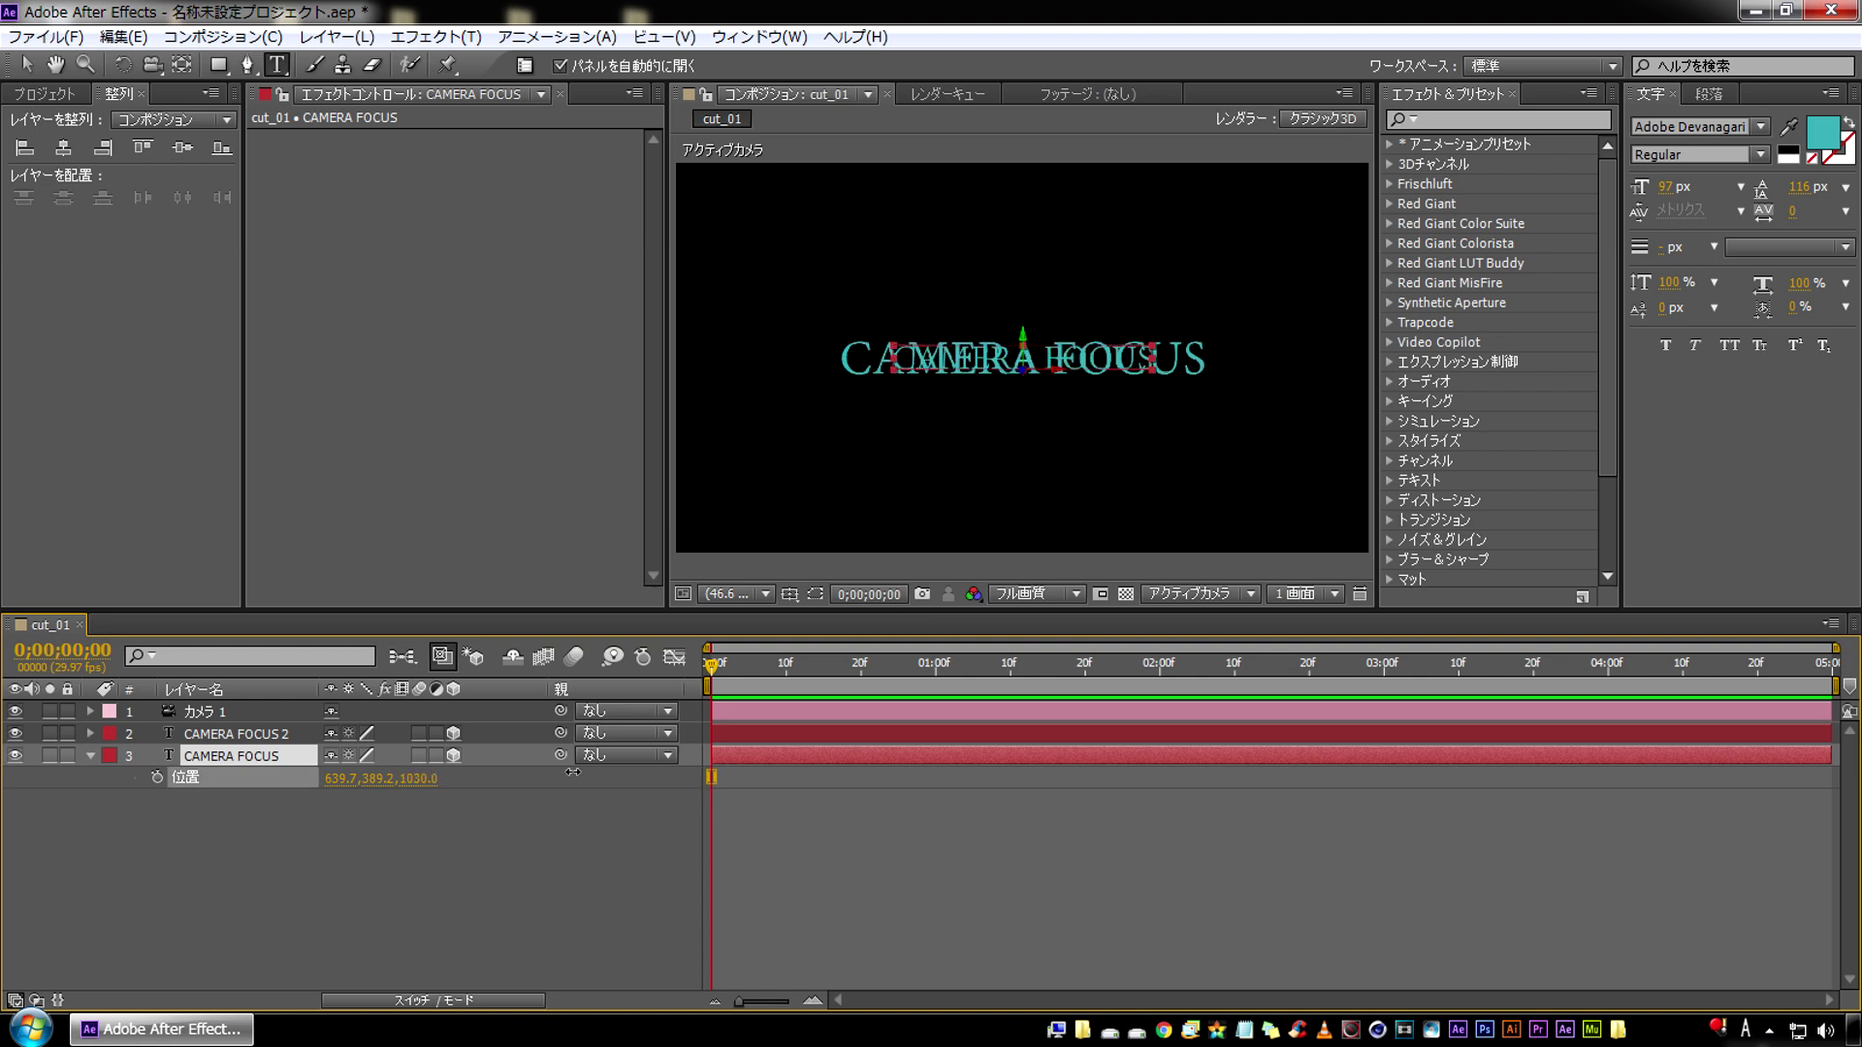
click(23, 66)
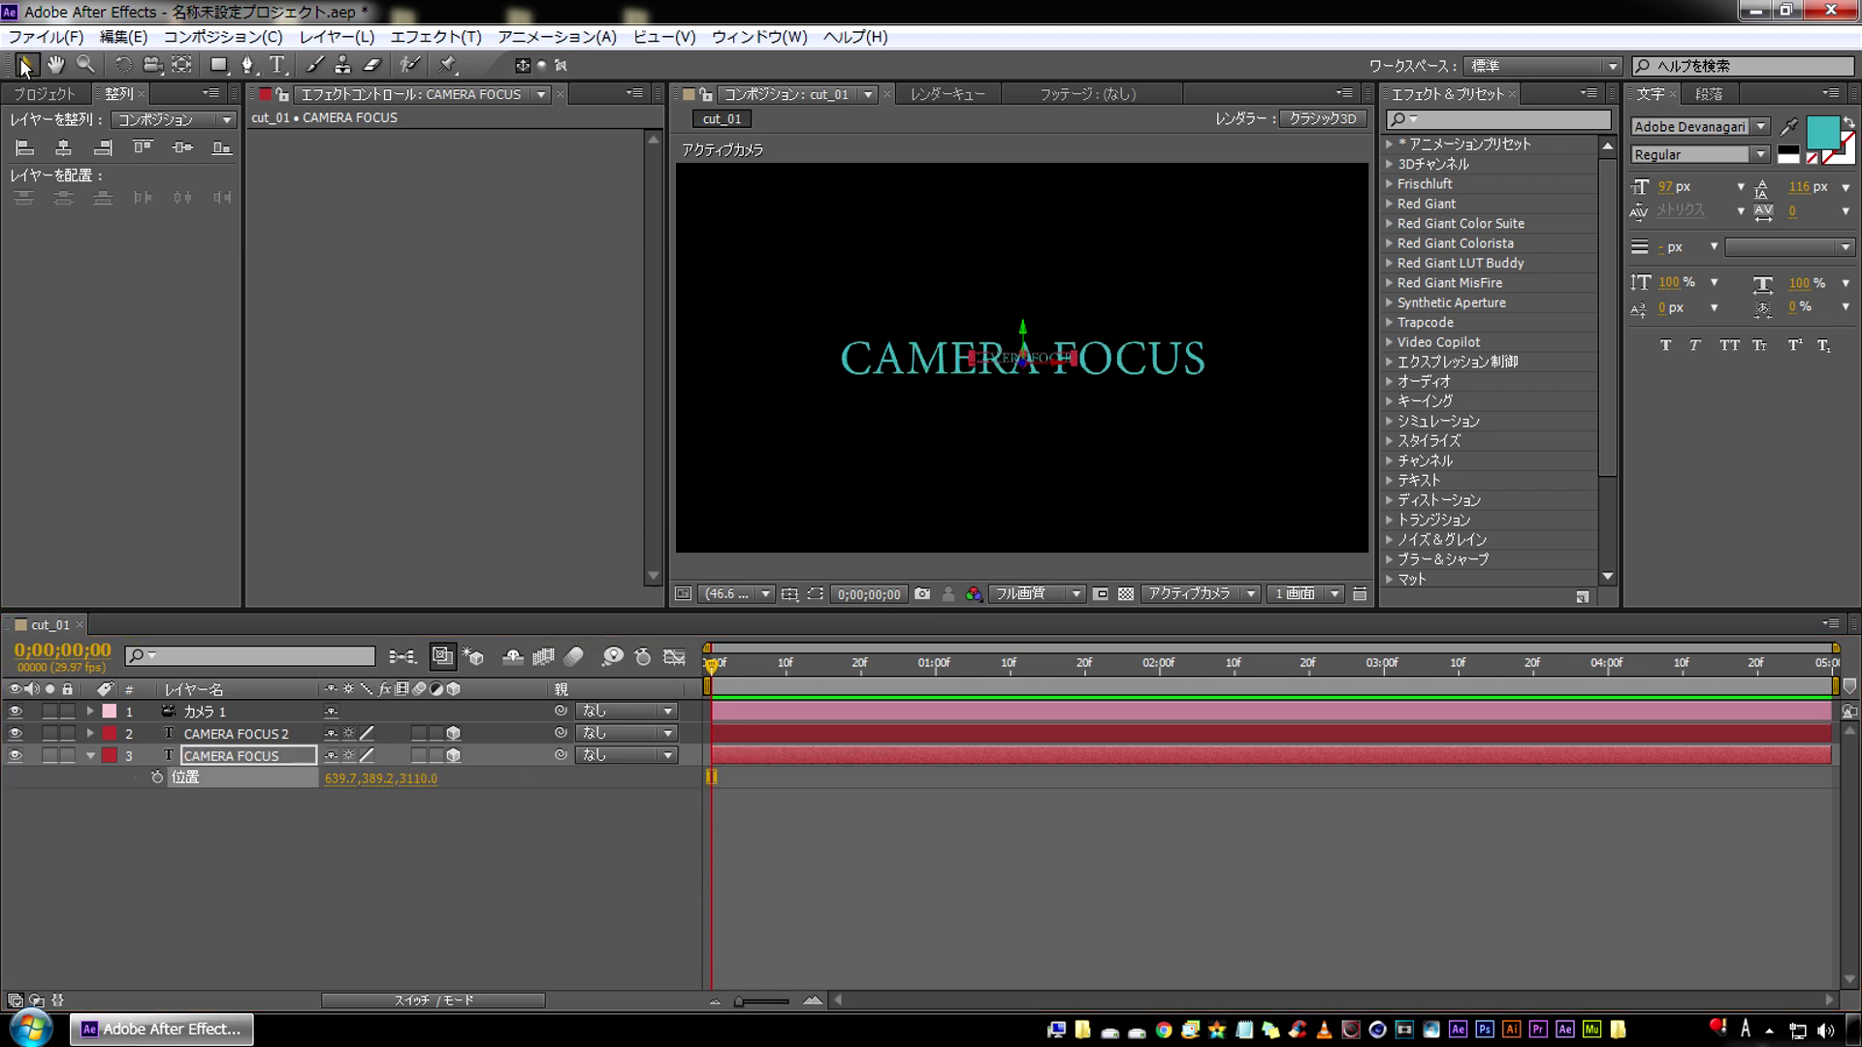
drag(1004, 359, 1213, 255)
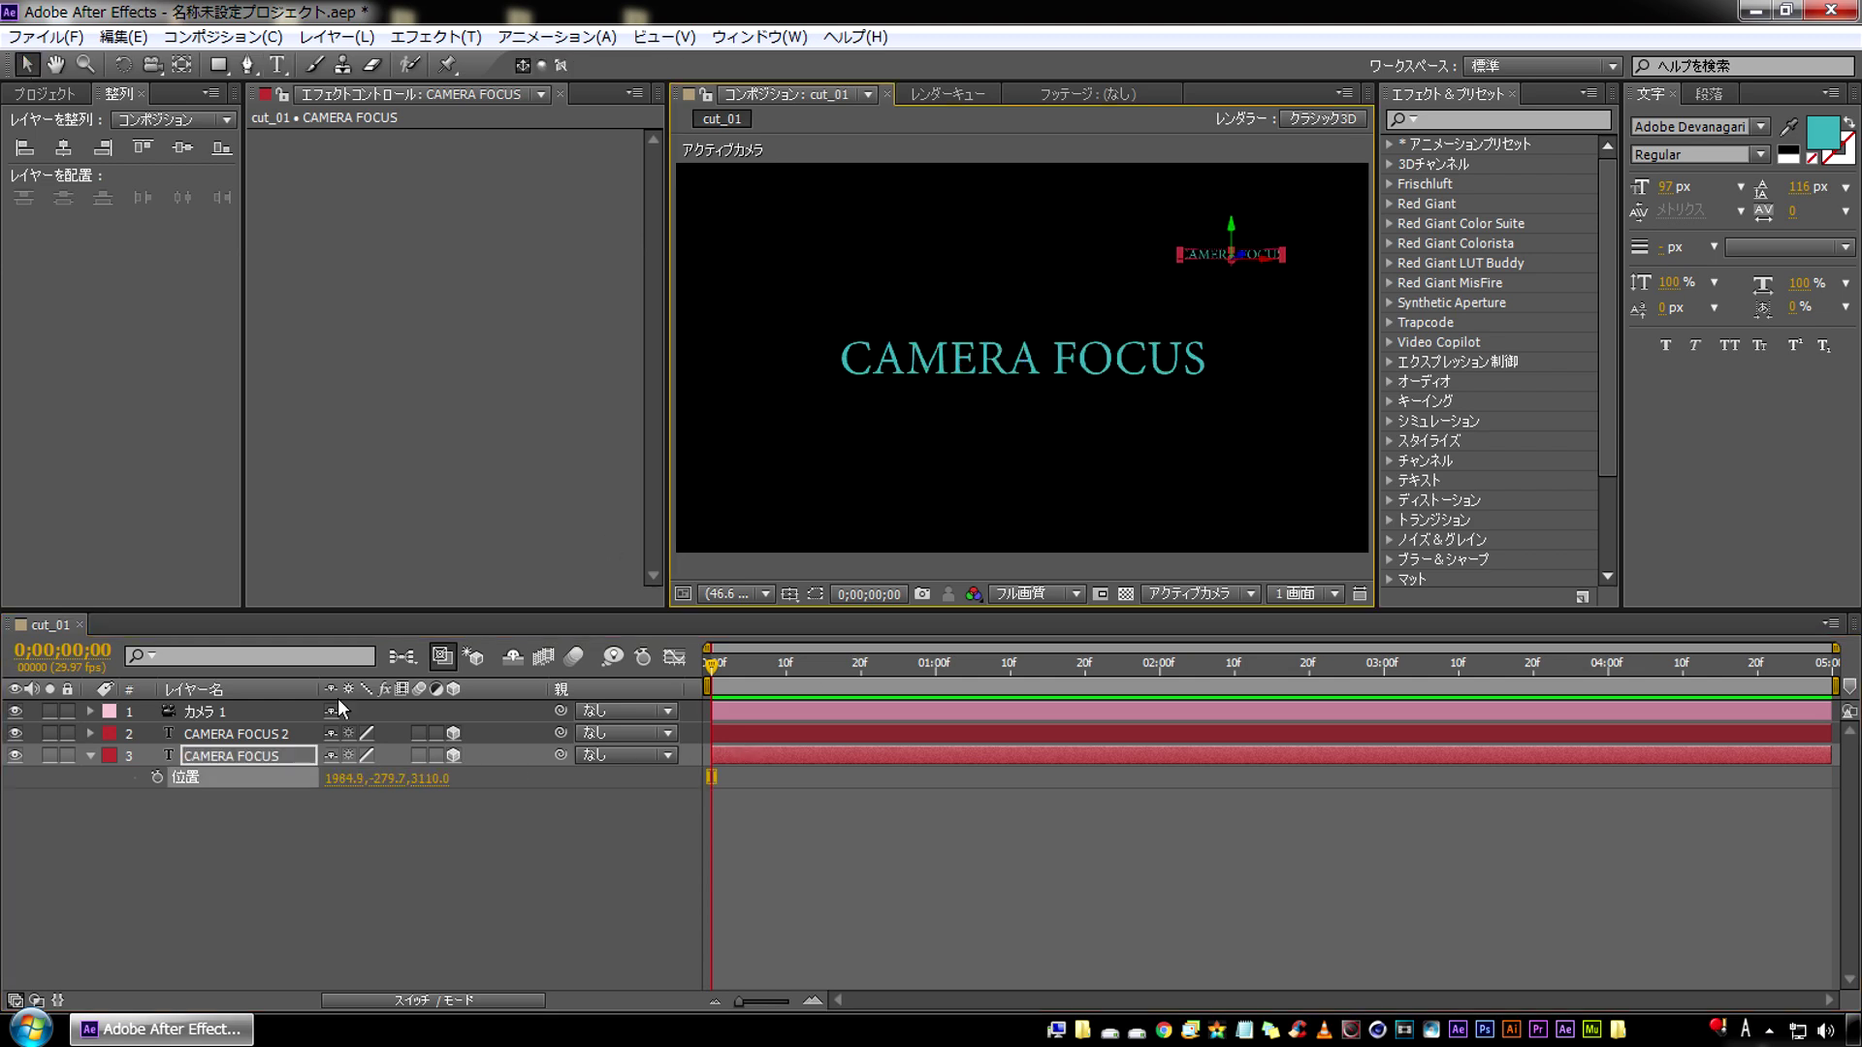
Add two more copies: one shifted left and closer, one moved to the lower left
key(ctrl+d)
mouse_move(340, 800)
mouse_down()
mouse_move(2, 774)
mouse_move(271, 786)
mouse_up()
mouse_move(434, 799)
mouse_down()
mouse_move(294, 827)
mouse_move(375, 810)
mouse_move(573, 488)
mouse_up()
key(ctrl+d)
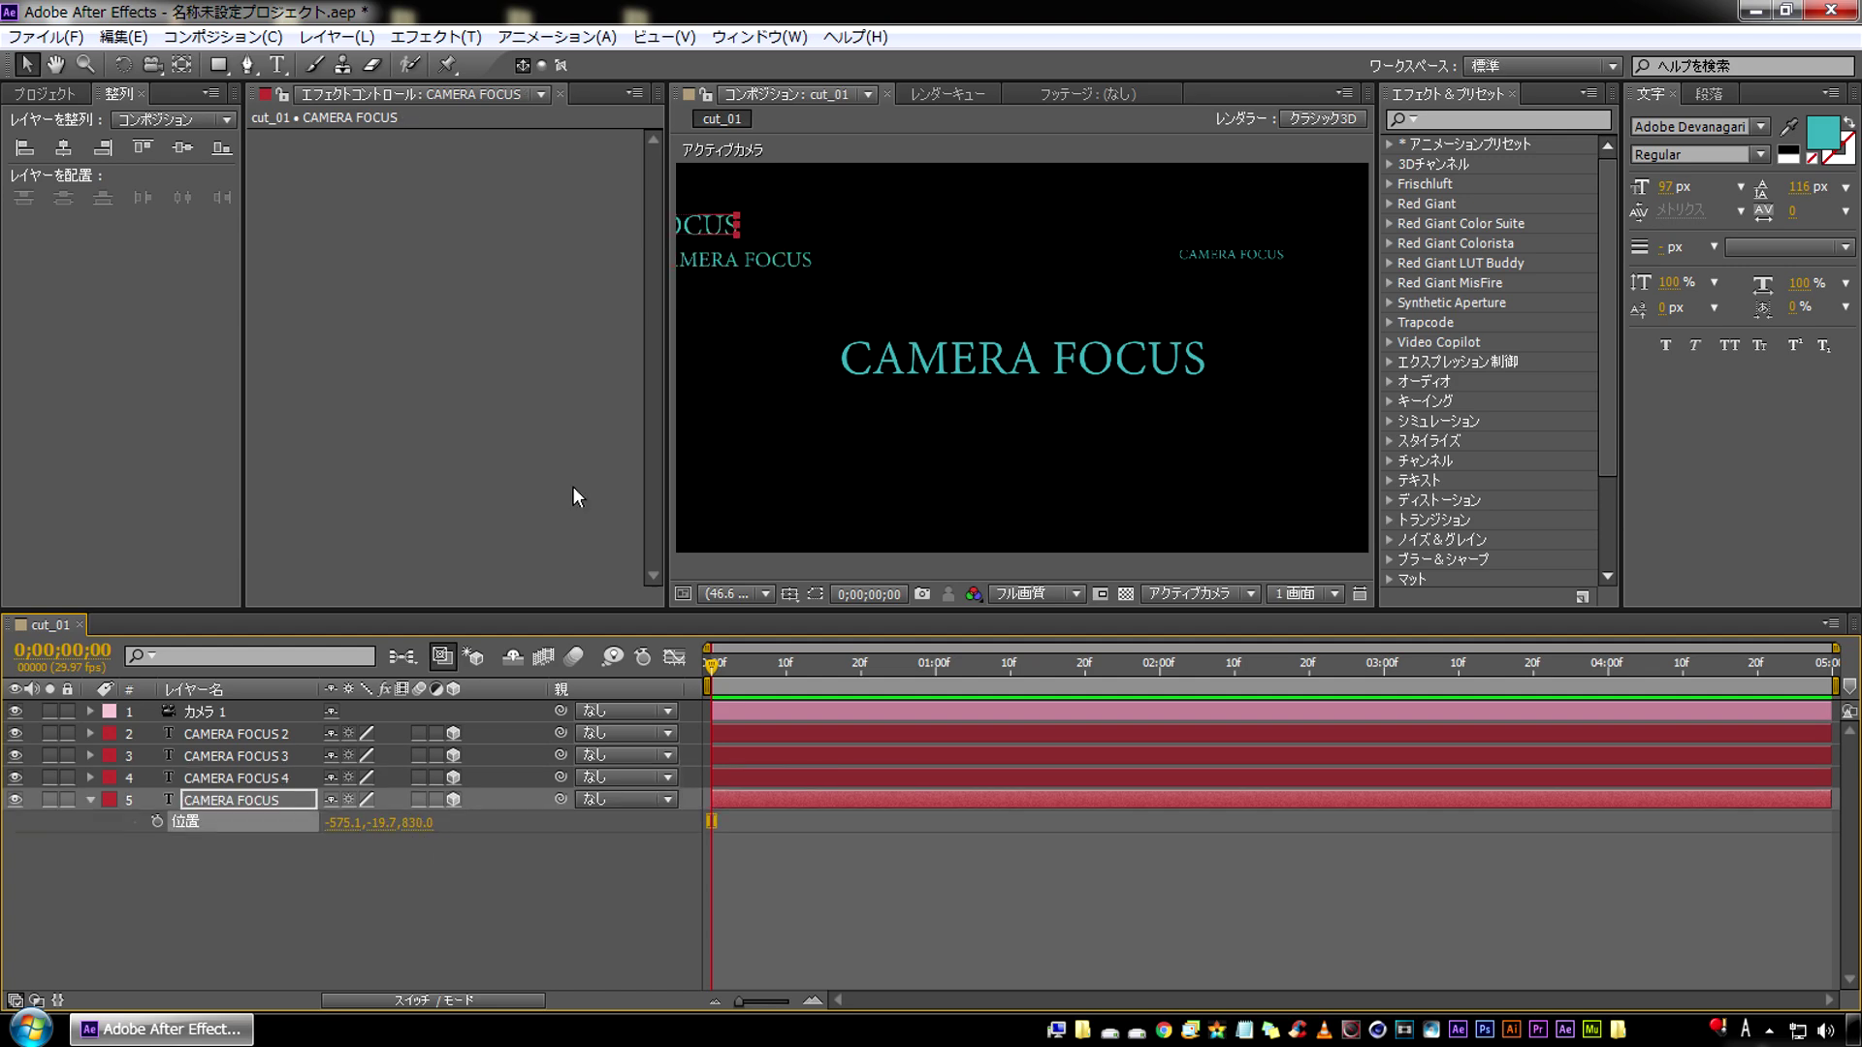
drag(704, 225, 833, 468)
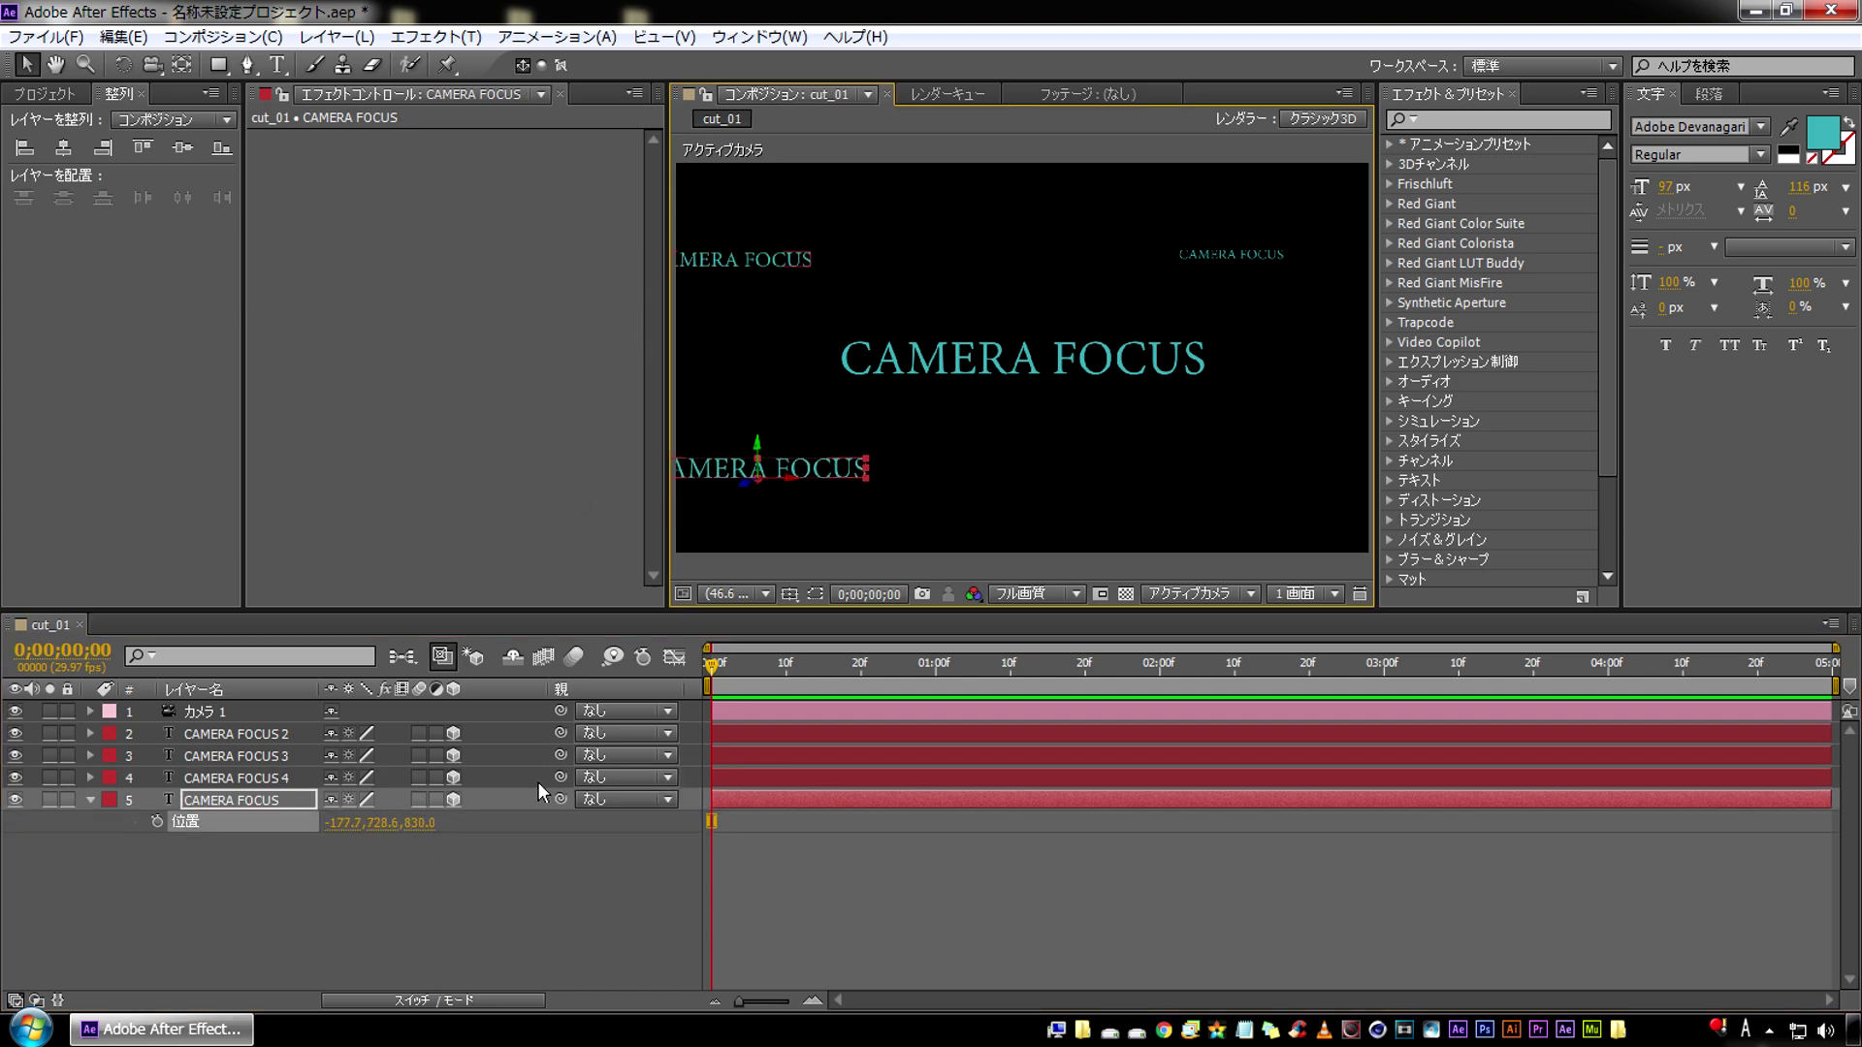
Add two further copies, placing one right and lower and another at the top centre
key(ctrl+d)
mouse_move(351, 844)
mouse_down()
mouse_move(521, 850)
mouse_move(503, 861)
mouse_move(612, 843)
mouse_up()
drag(1057, 433, 1152, 457)
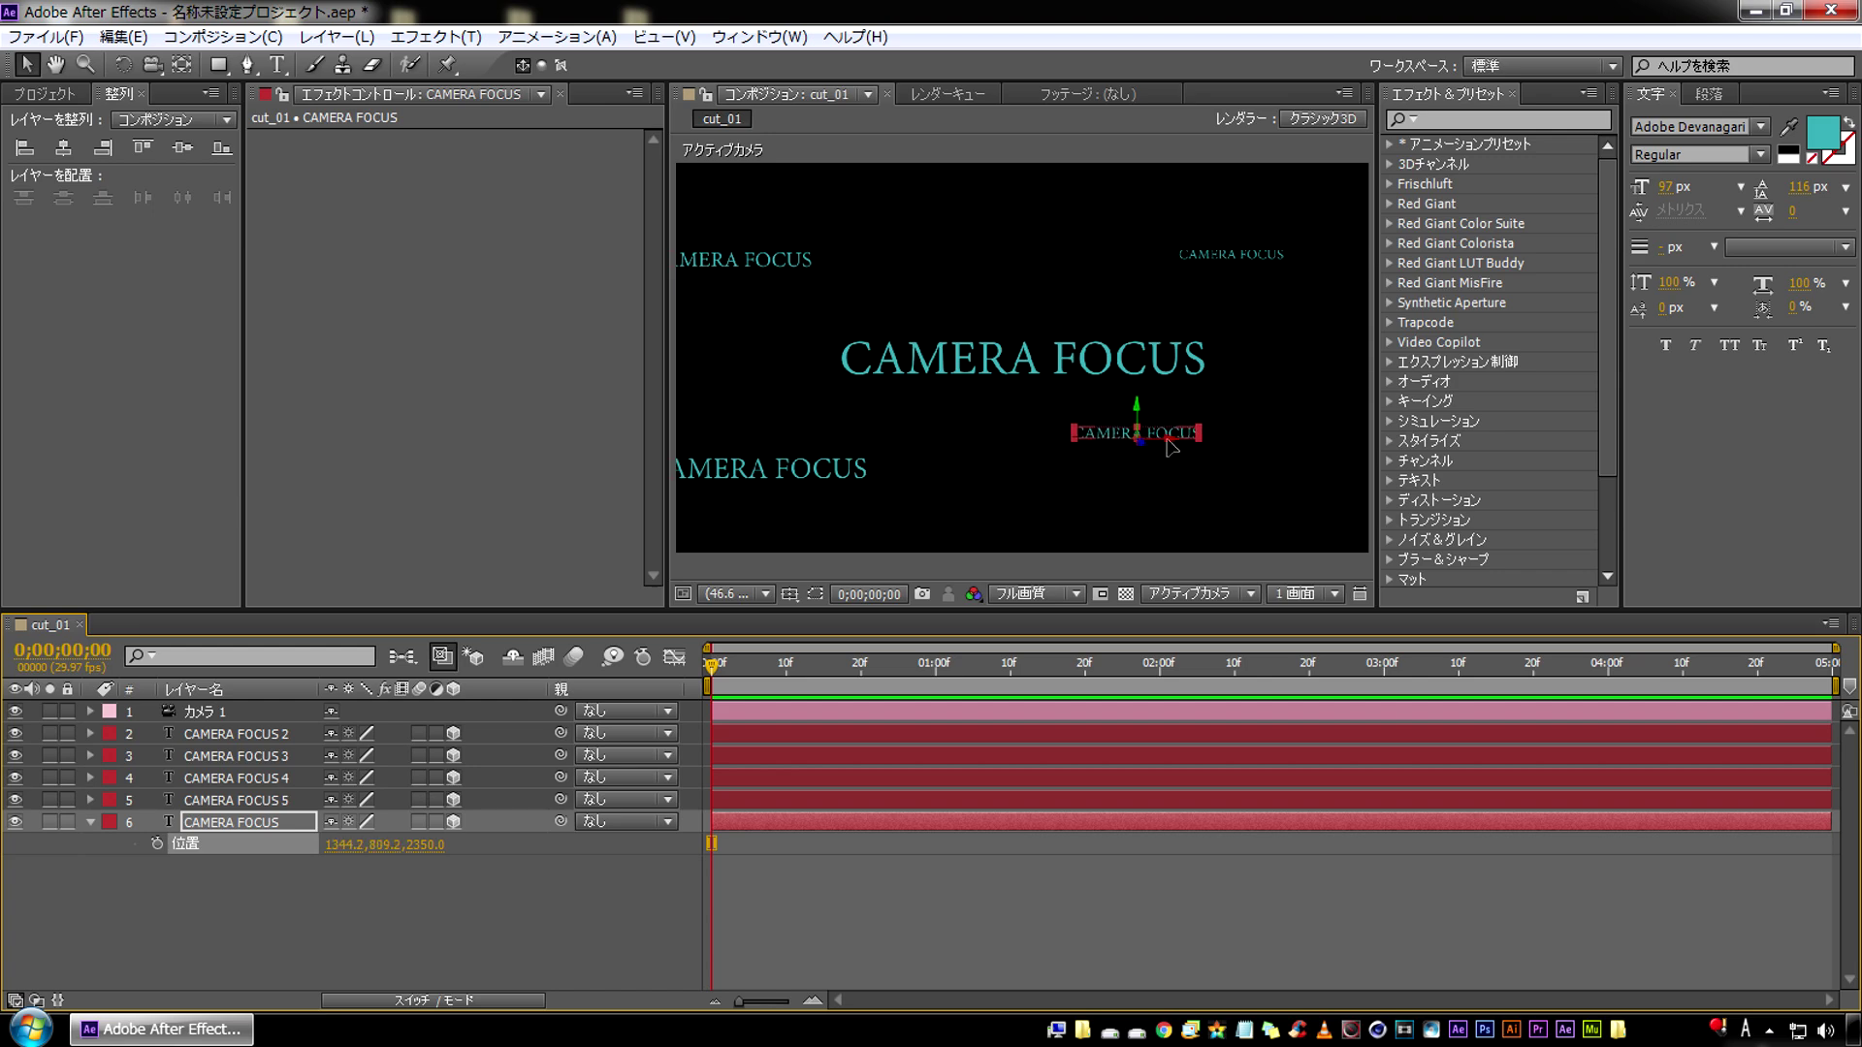
key(ctrl+d)
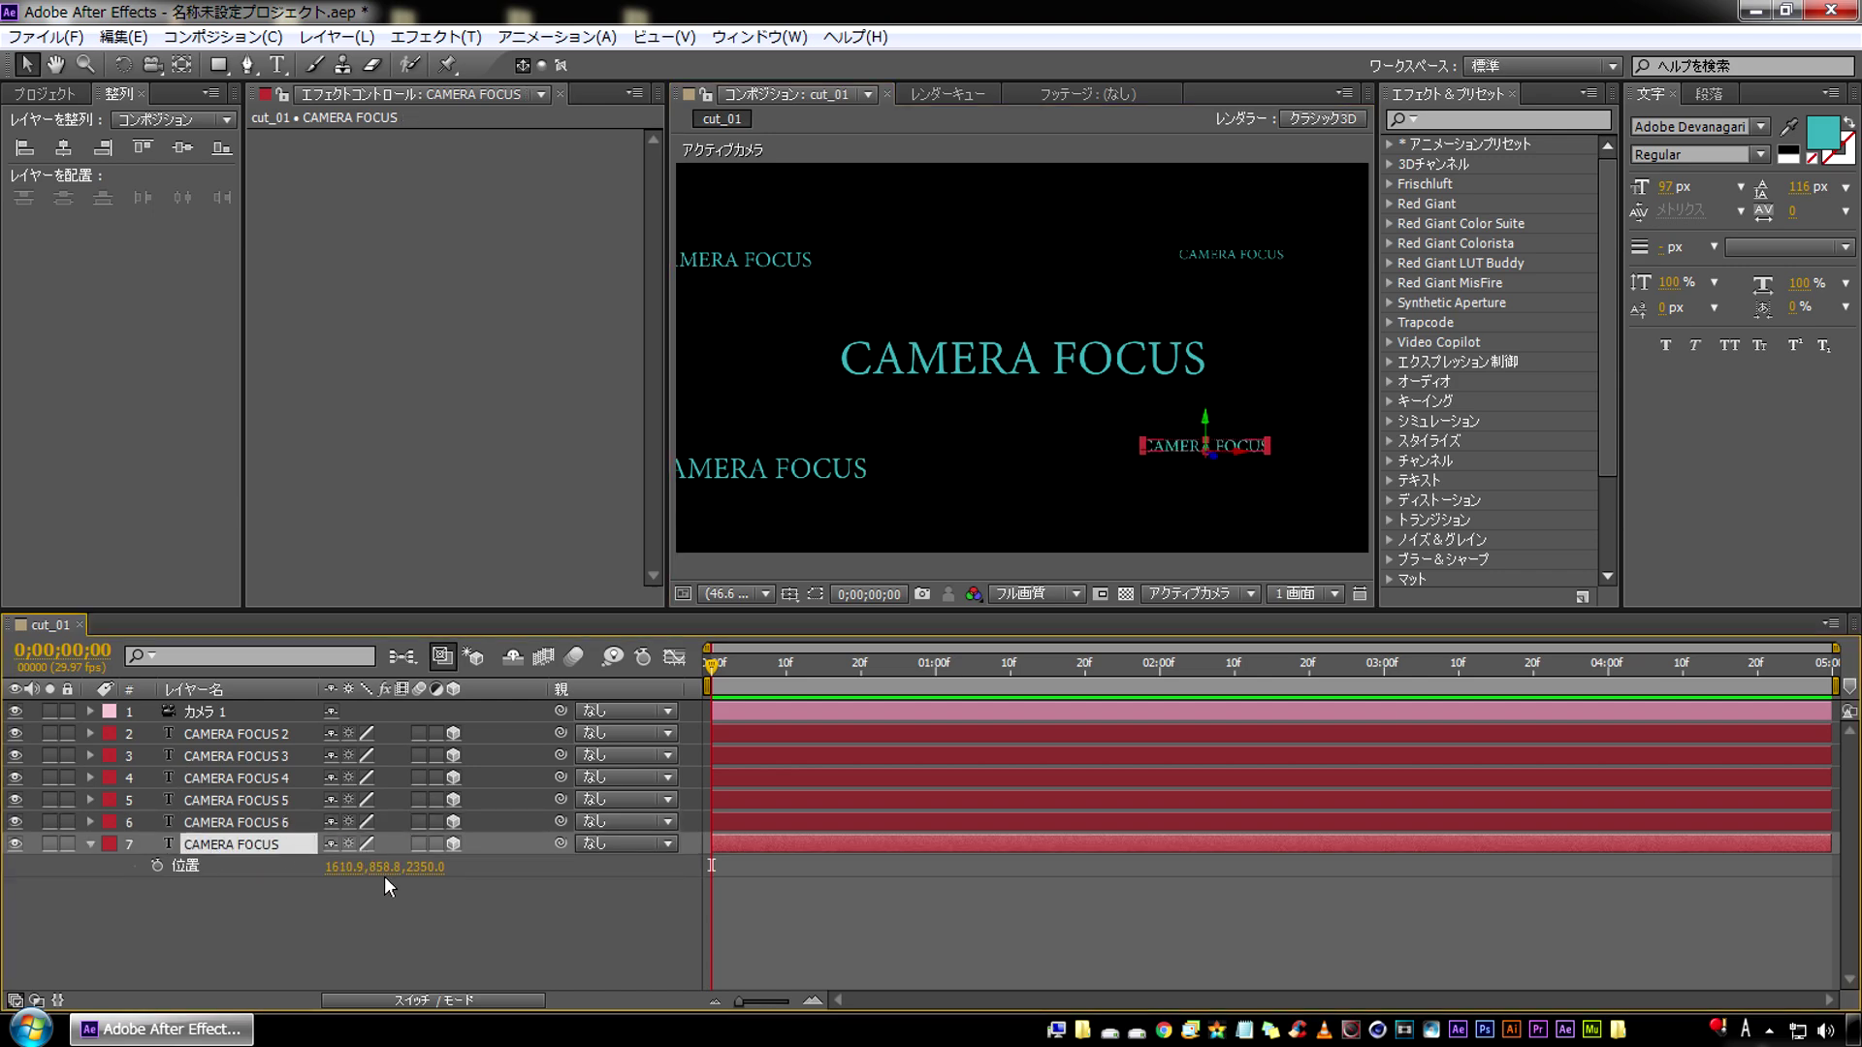
mouse_move(384, 873)
mouse_down()
mouse_move(335, 841)
mouse_move(262, 872)
mouse_up()
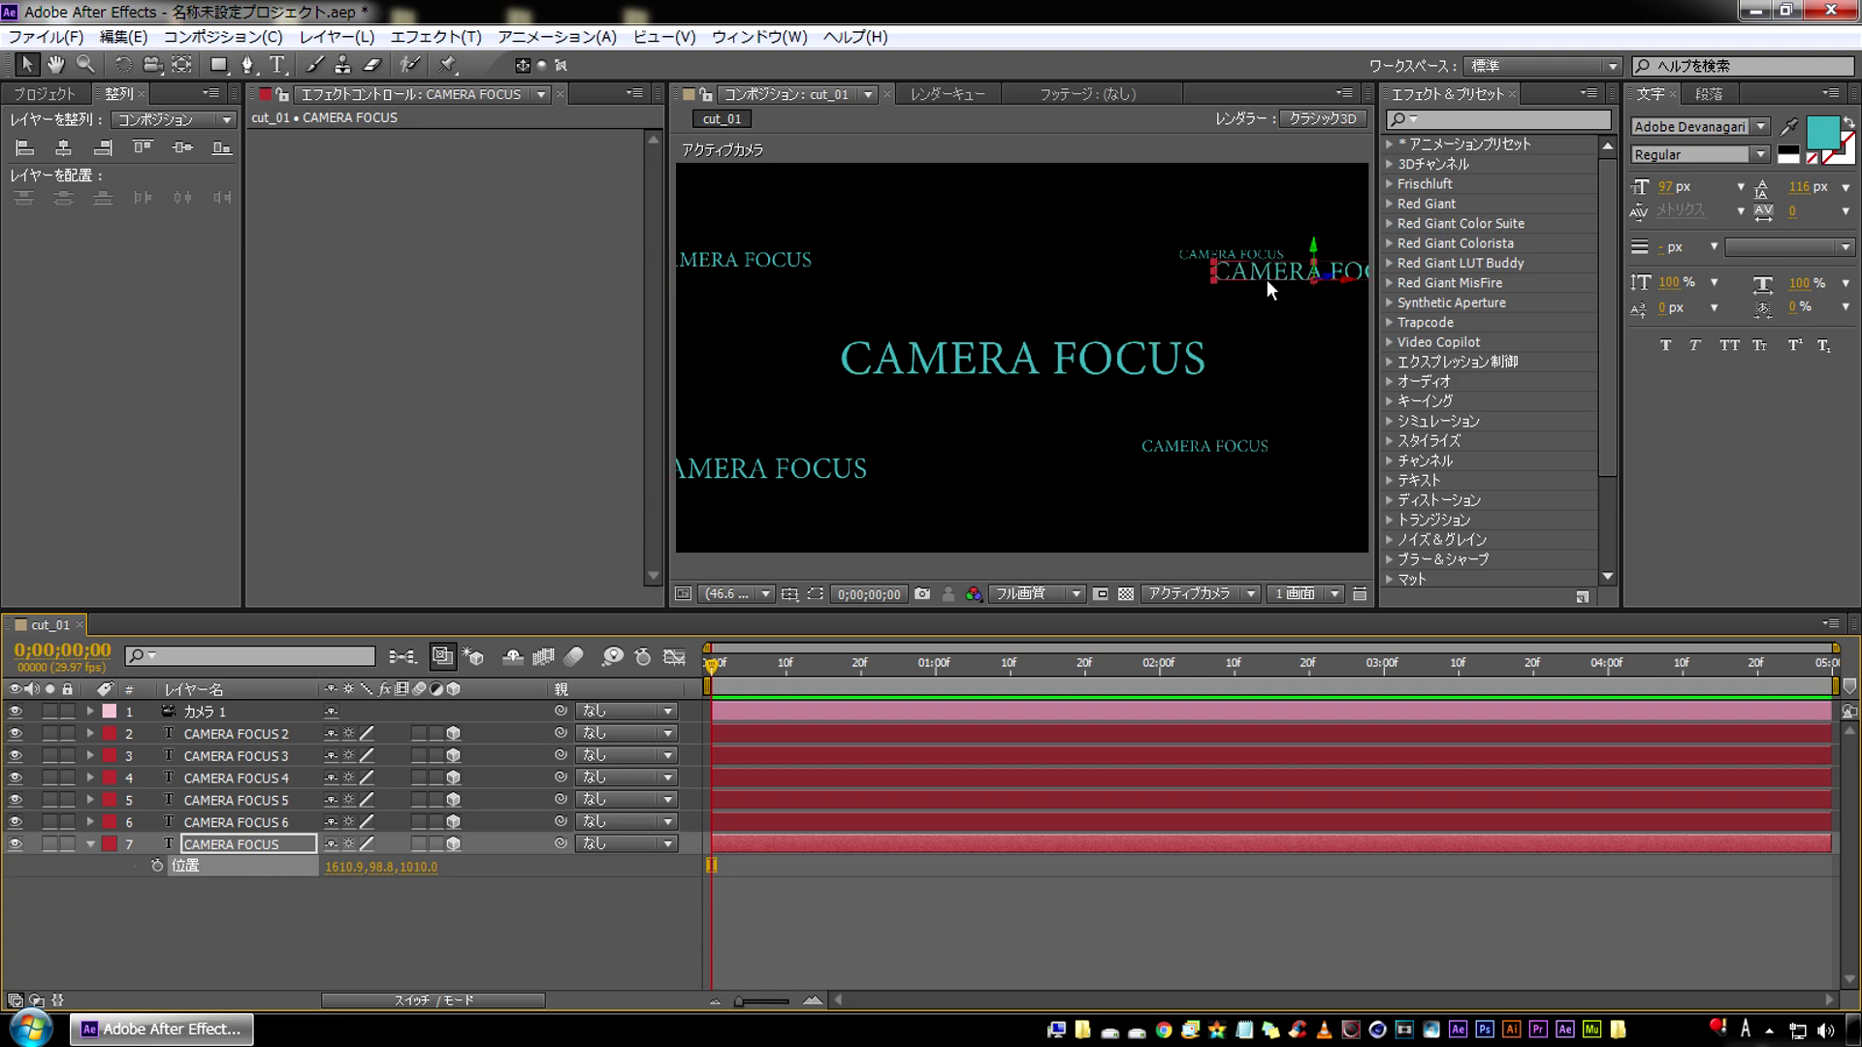
drag(1267, 279, 960, 236)
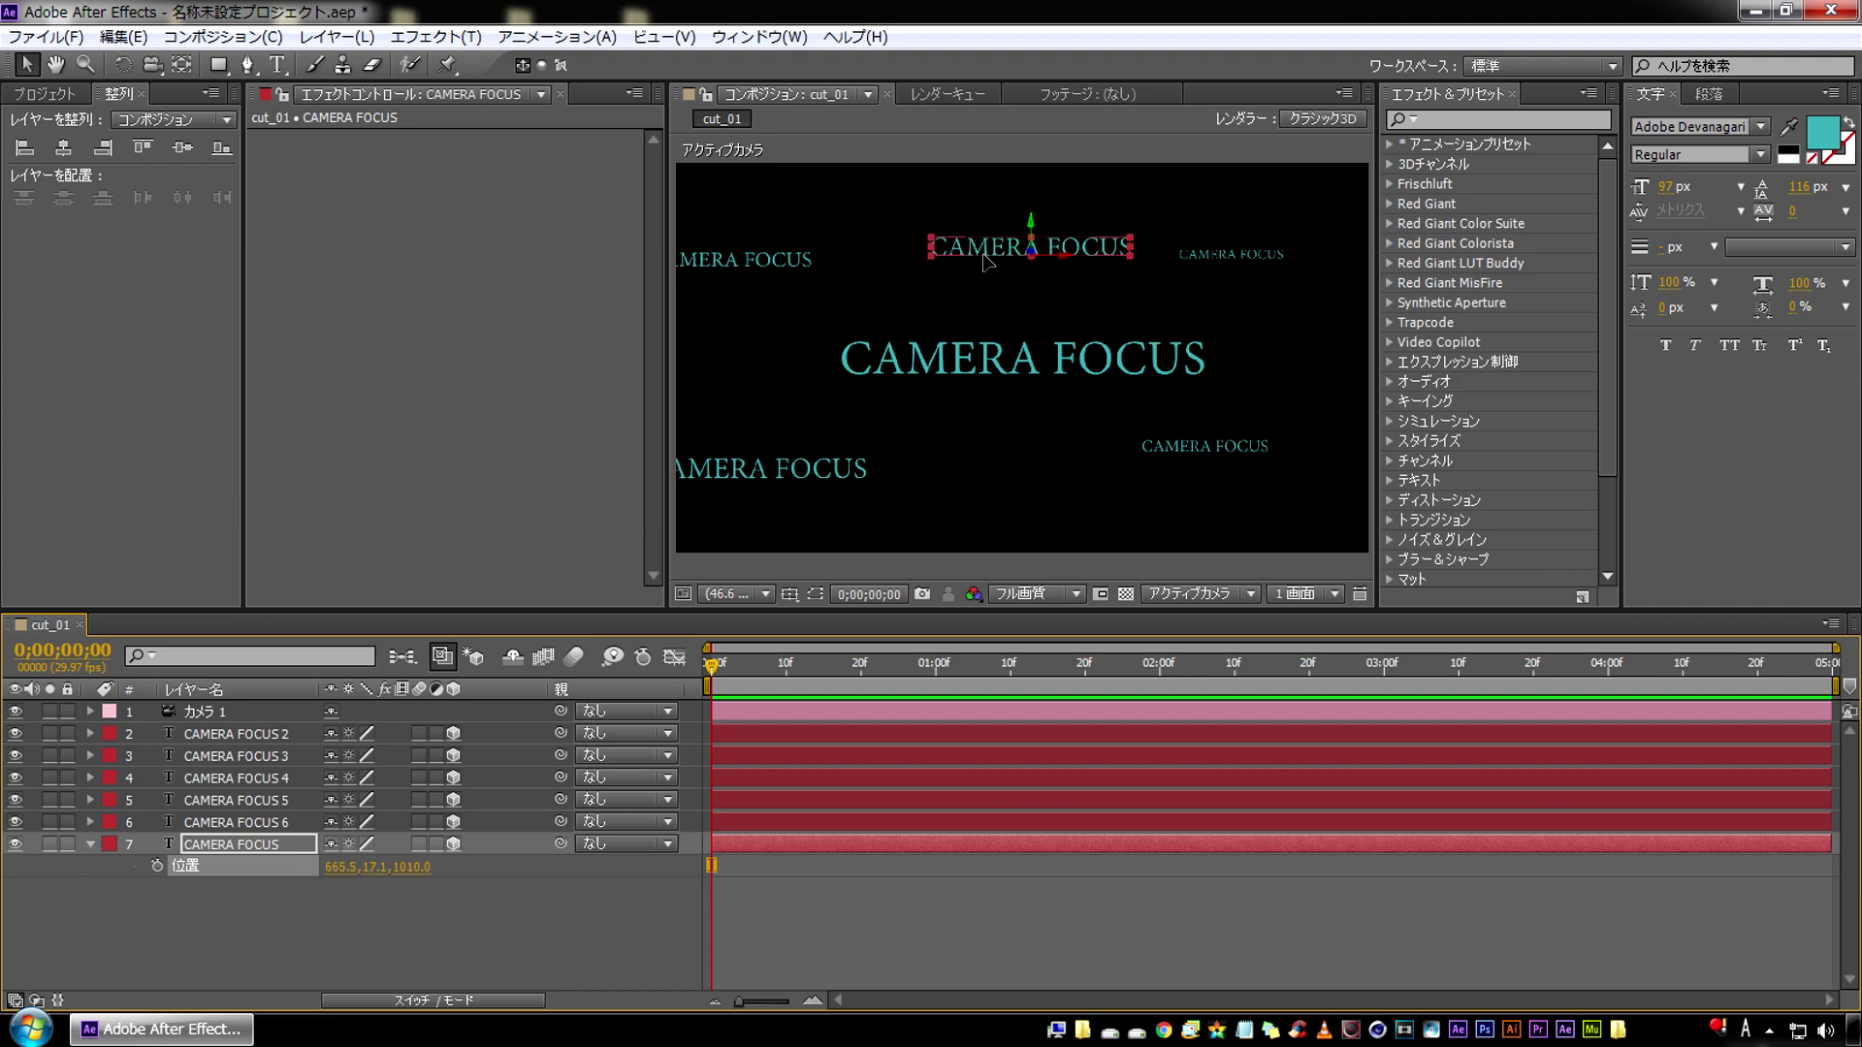
click(220, 711)
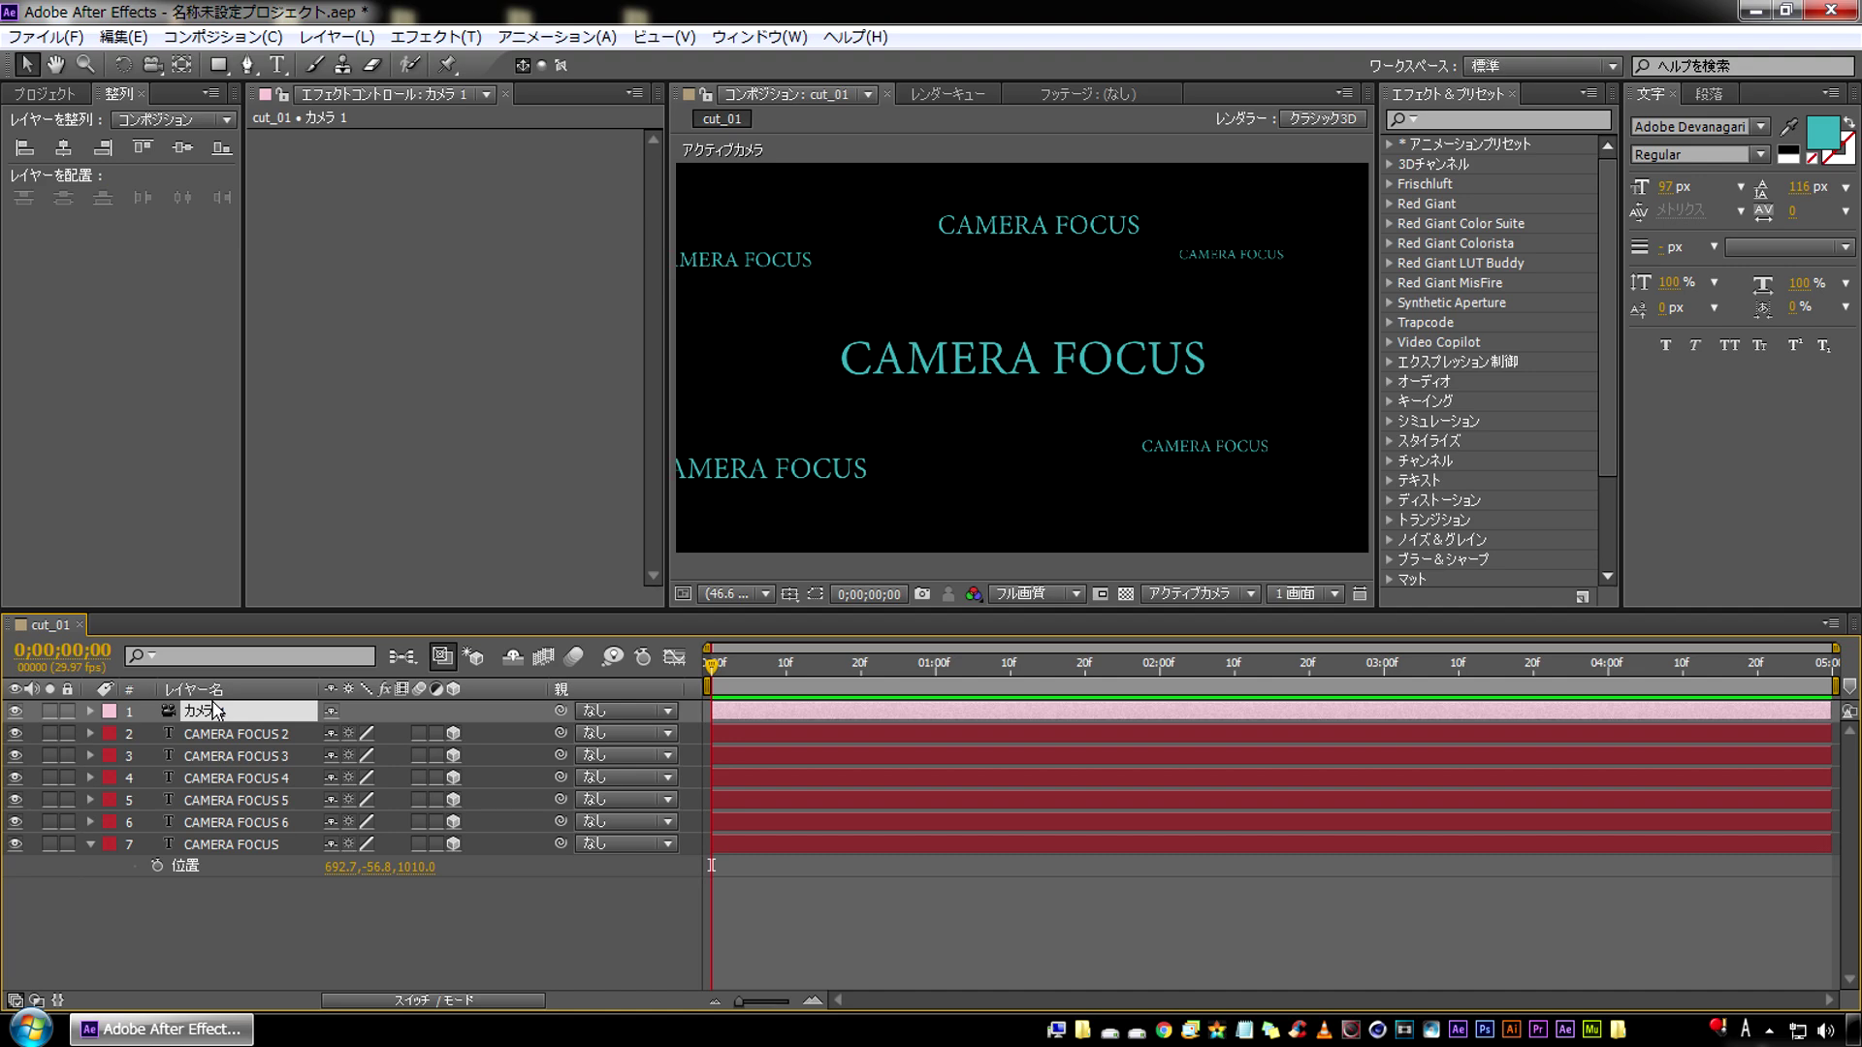
Pull Camera 1 back to Z -2514.4 and duplicate CAMERA FOCUS 2 into CAMERA FOCUS 7
key(p)
drag(434, 742, 304, 757)
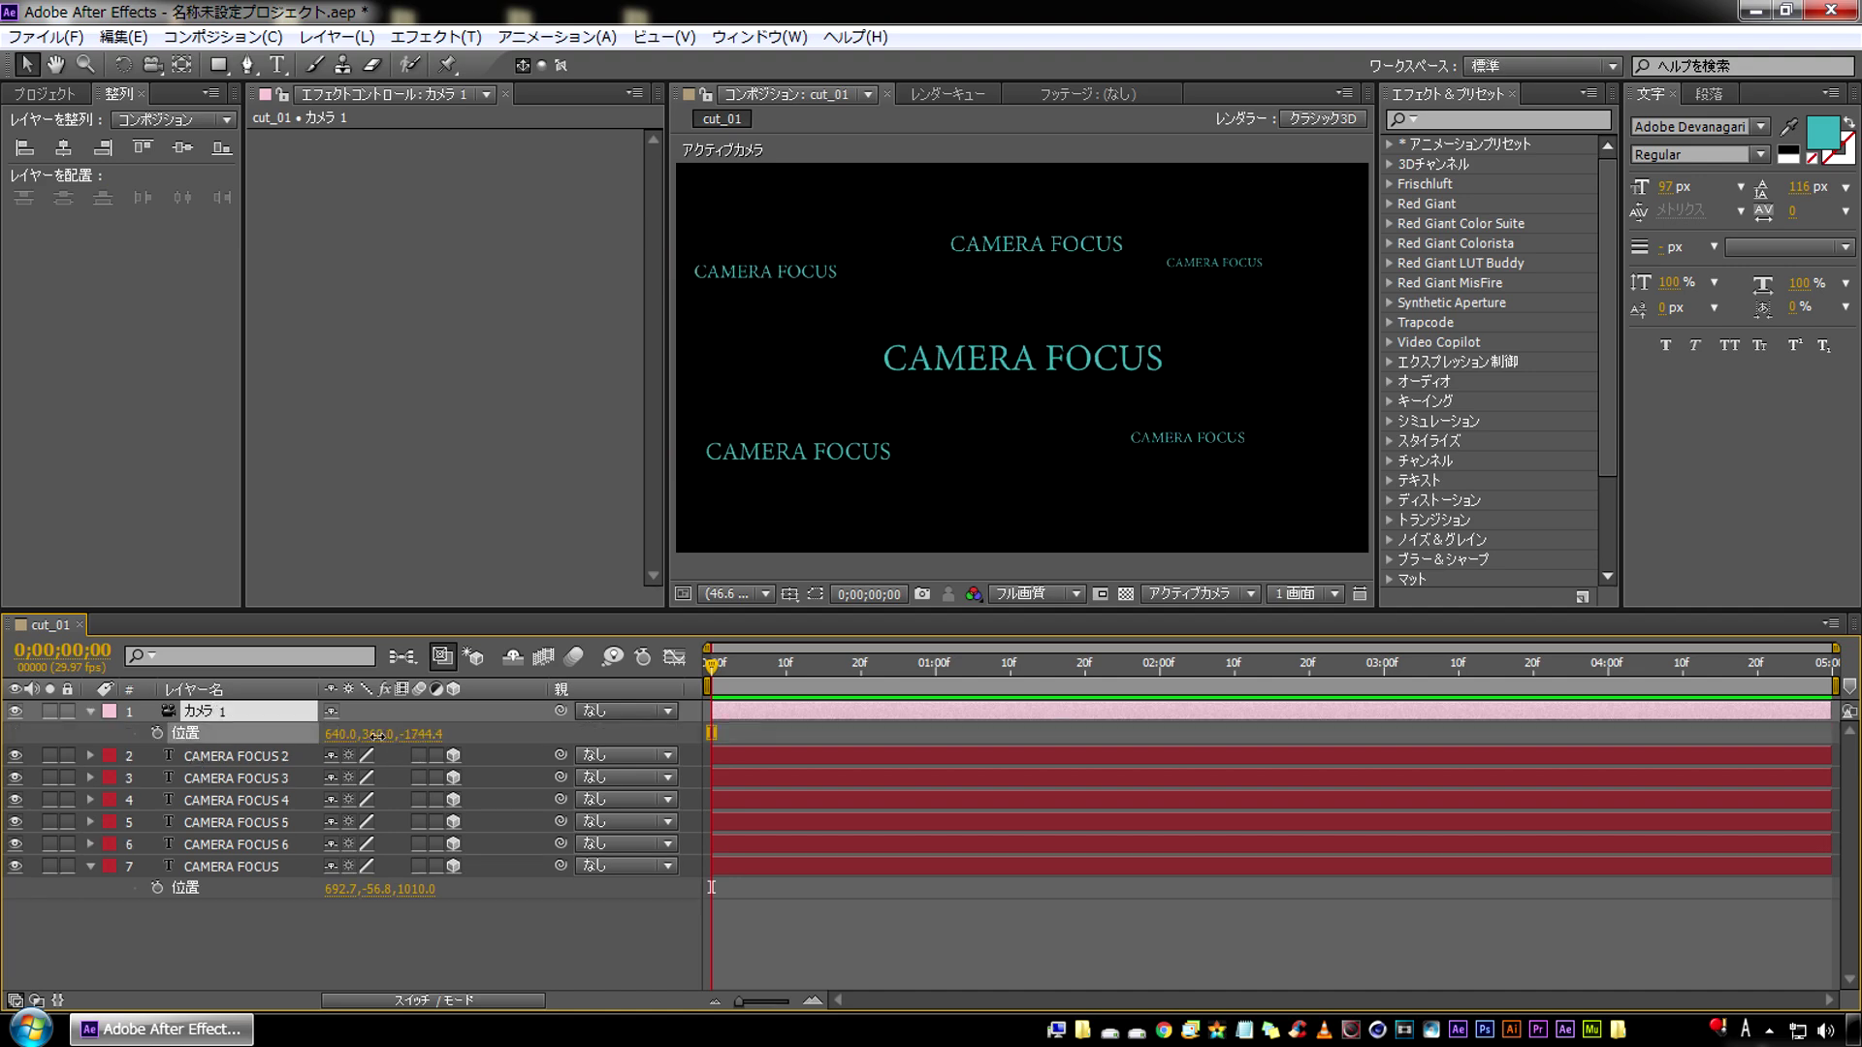
click(237, 753)
key(ctrl+d)
click(229, 777)
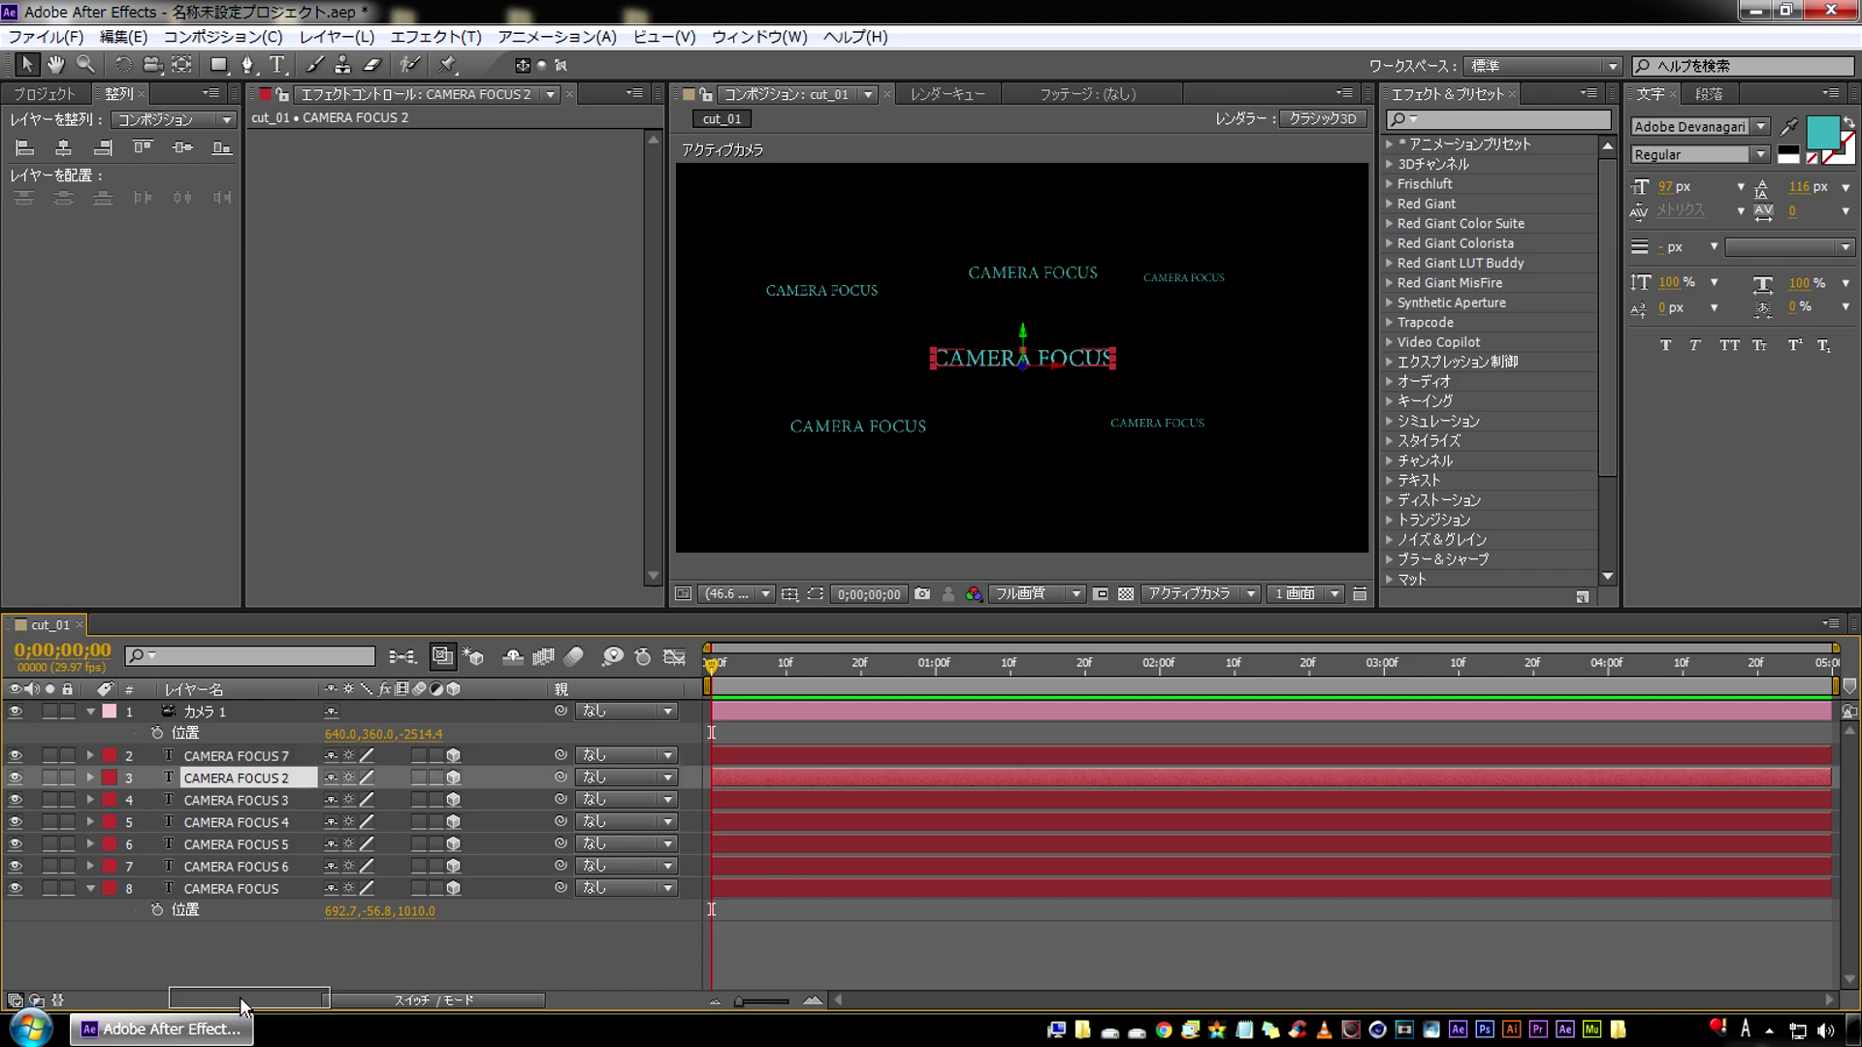
Move CAMERA FOCUS 2 to the bottom of the stack, bring it nearer, and place it upper right
drag(244, 782, 242, 926)
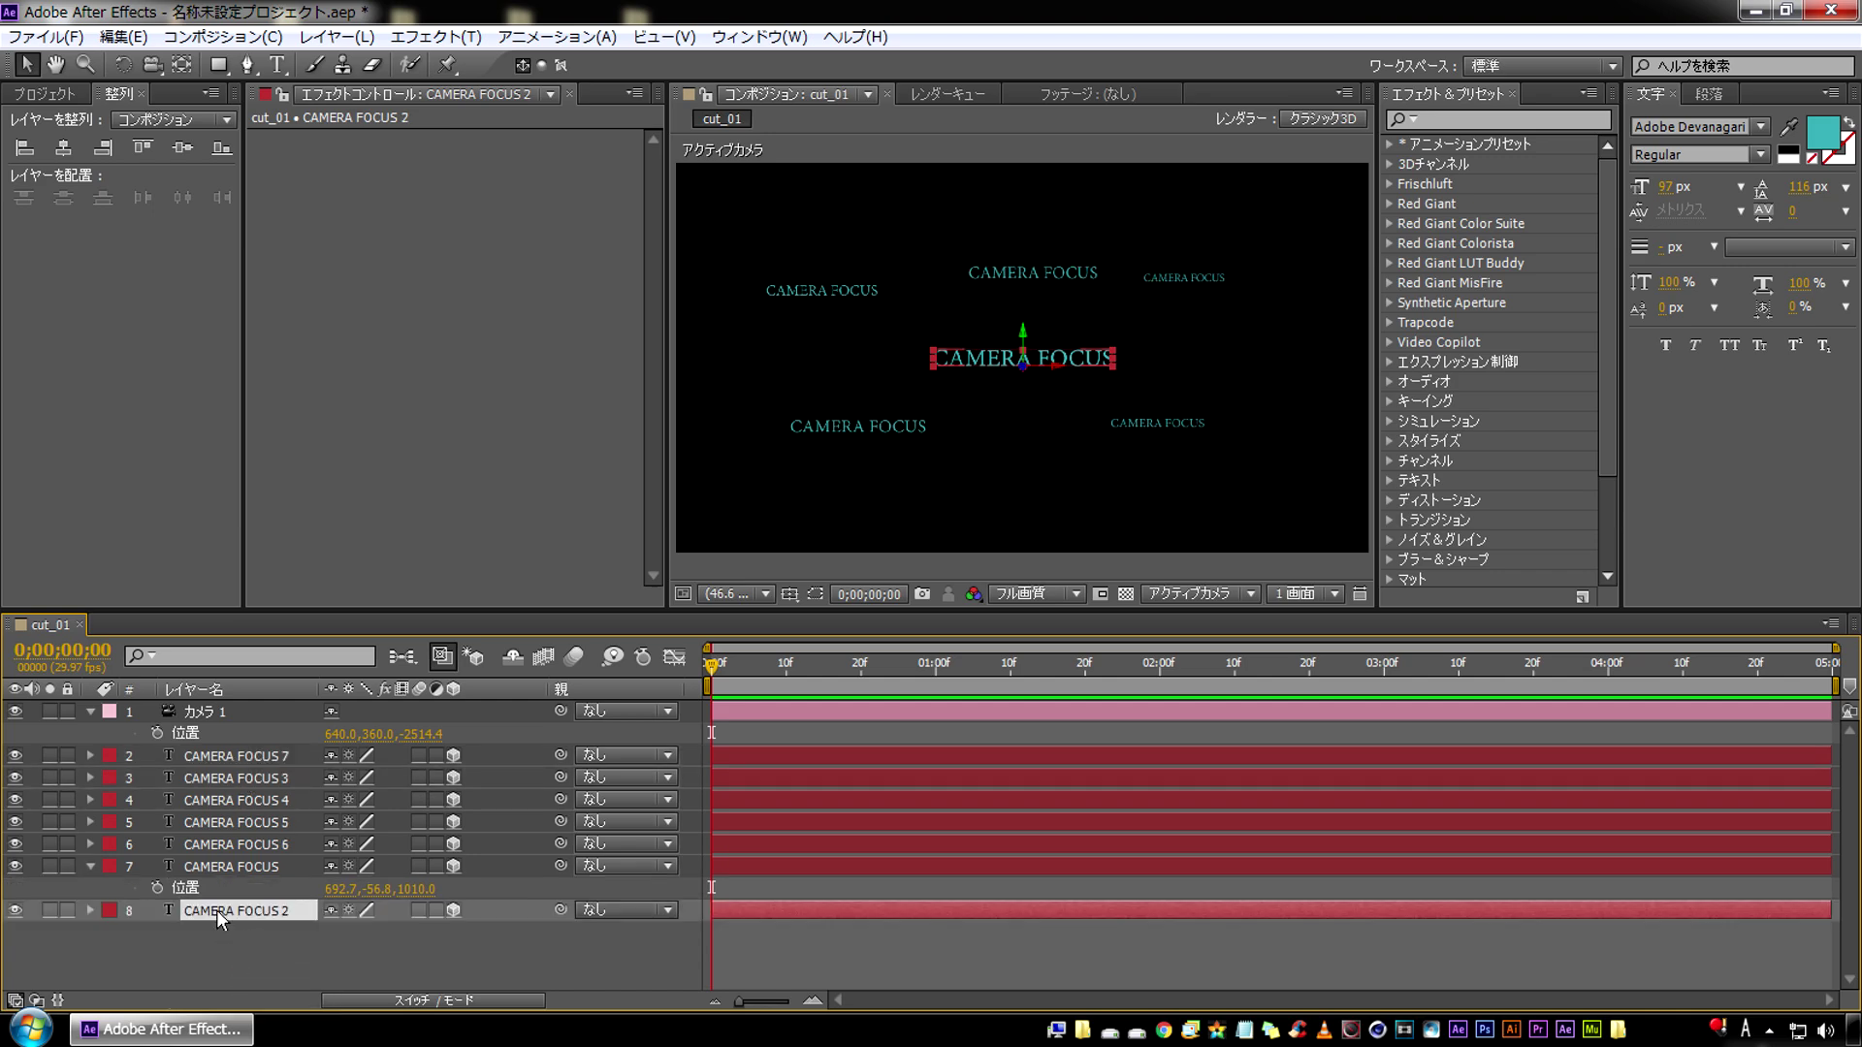
key(p)
drag(404, 934, 785, 592)
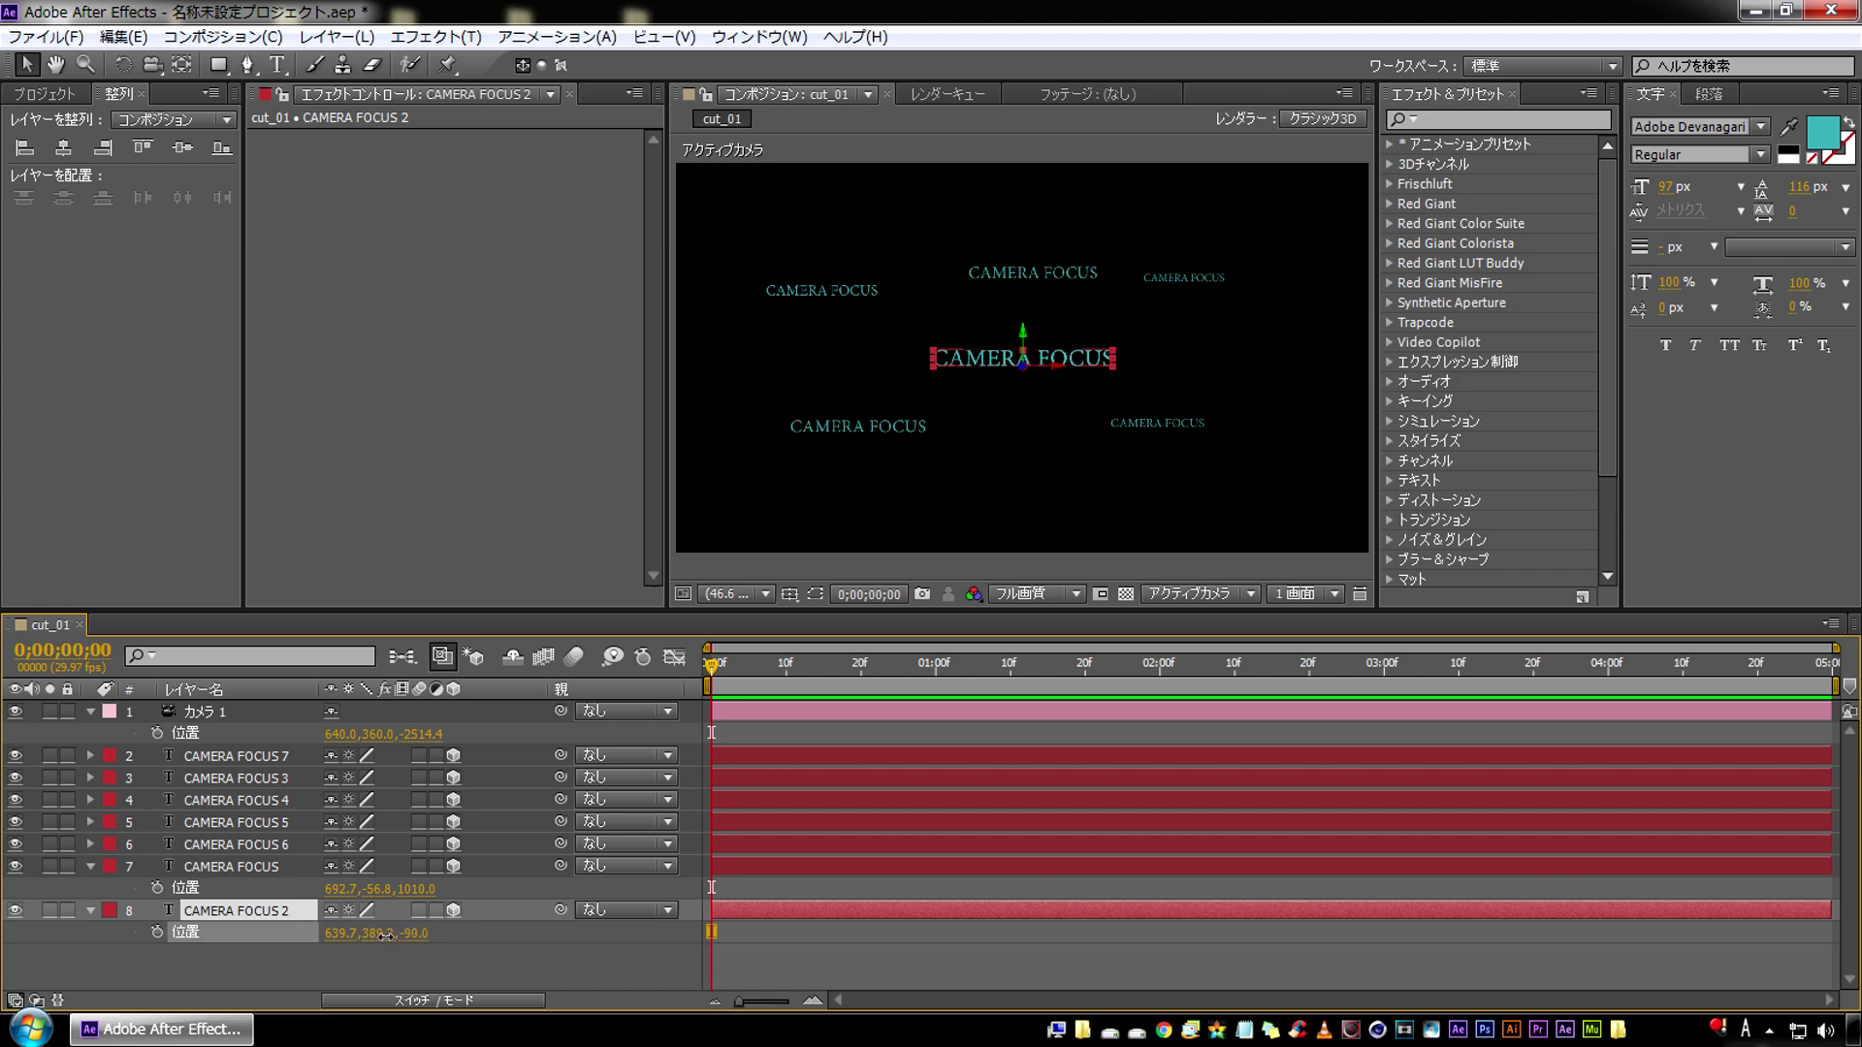
drag(983, 358, 1187, 281)
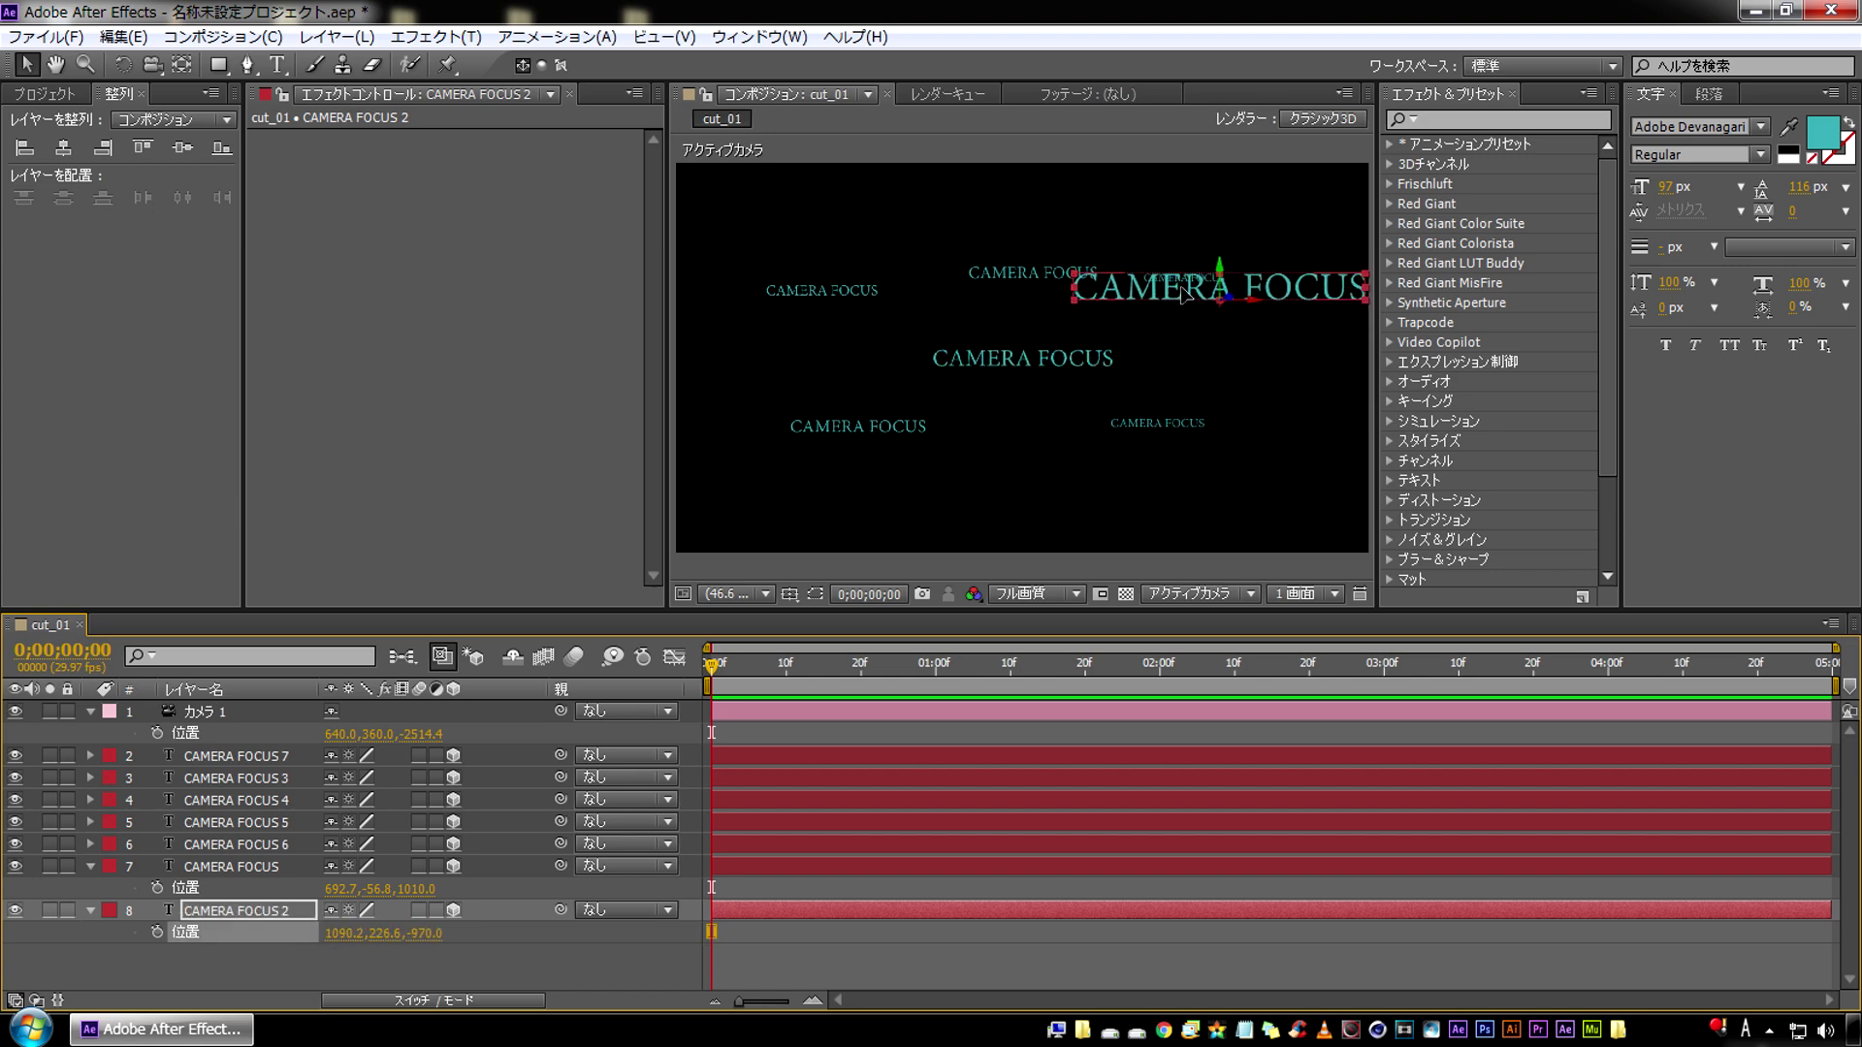
Duplicate CAMERA FOCUS 2 twice, placing it closer on the left, then farther back lower left
key(ctrl+d)
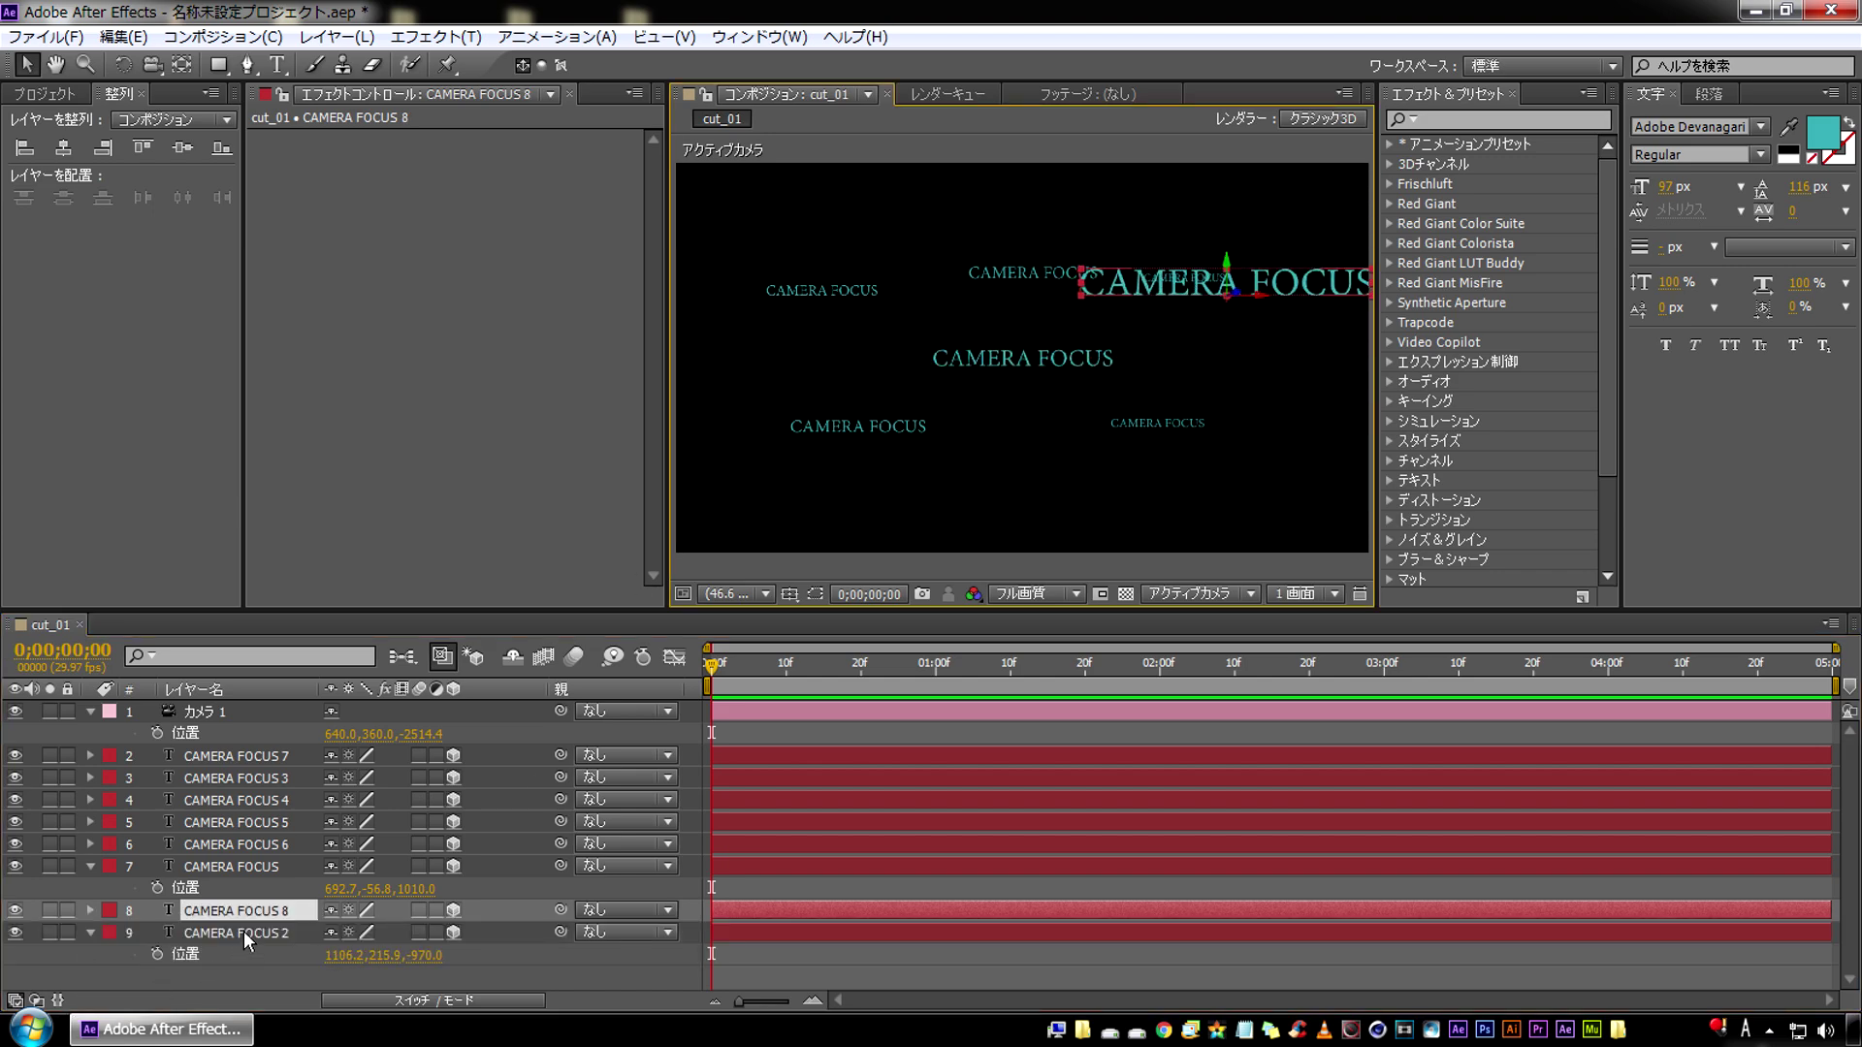
click(242, 931)
drag(422, 955, 1017, 351)
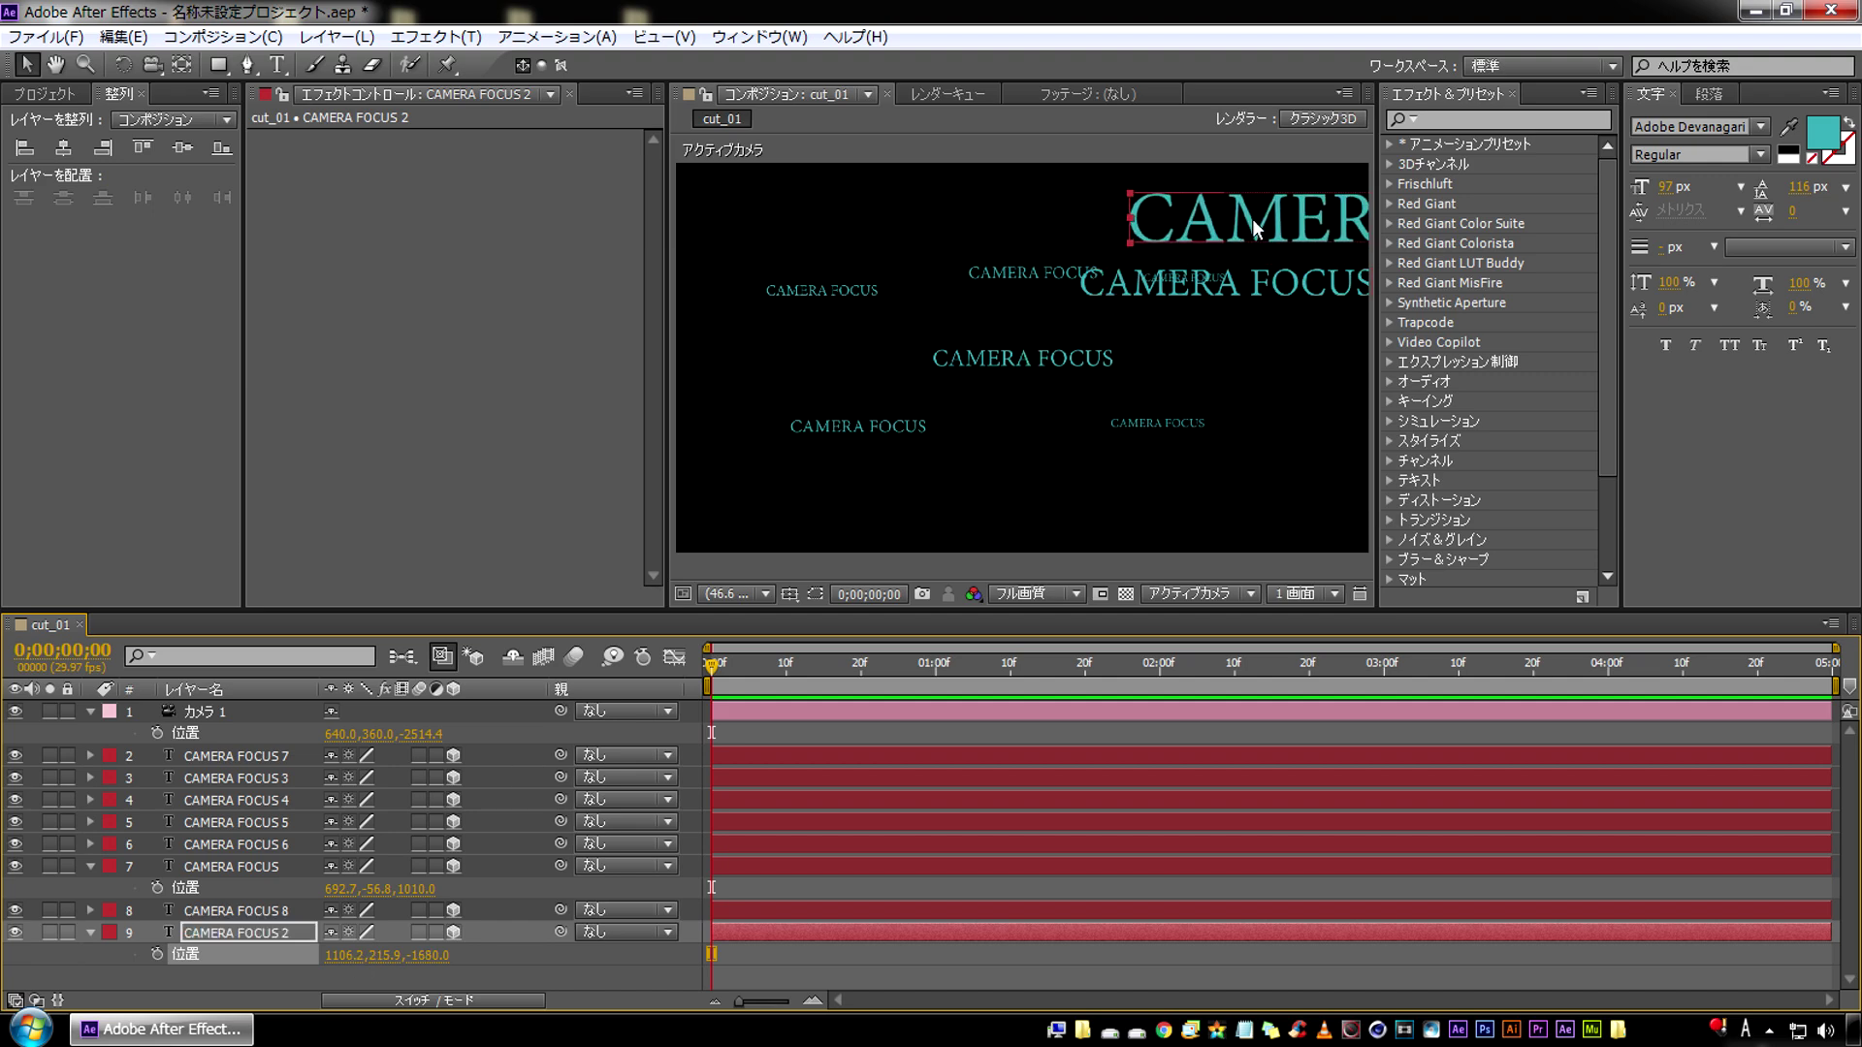
drag(1253, 218, 566, 217)
key(ctrl+d)
drag(422, 976, 846, 530)
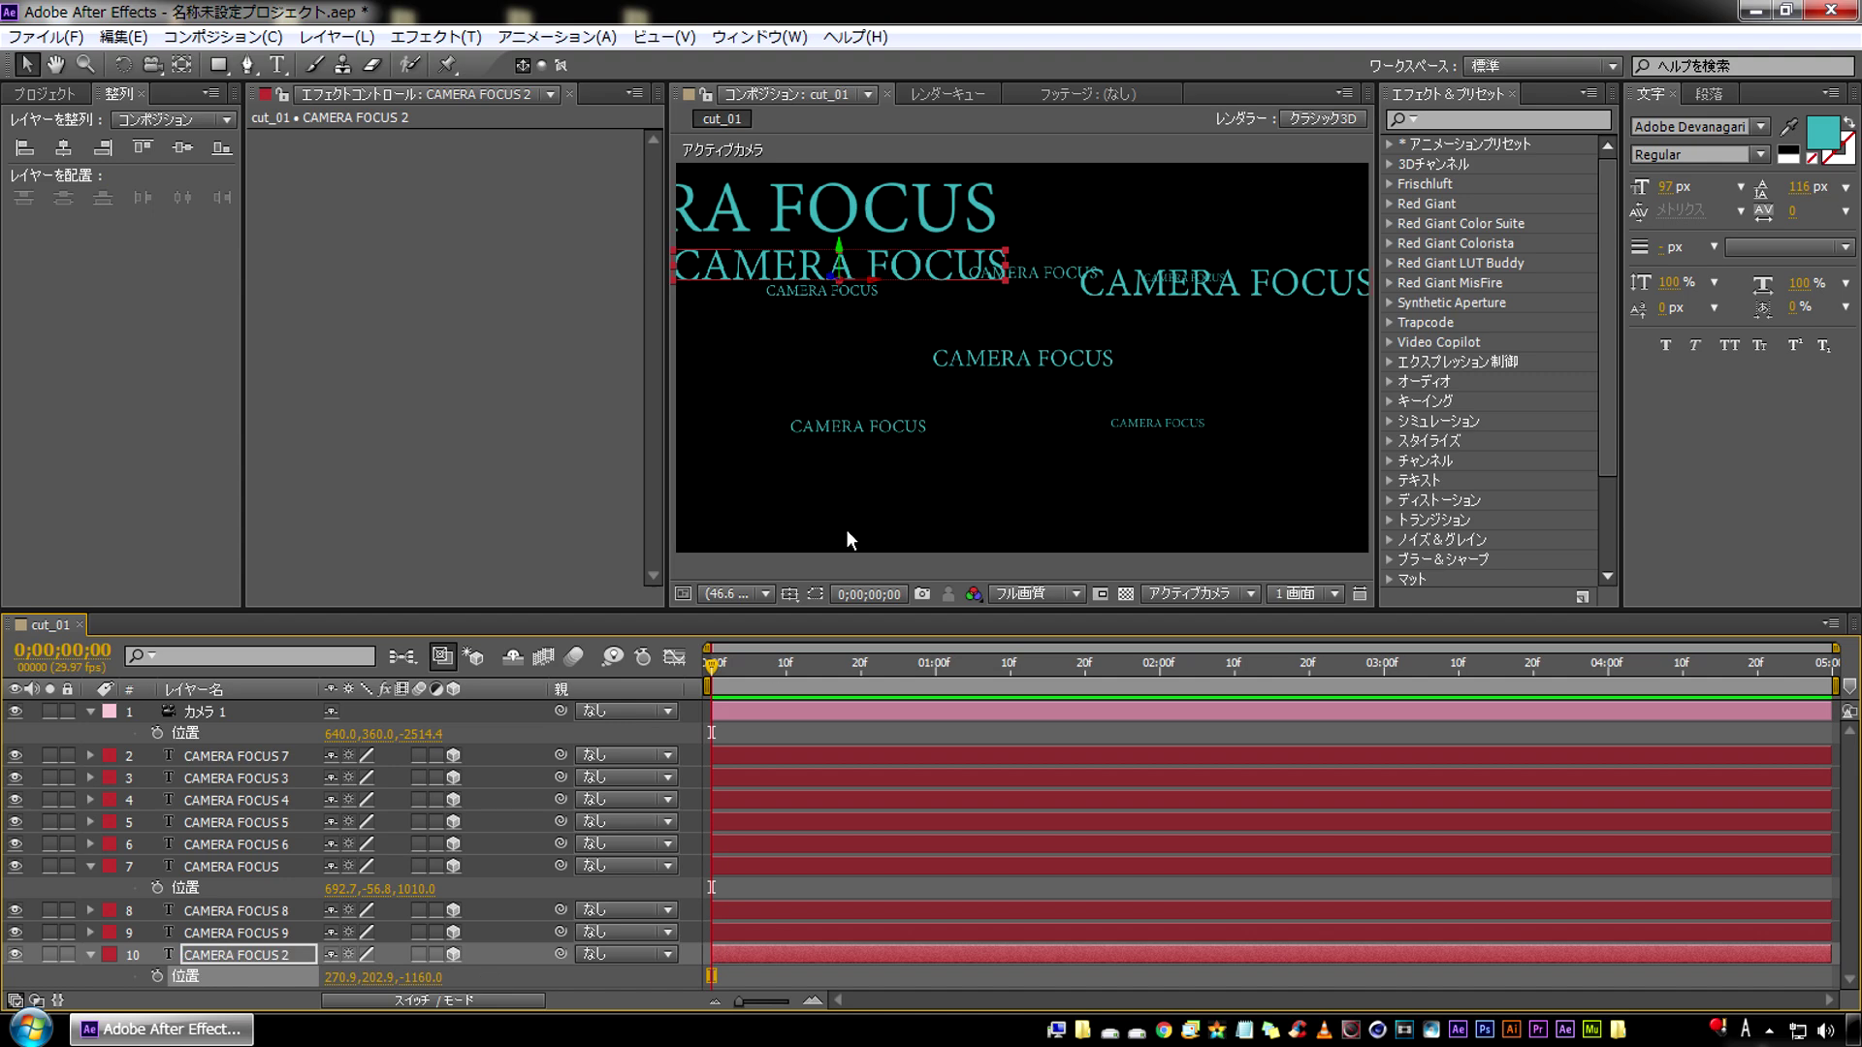
drag(796, 279, 716, 395)
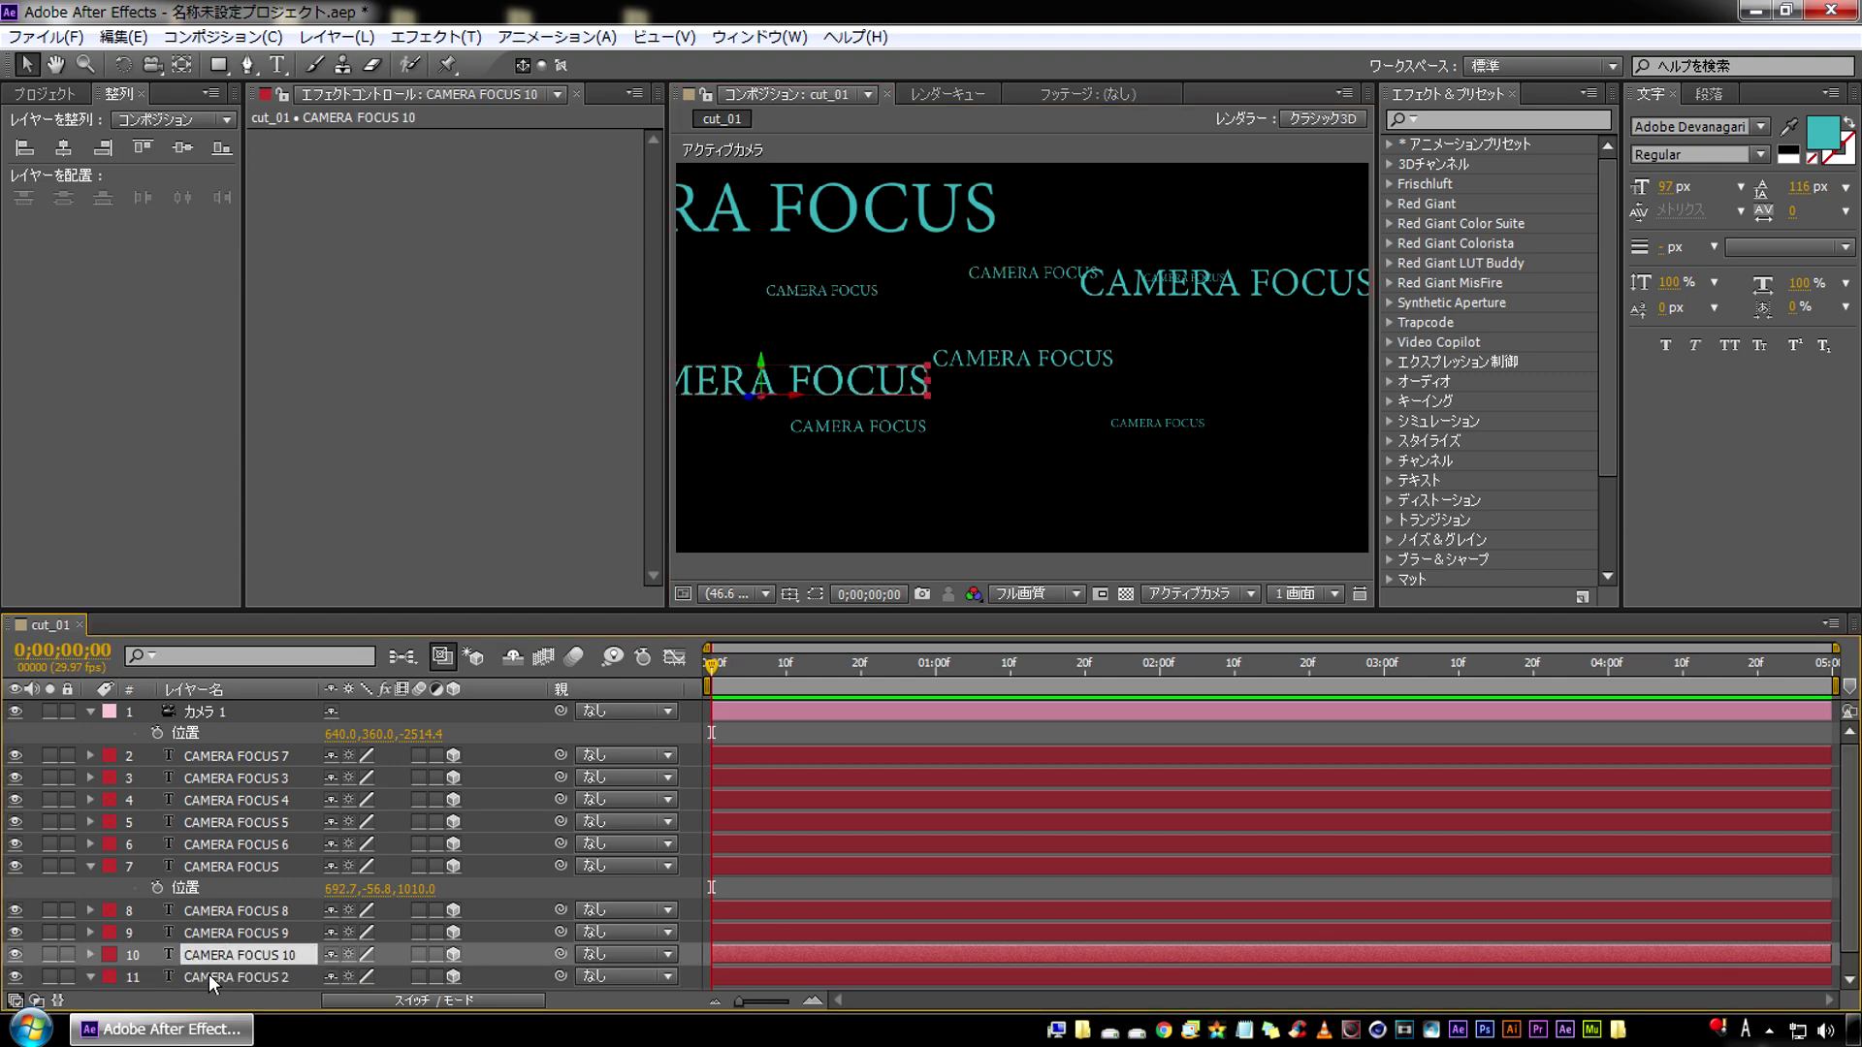
Duplicate again, bring CAMERA FOCUS 2 much closer on the right, and pull Camera 1 back
key(ctrl+d)
drag(419, 980, 357, 998)
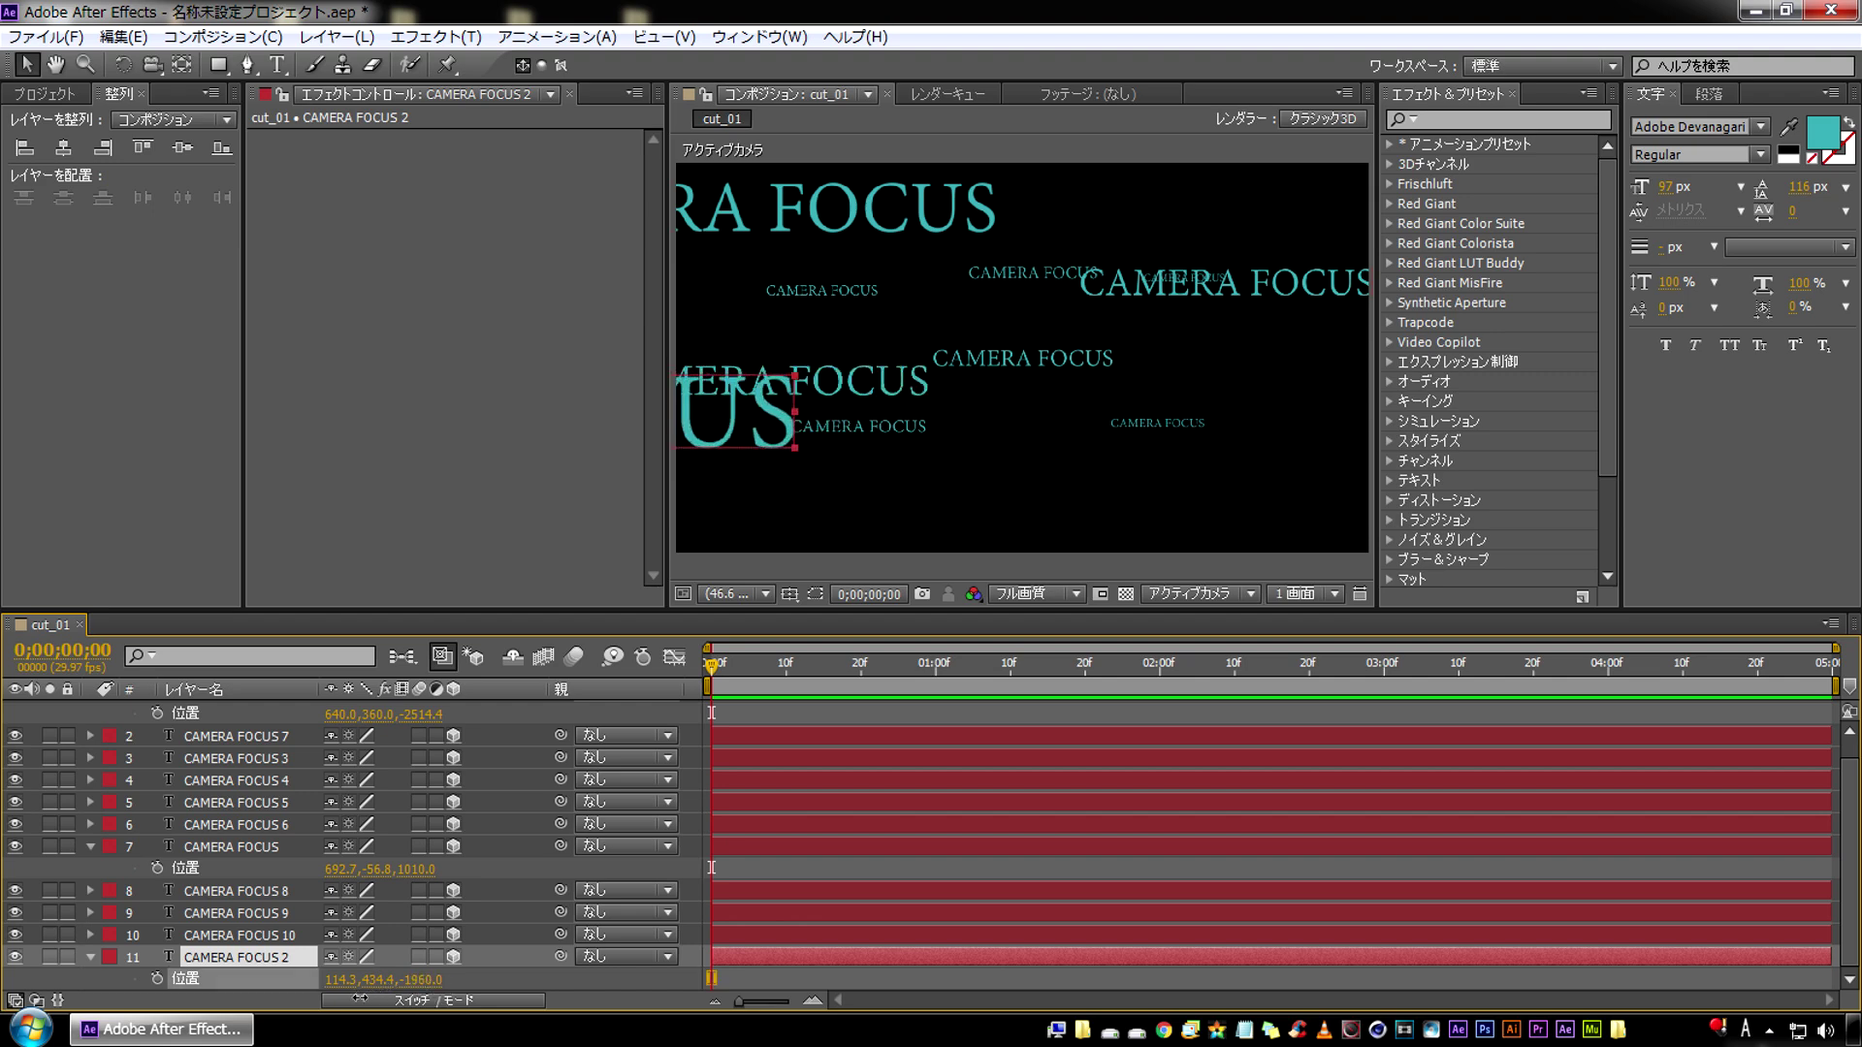
drag(706, 433, 1214, 438)
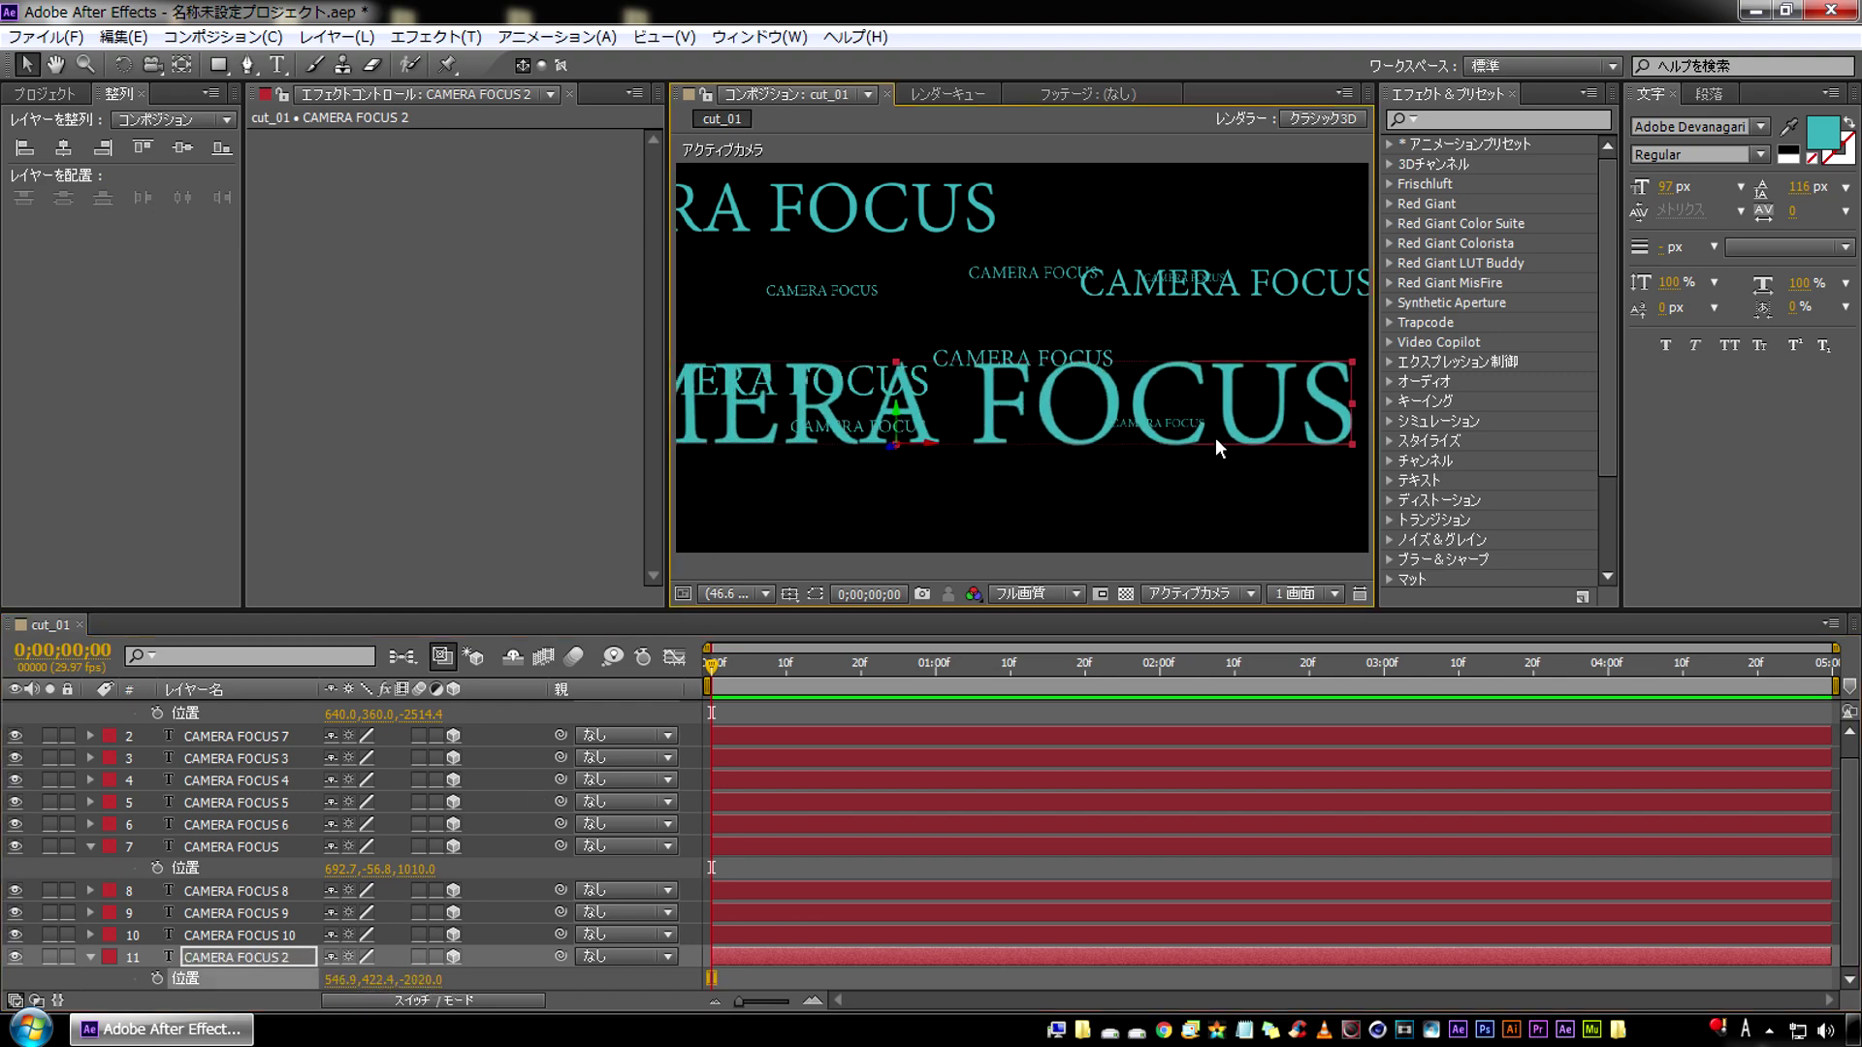
drag(807, 398, 1314, 412)
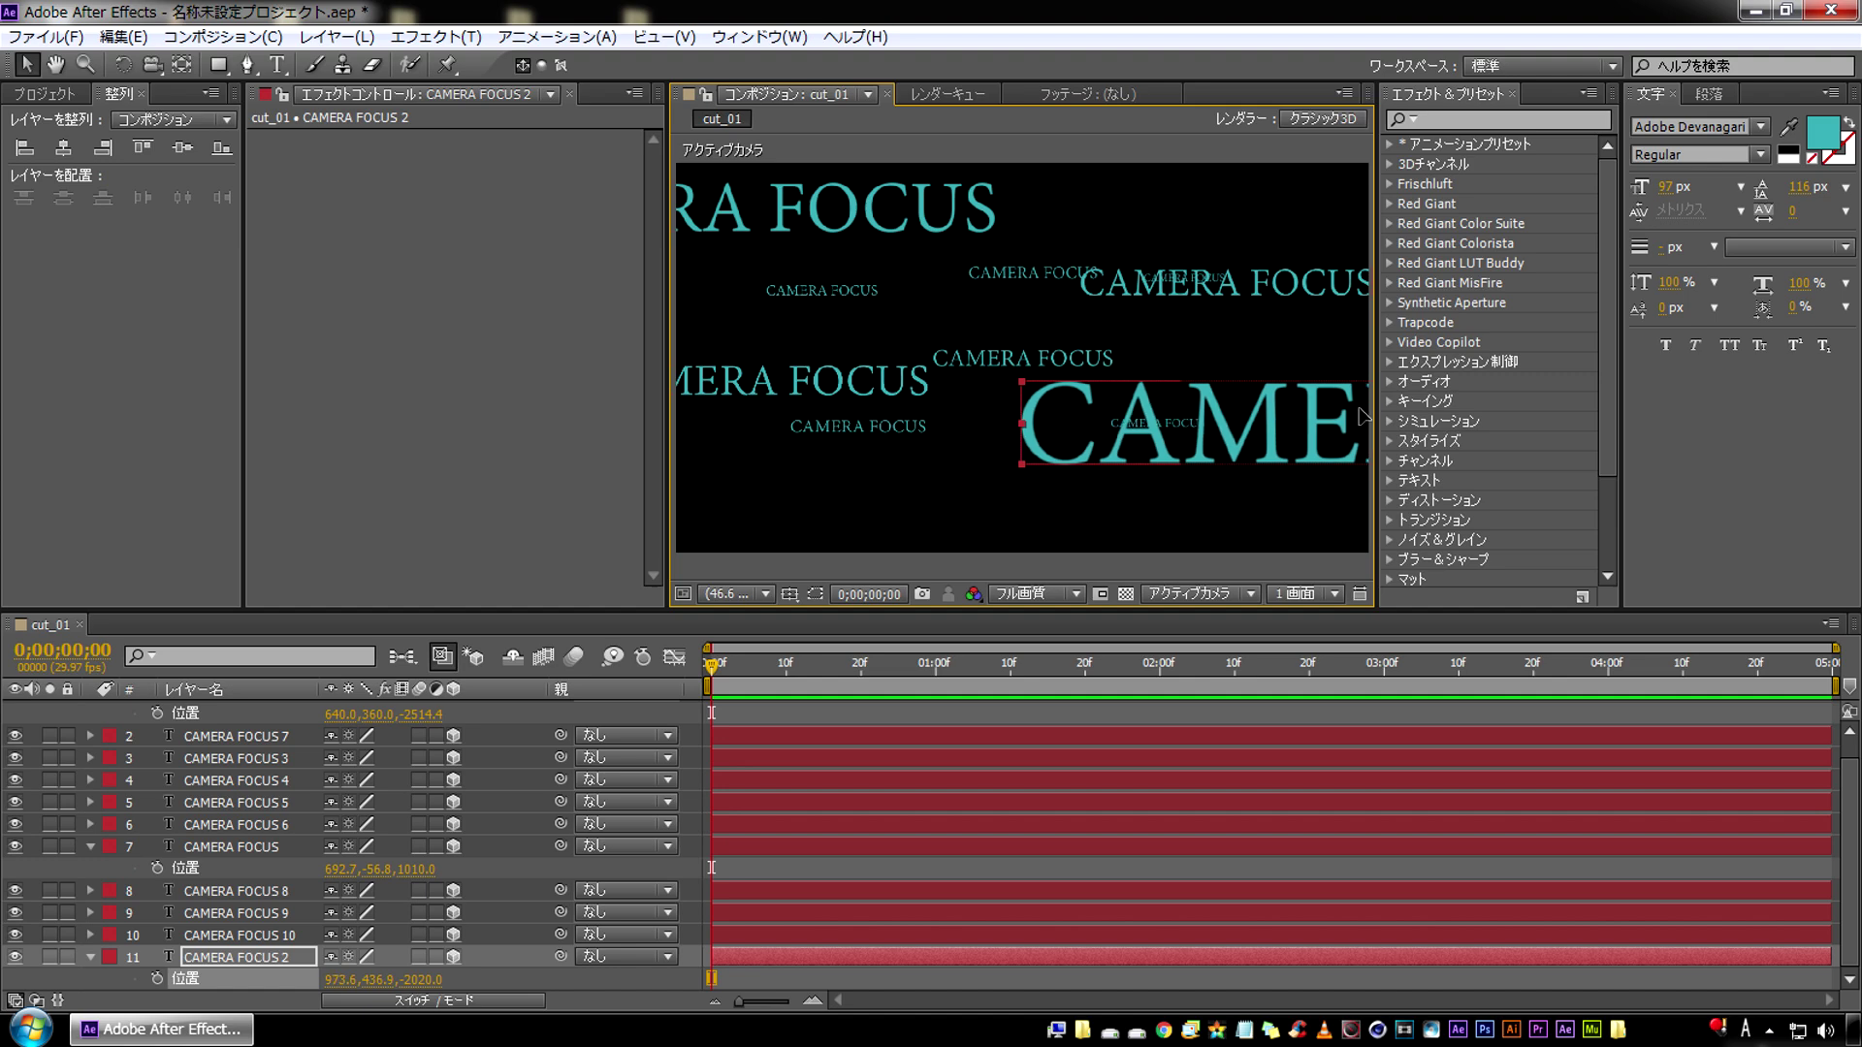
drag(422, 719, 70, 999)
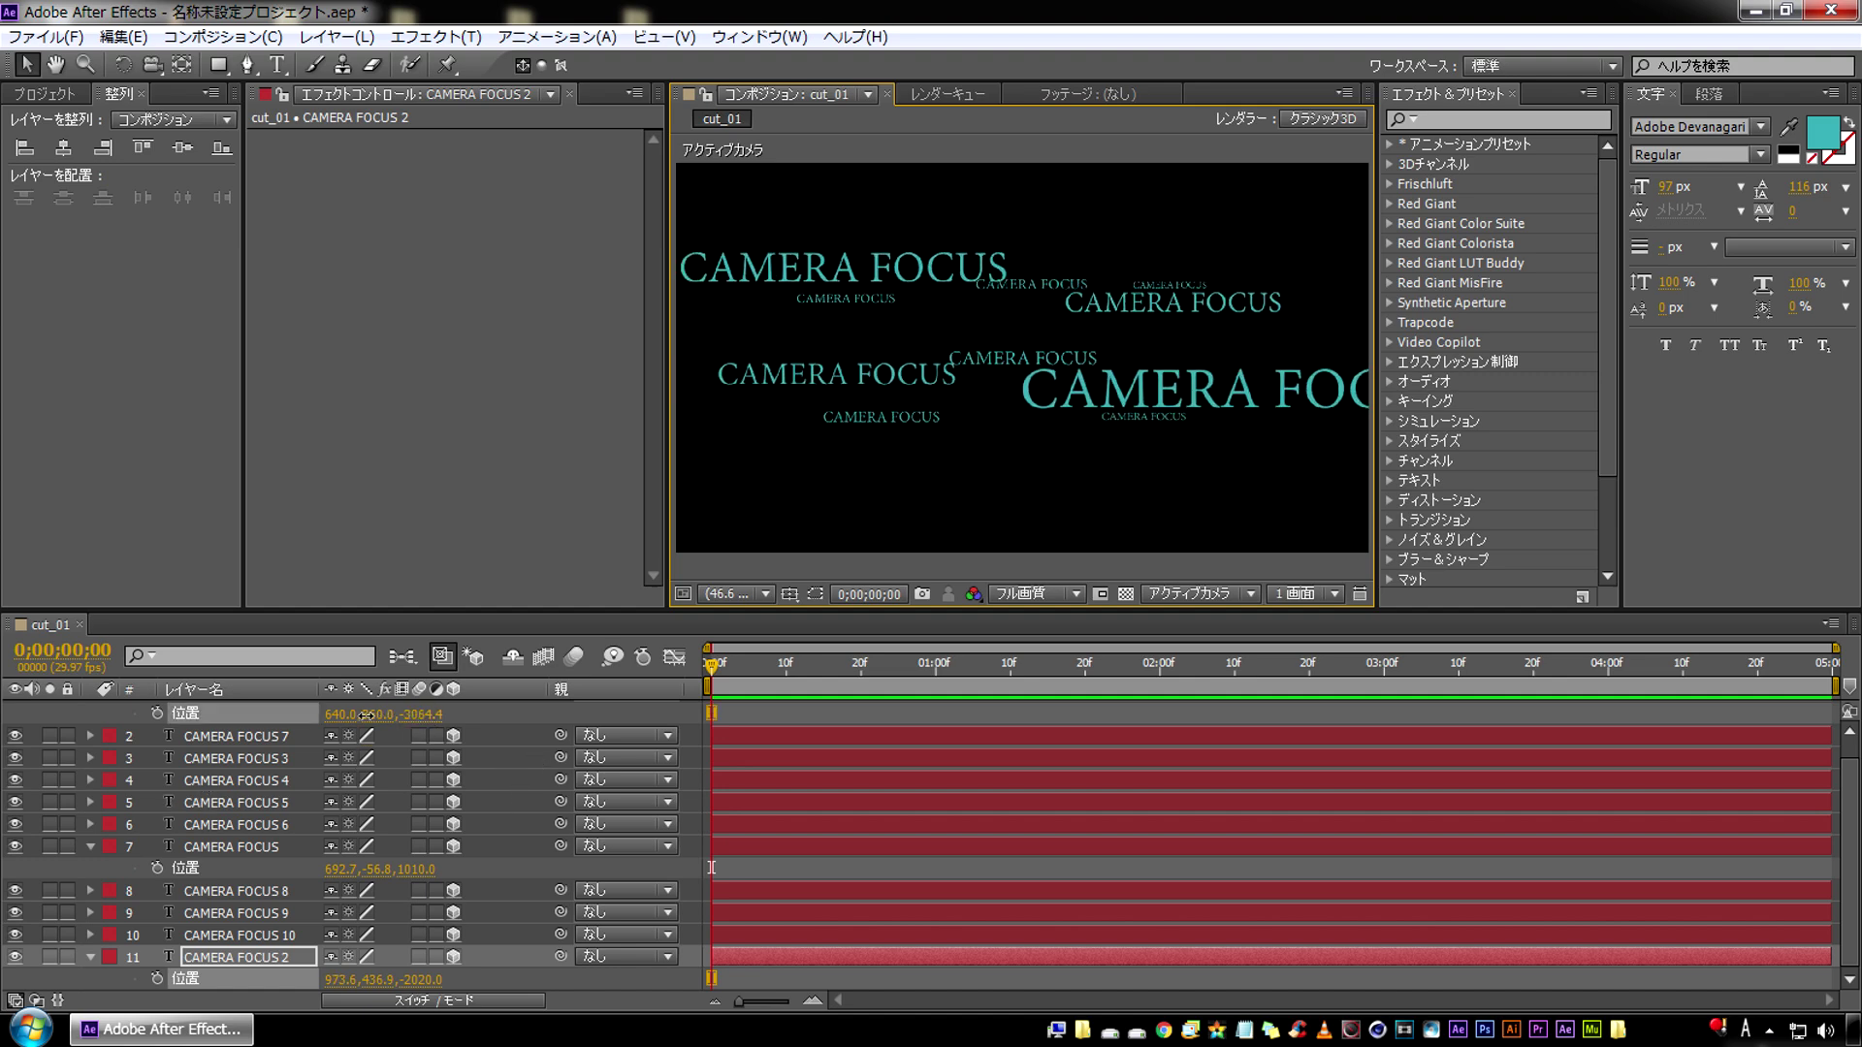
Create CAMERA FOCUS 11 and 12, repositioning CAMERA FOCUS 2 lower left, then large on the right
click(209, 957)
key(ctrl+d)
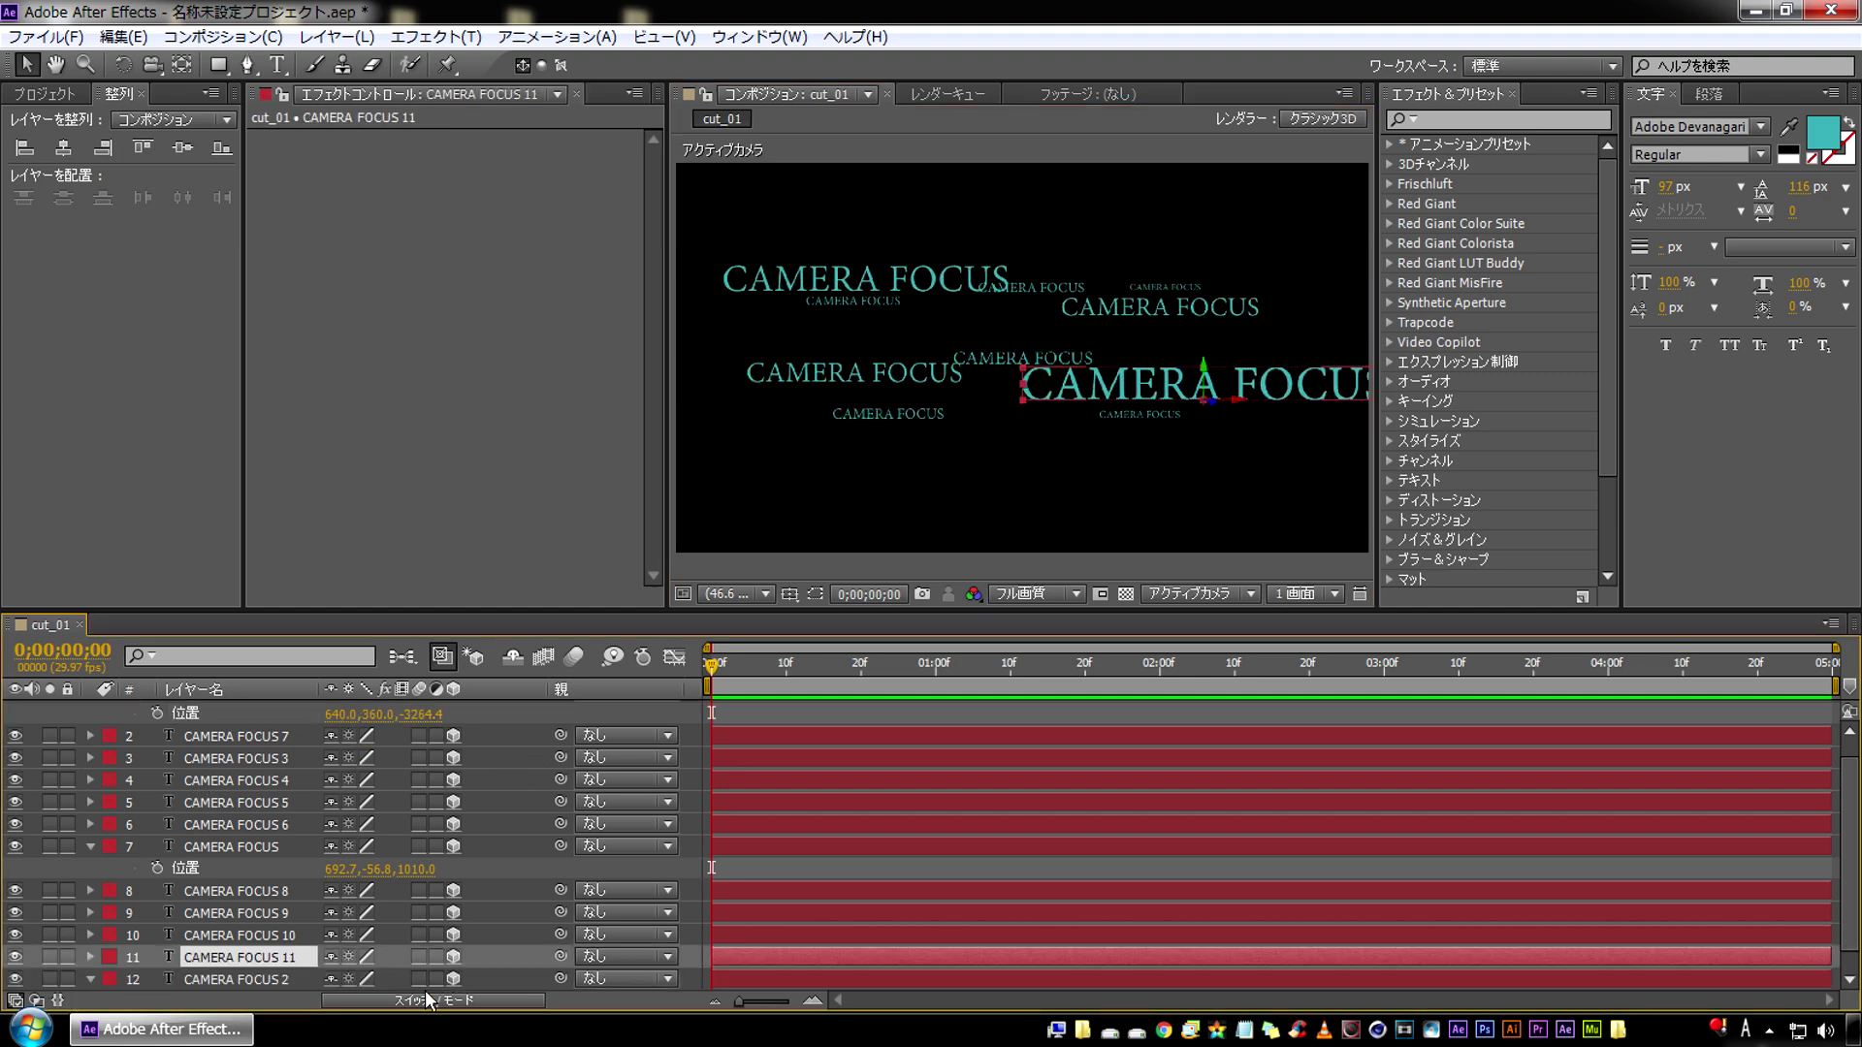
drag(426, 979, 986, 531)
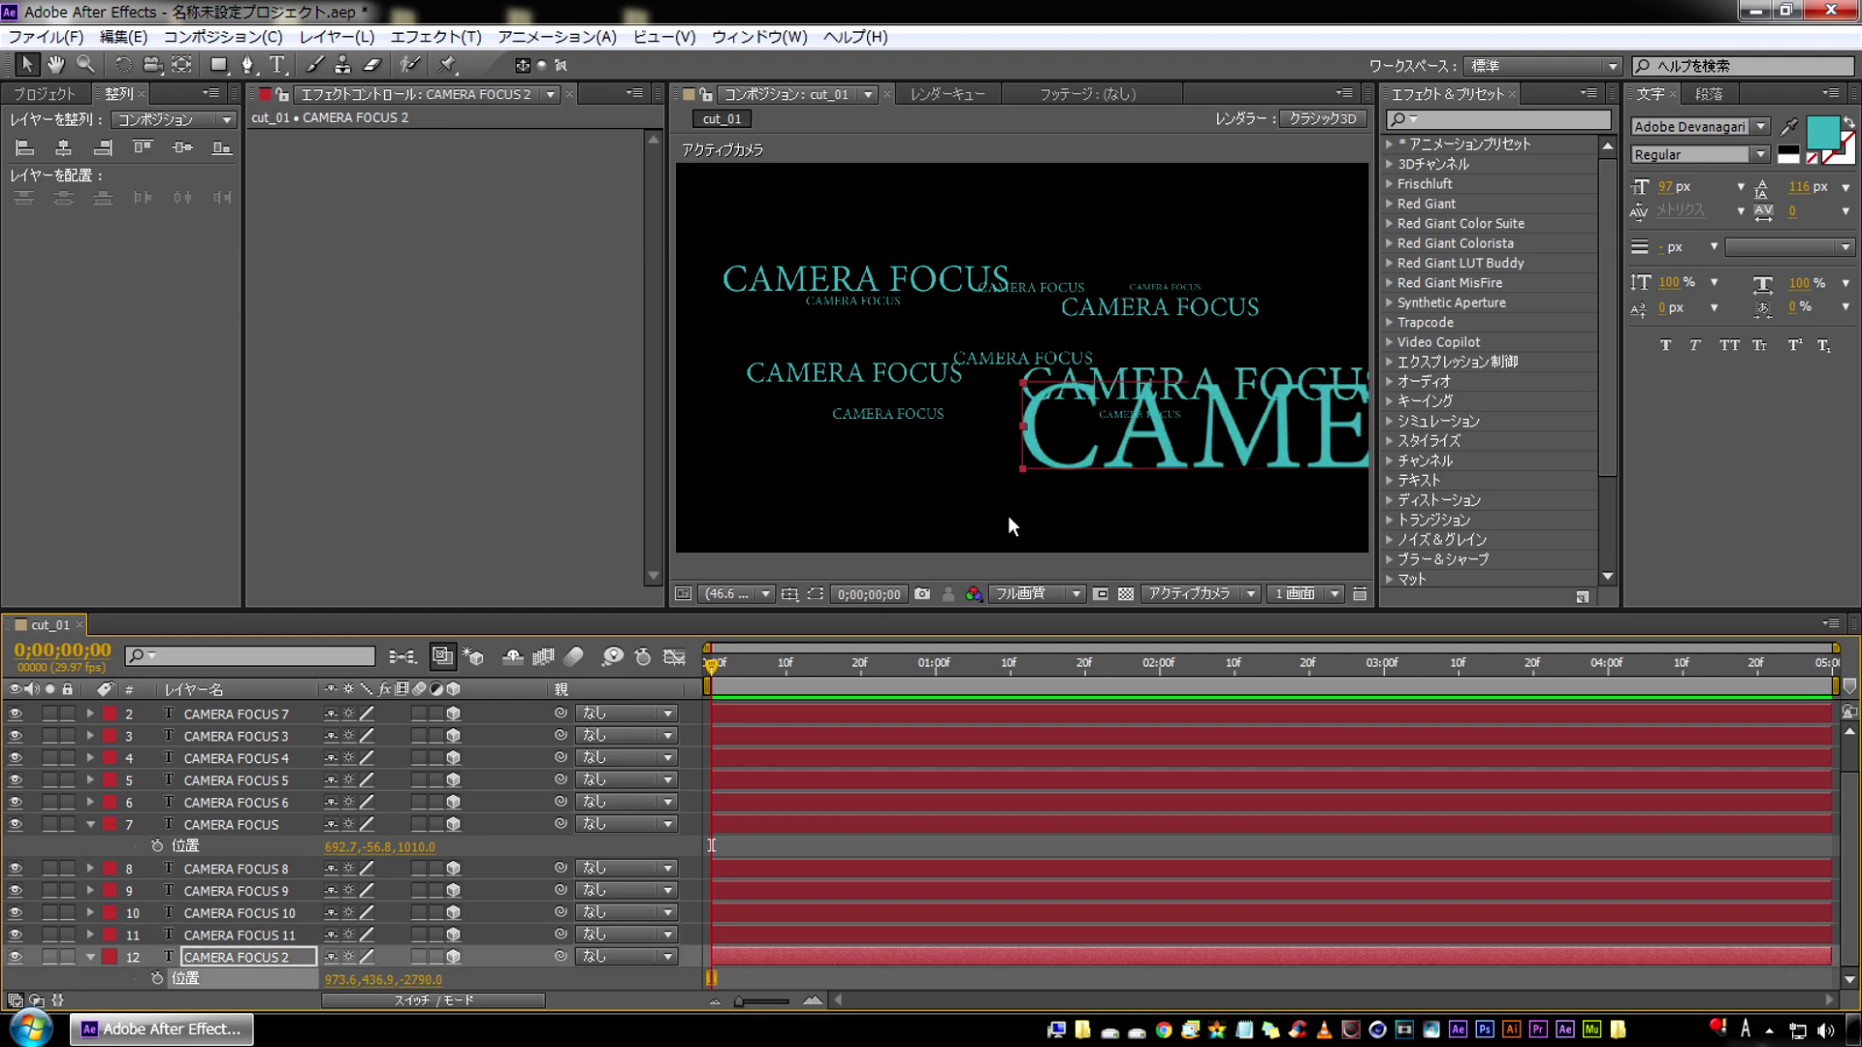
drag(1193, 433, 541, 498)
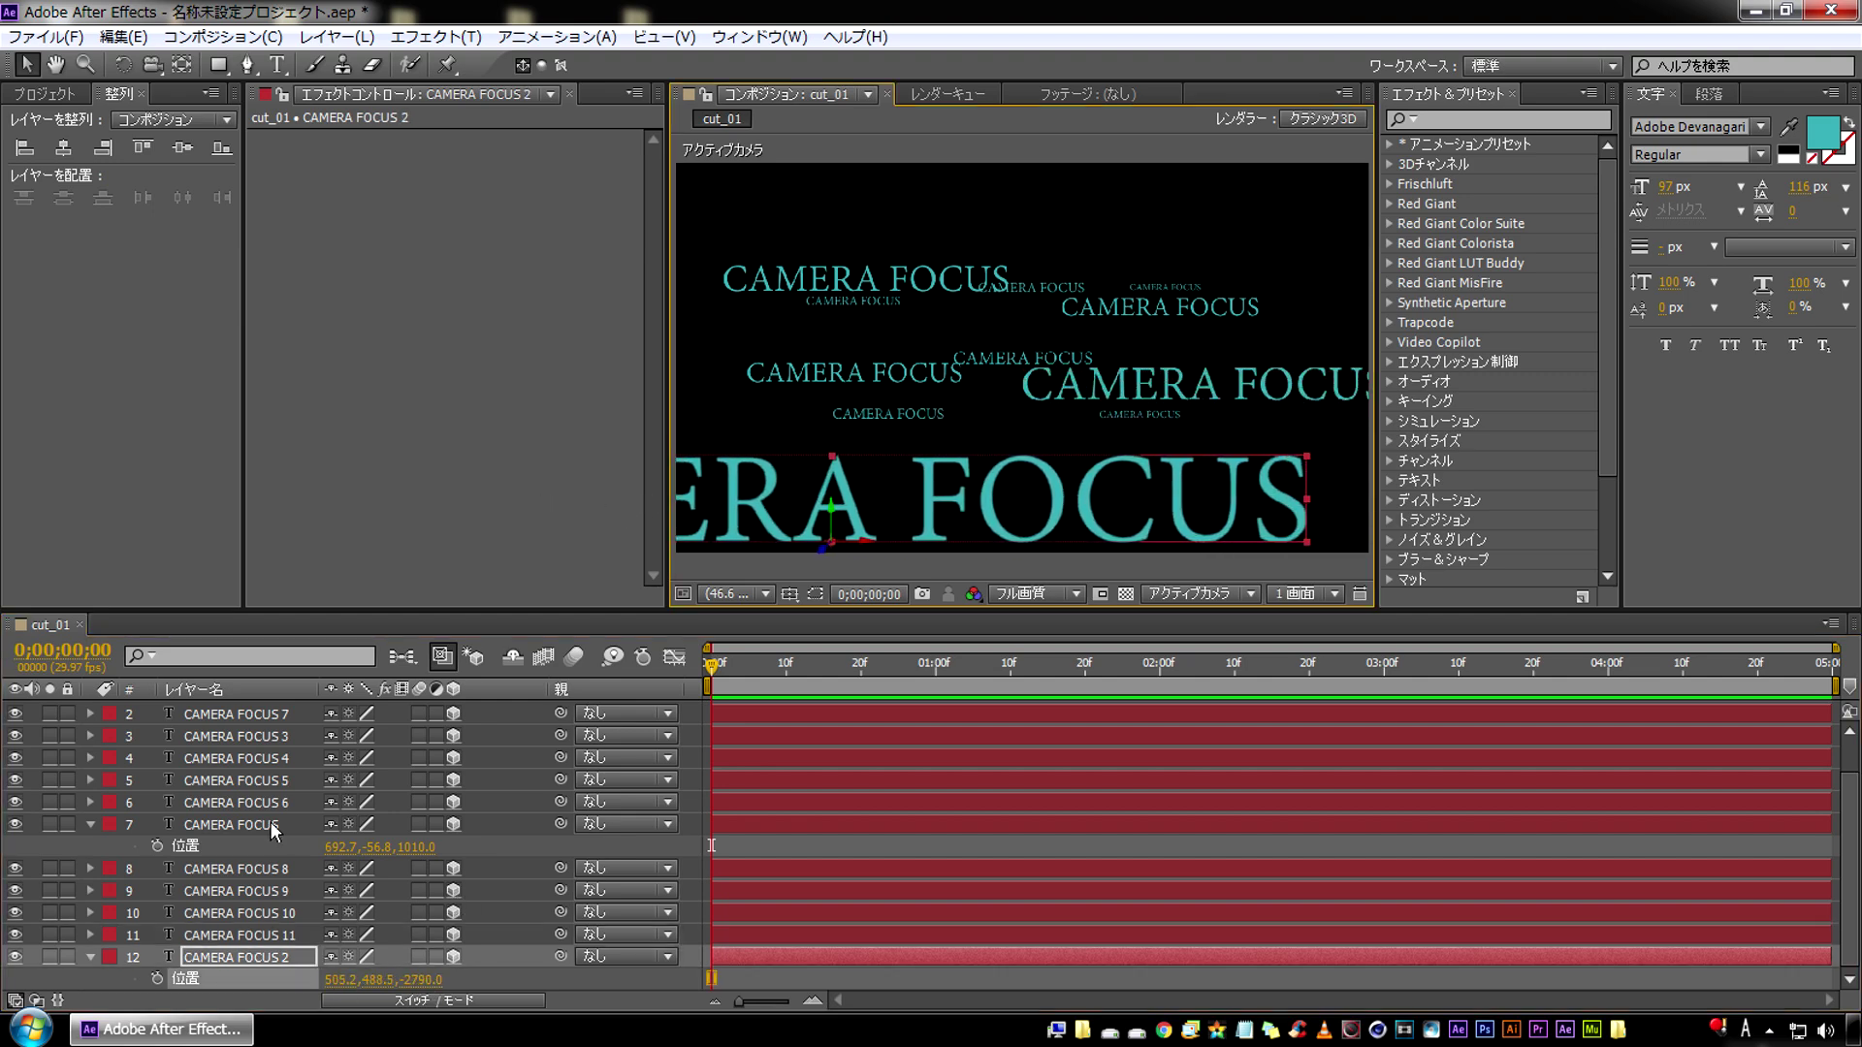
key(ctrl+d)
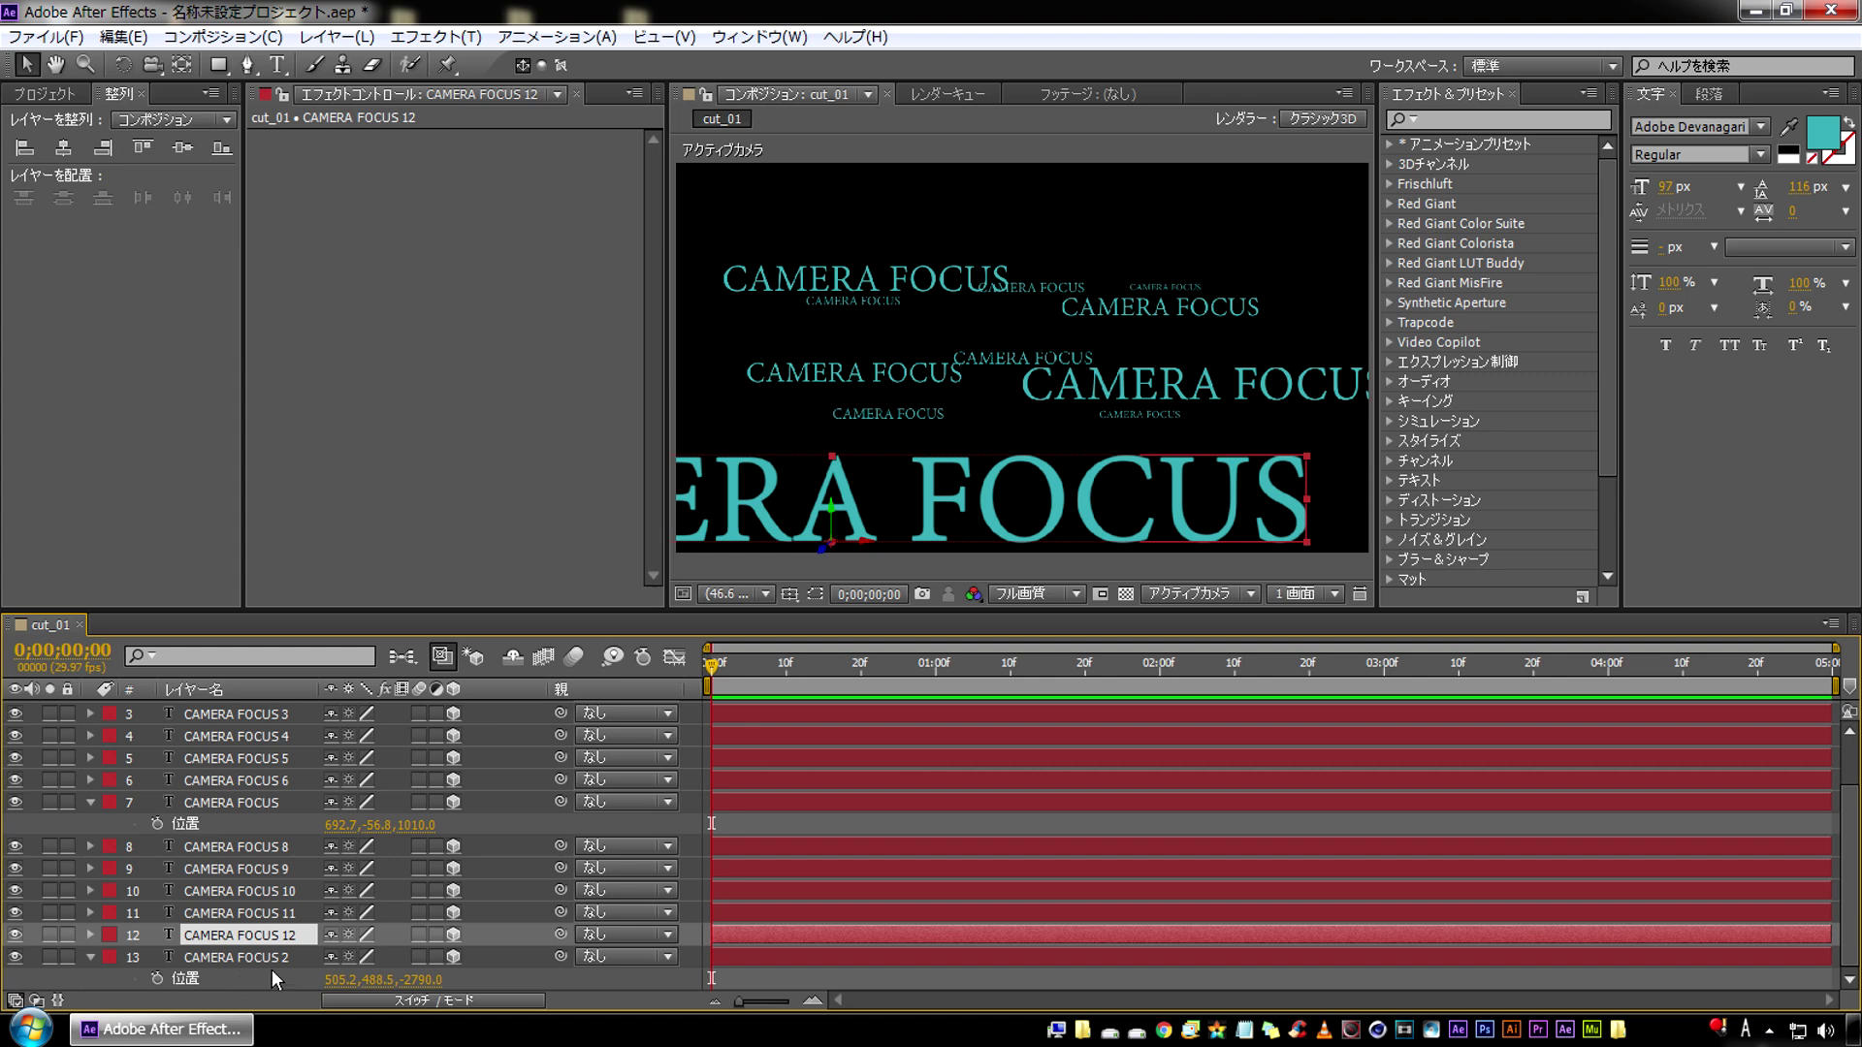
mouse_move(378, 980)
mouse_down()
mouse_move(351, 981)
mouse_move(442, 976)
mouse_move(414, 990)
mouse_up()
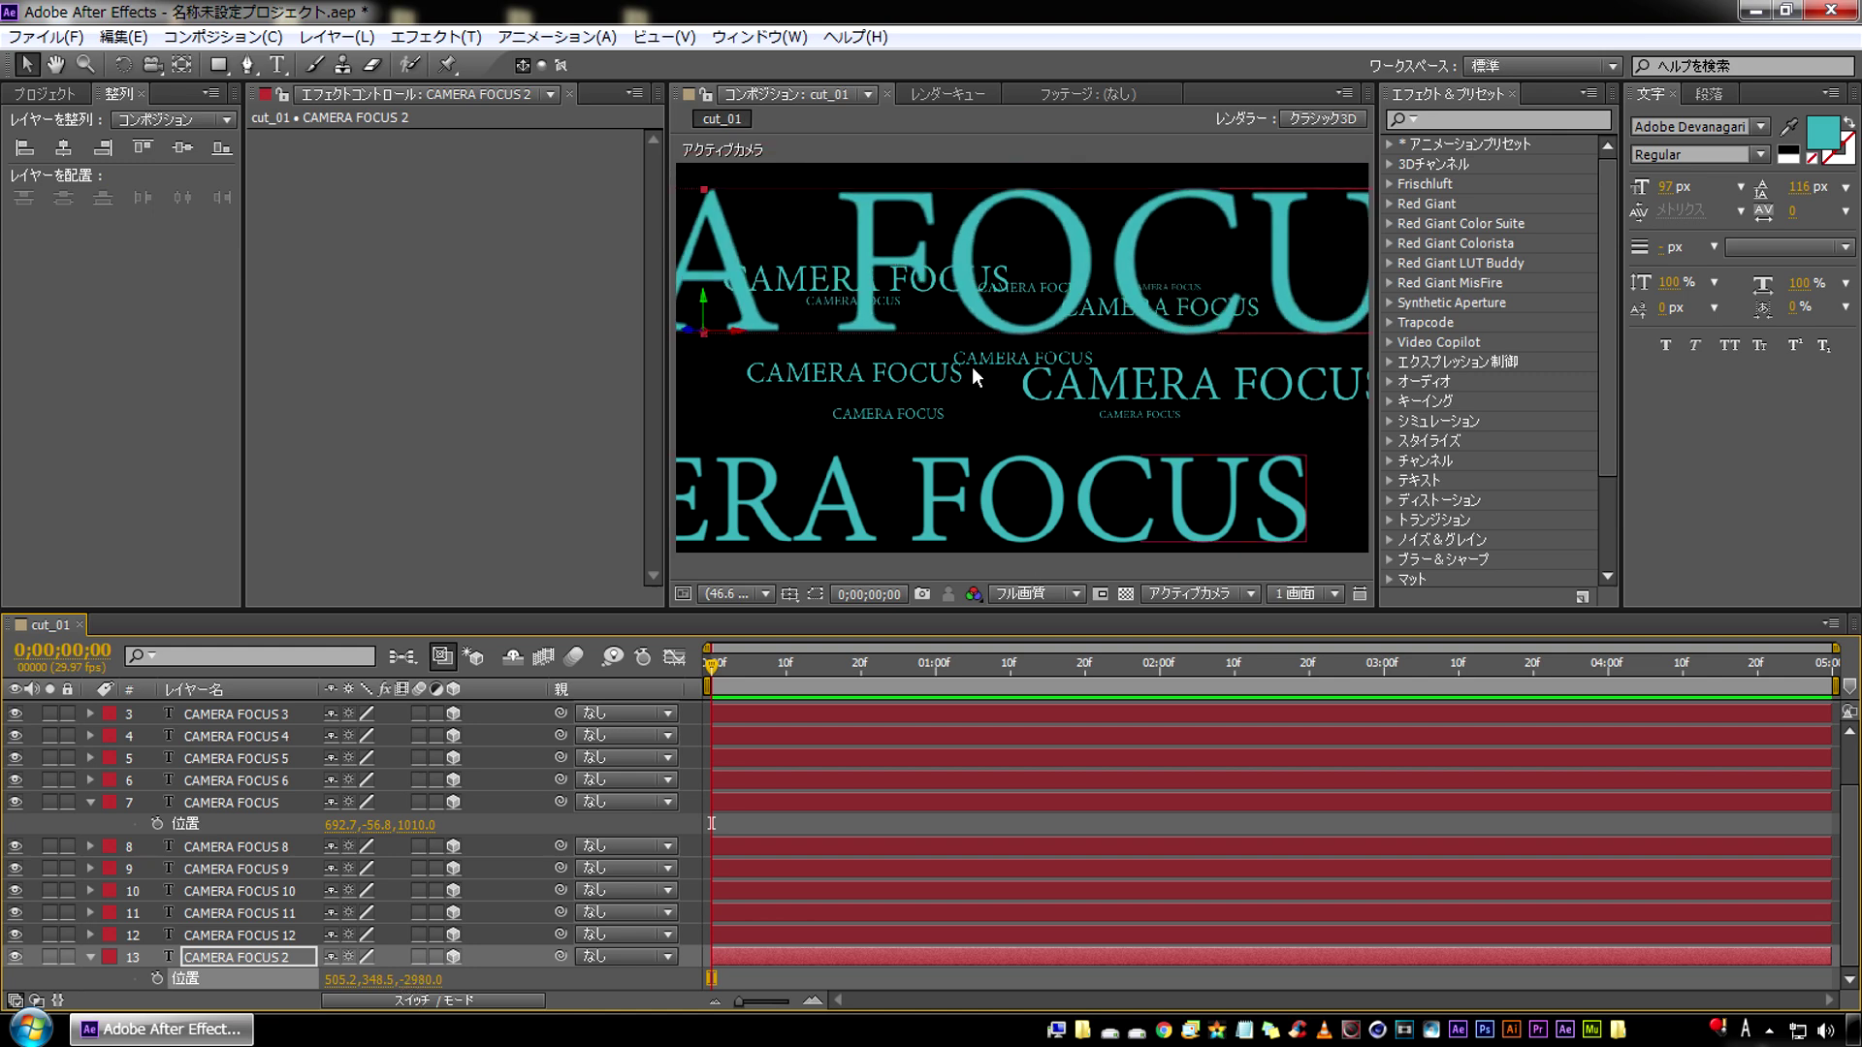
drag(884, 279, 1146, 276)
key(F2)
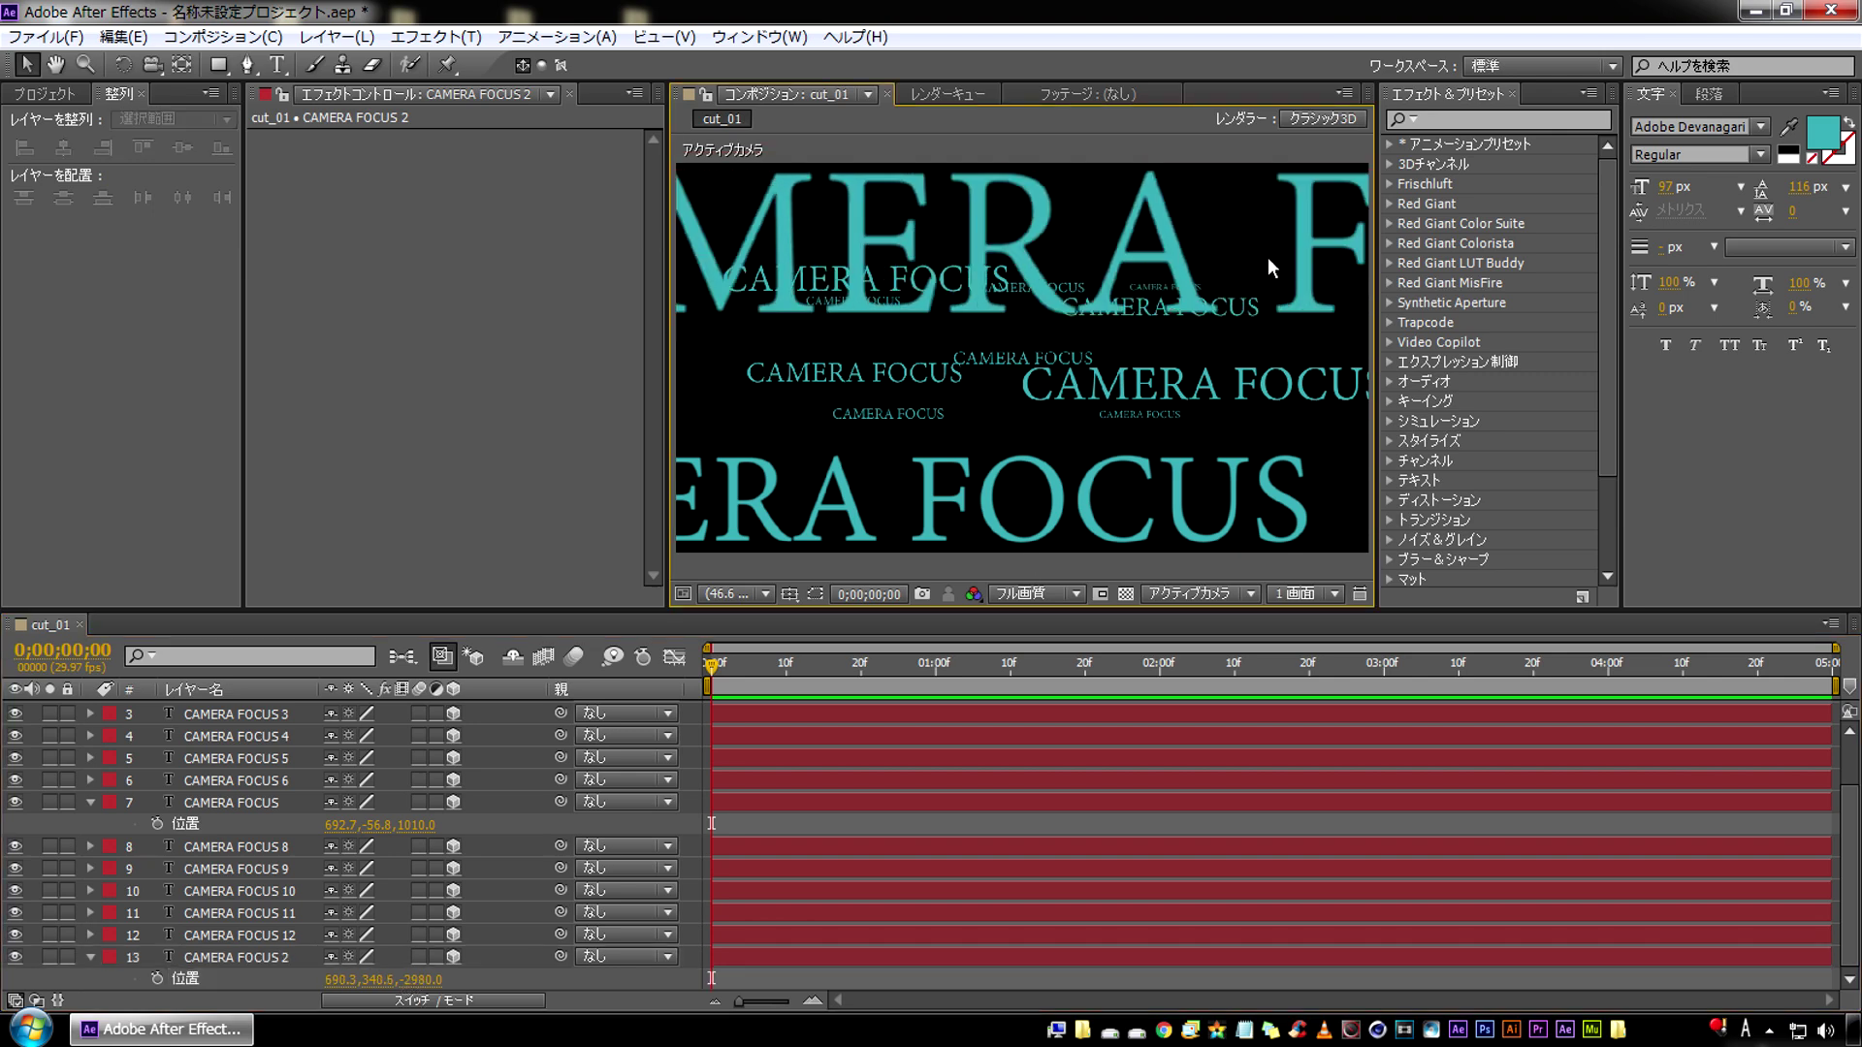
mouse_move(797, 233)
mouse_down()
mouse_move(1165, 265)
mouse_move(1007, 239)
mouse_up()
scroll(271, 720, up, 3)
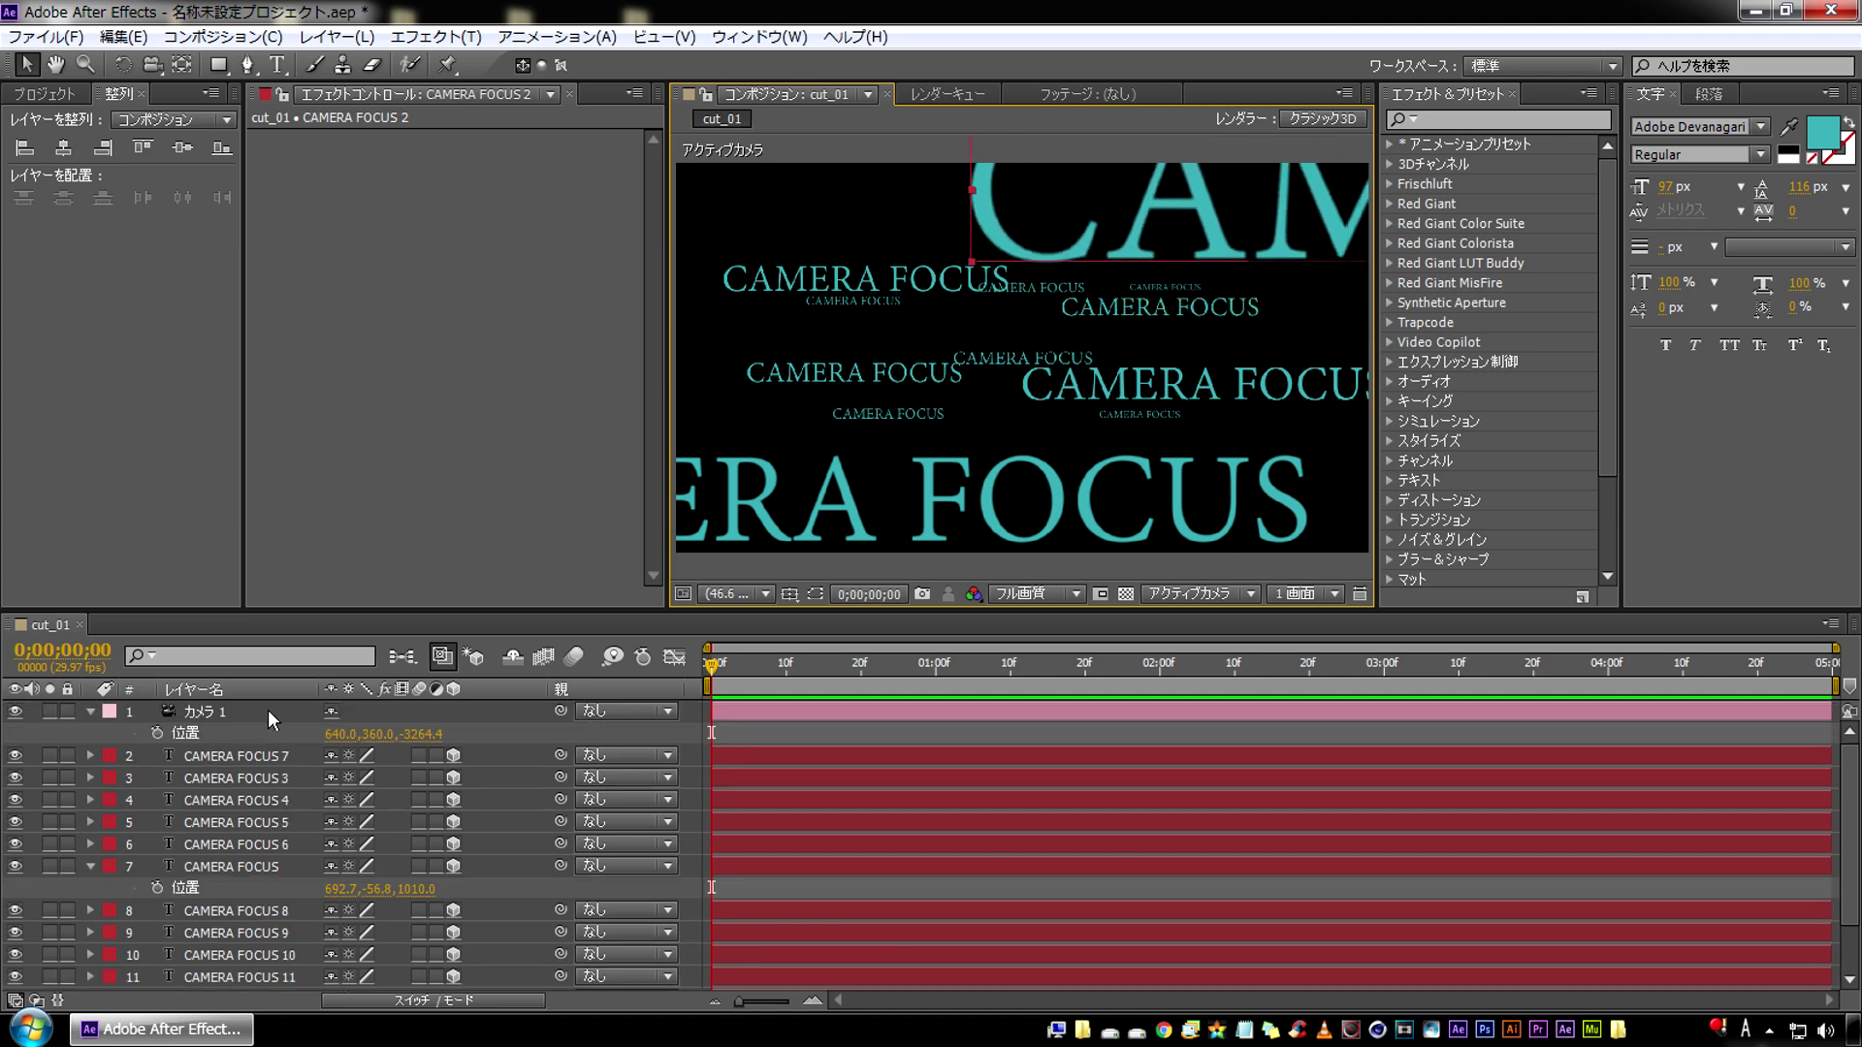
Pull Camera 1 farther back, create CAMERA FOCUS 13, and move CAMERA FOCUS 2 closer and left
drag(431, 734, 1140, 294)
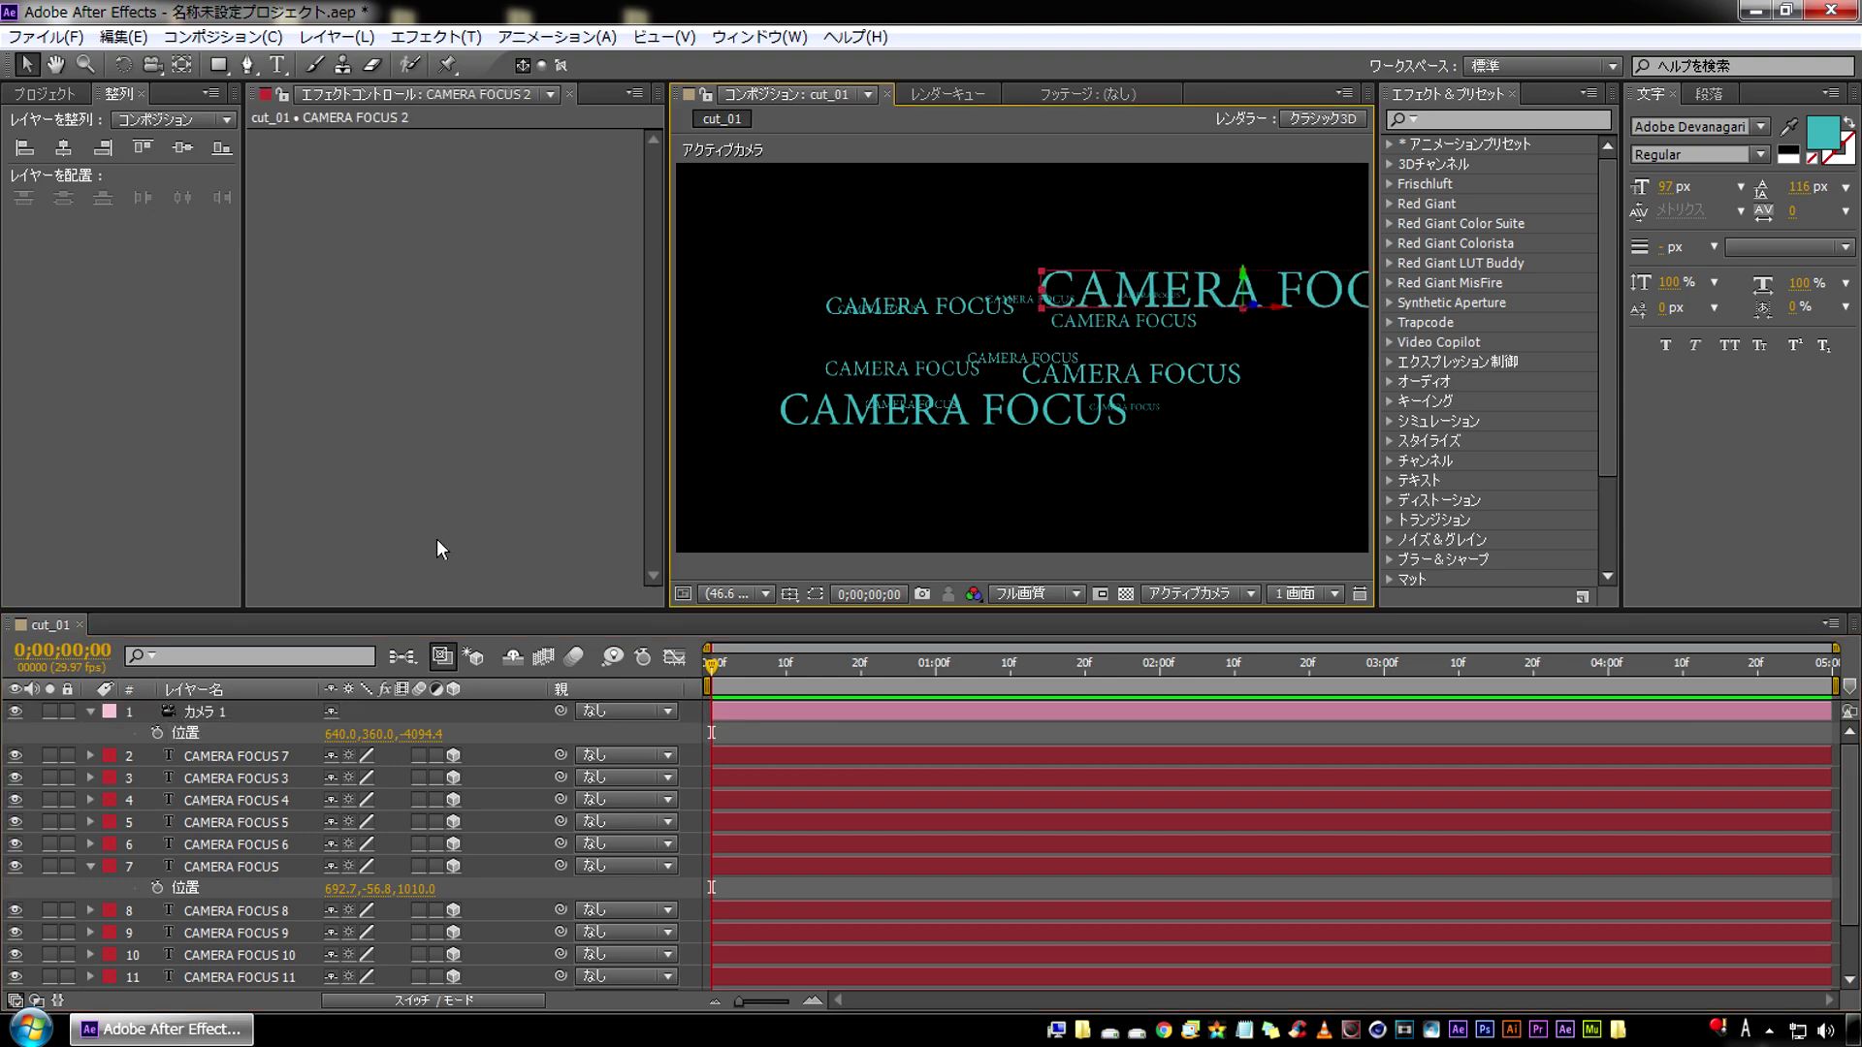
key(ctrl+d)
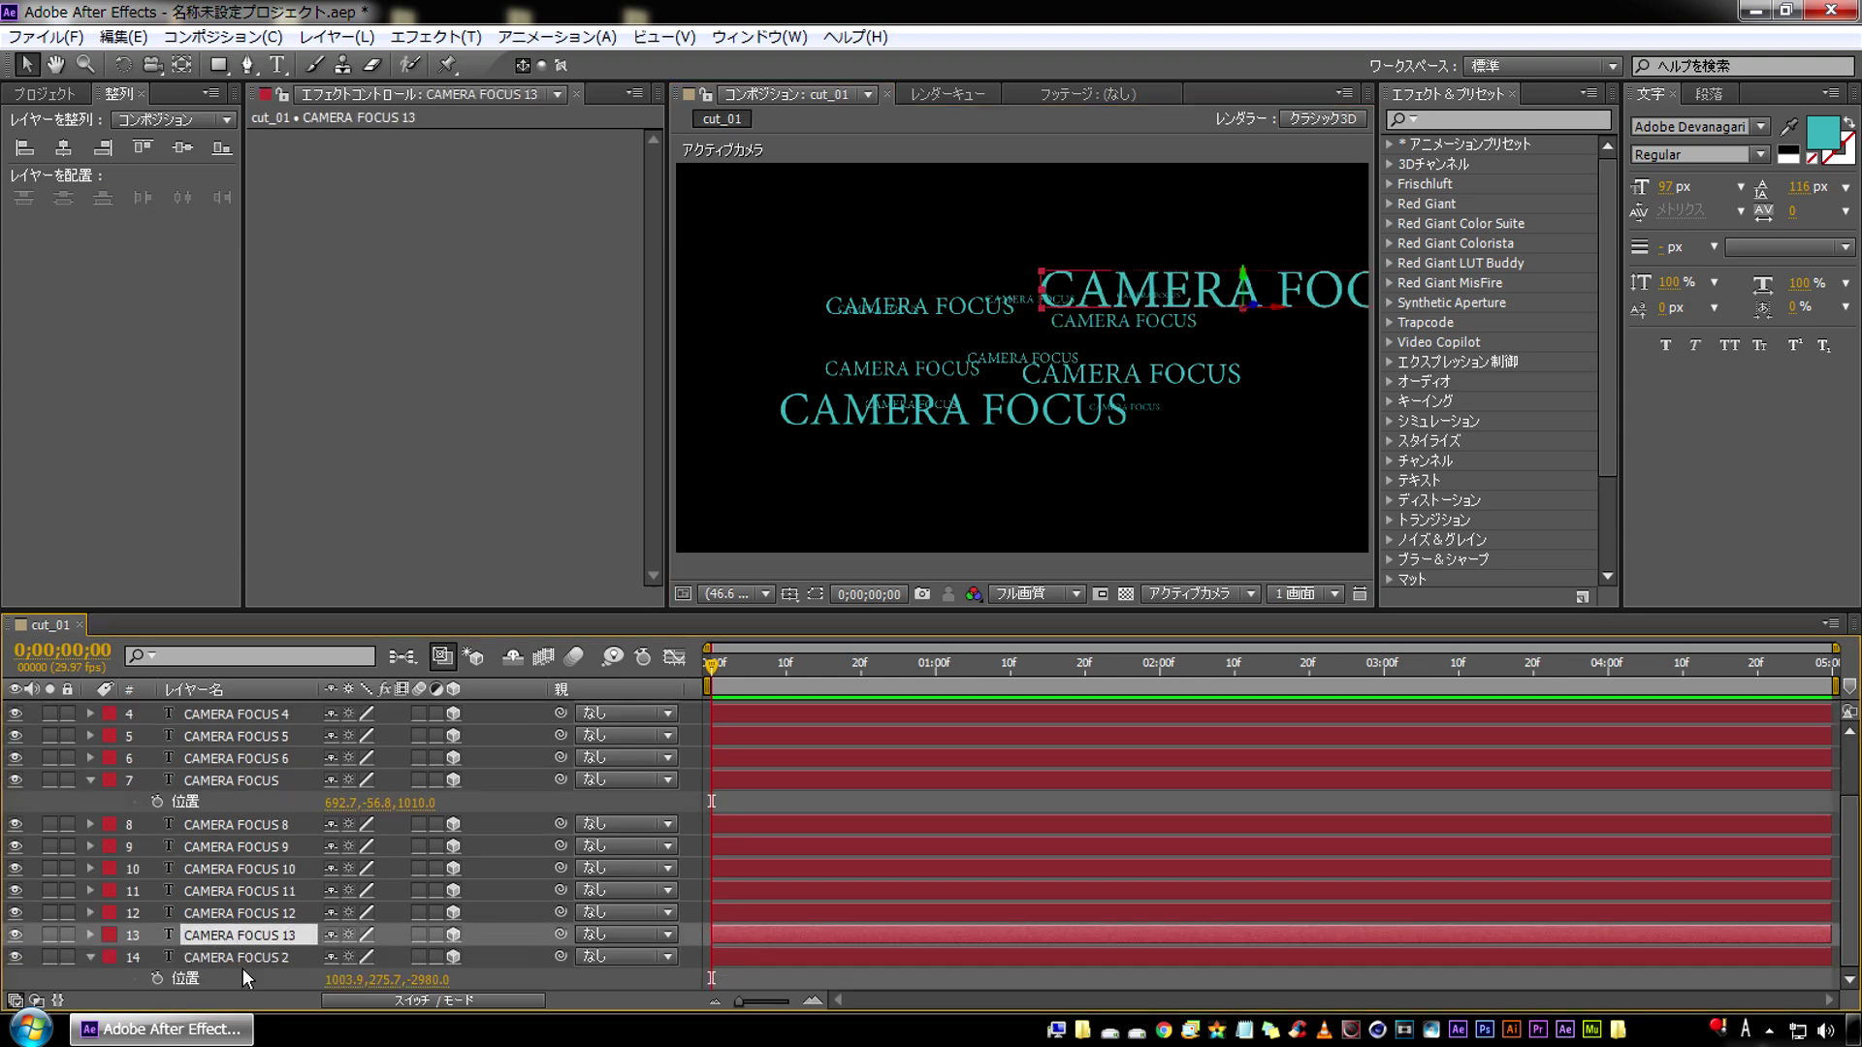
drag(433, 981, 398, 982)
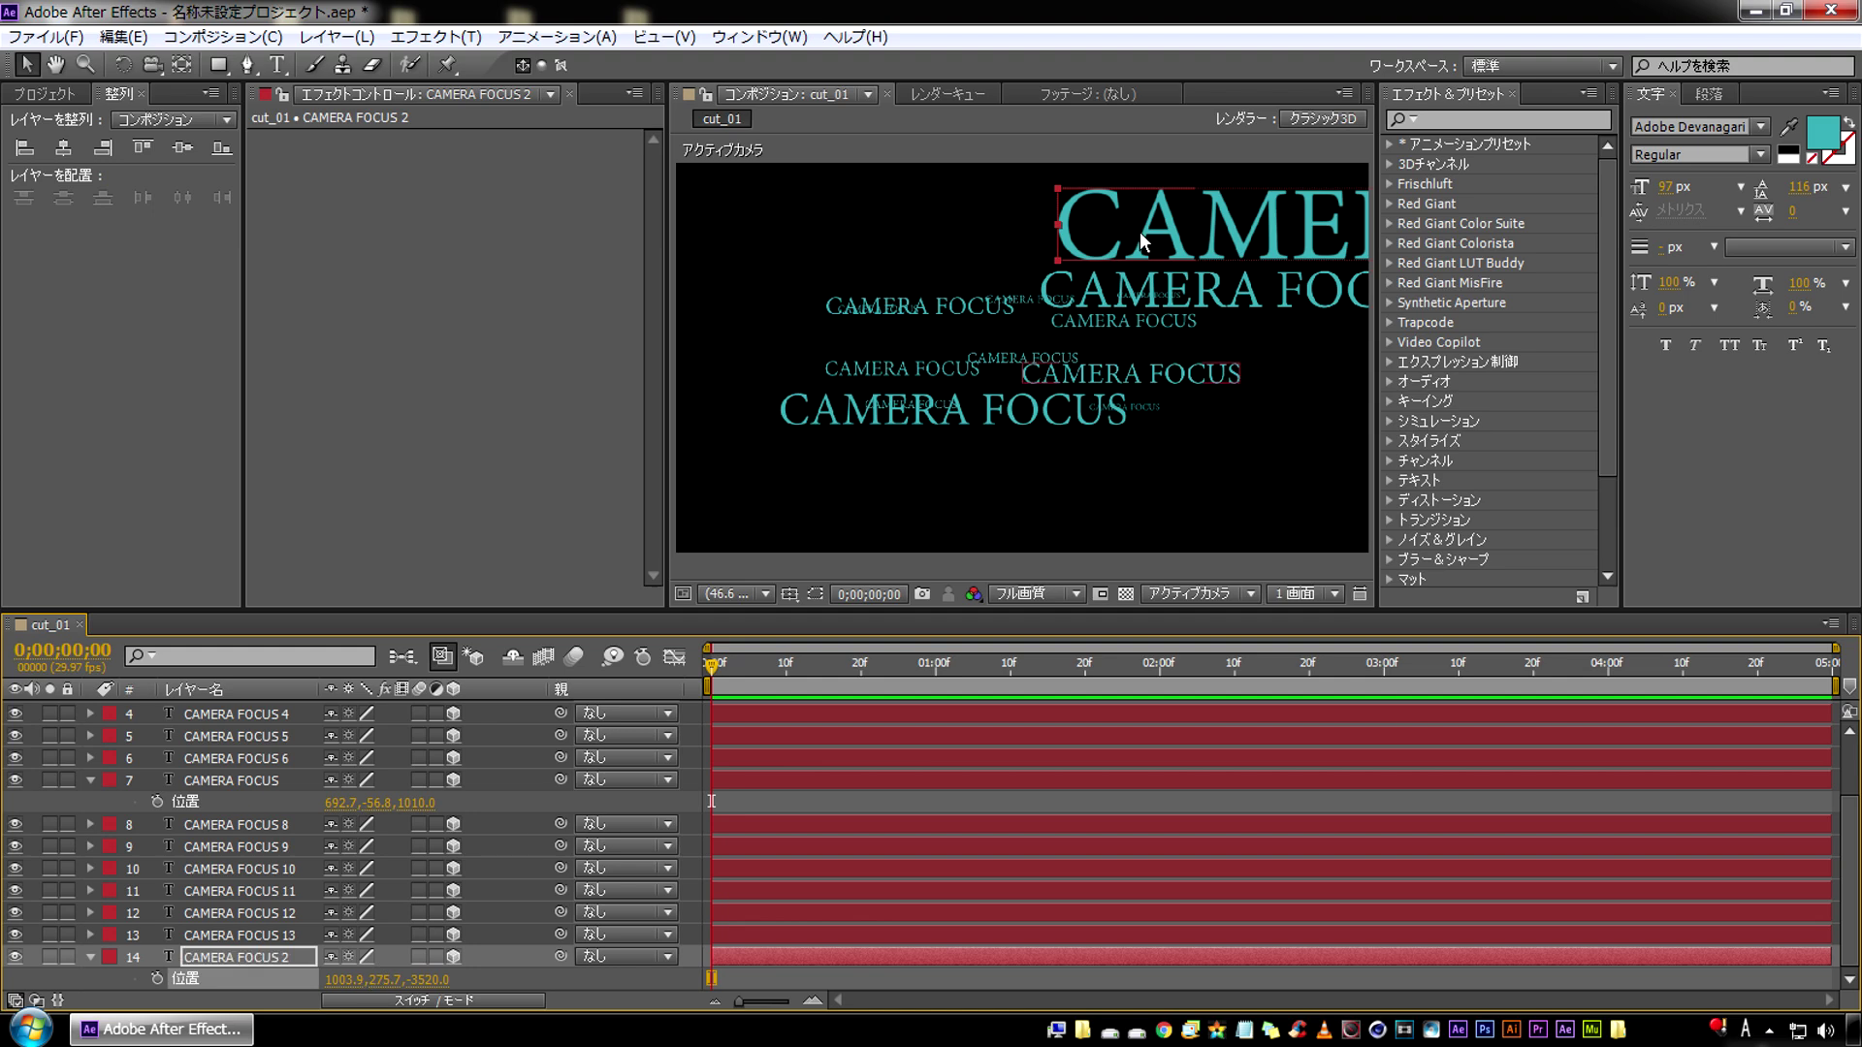
mouse_move(1223, 235)
mouse_down()
mouse_move(690, 231)
mouse_move(783, 229)
mouse_up()
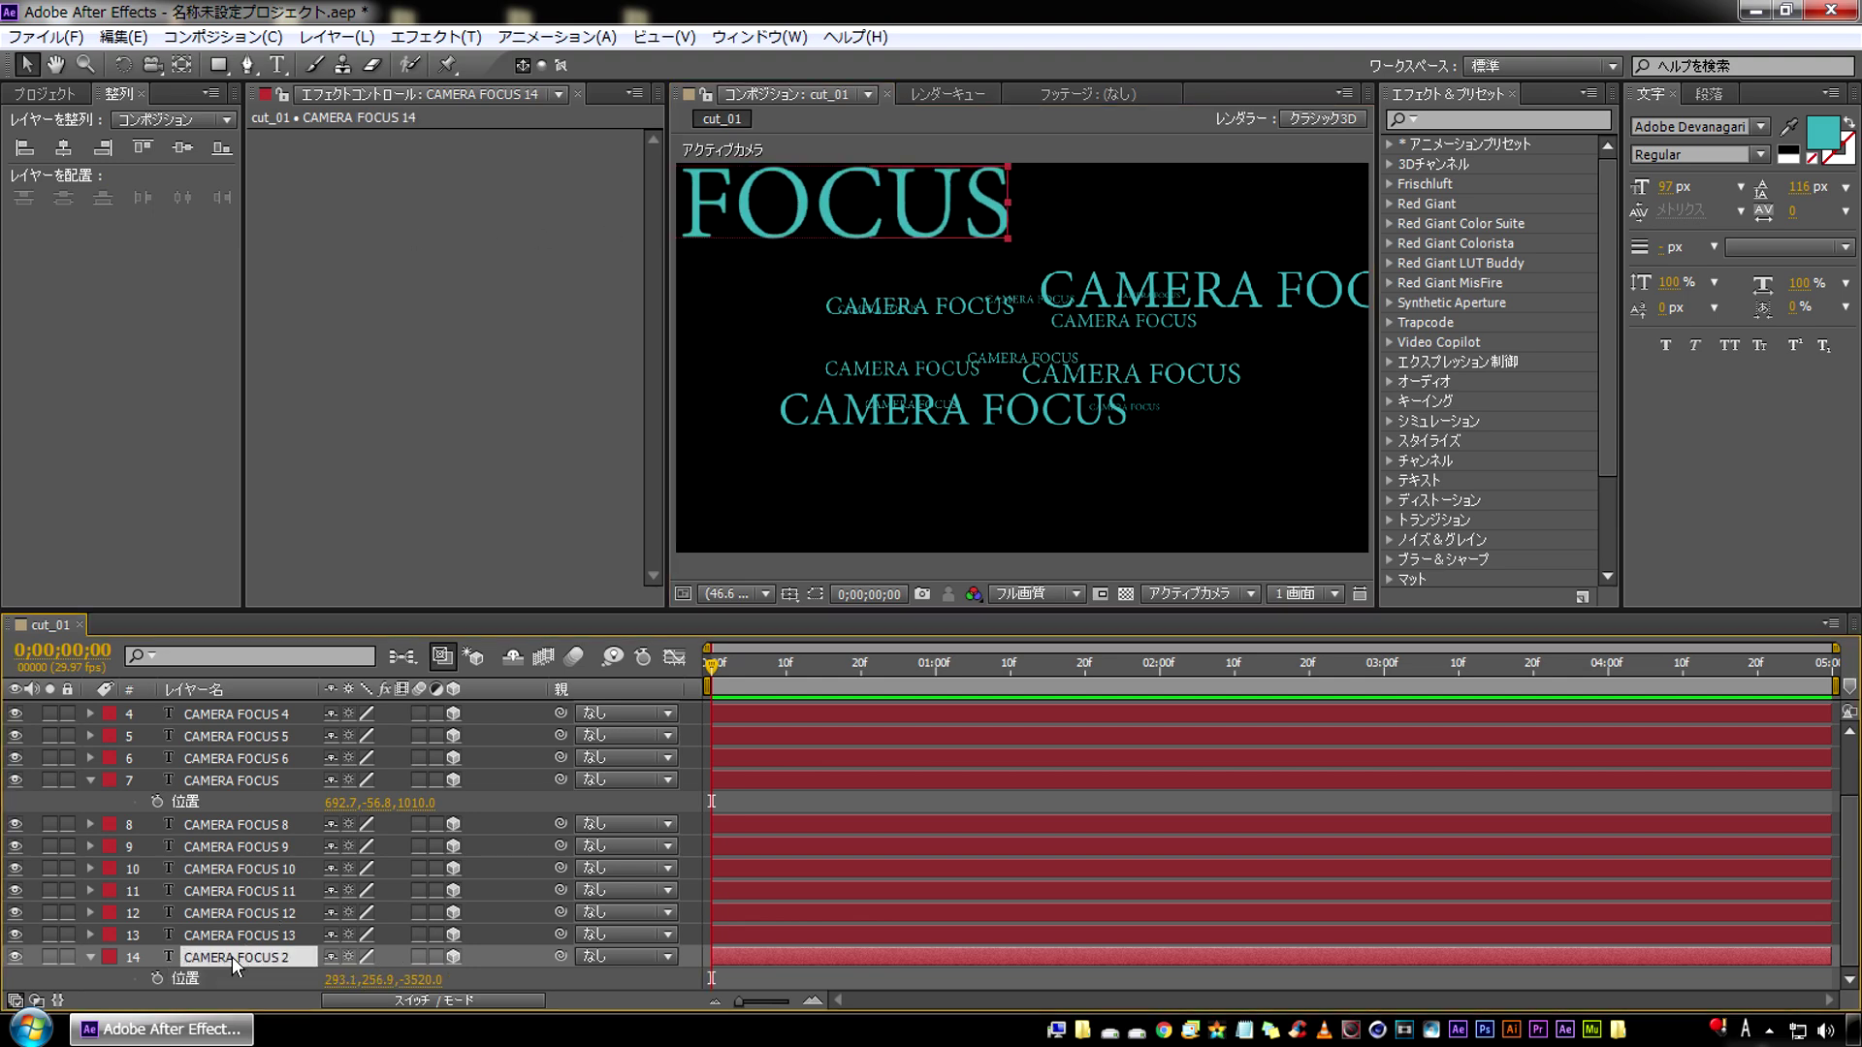
Create CAMERA FOCUS 14 and place CAMERA FOCUS 2 slightly farther back at the lower centre
key(ctrl+d)
click(264, 960)
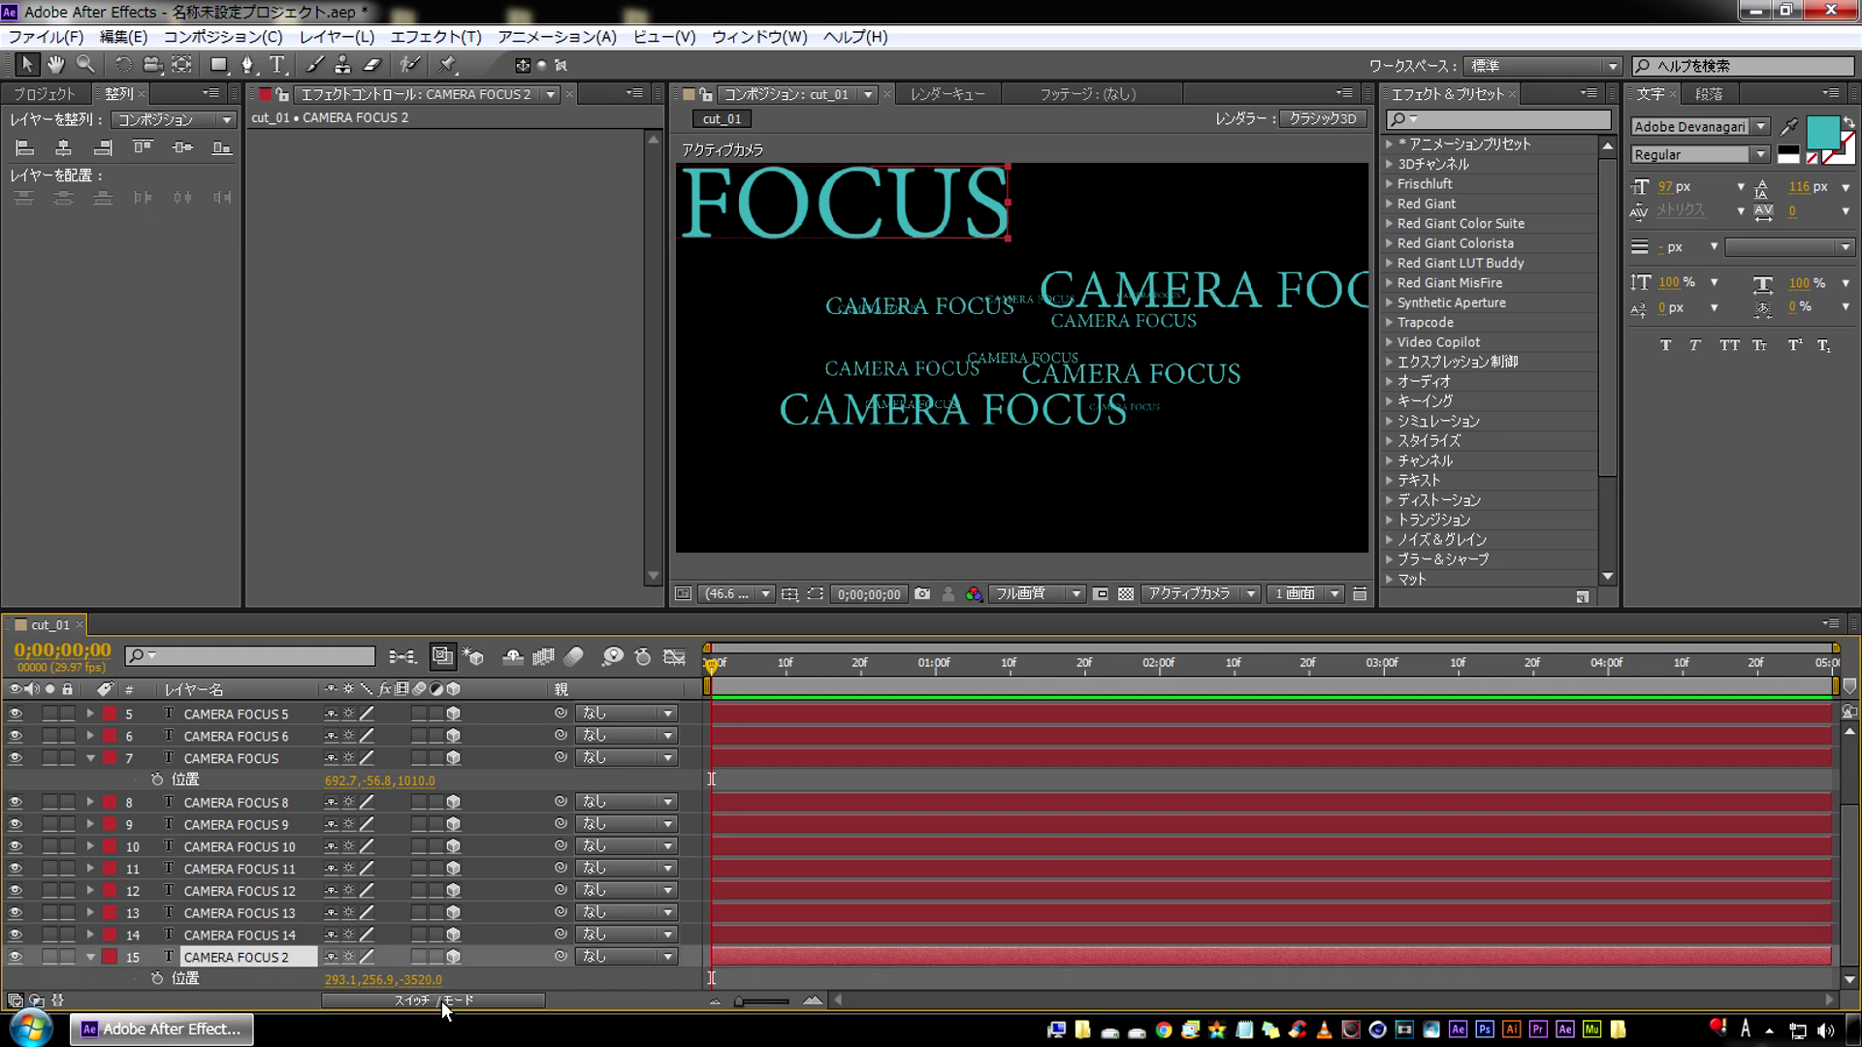
drag(424, 979, 395, 979)
mouse_move(770, 235)
mouse_down()
mouse_move(822, 454)
mouse_move(597, 398)
mouse_up()
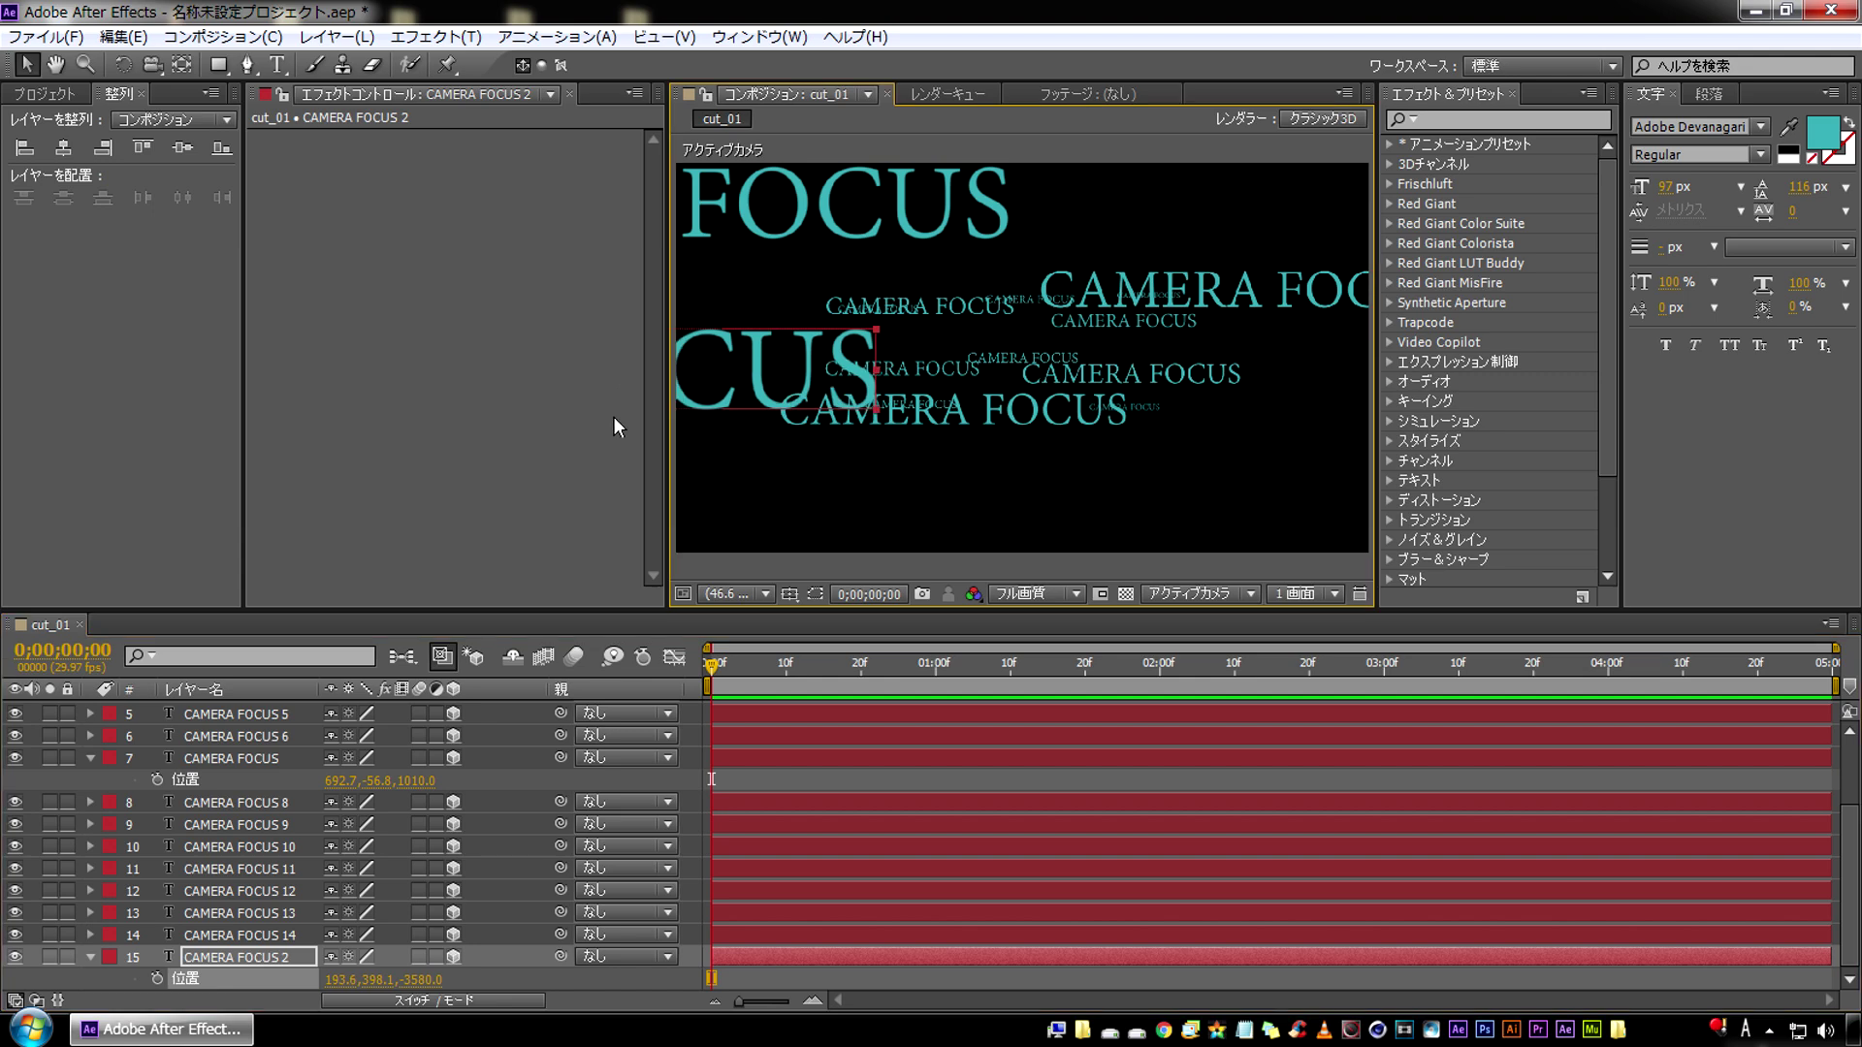
drag(426, 982, 464, 981)
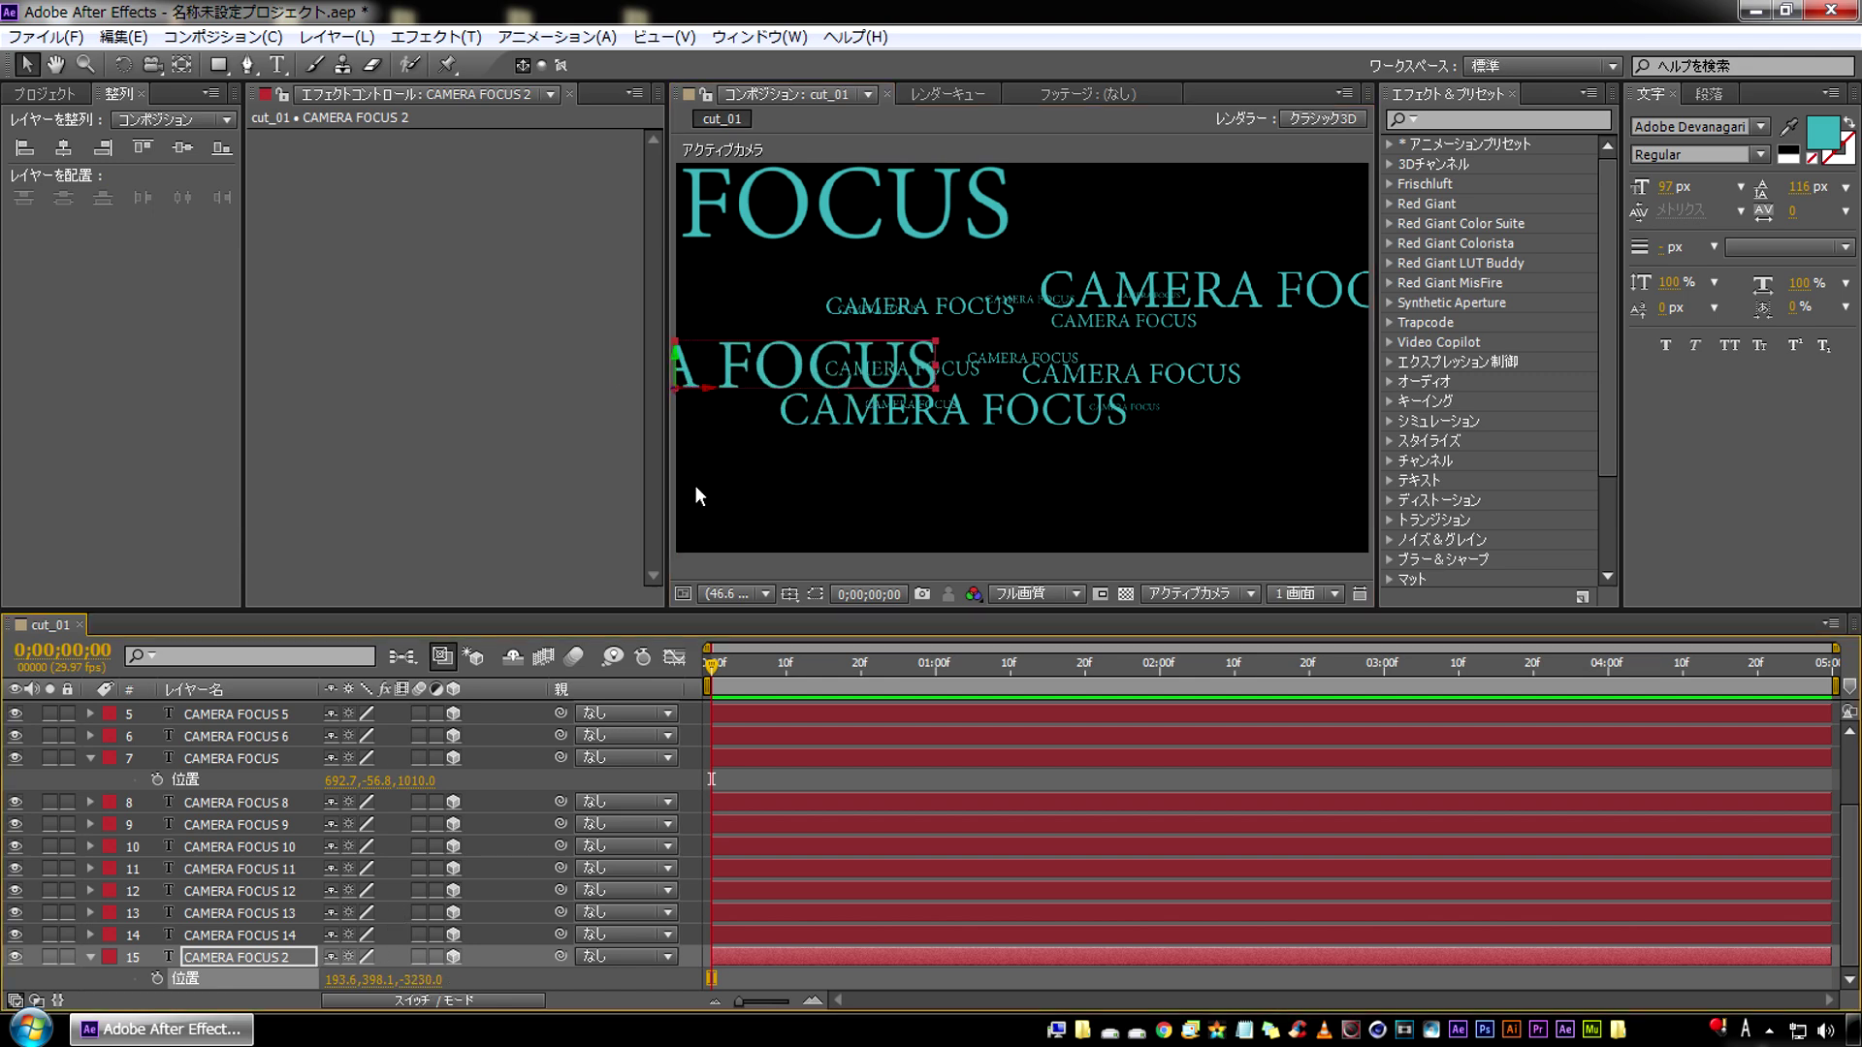
drag(846, 369, 1377, 485)
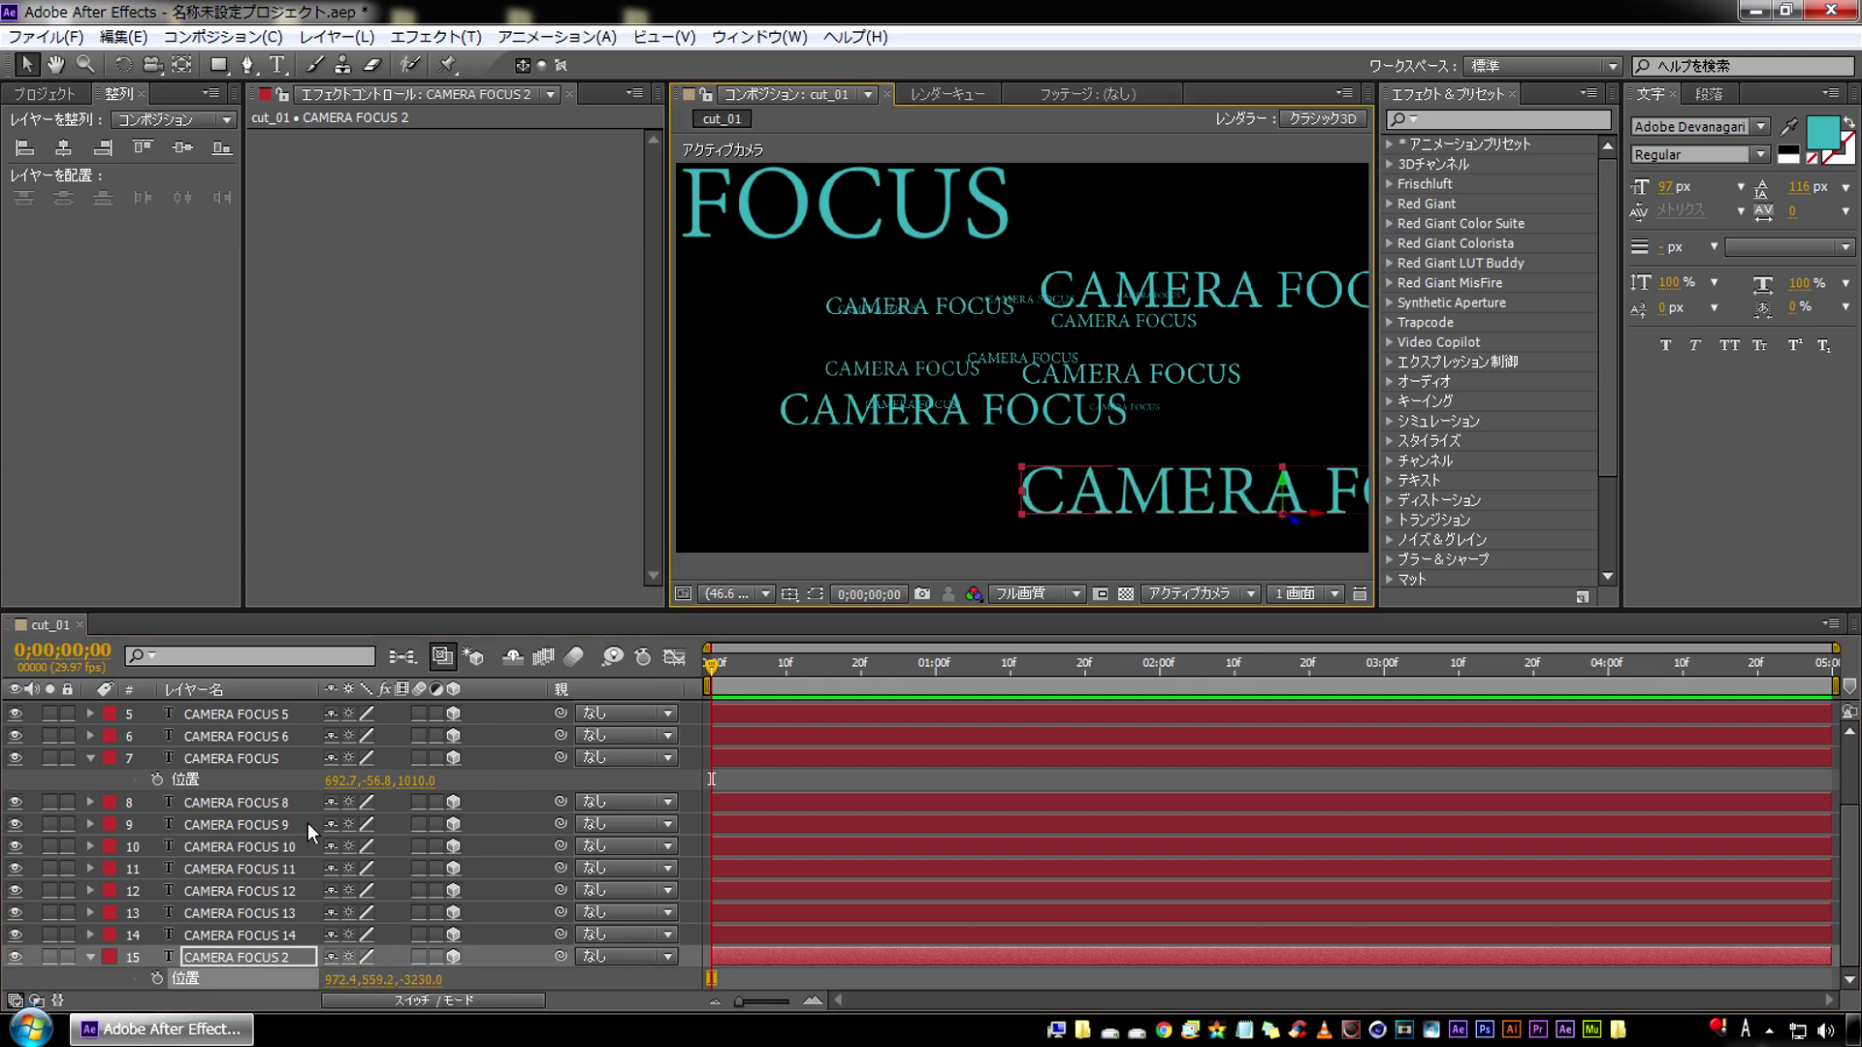
Create CAMERA FOCUS 15 and move CAMERA FOCUS 2 closer and over to the left
key(ctrl+d)
click(194, 960)
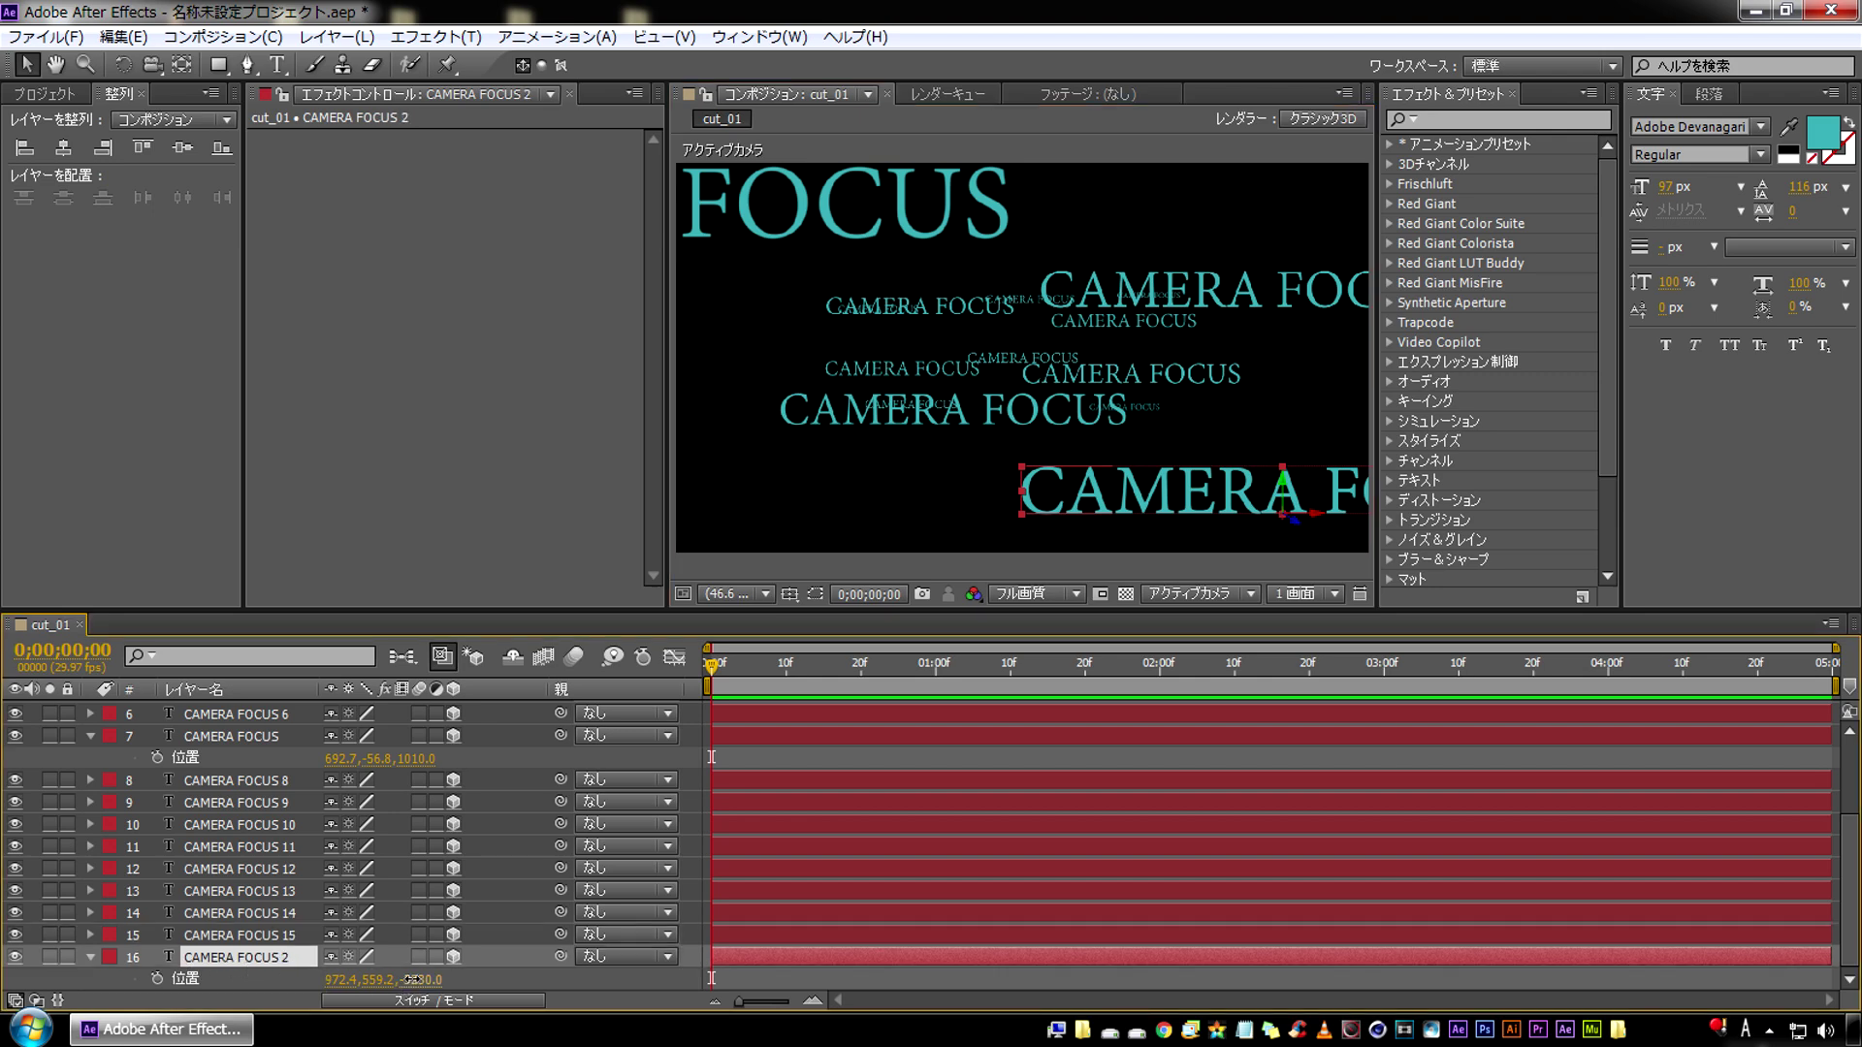
drag(412, 981, 383, 982)
drag(1080, 551, 247, 412)
drag(1150, 413, 876, 393)
Create CAMERA FOCUS 16, bring CAMERA FOCUS 2 closer up-right, and pull Camera 1 back to Z -5364.4
key(ctrl+d)
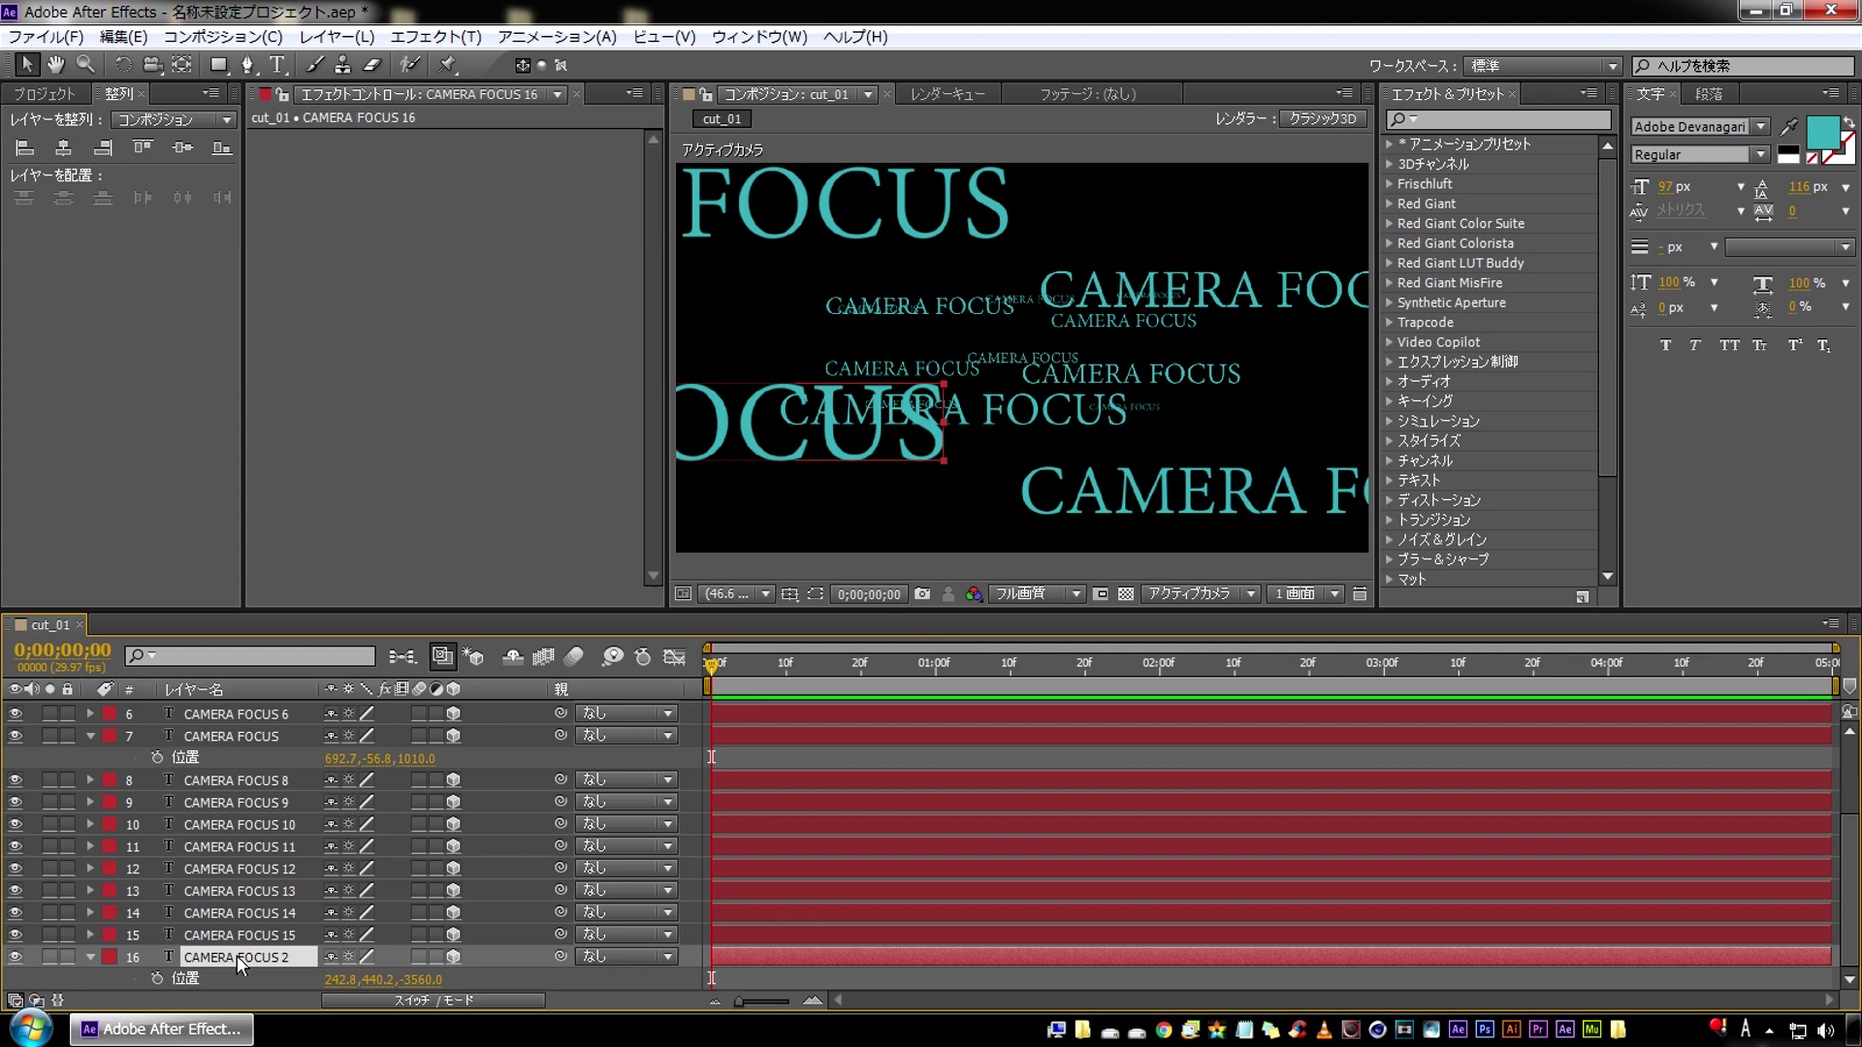
drag(432, 981, 685, 572)
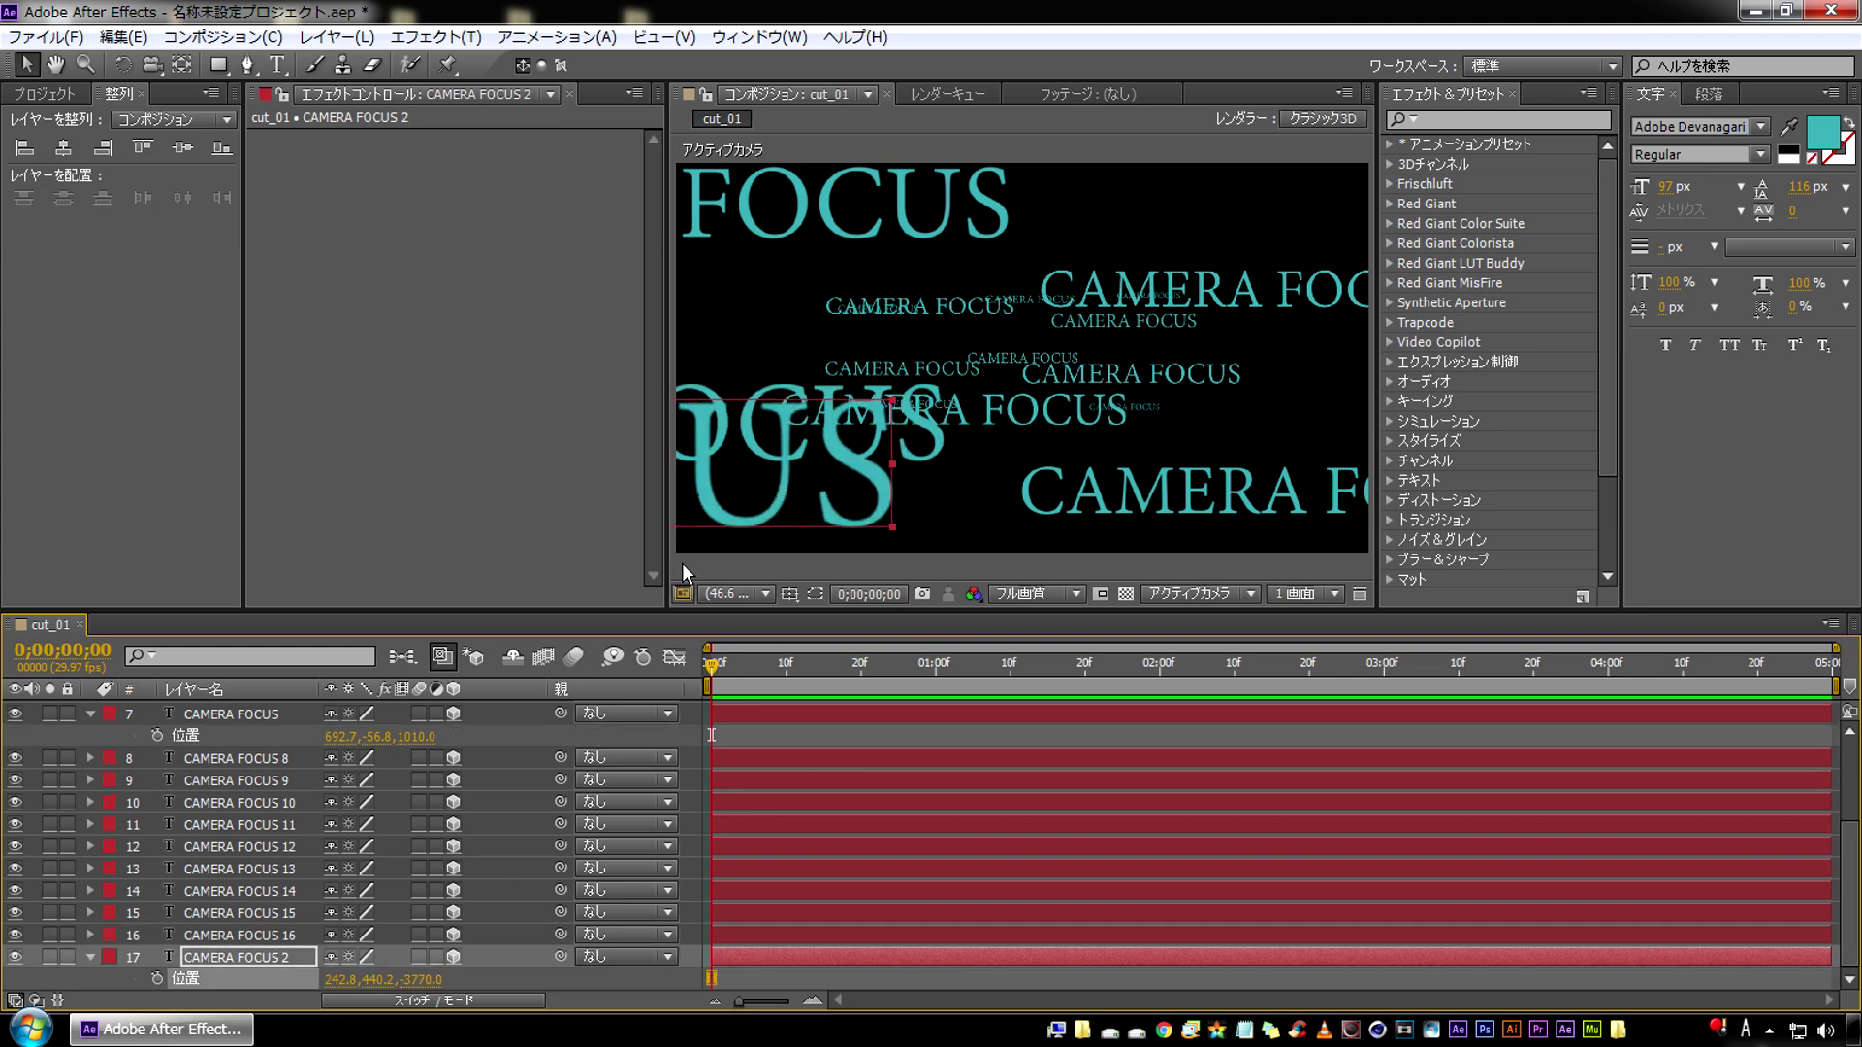
drag(811, 473, 1228, 412)
mouse_move(846, 395)
mouse_down()
mouse_move(912, 312)
mouse_move(1028, 333)
mouse_up()
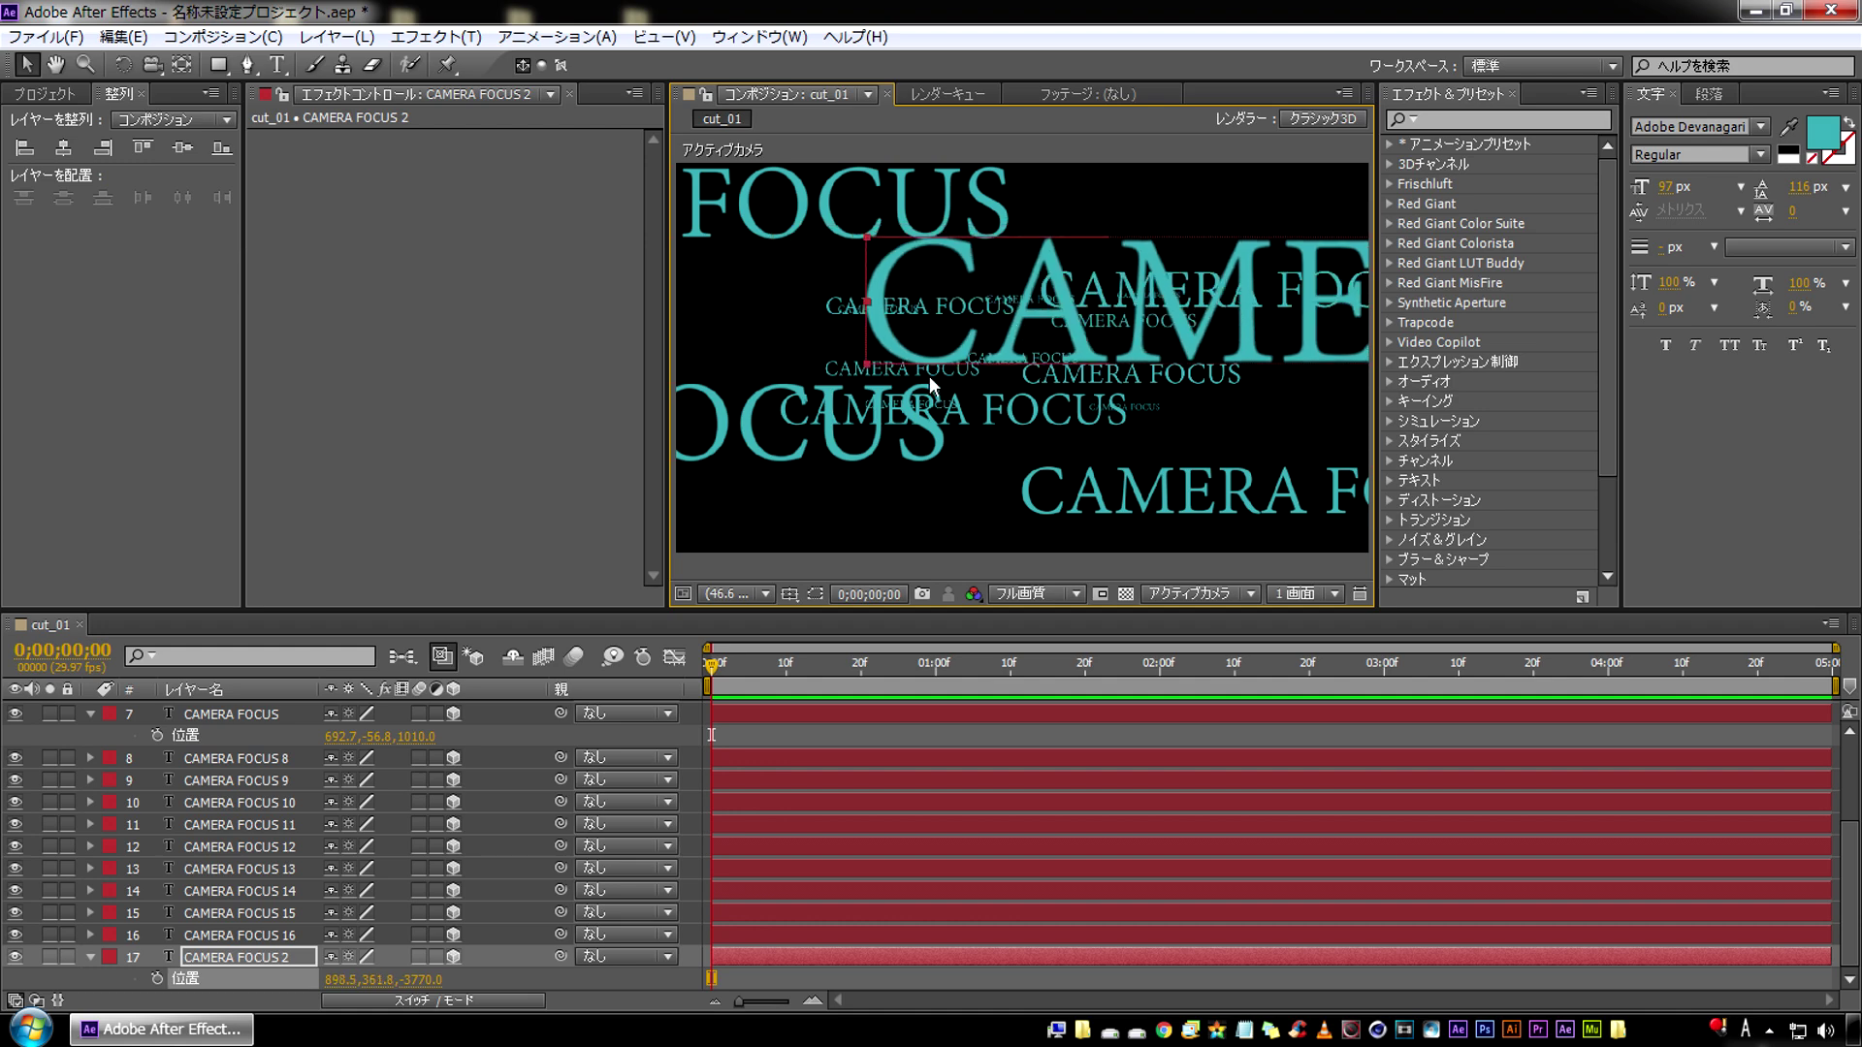
scroll(351, 788, up, 3)
drag(427, 747, 302, 760)
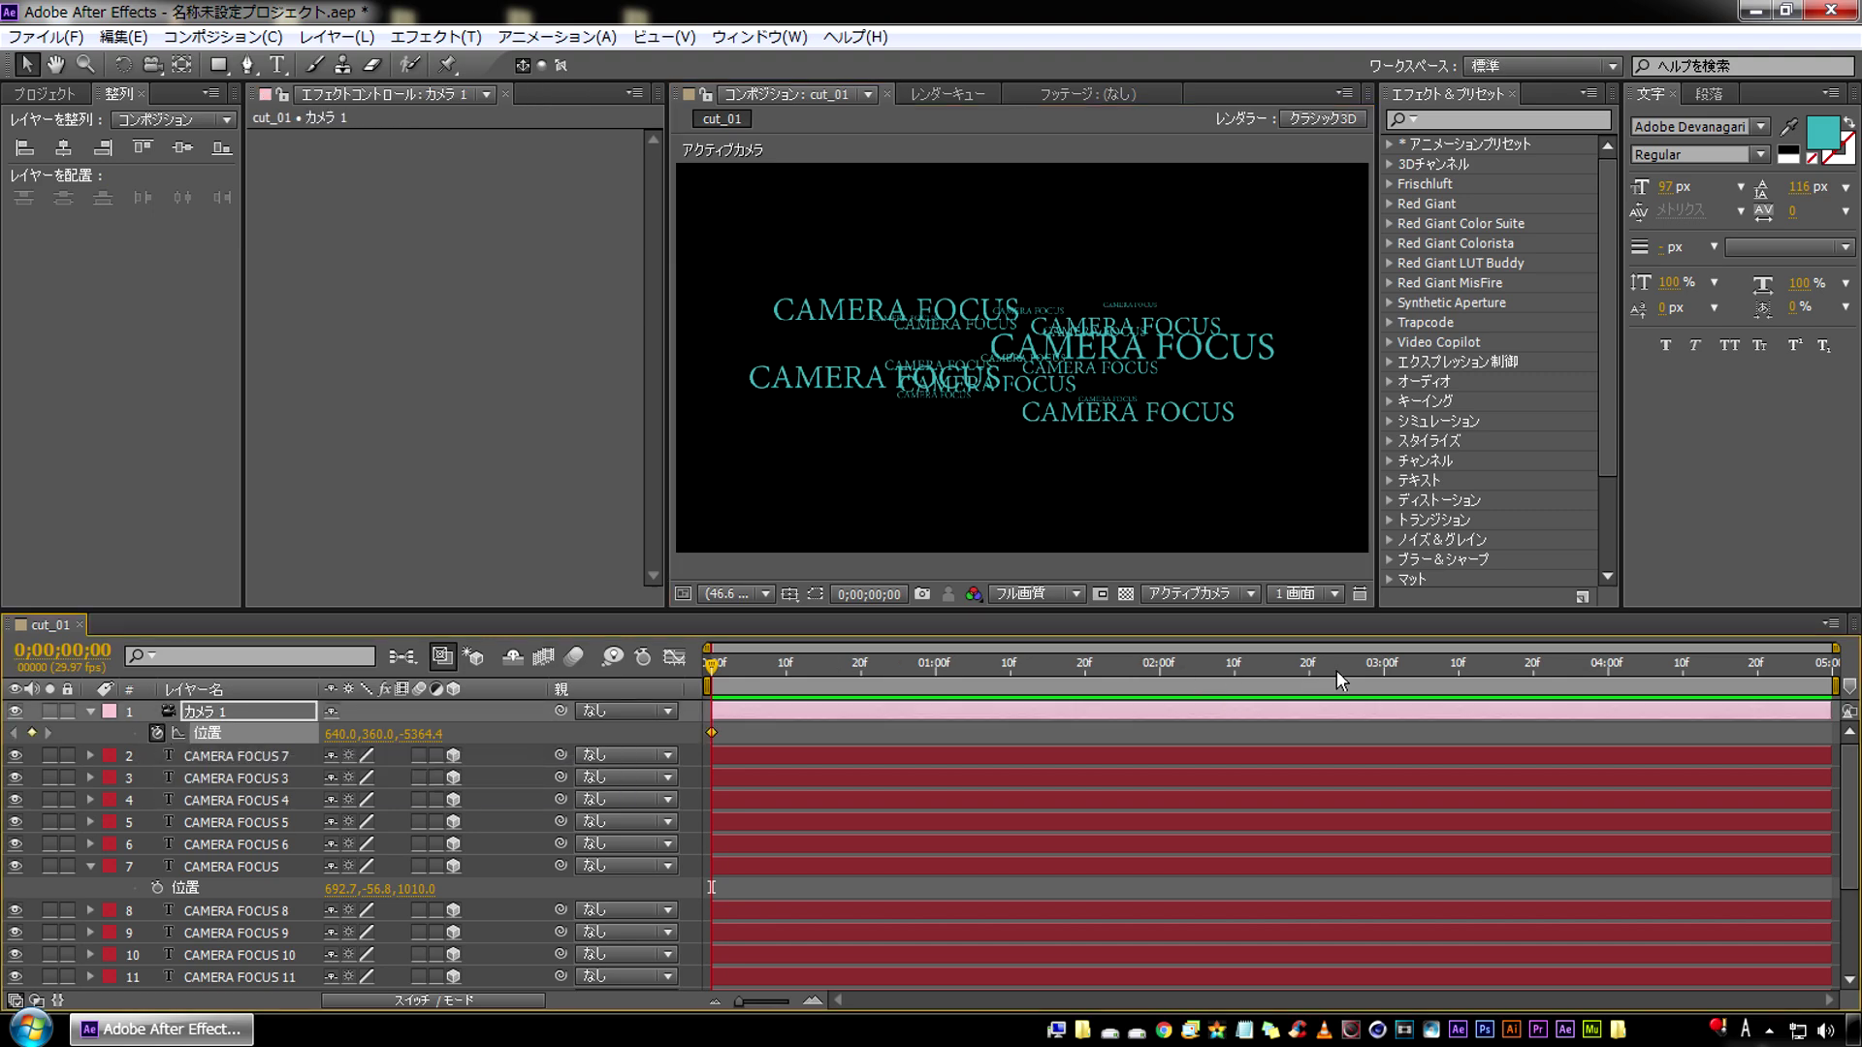
Keyframe Camera 1 pushing forward in Z at the 3-second mark
click(1383, 671)
drag(425, 747, 892, 699)
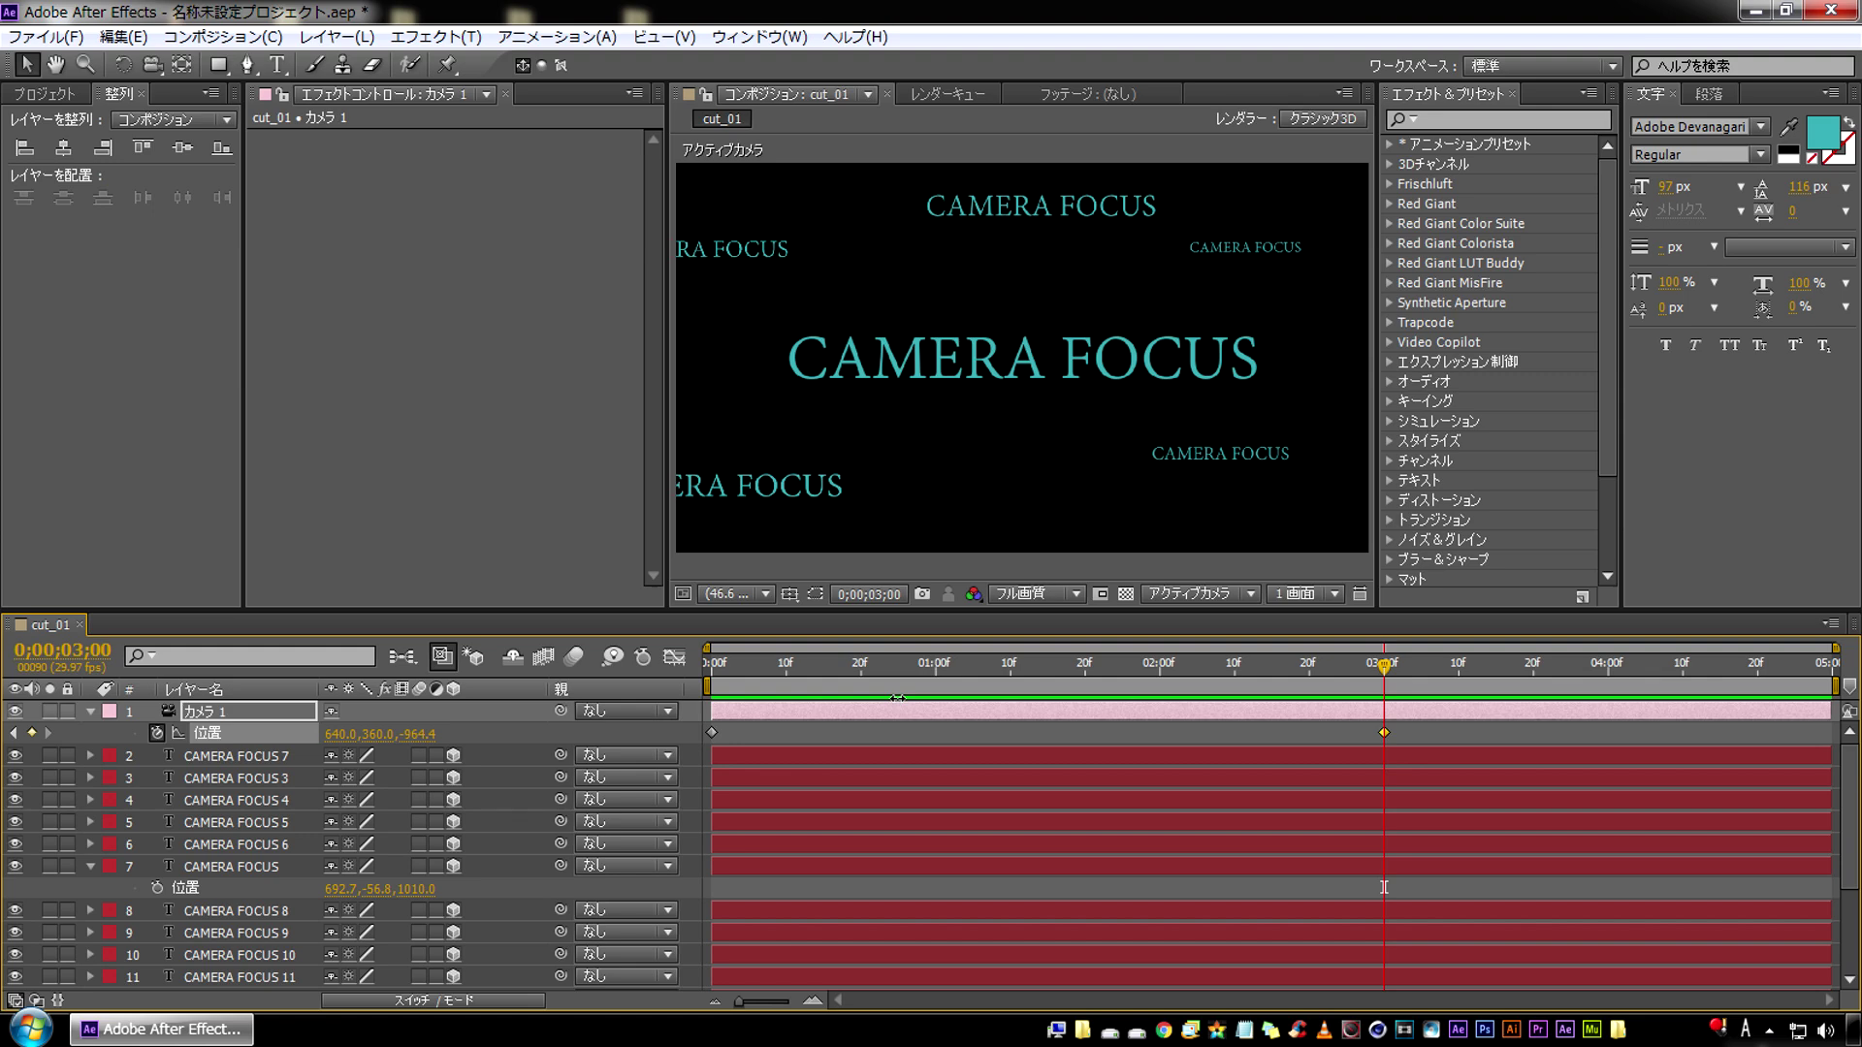
drag(1359, 682, 485, 672)
Preview the camera fly-through, then return to frame 16
click(758, 735)
key(space)
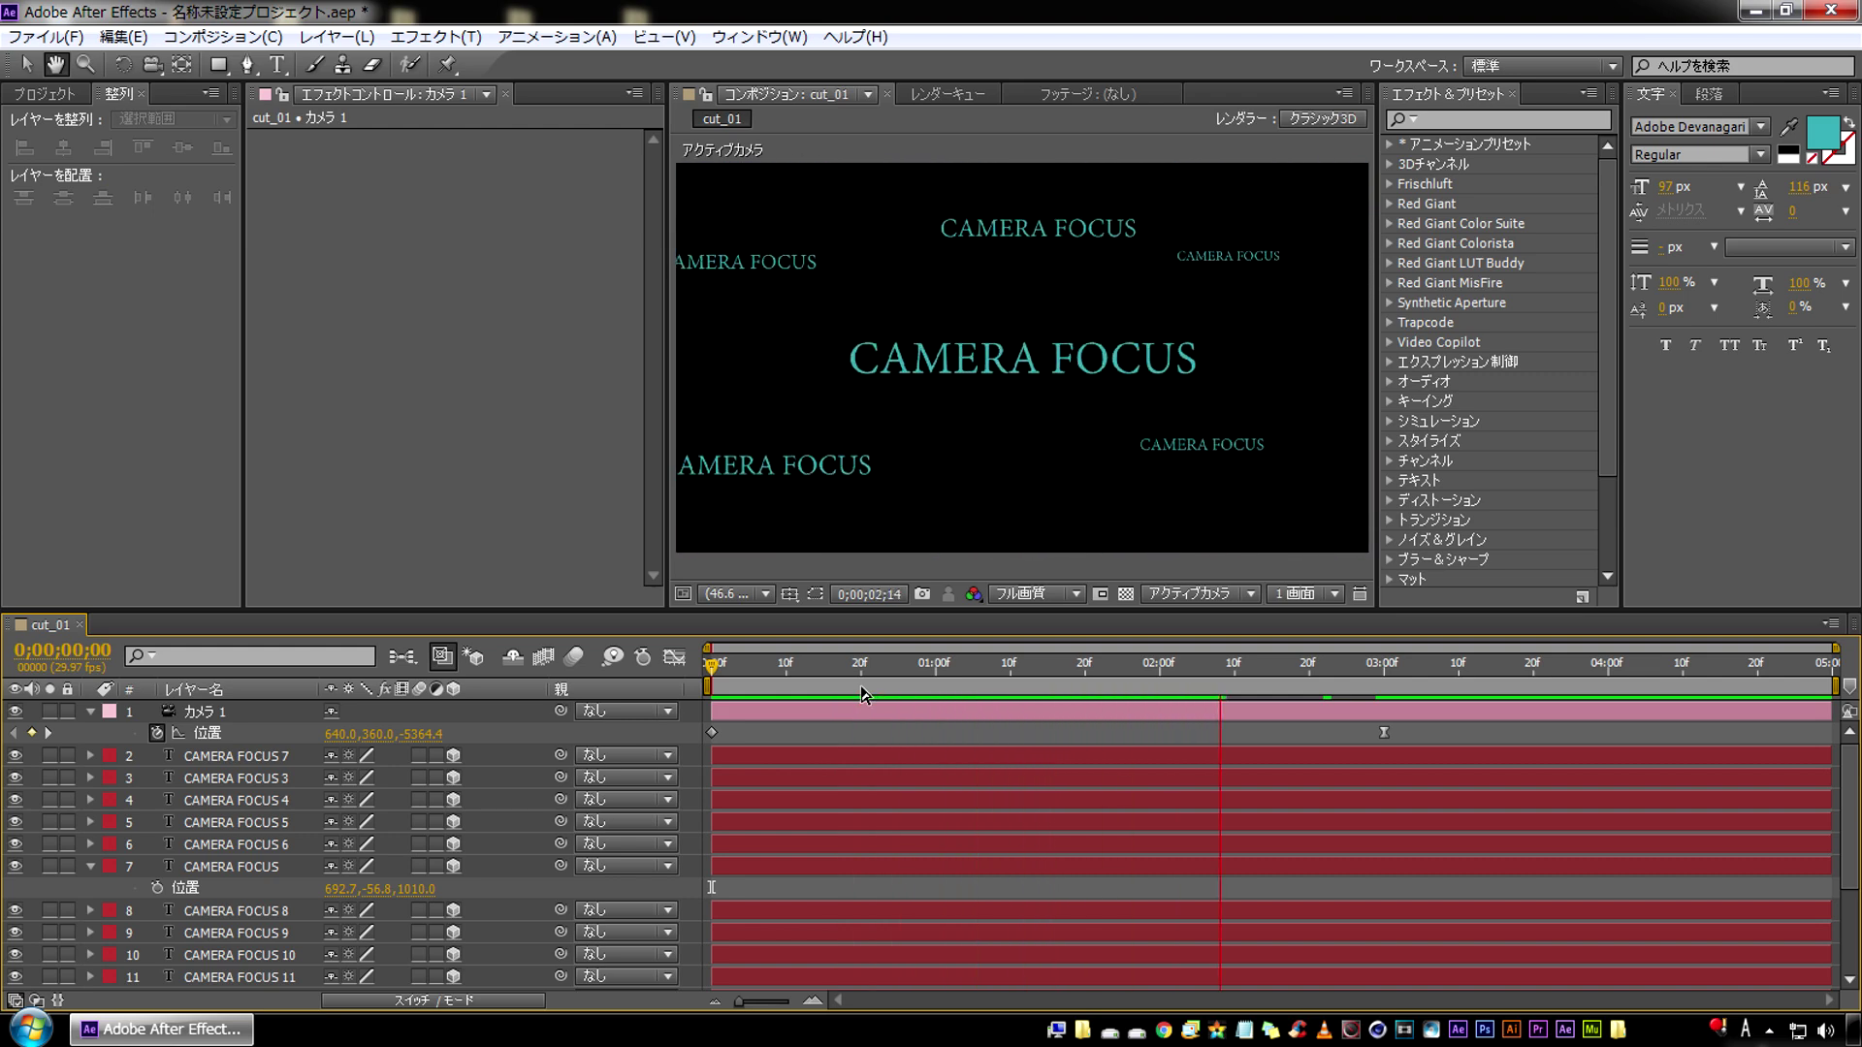
key(space)
drag(1307, 681, 761, 679)
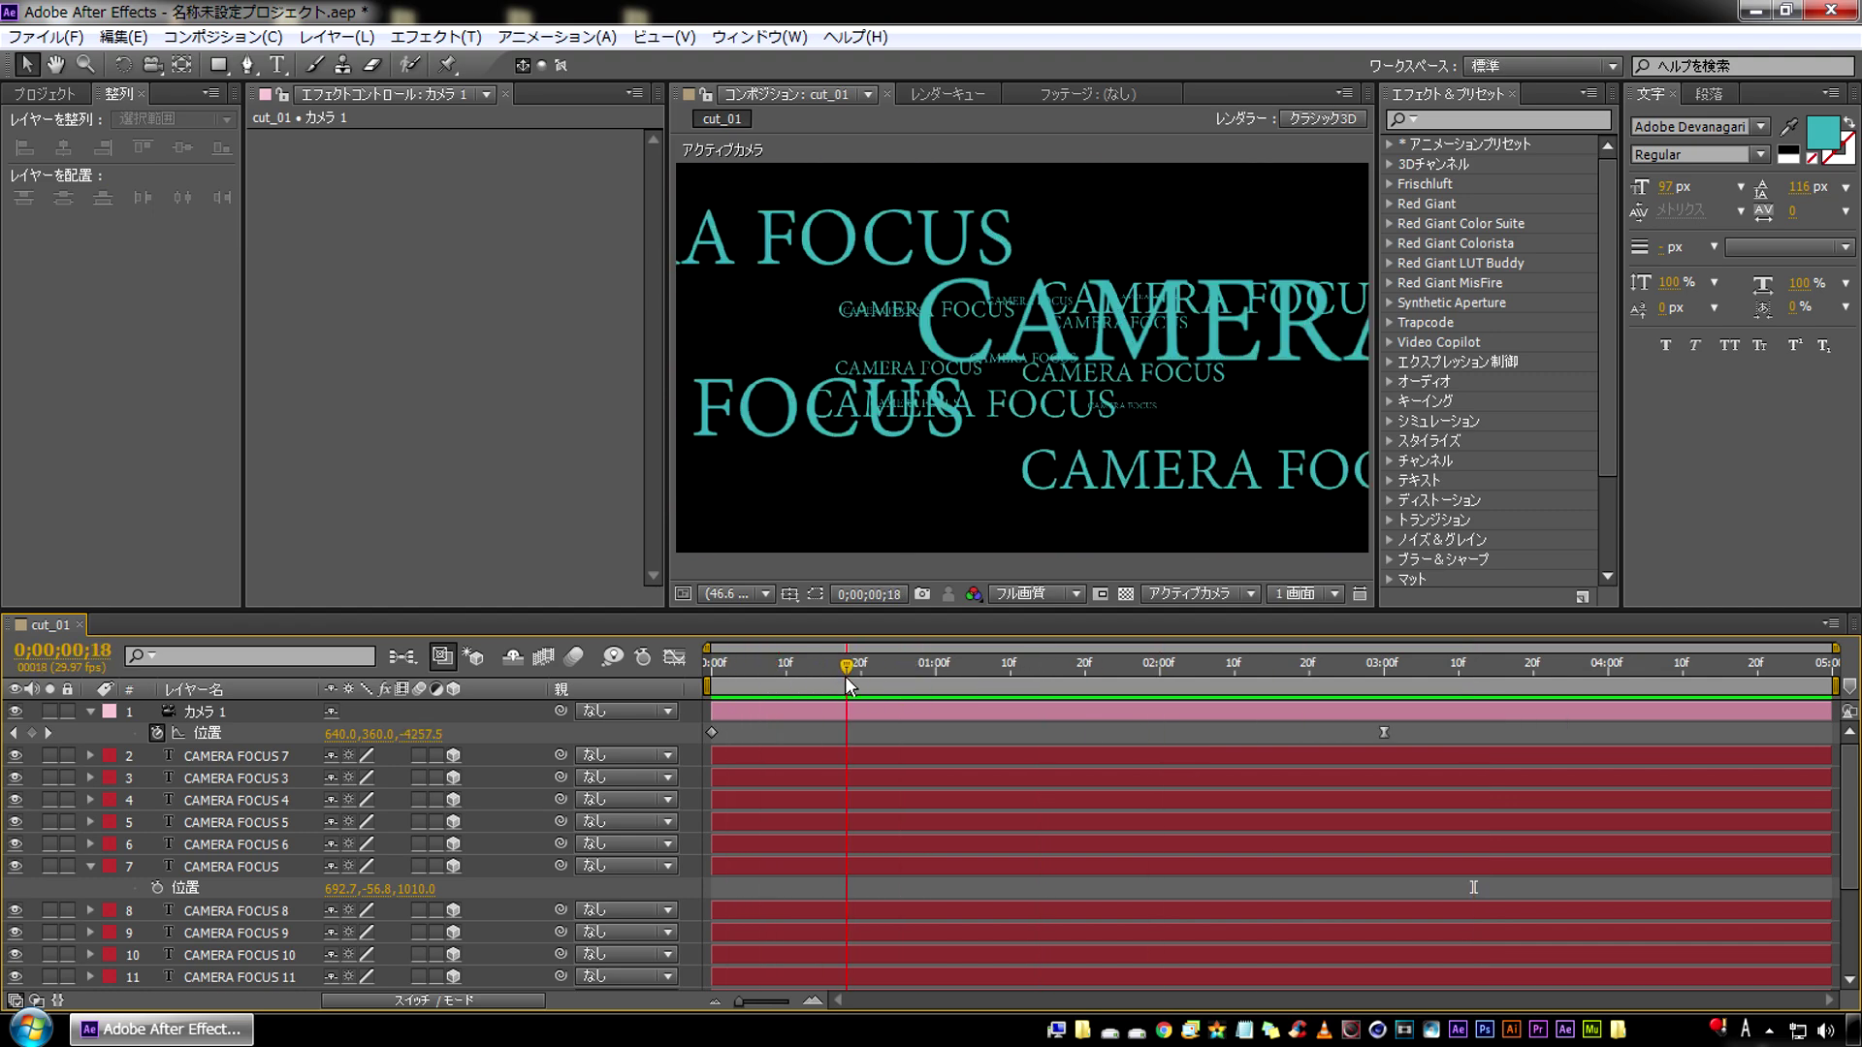
drag(760, 679, 831, 677)
Keyframe CAMERA FOCUS 2 closer and up-right, then larger at the frame bottom at frame 6
click(1032, 345)
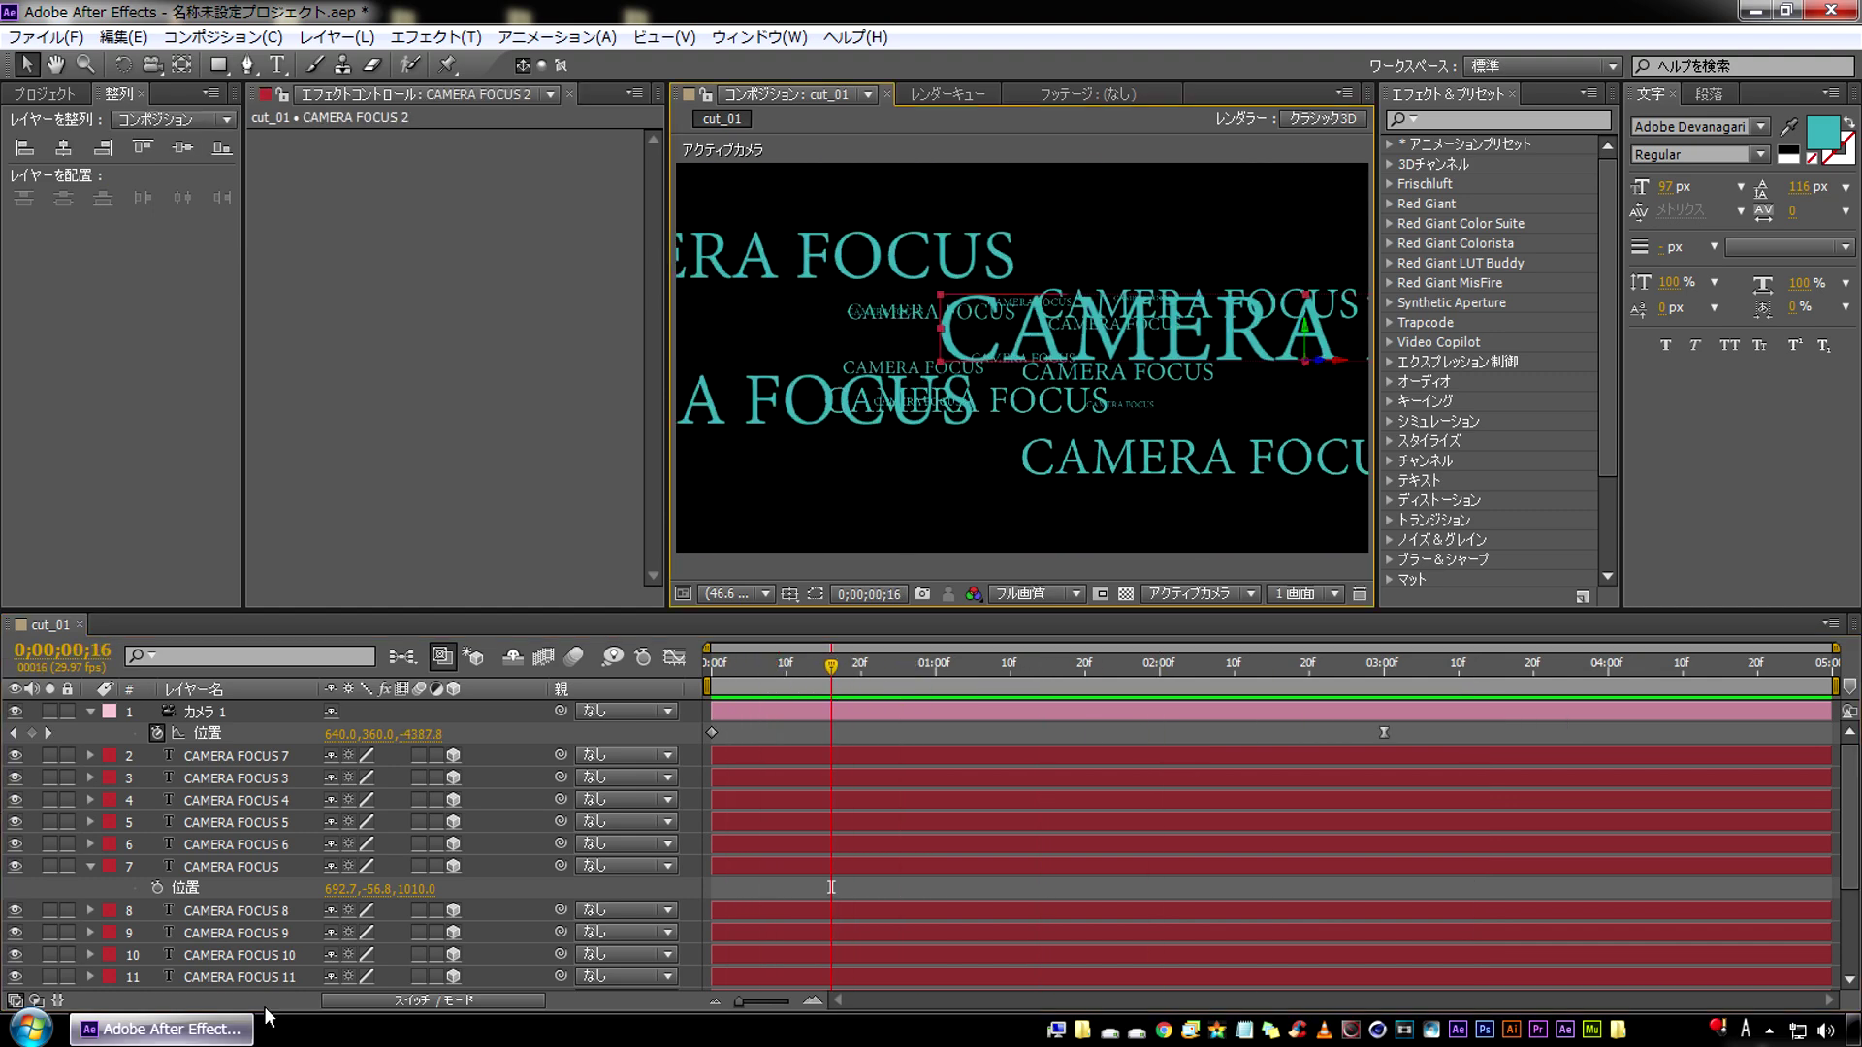
key(p)
drag(429, 987, 402, 987)
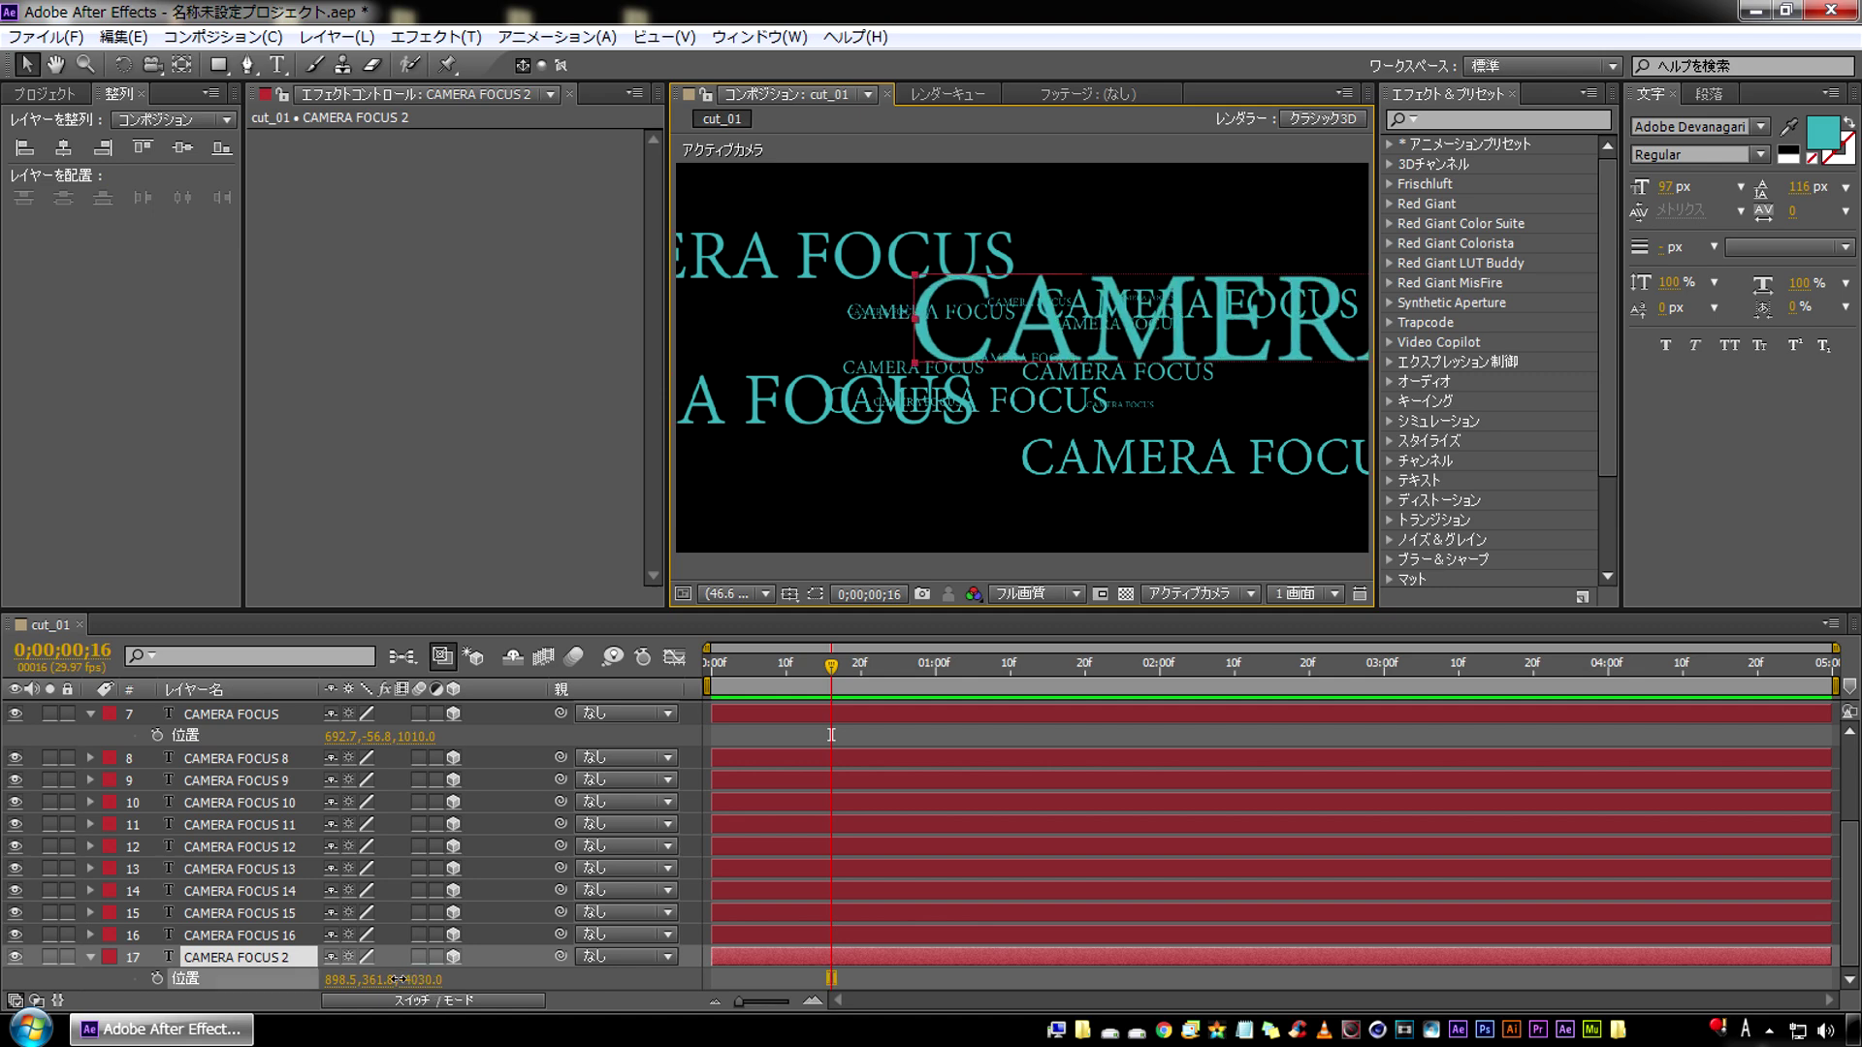
drag(1084, 332, 1162, 311)
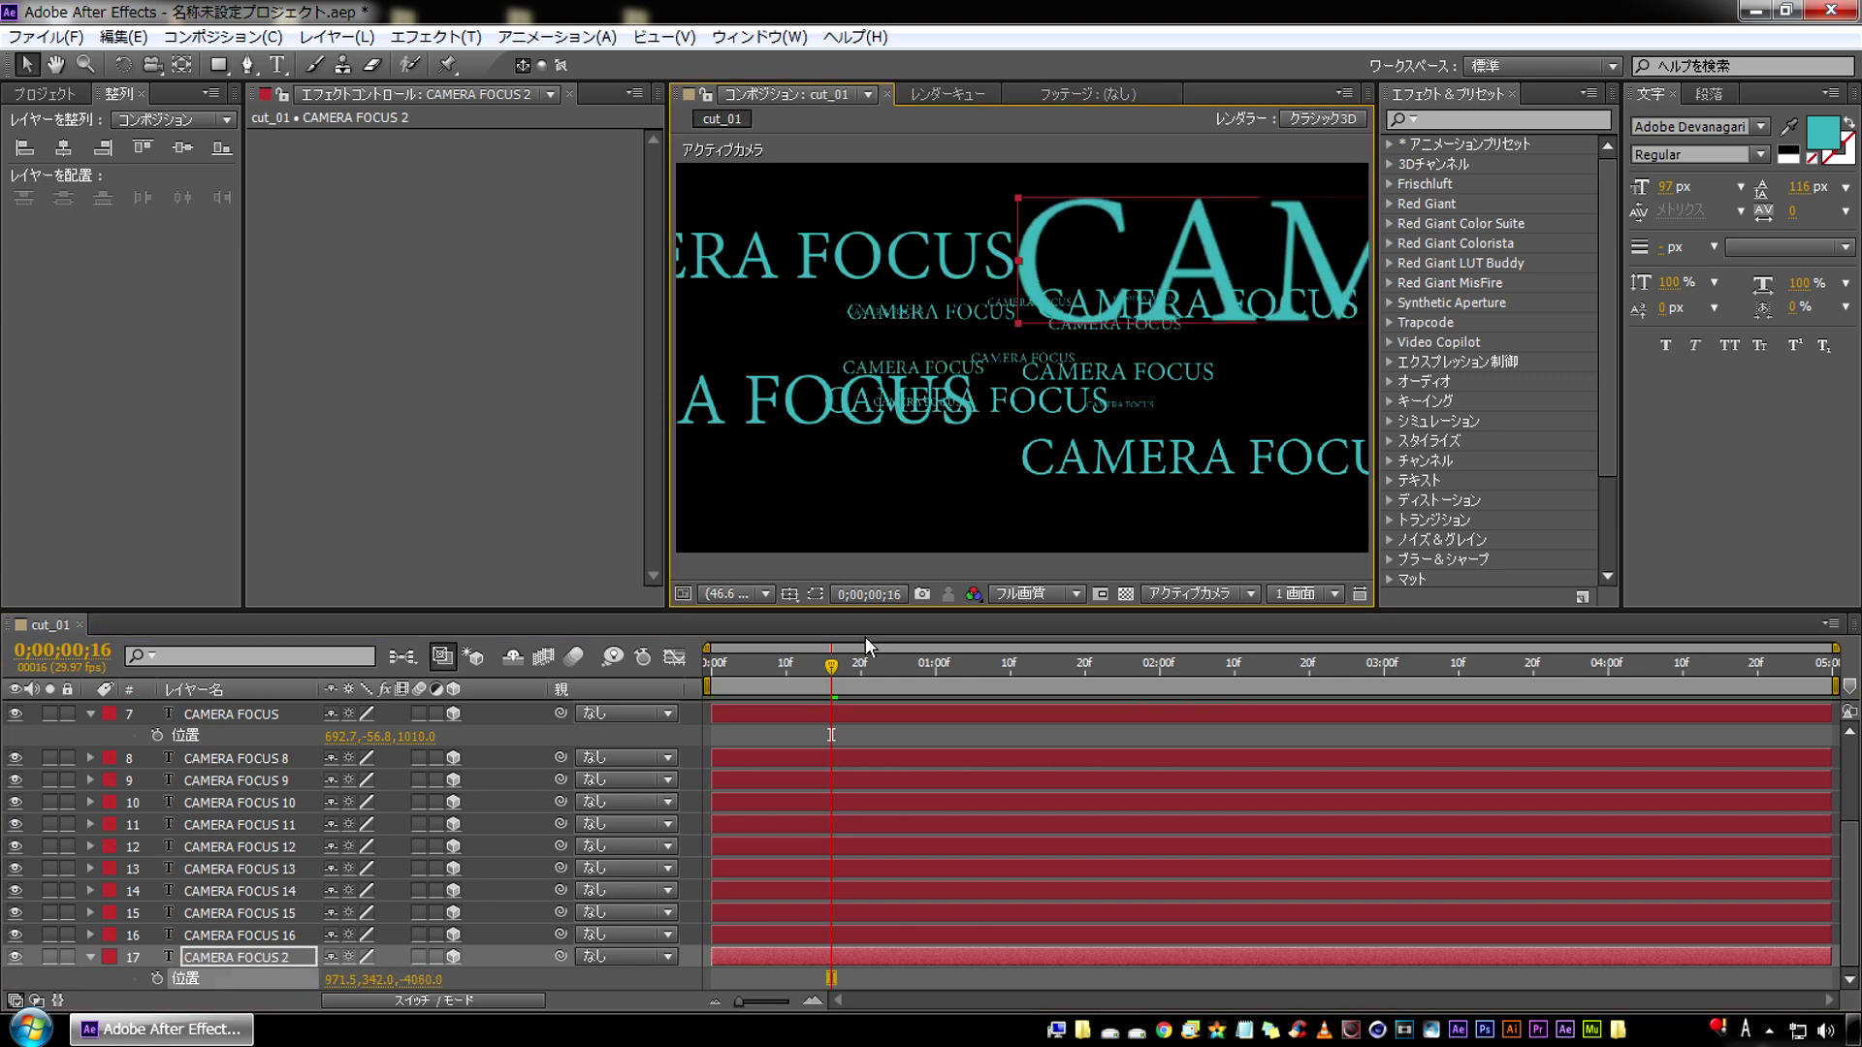
drag(830, 666, 755, 665)
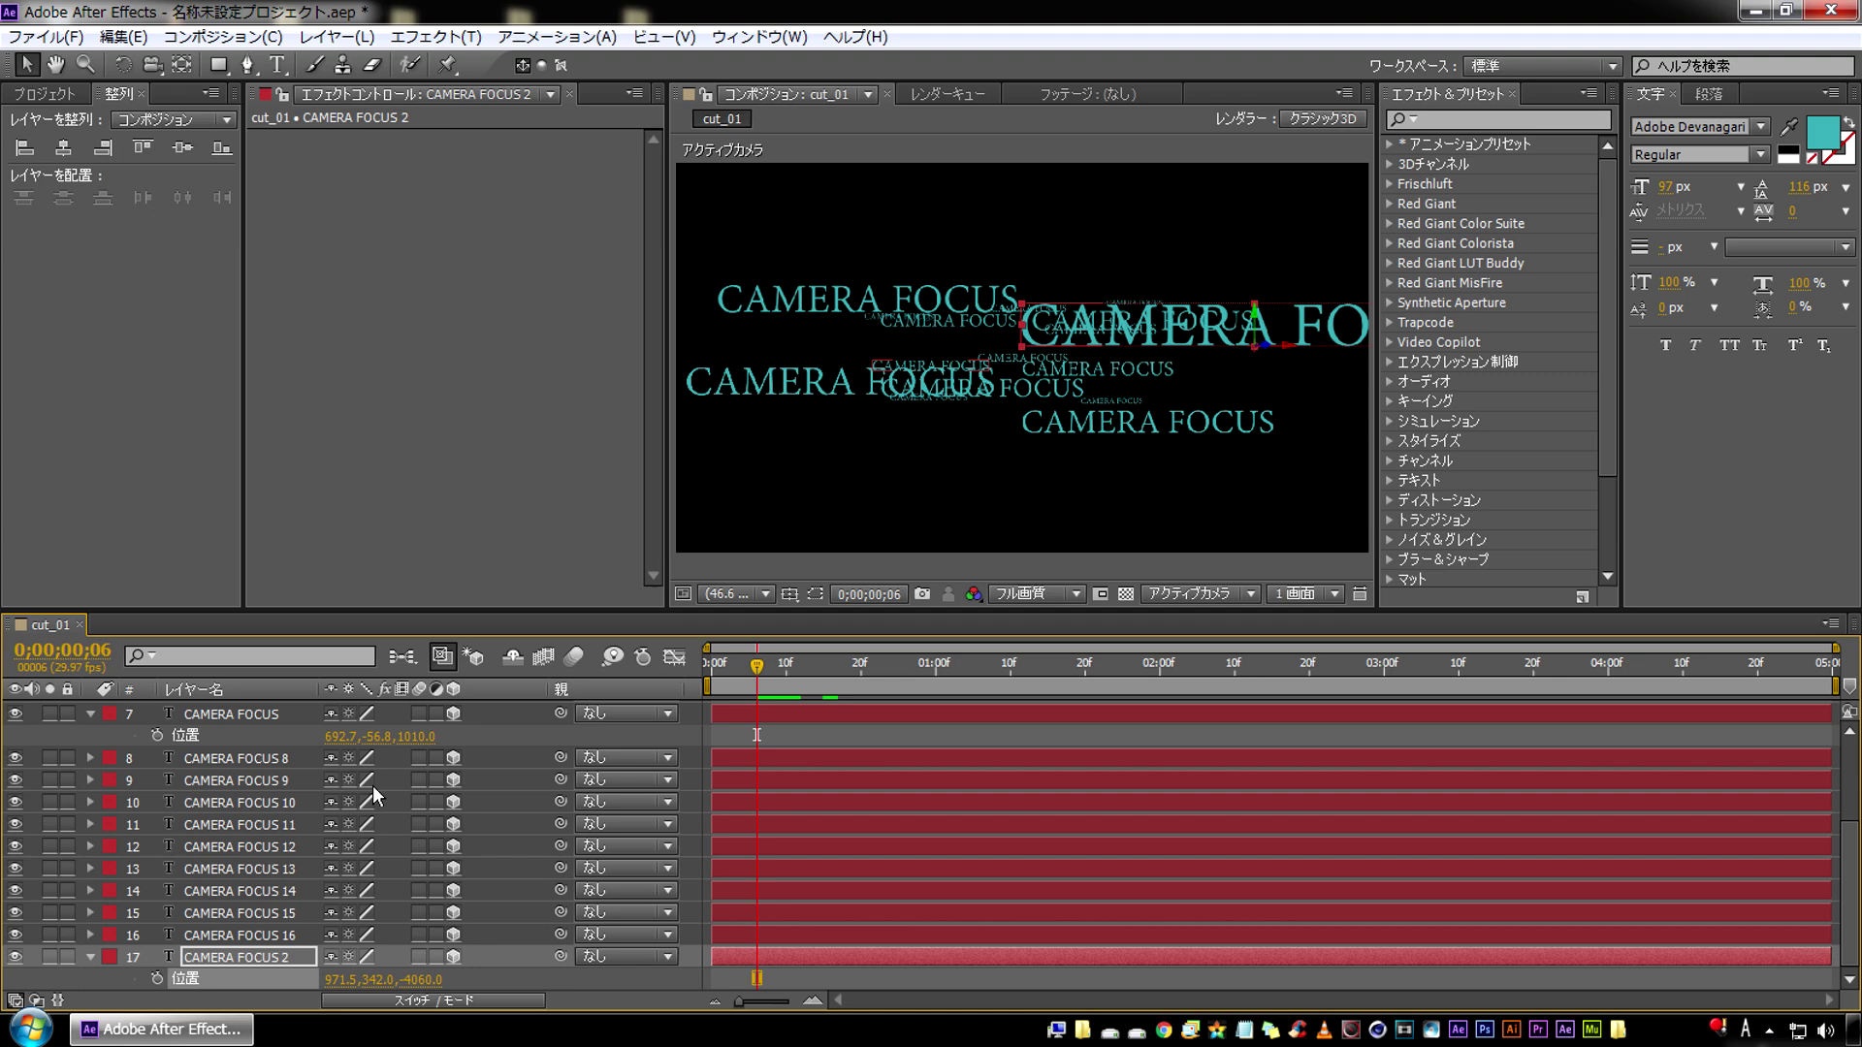
drag(420, 977, 398, 982)
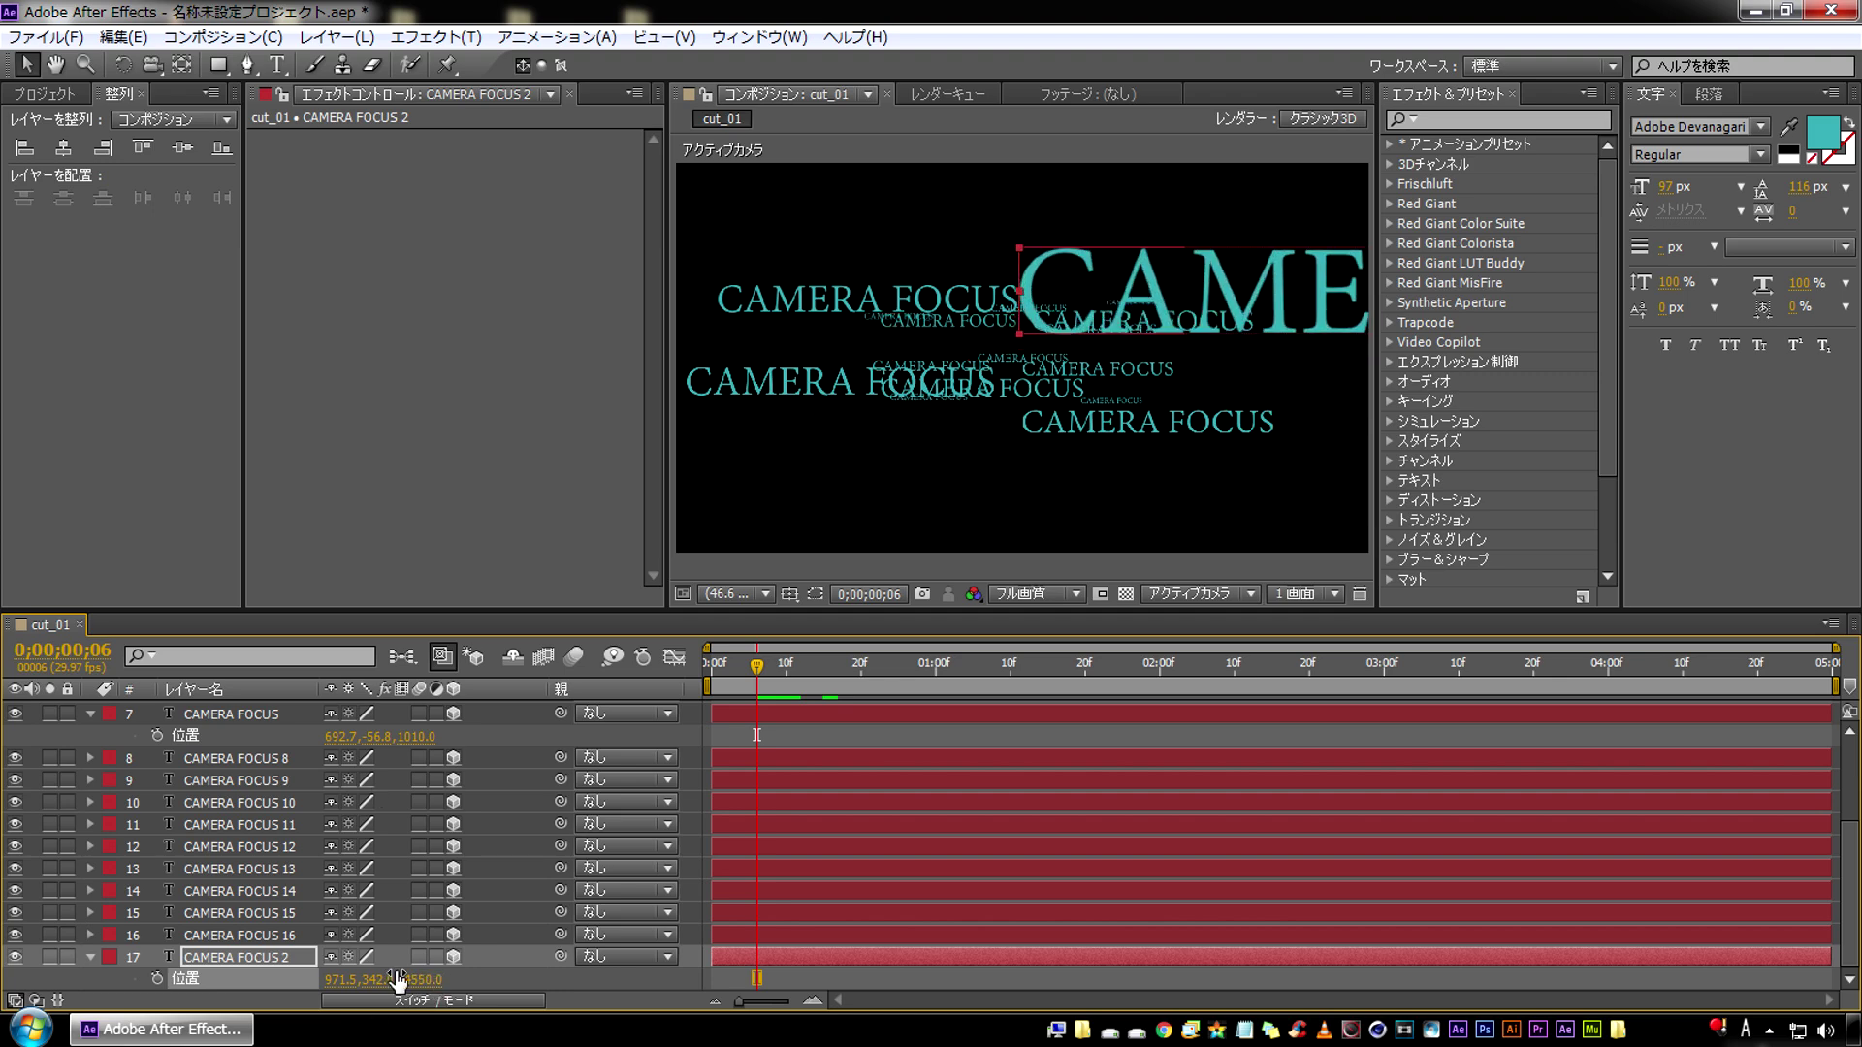
drag(1071, 335, 994, 551)
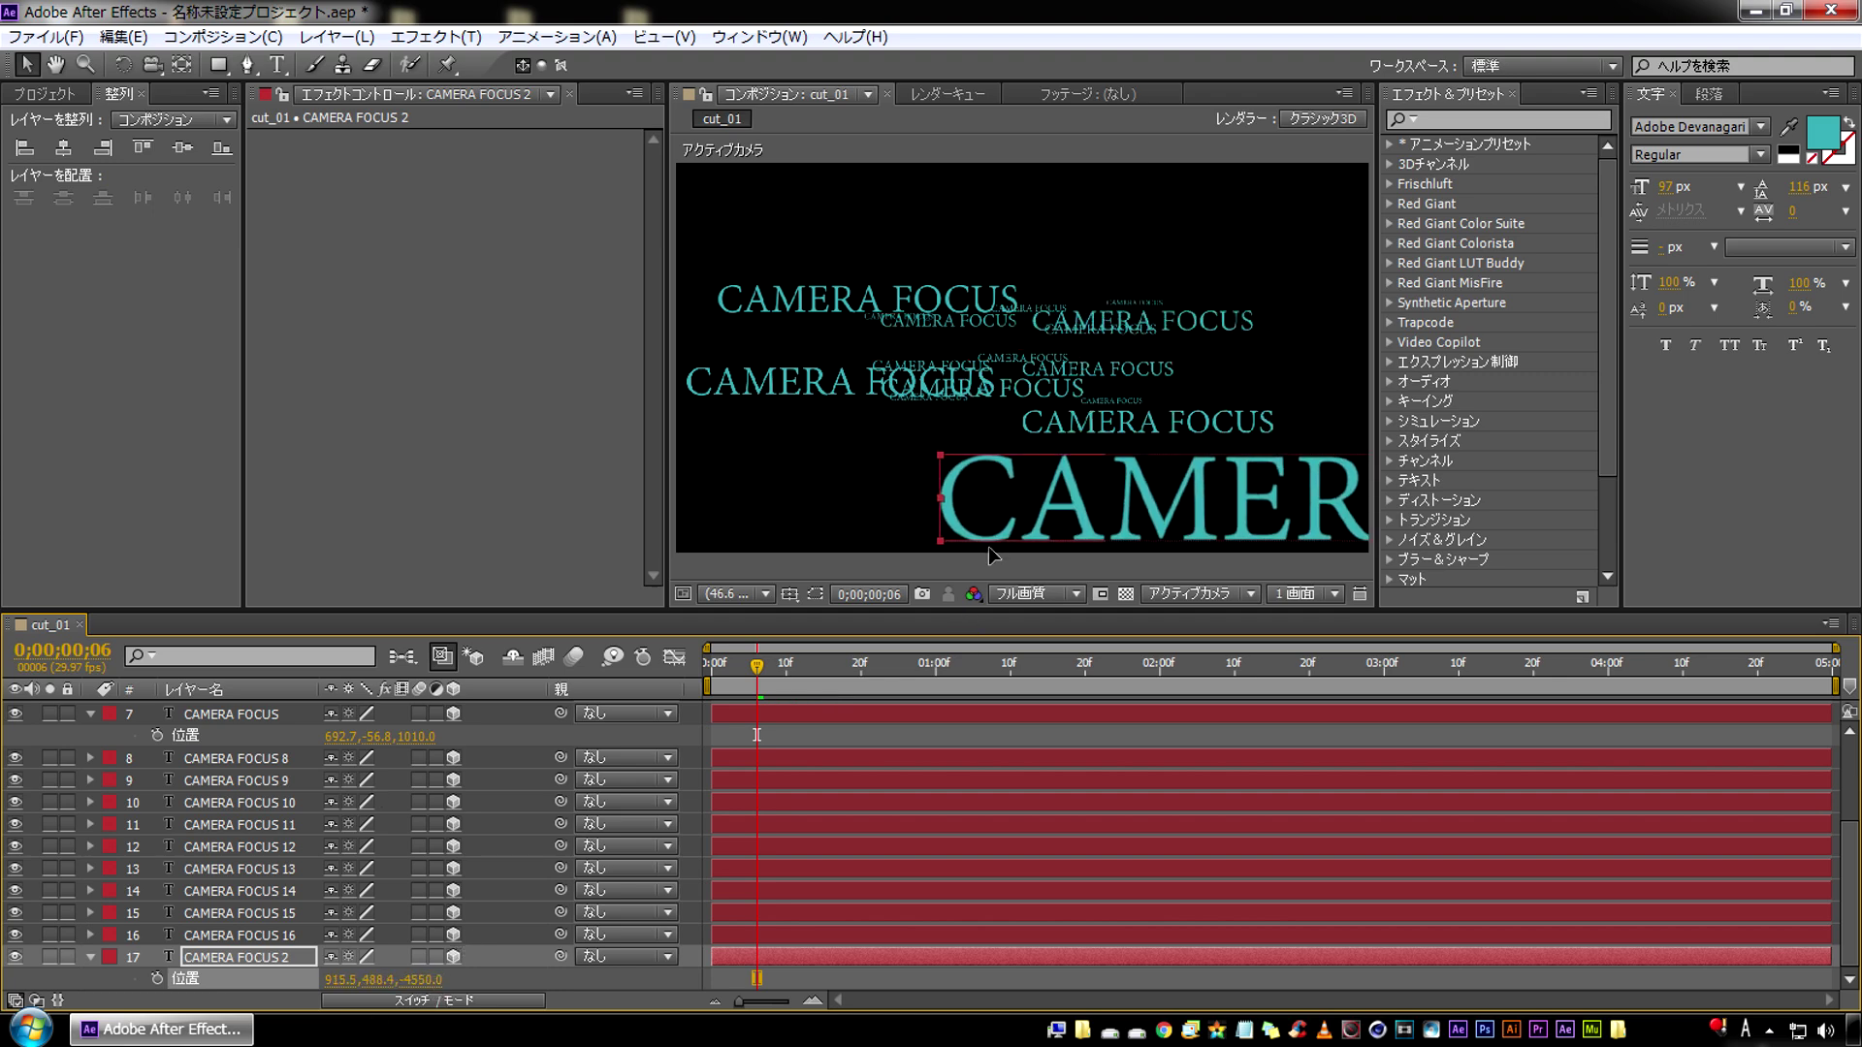
drag(757, 665, 801, 666)
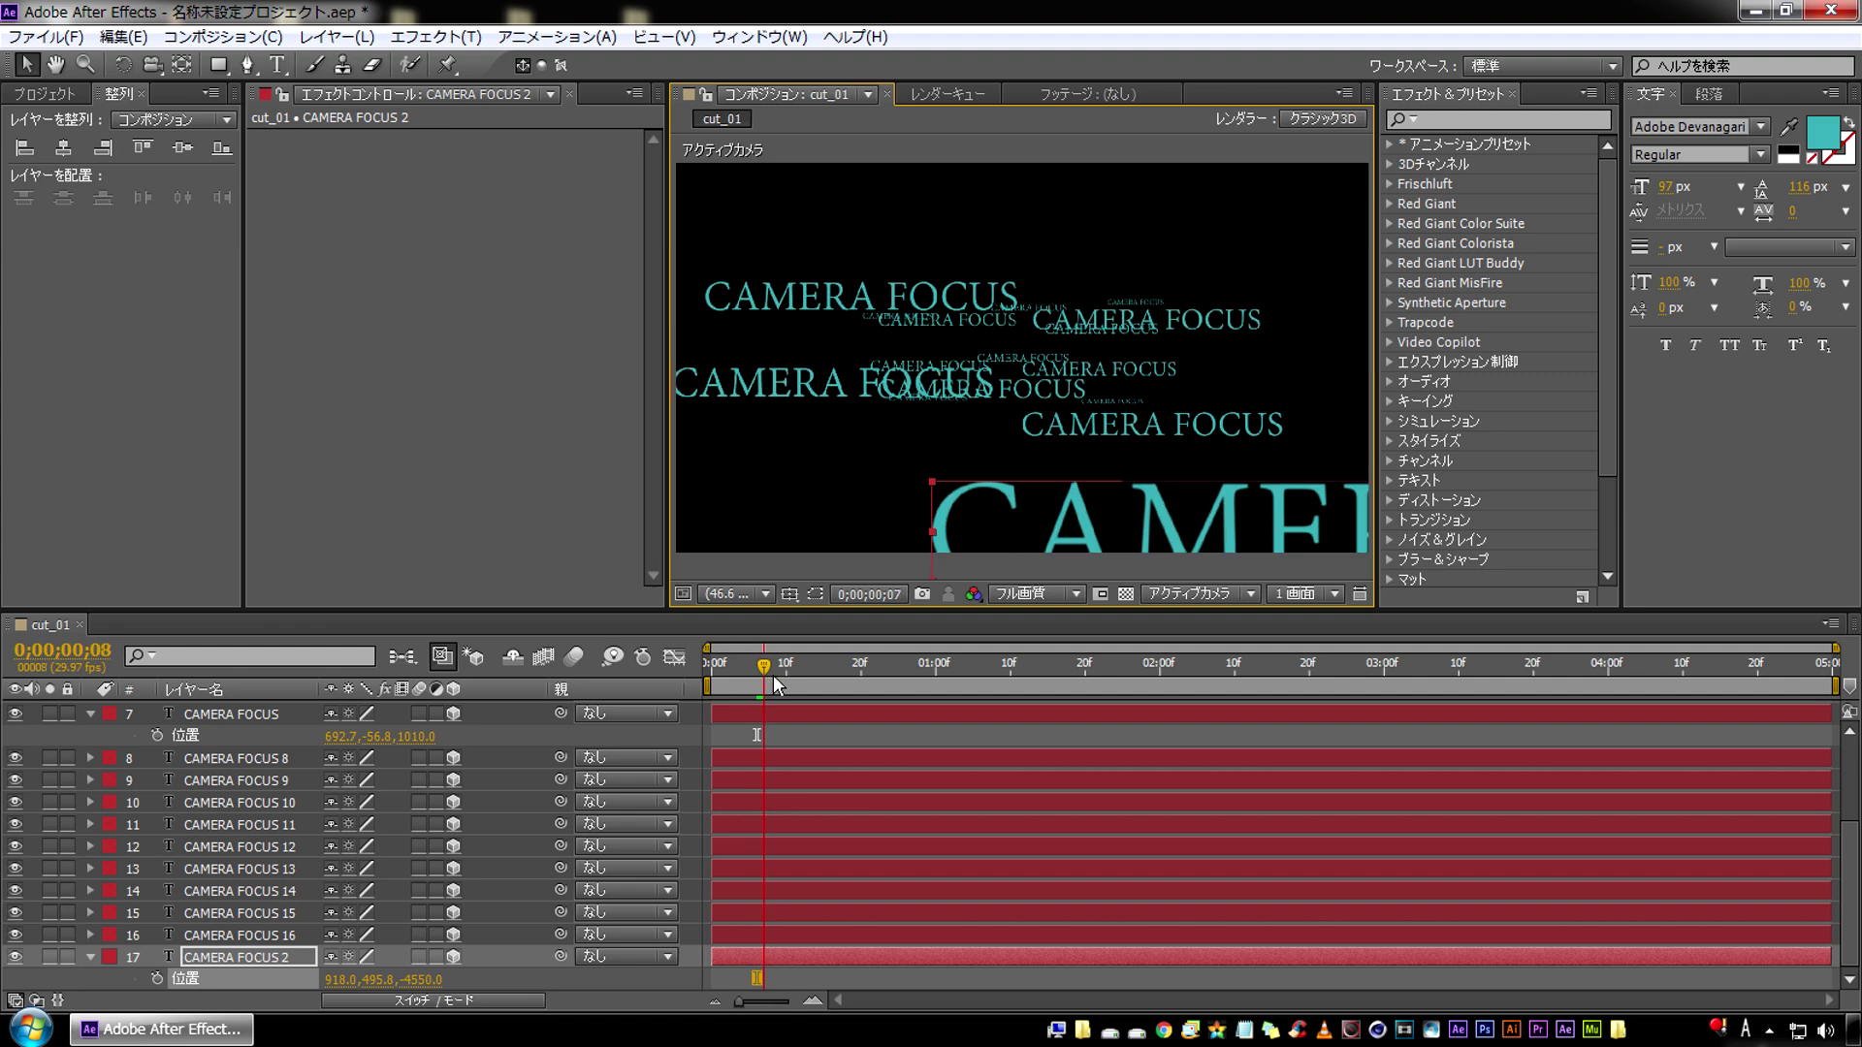
Keyframe CAMERA FOCUS 16 slightly closer, move it right, then middle-left a few frames later
click(784, 402)
key(p)
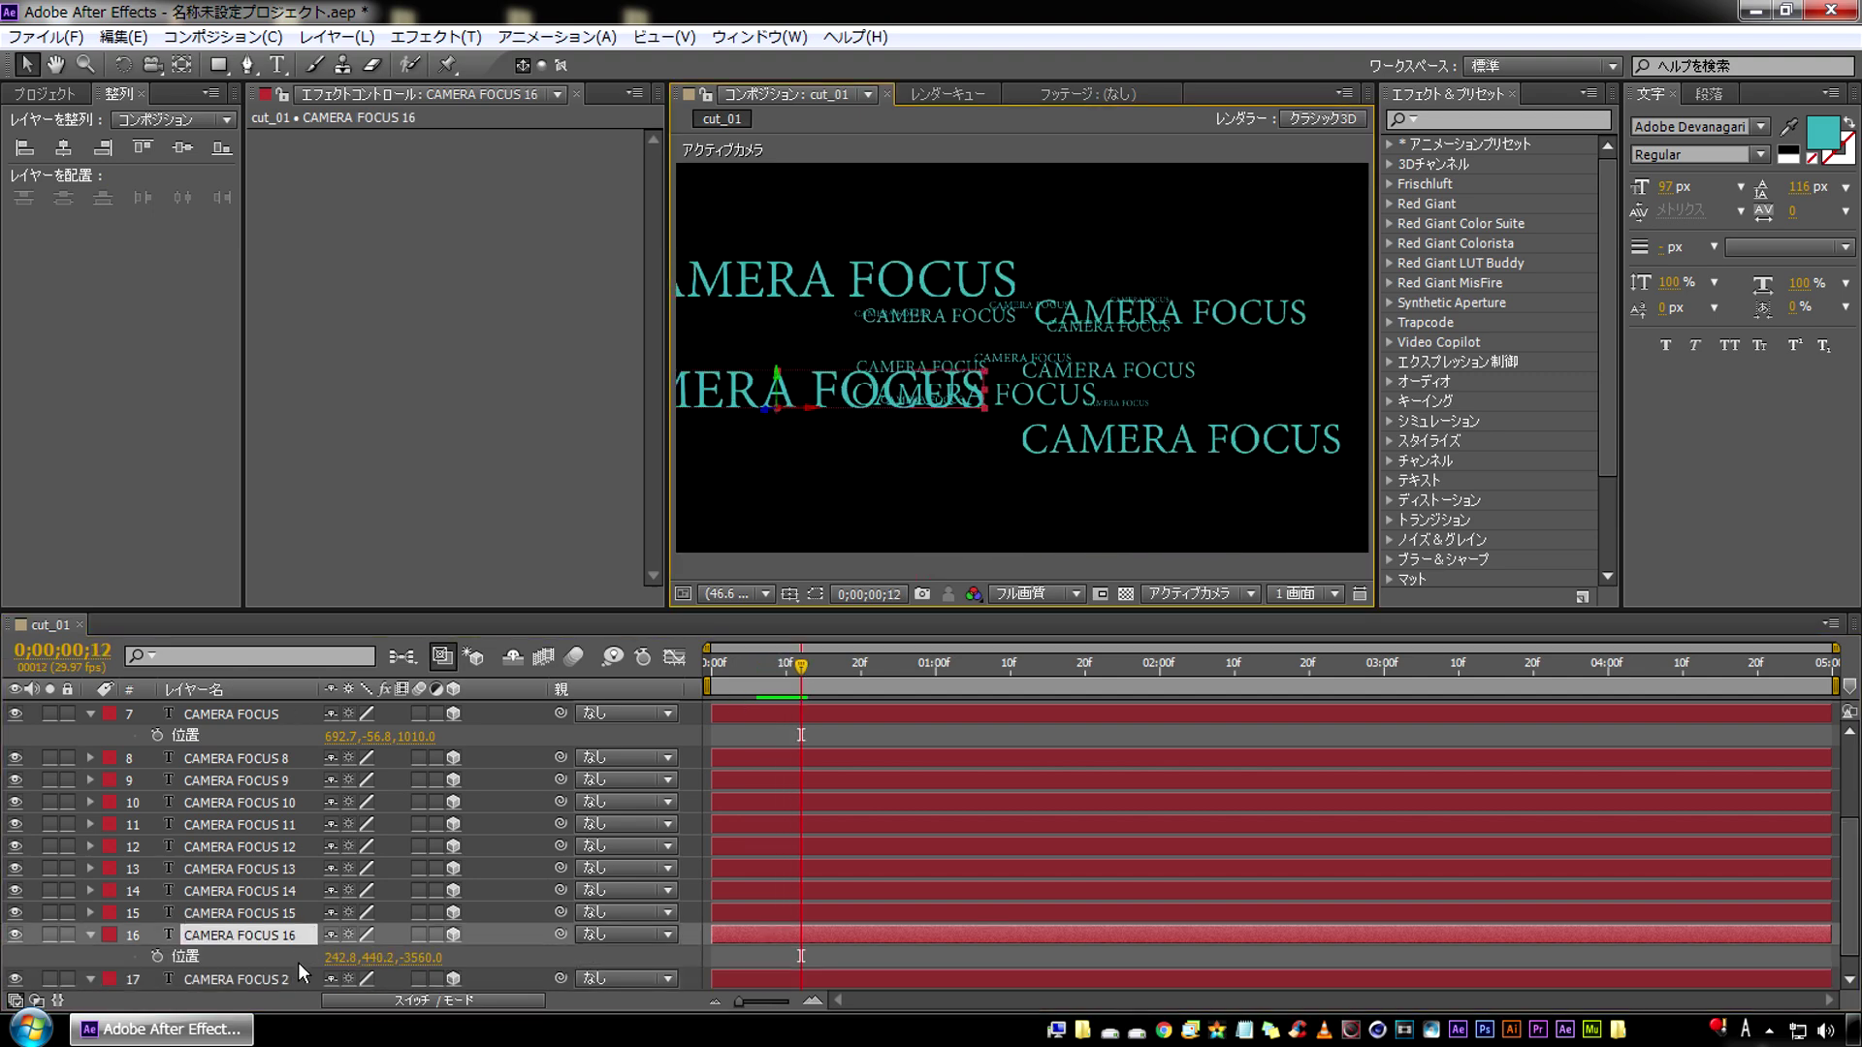
drag(424, 965, 406, 958)
mouse_move(887, 390)
mouse_down()
mouse_move(1063, 398)
mouse_move(1027, 264)
mouse_up()
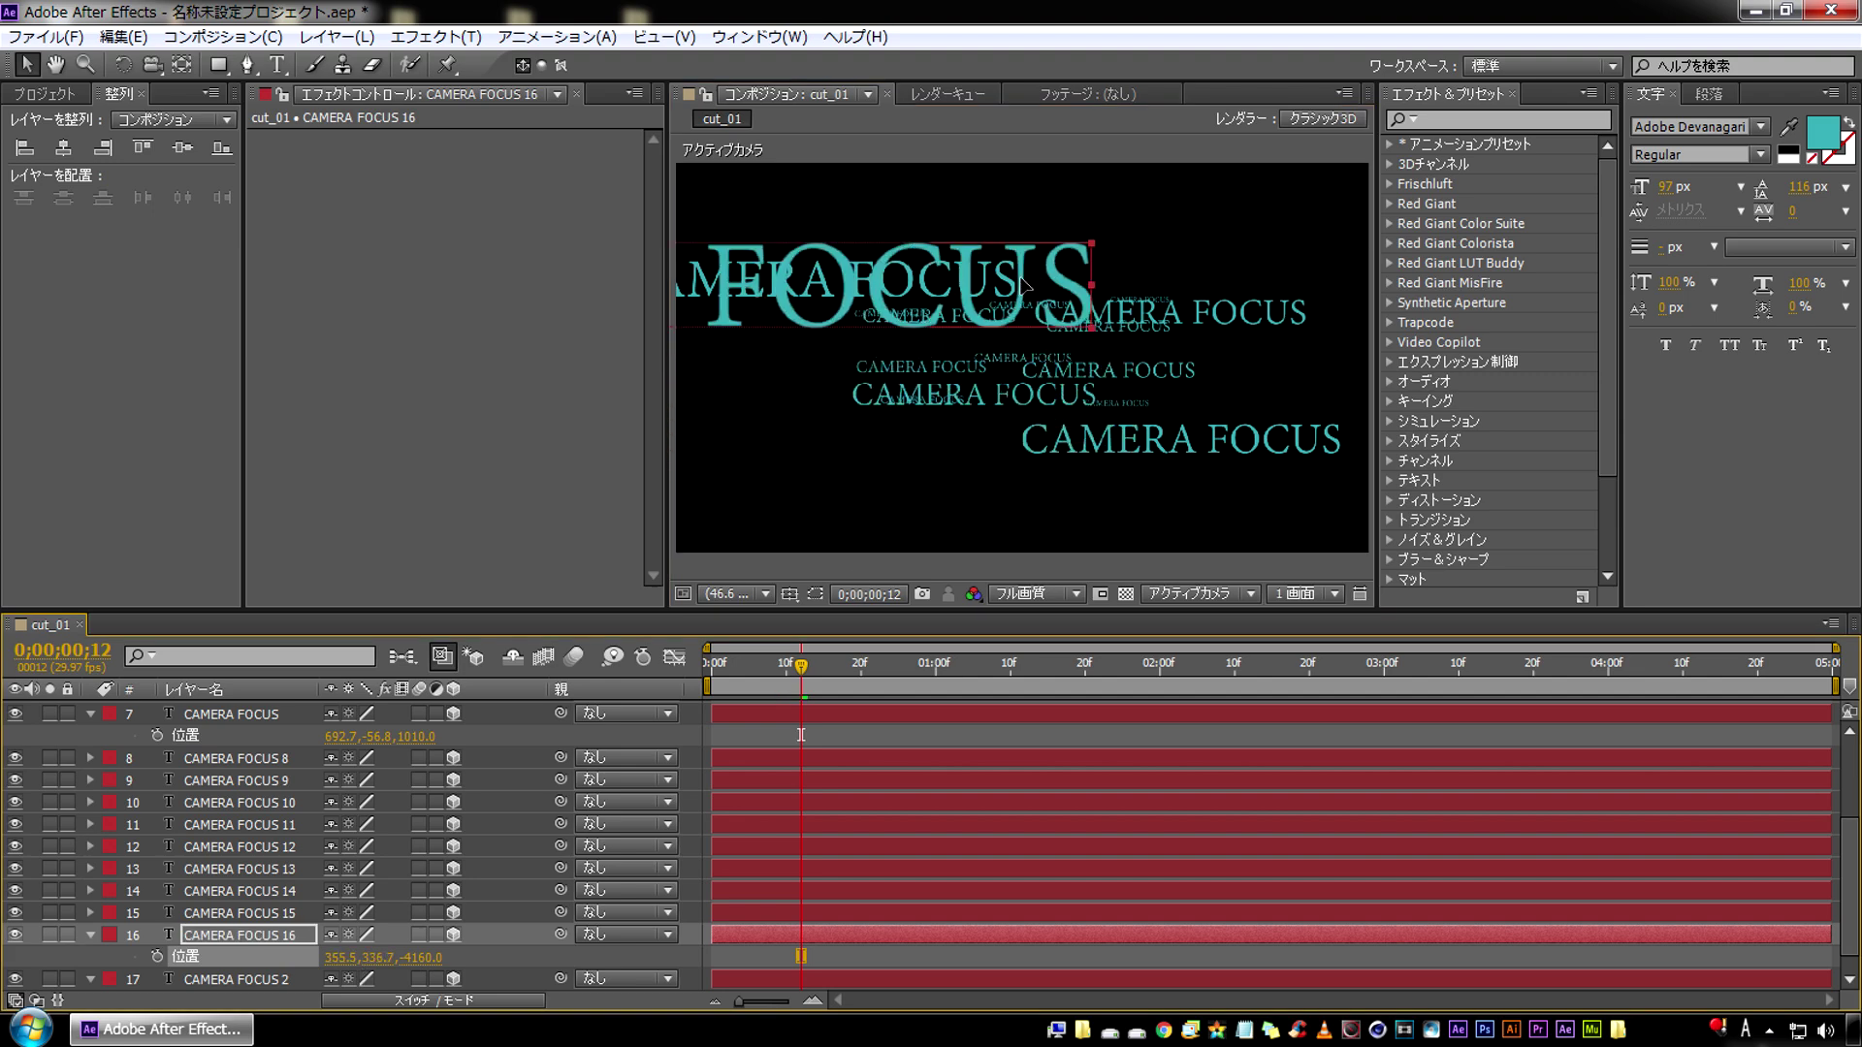
drag(815, 679, 838, 678)
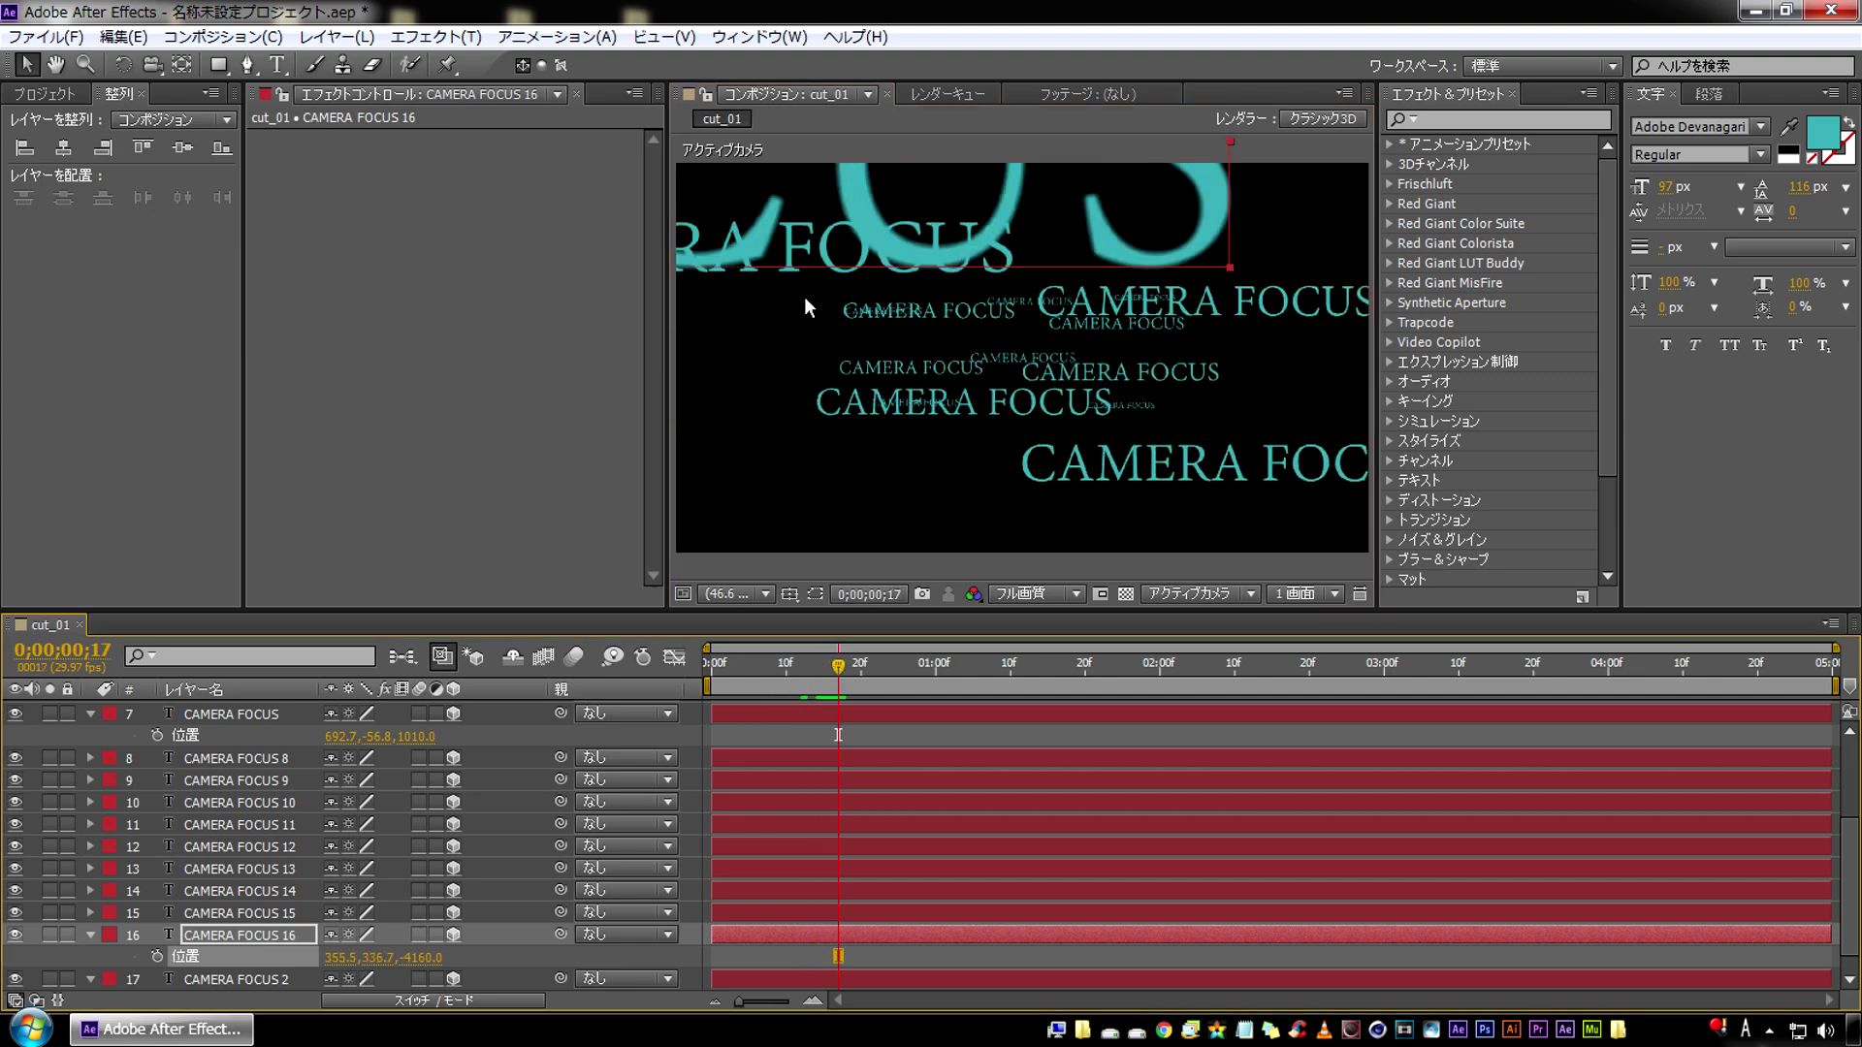
key(Page_Down)
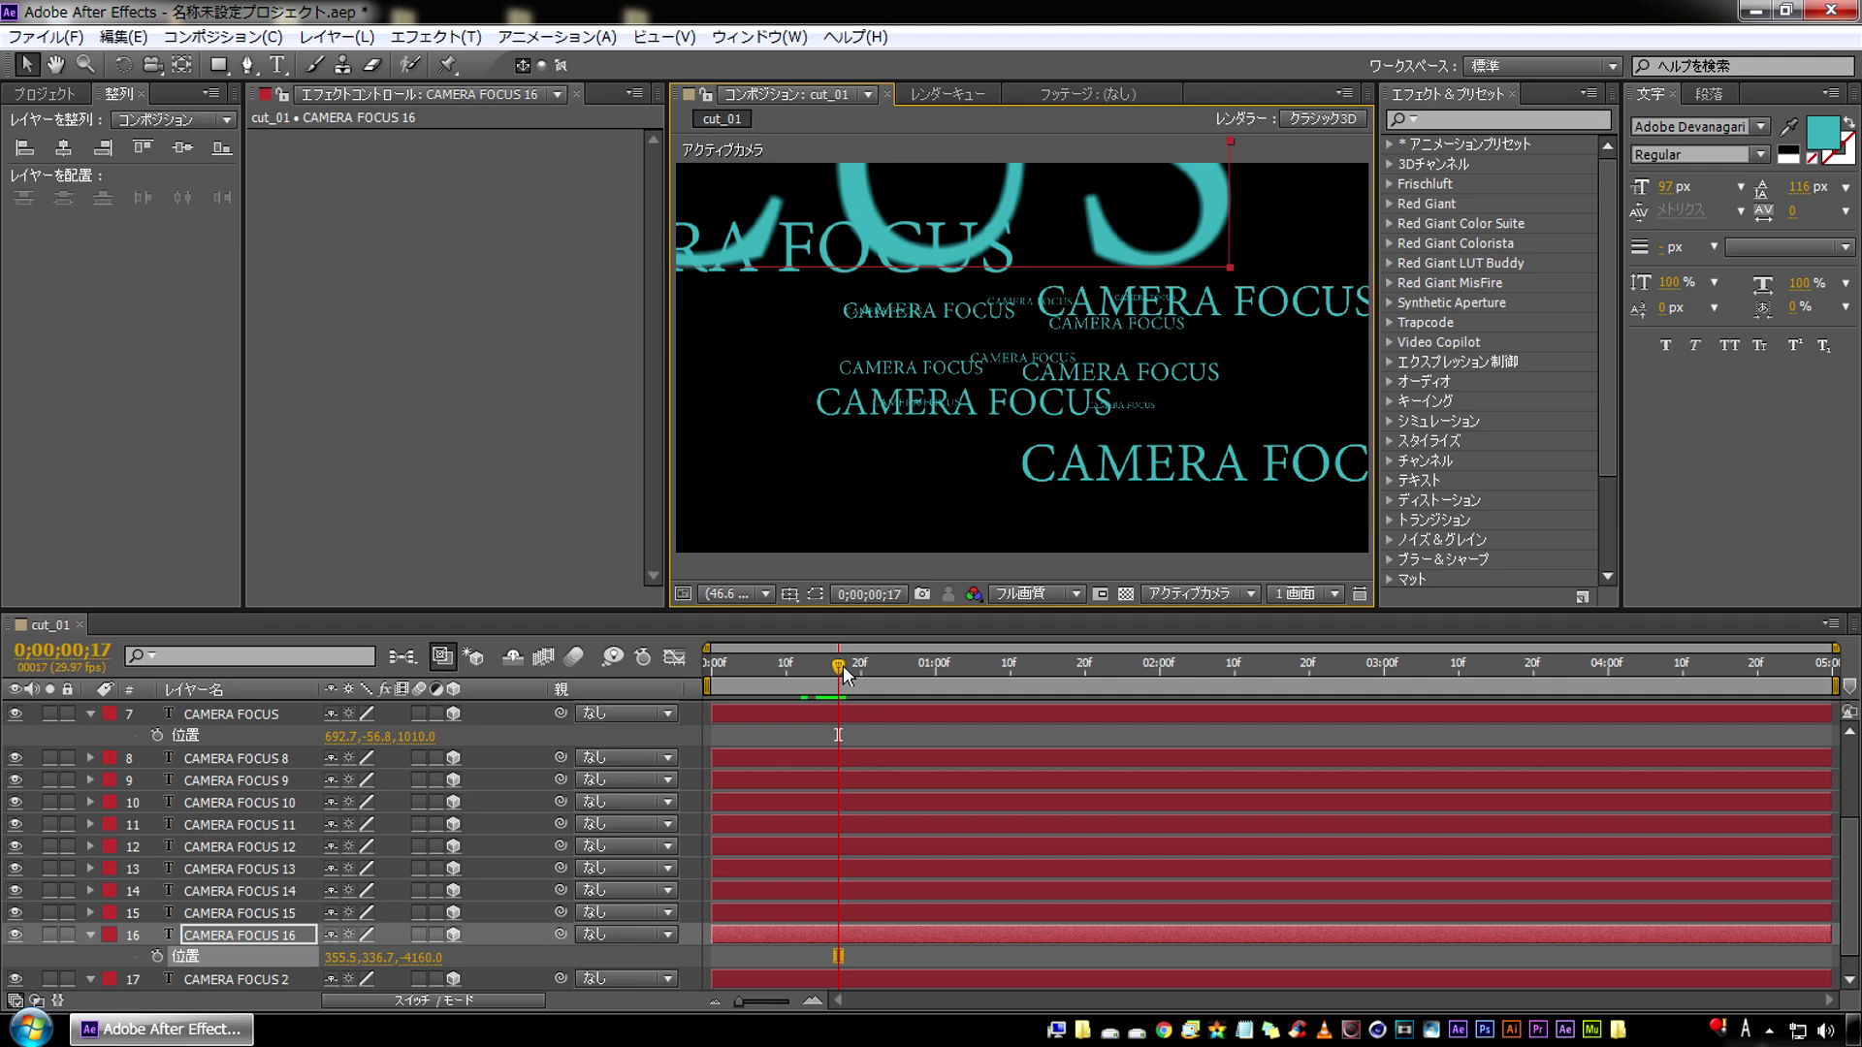
key(Page_Down)
drag(729, 202, 679, 347)
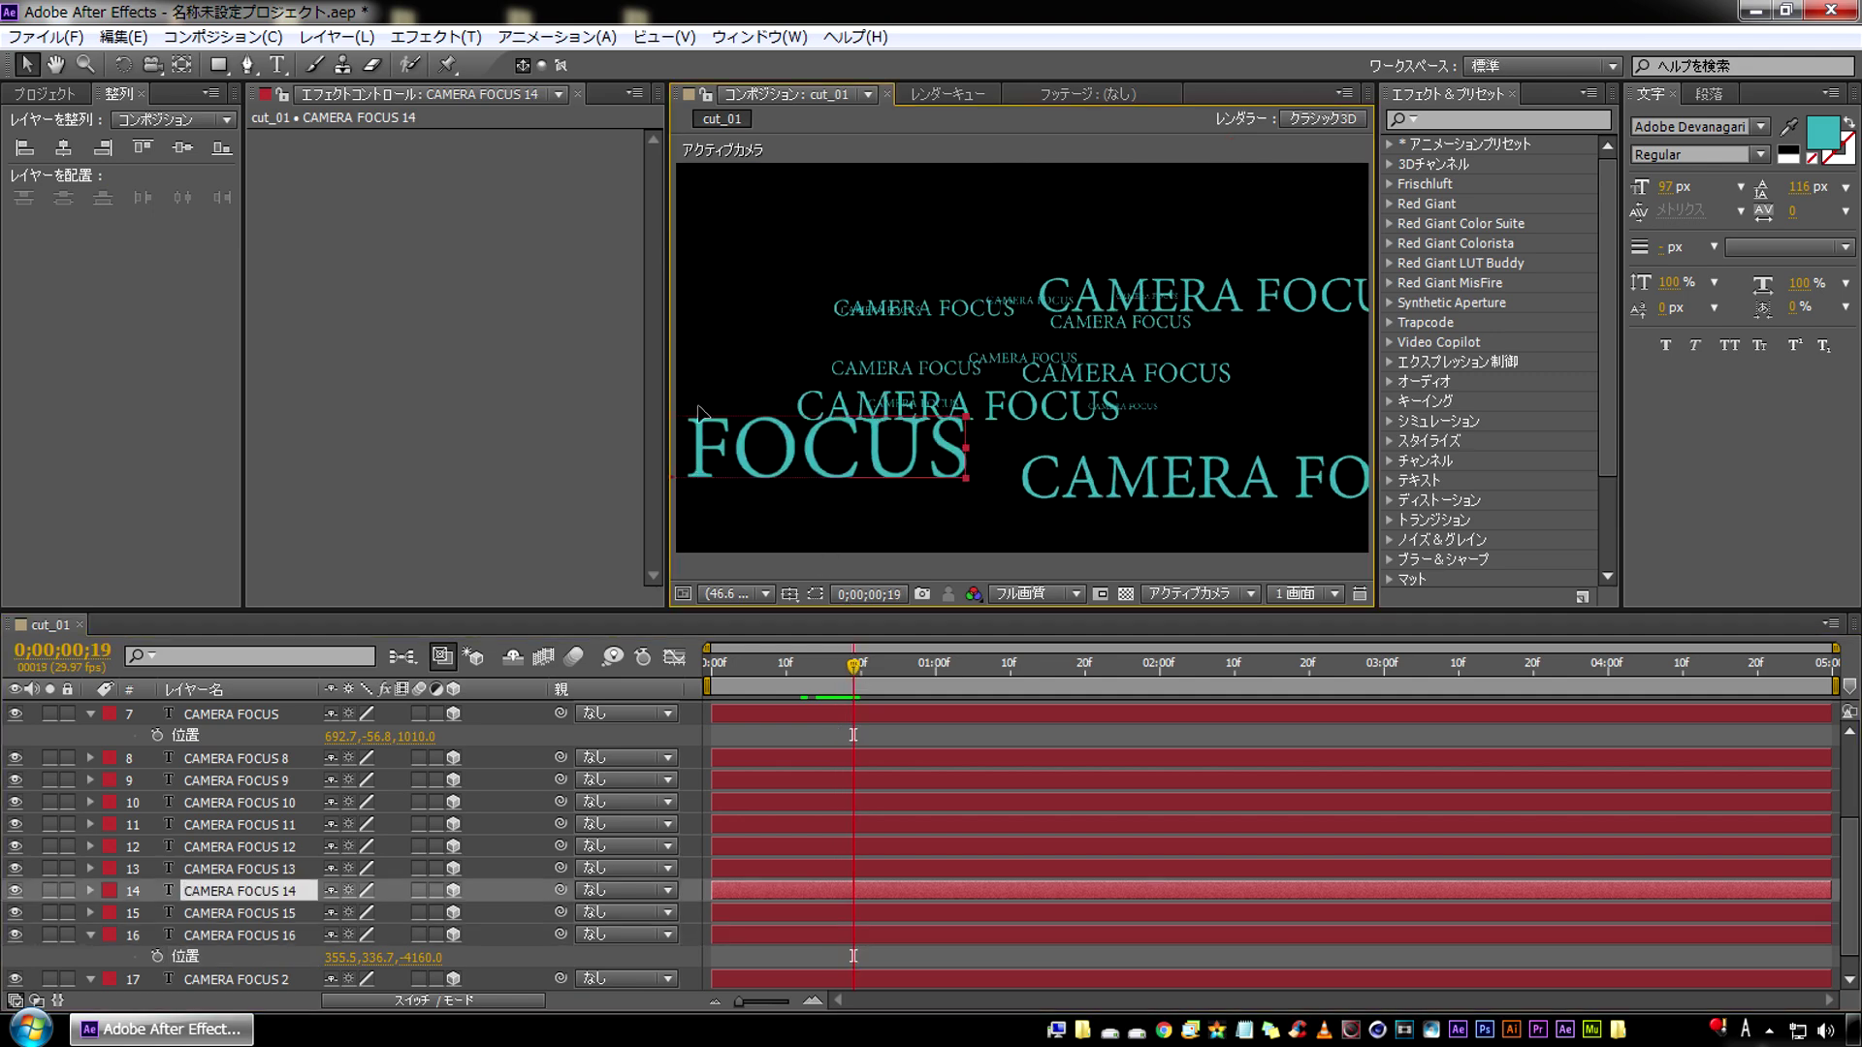
Push CAMERA FOCUS 15 back and lower left, move 13 up and 9 up-left
click(1067, 495)
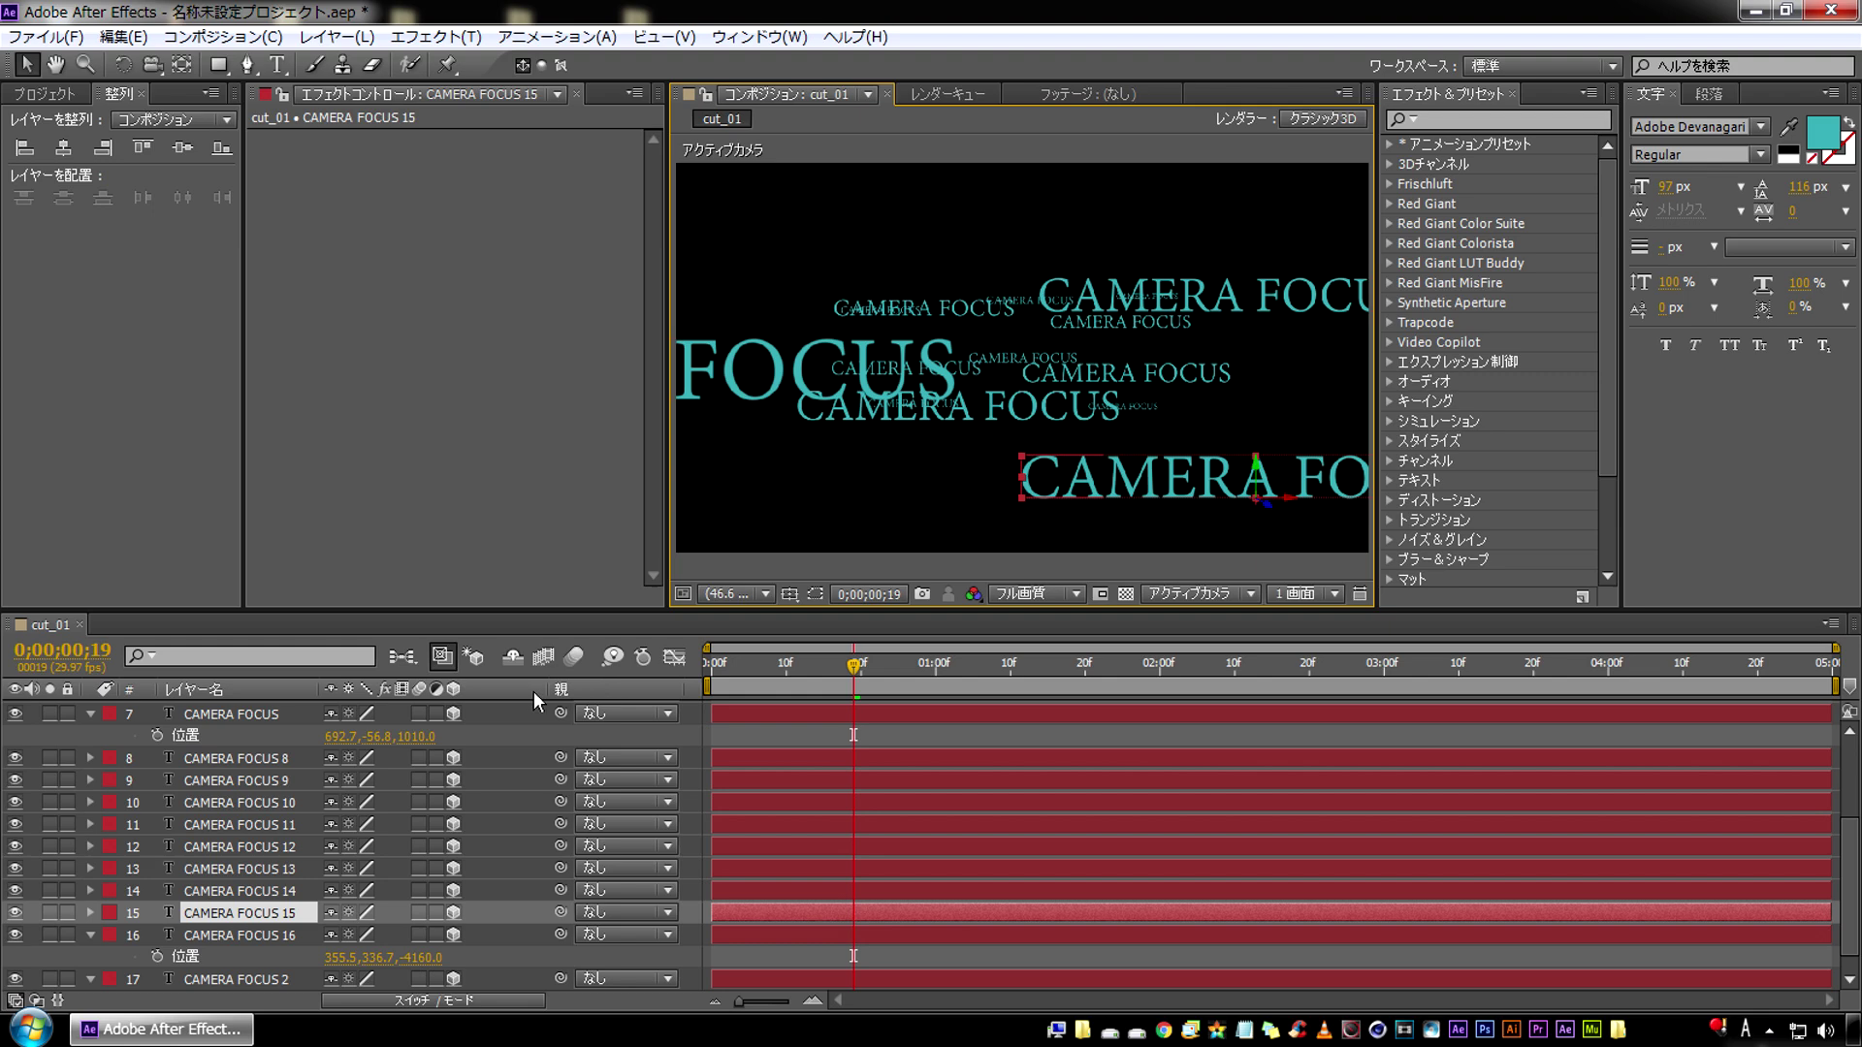
key(p)
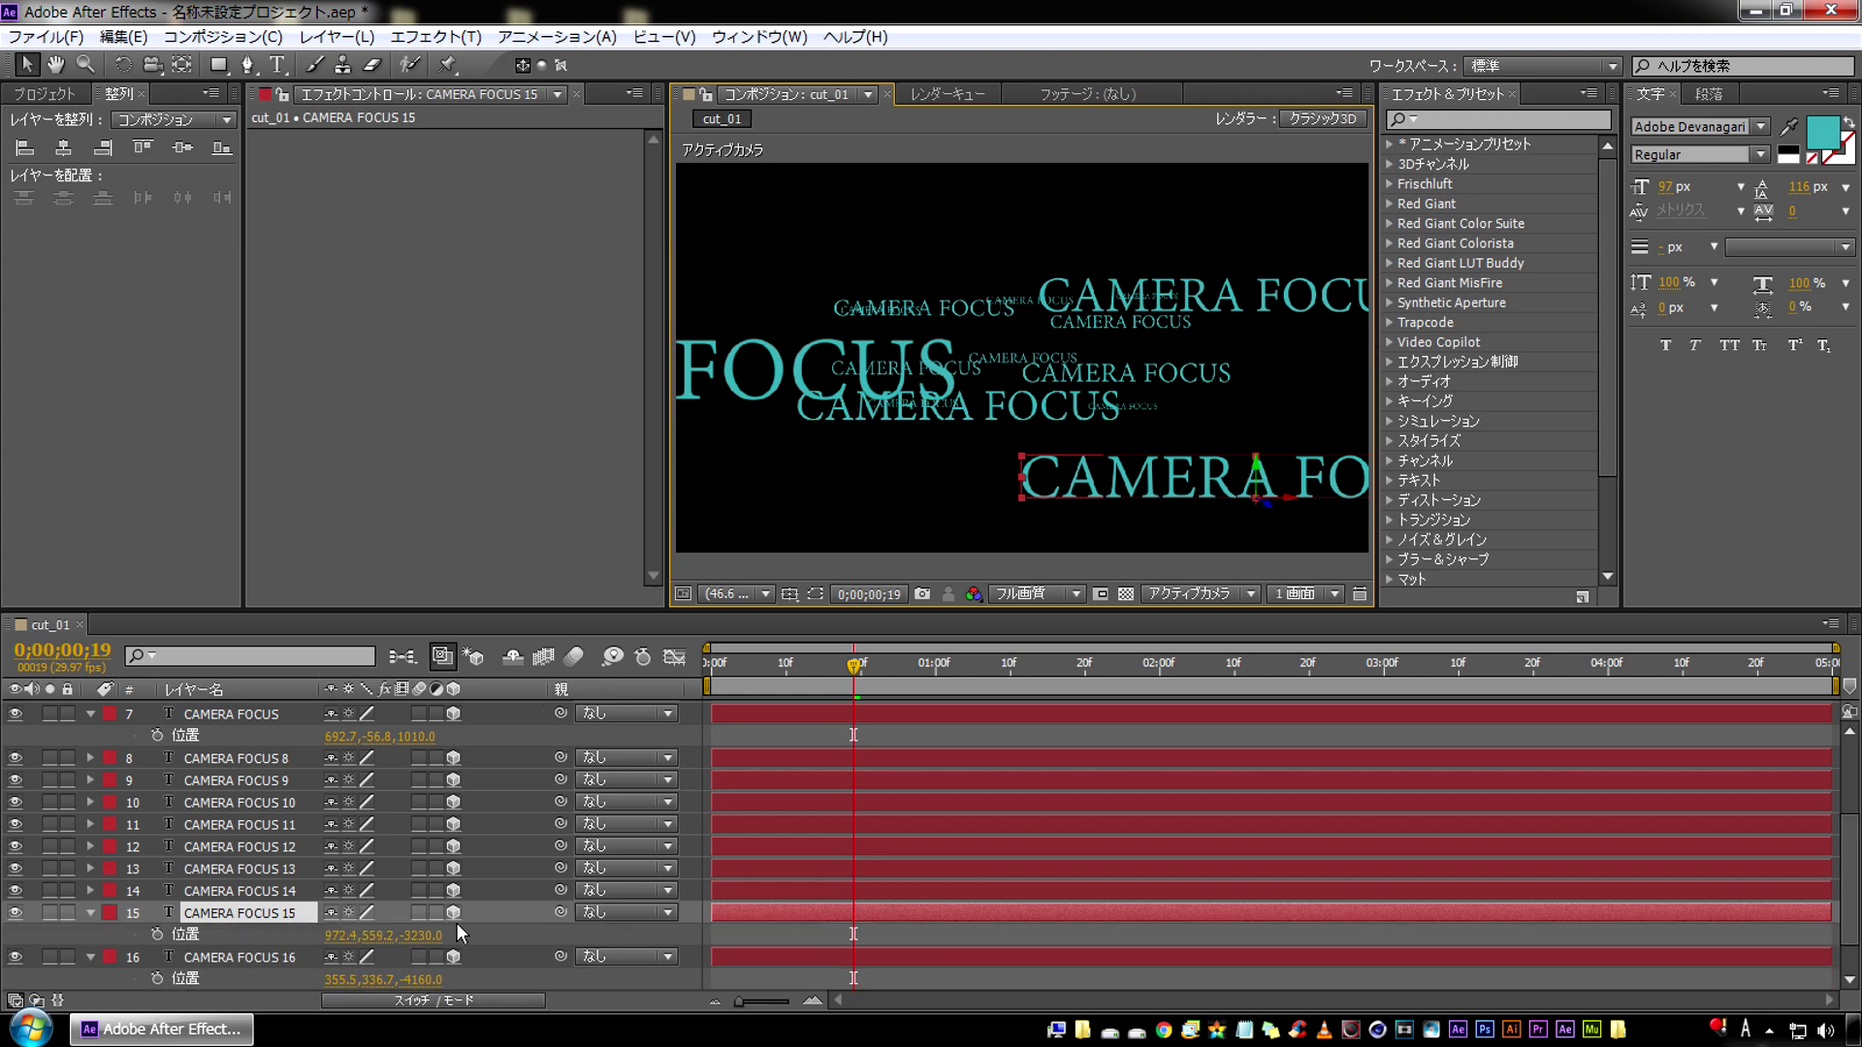
drag(417, 934, 1319, 390)
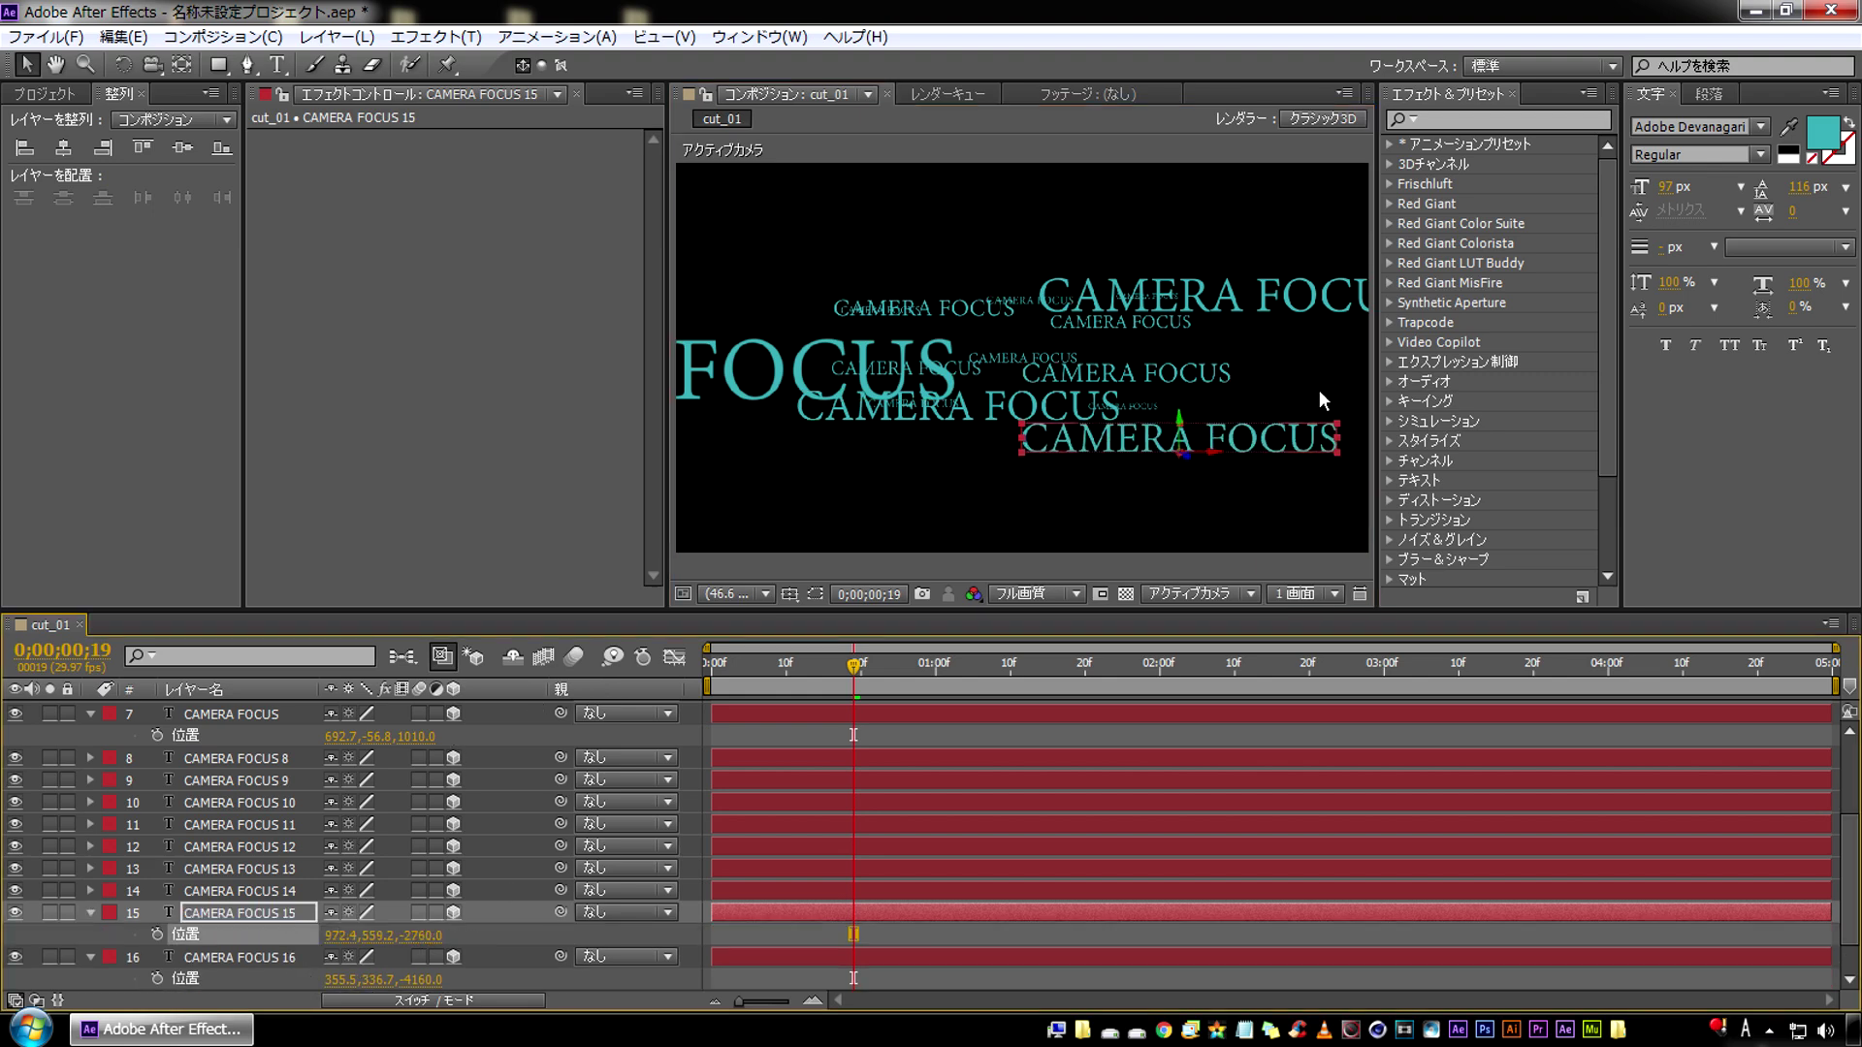
drag(1112, 455, 1034, 532)
drag(1120, 300, 1071, 188)
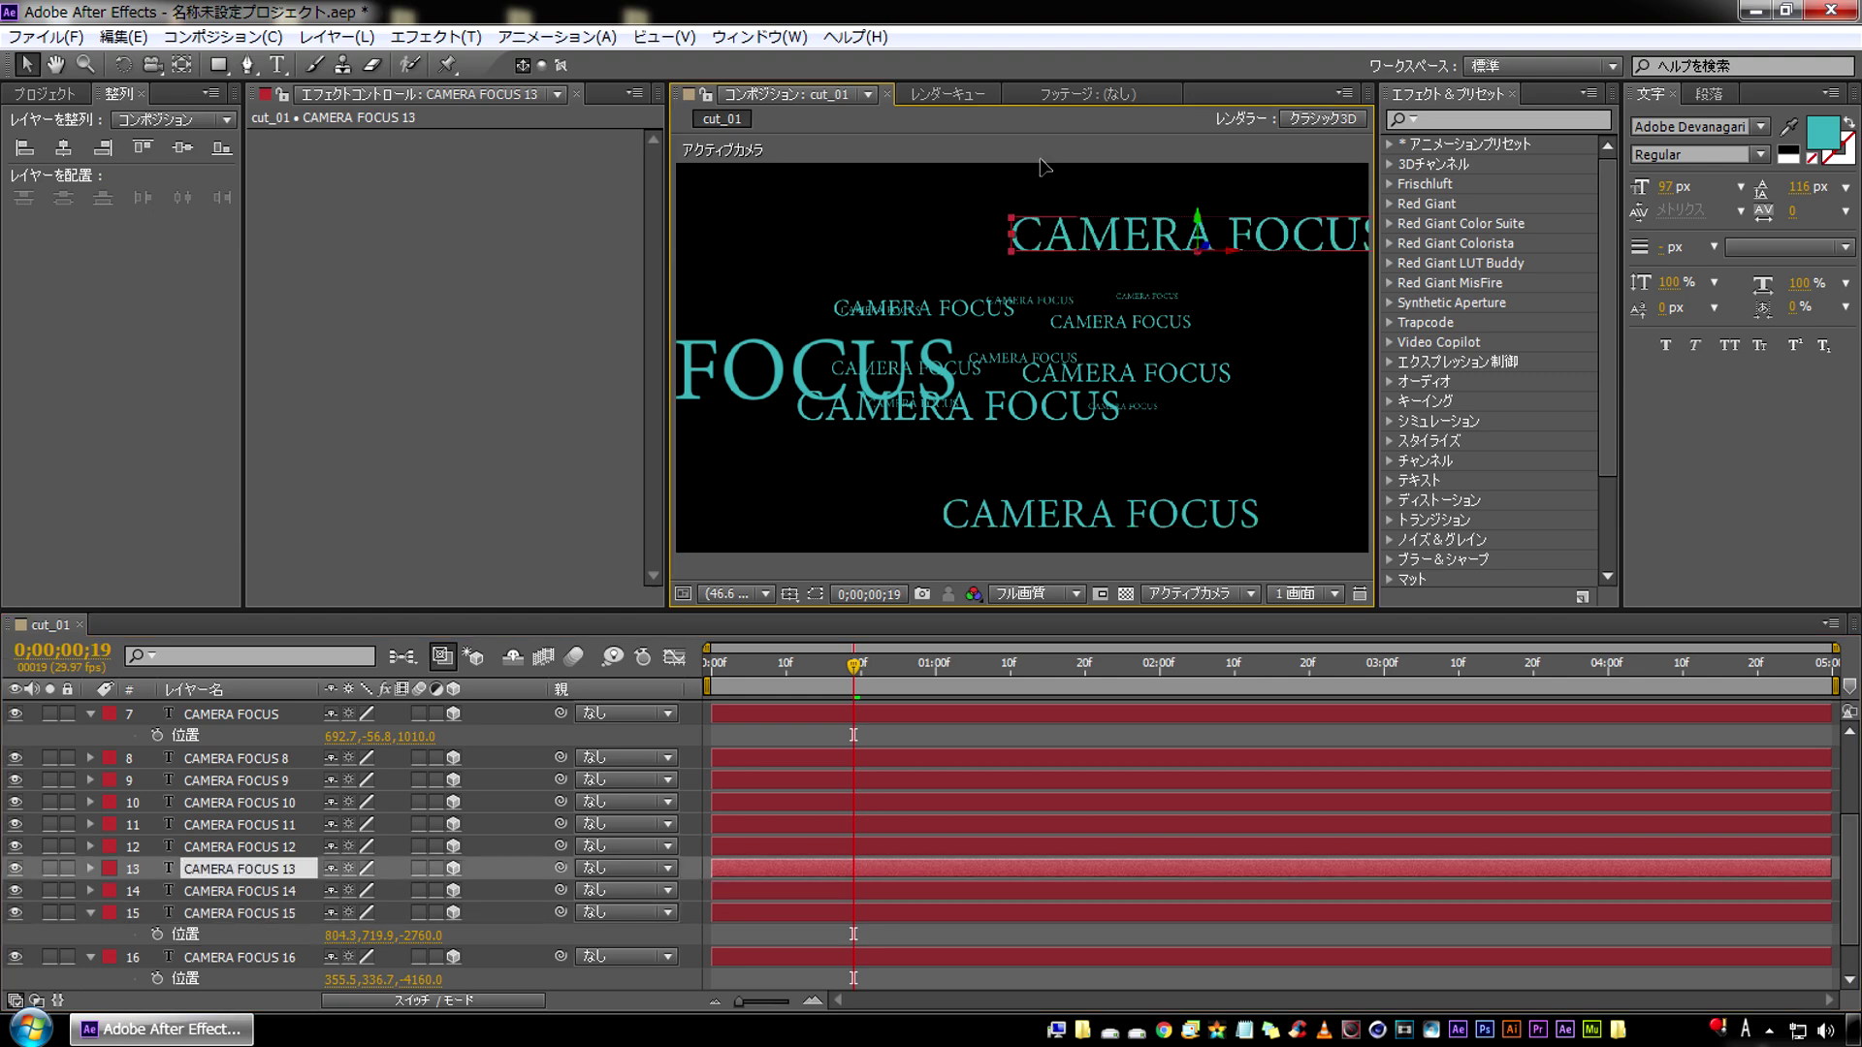
click(960, 258)
drag(878, 312, 771, 262)
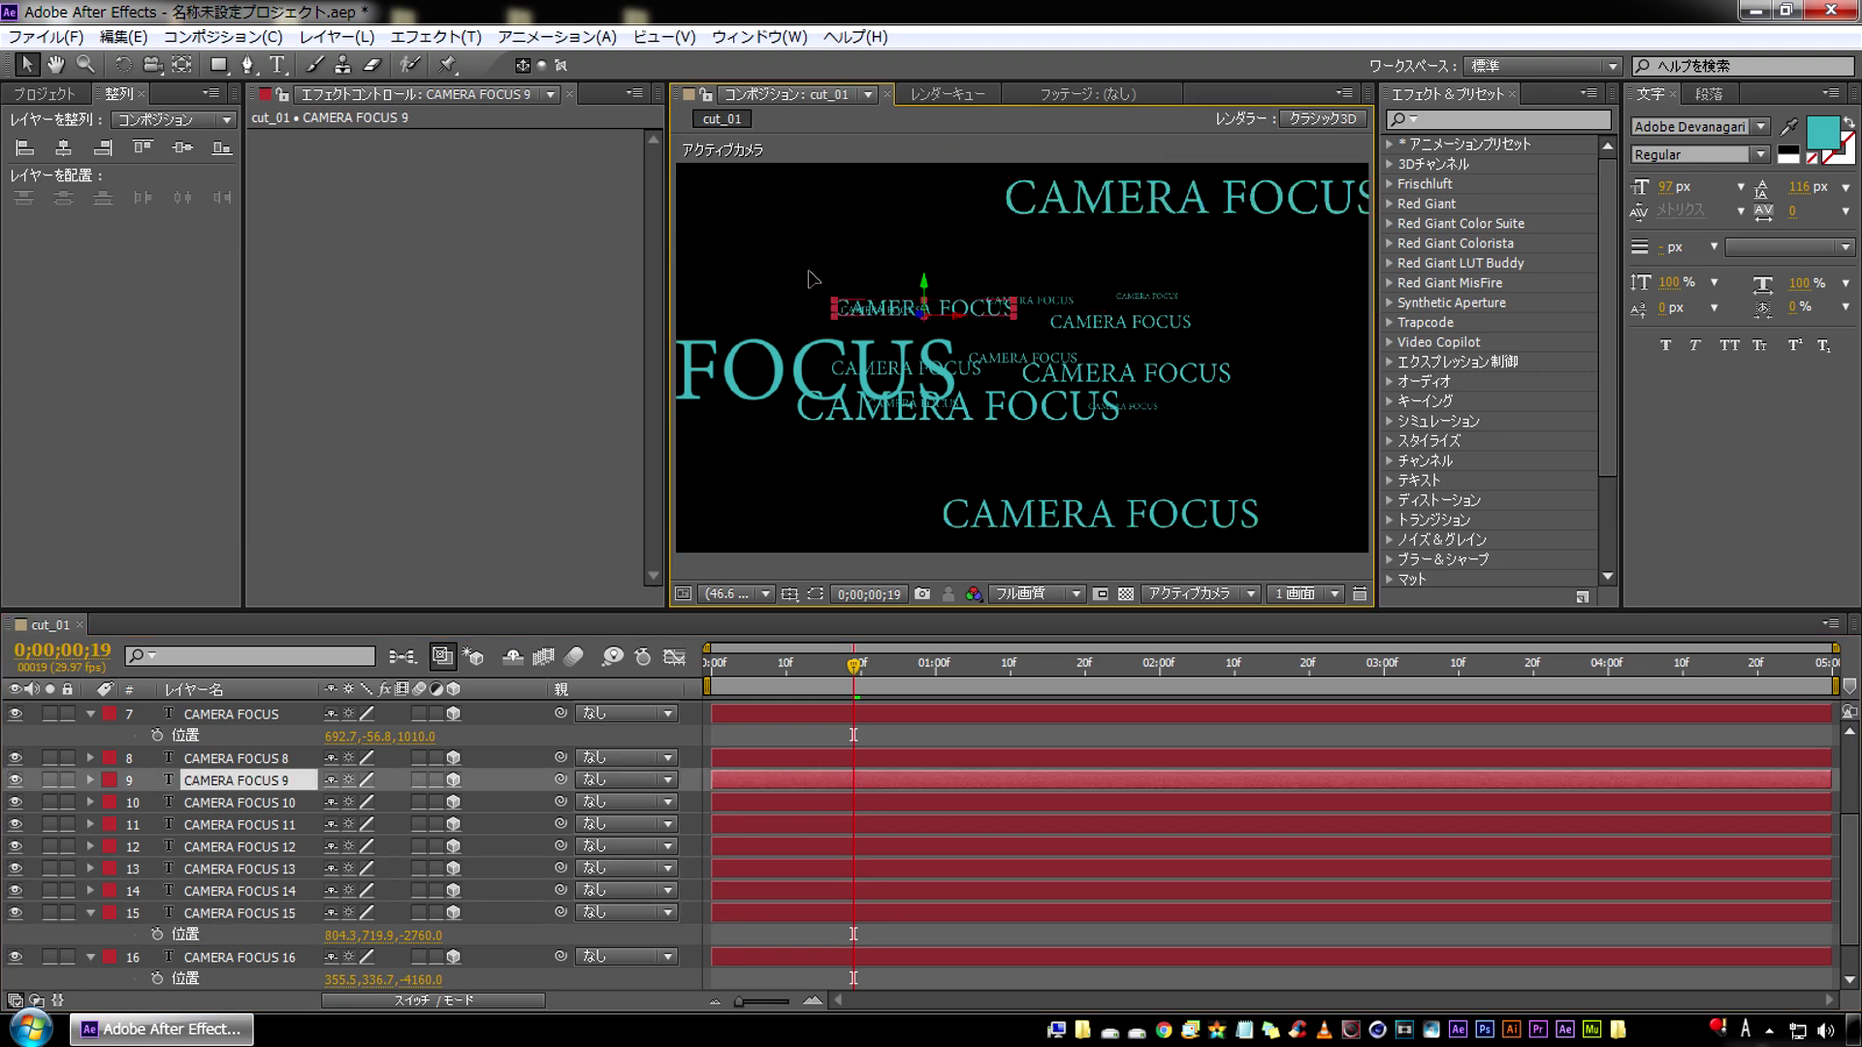
click(819, 774)
drag(867, 678, 905, 674)
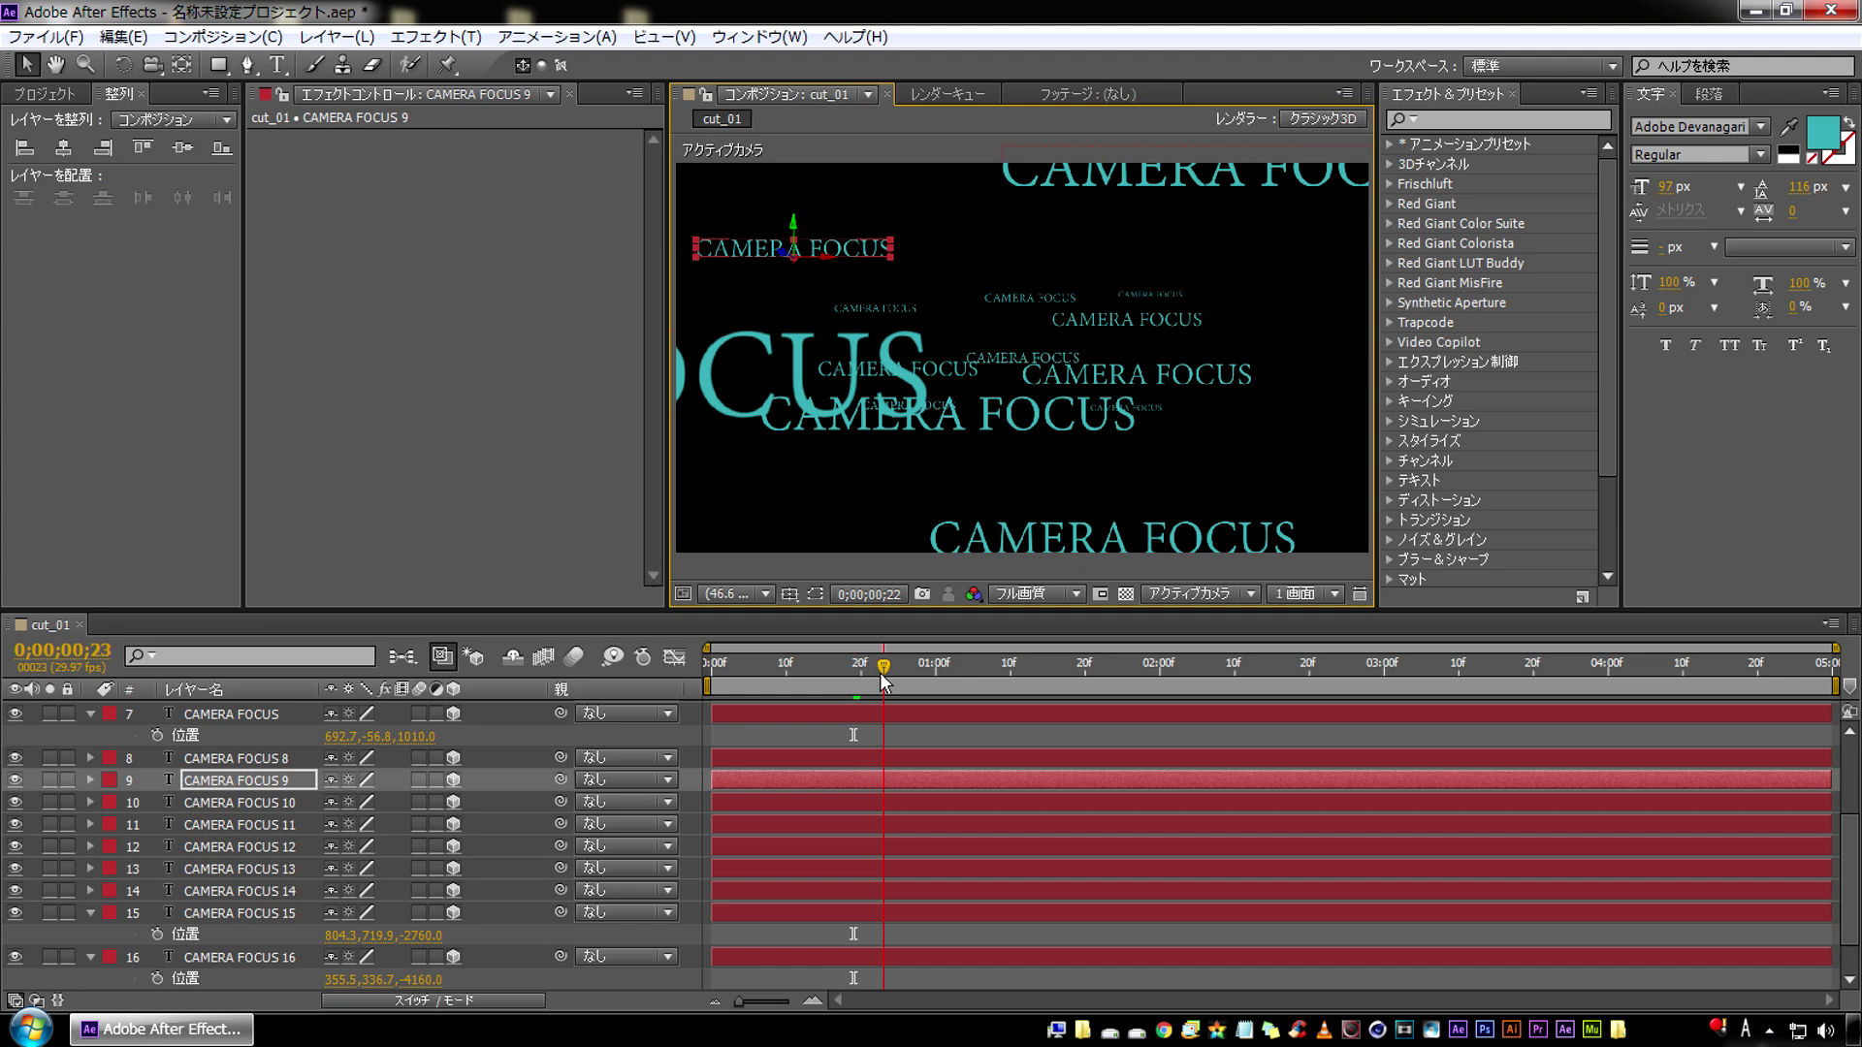
Keyframe CAMERA FOCUS 12 farther back at frame 26 and adjust its placement
click(929, 427)
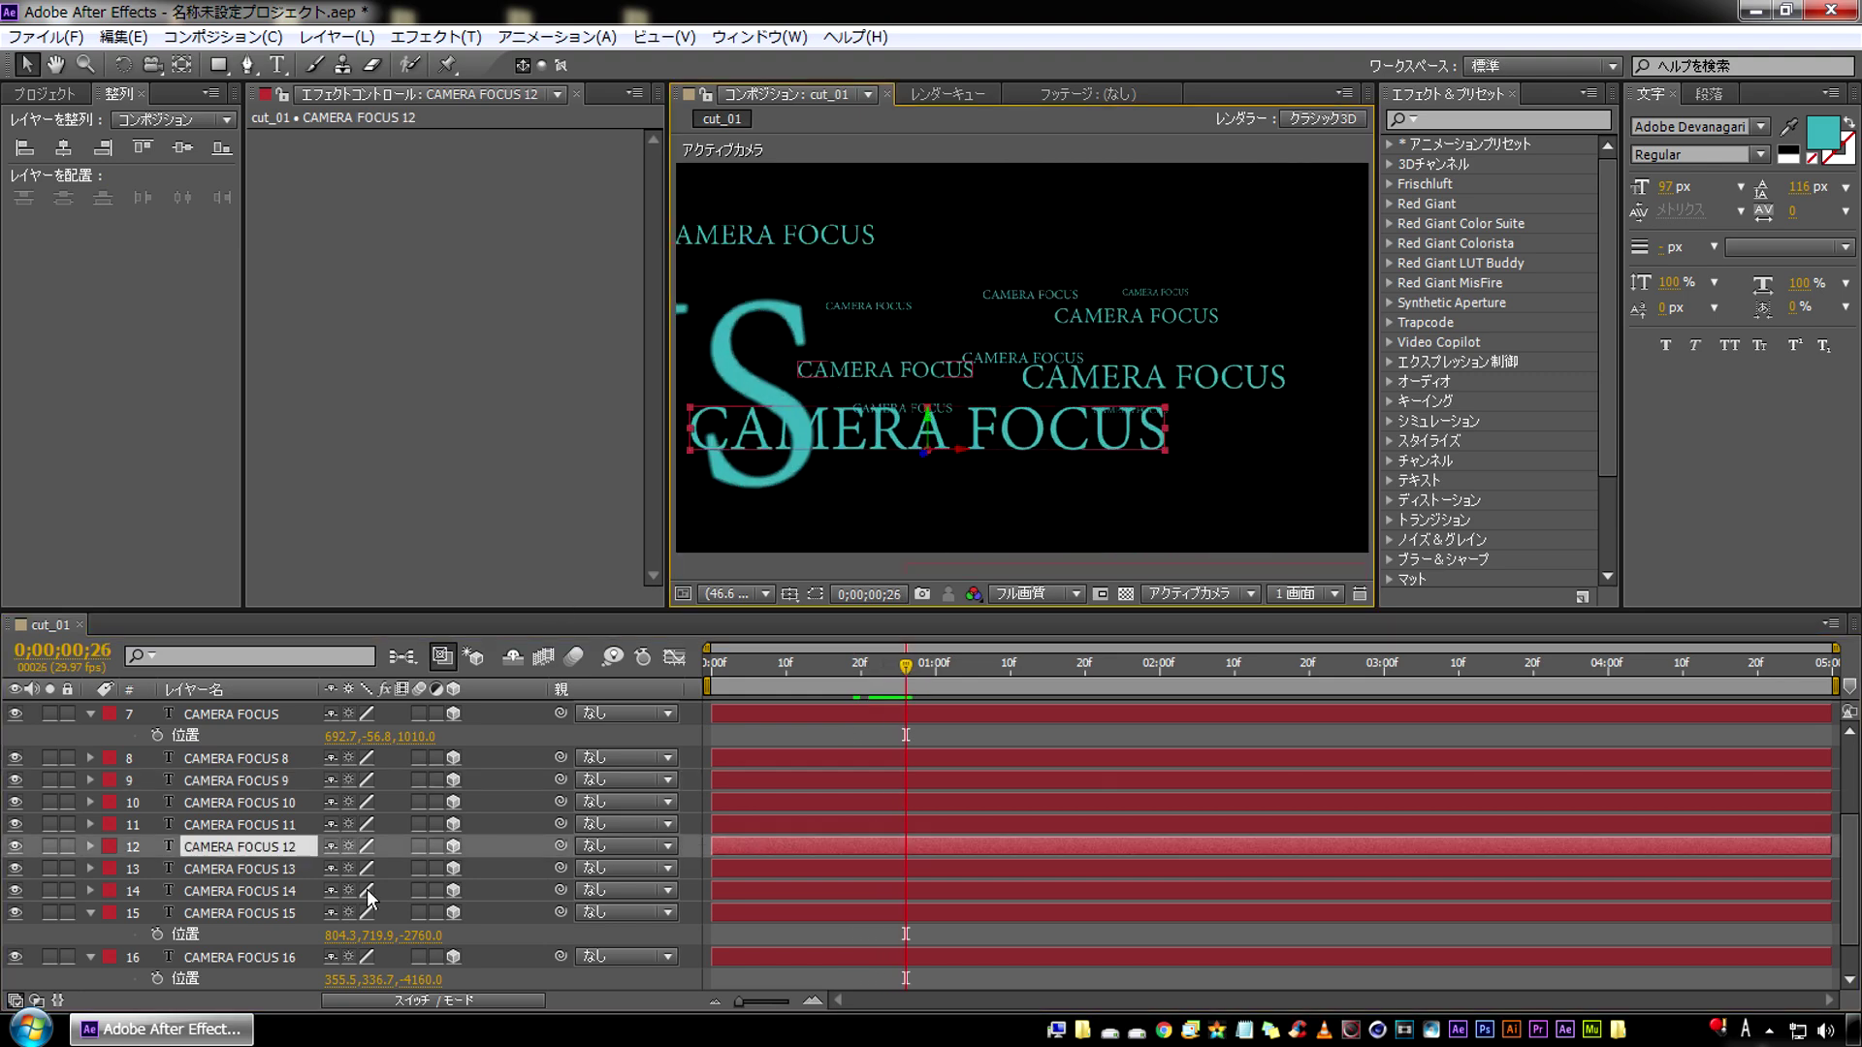
key(p)
drag(423, 870, 1236, 301)
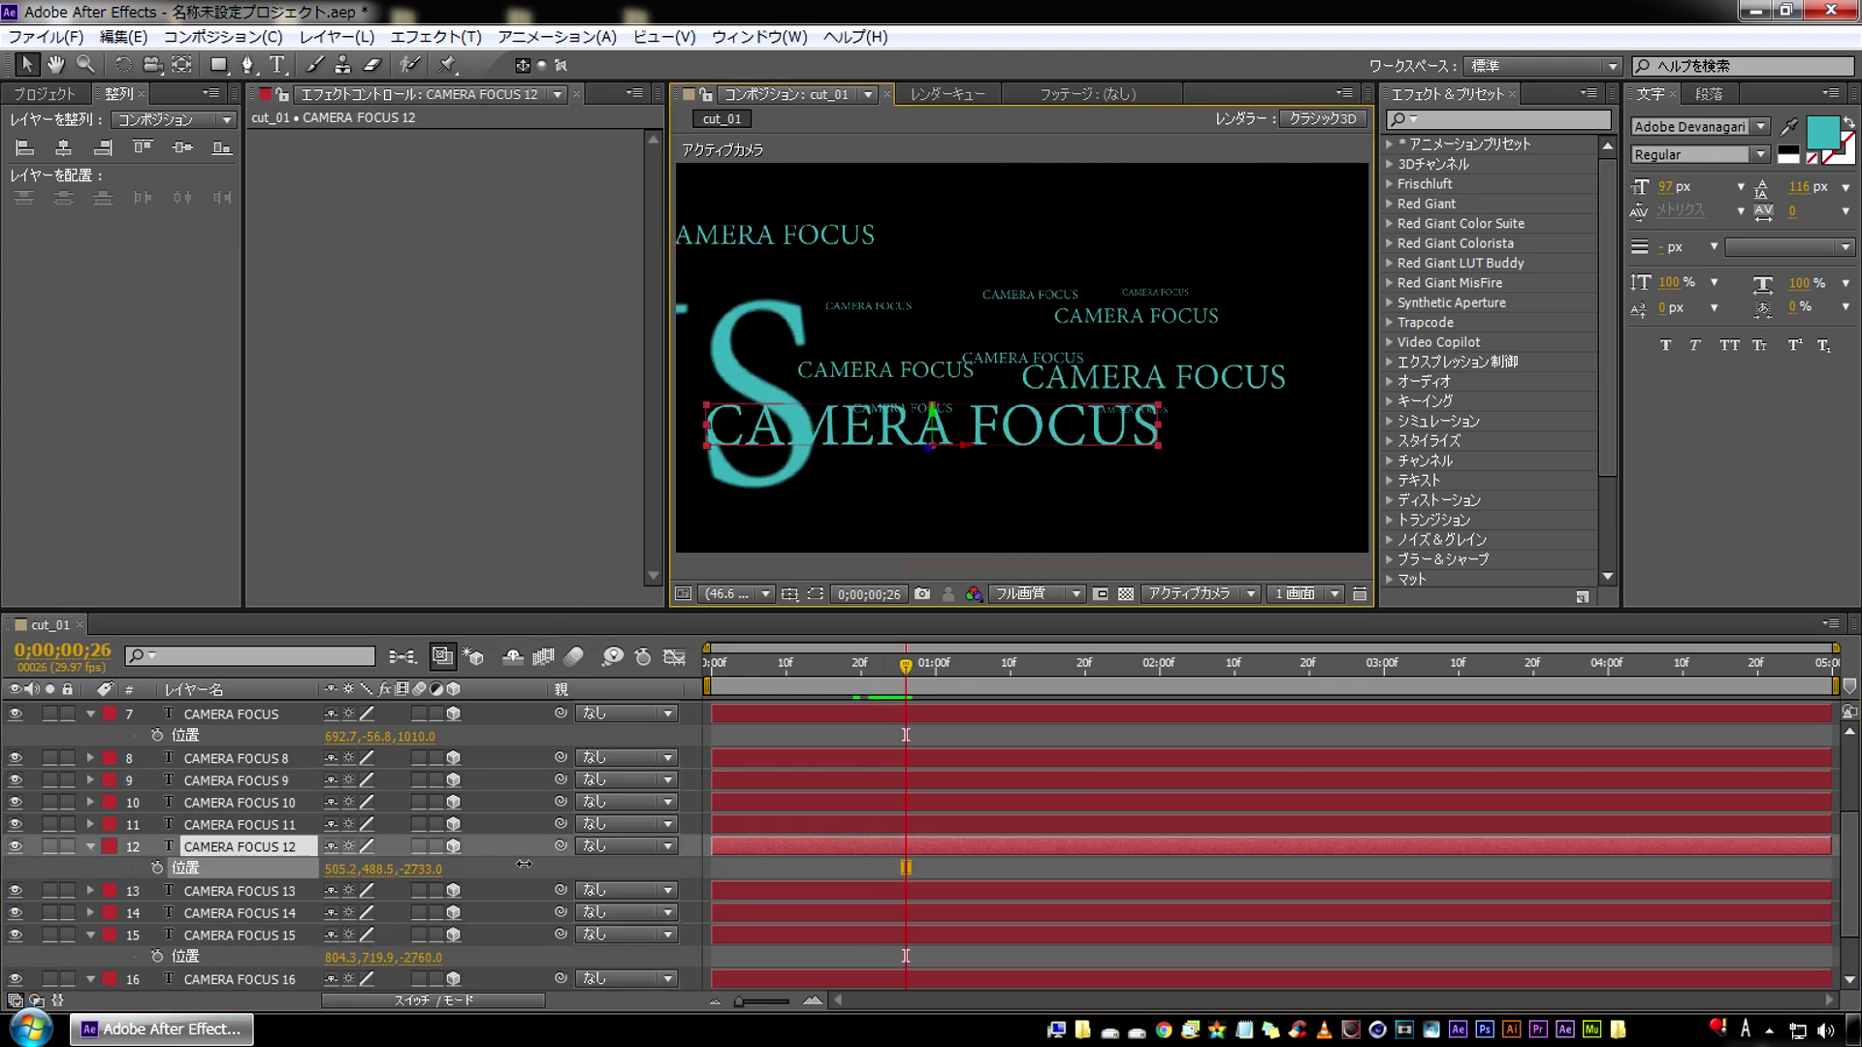
drag(906, 415, 923, 433)
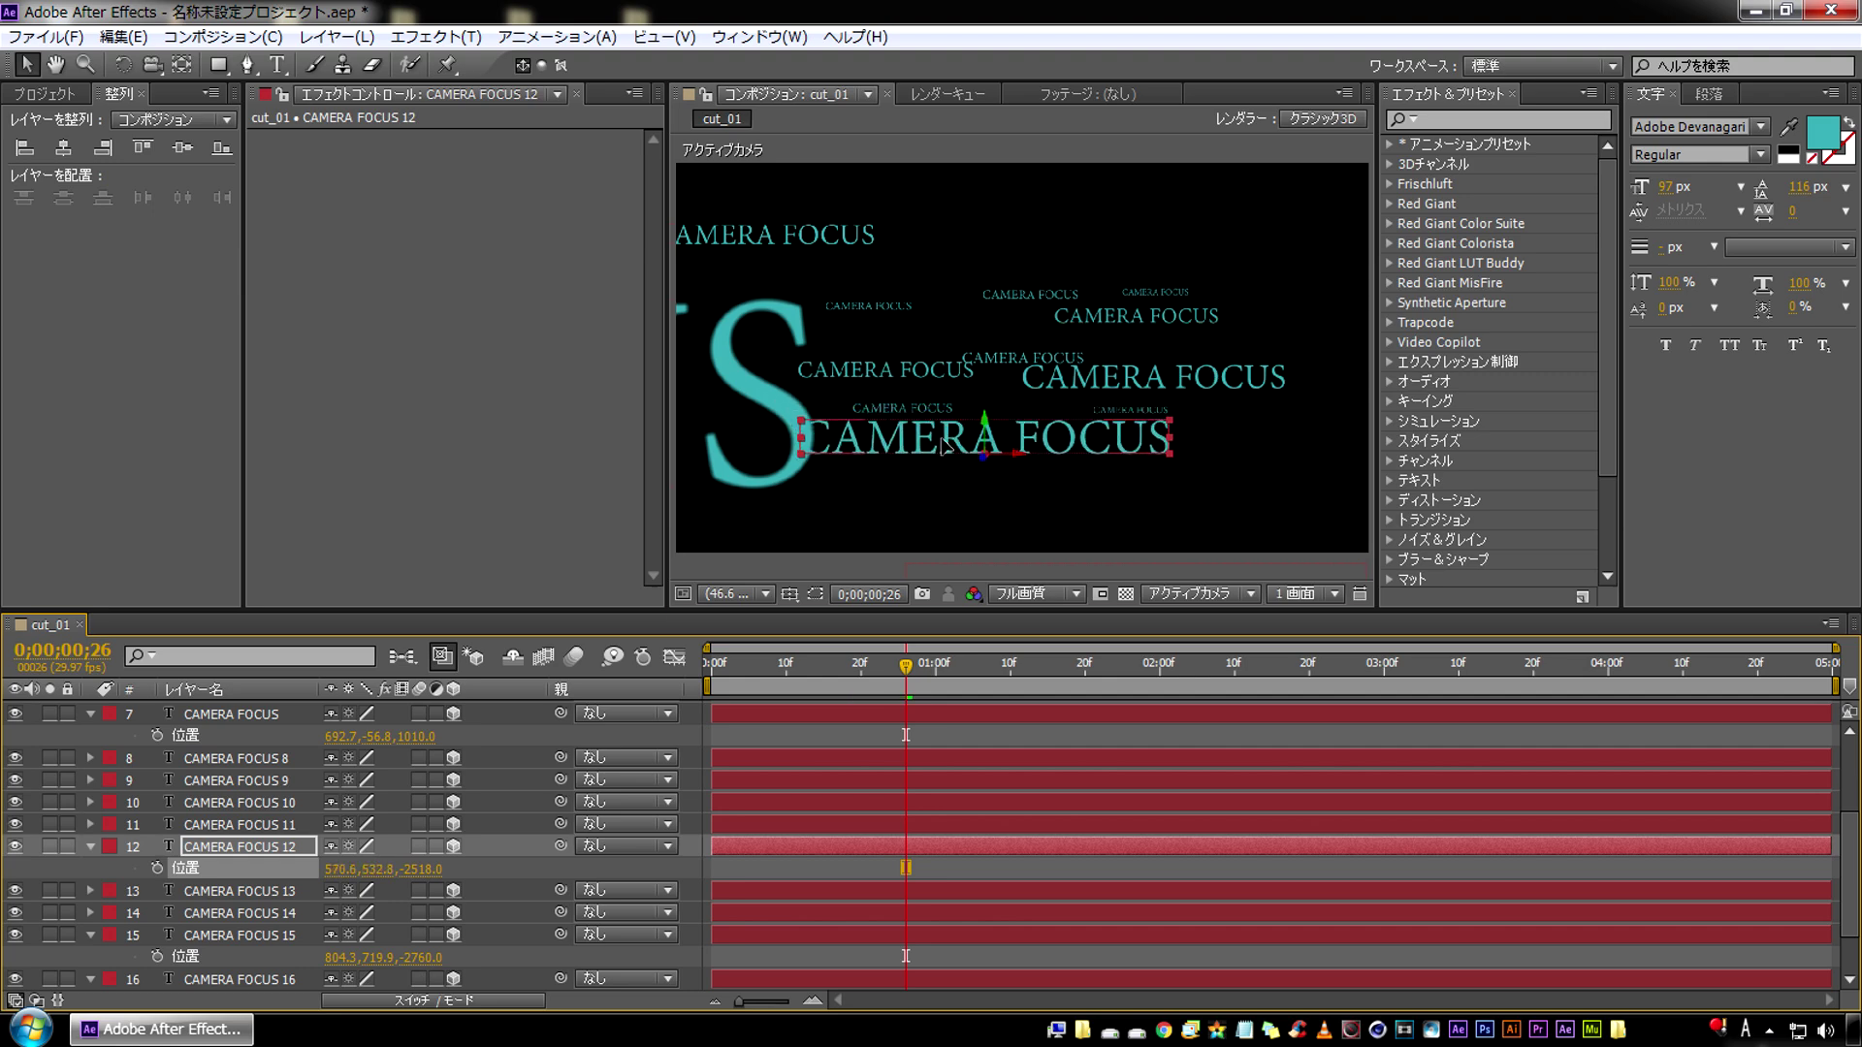
drag(906, 665, 1001, 675)
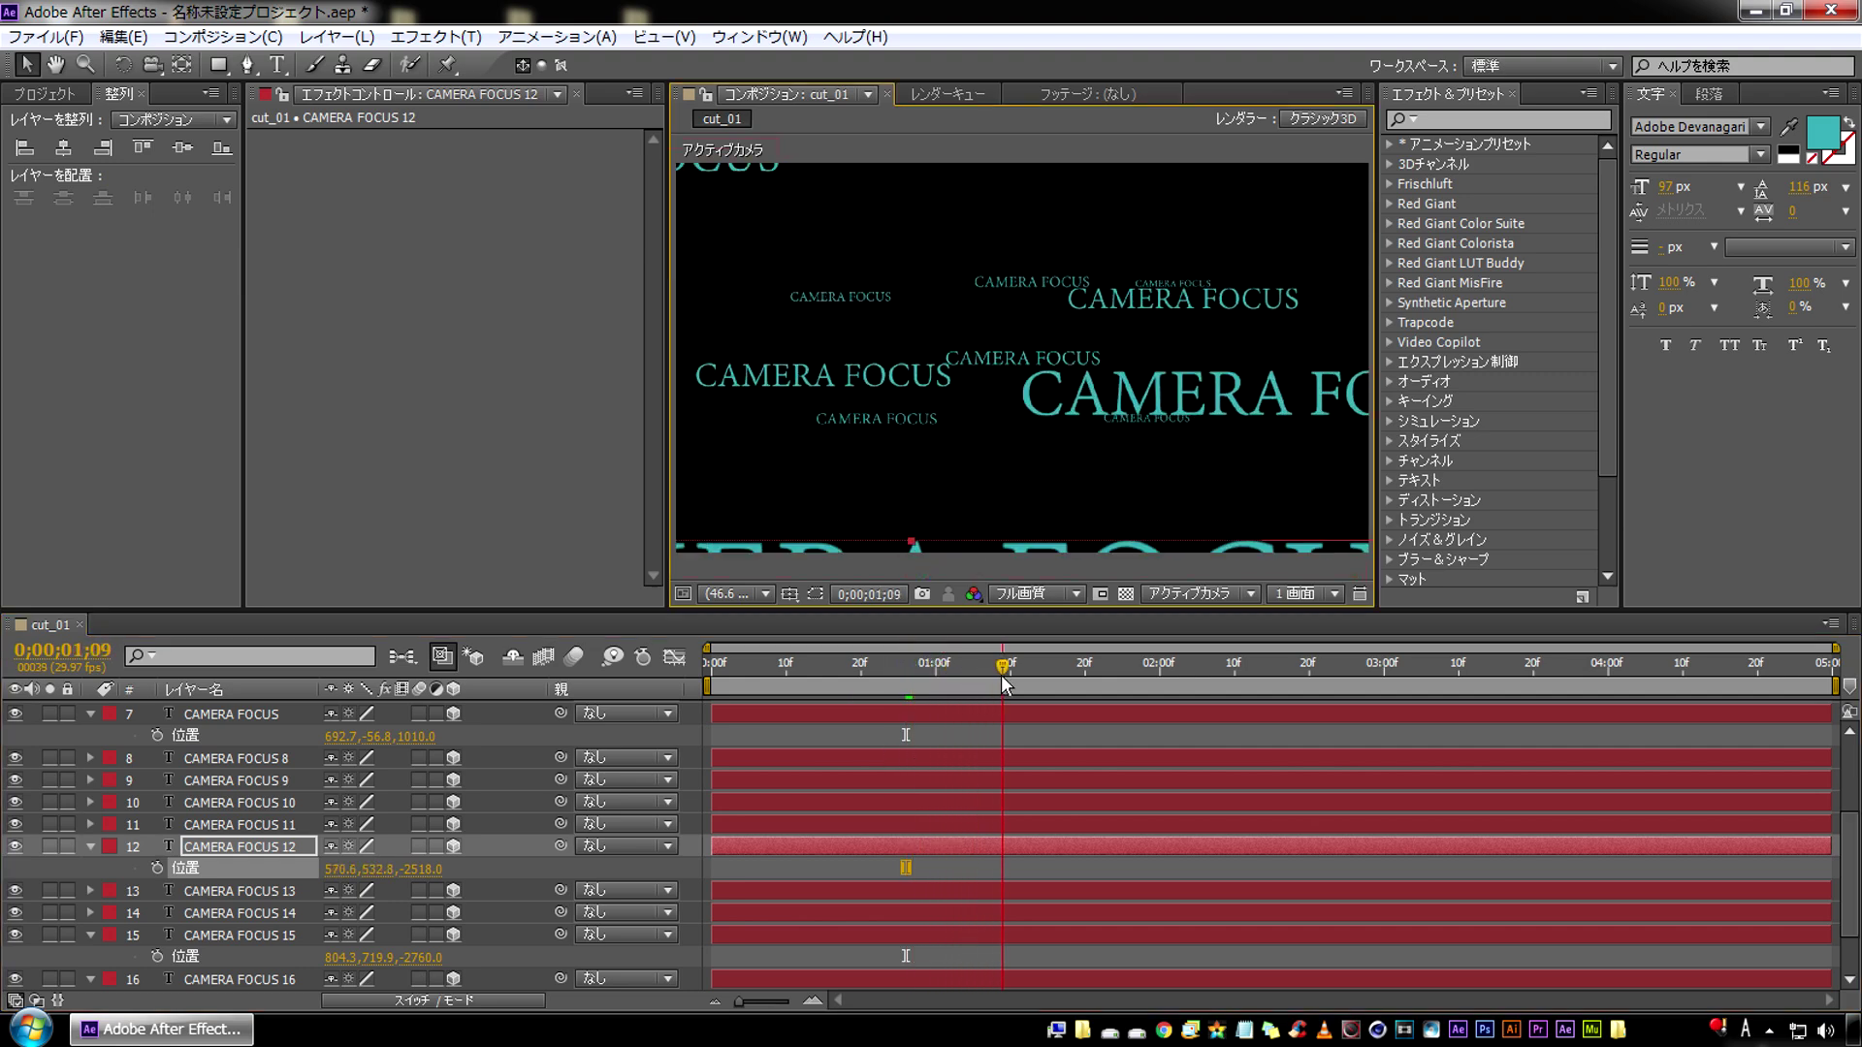
Move CAMERA FOCUS 10 up-left, 8 up-right and 11 down-left, then preview from the start
double_click(869, 381)
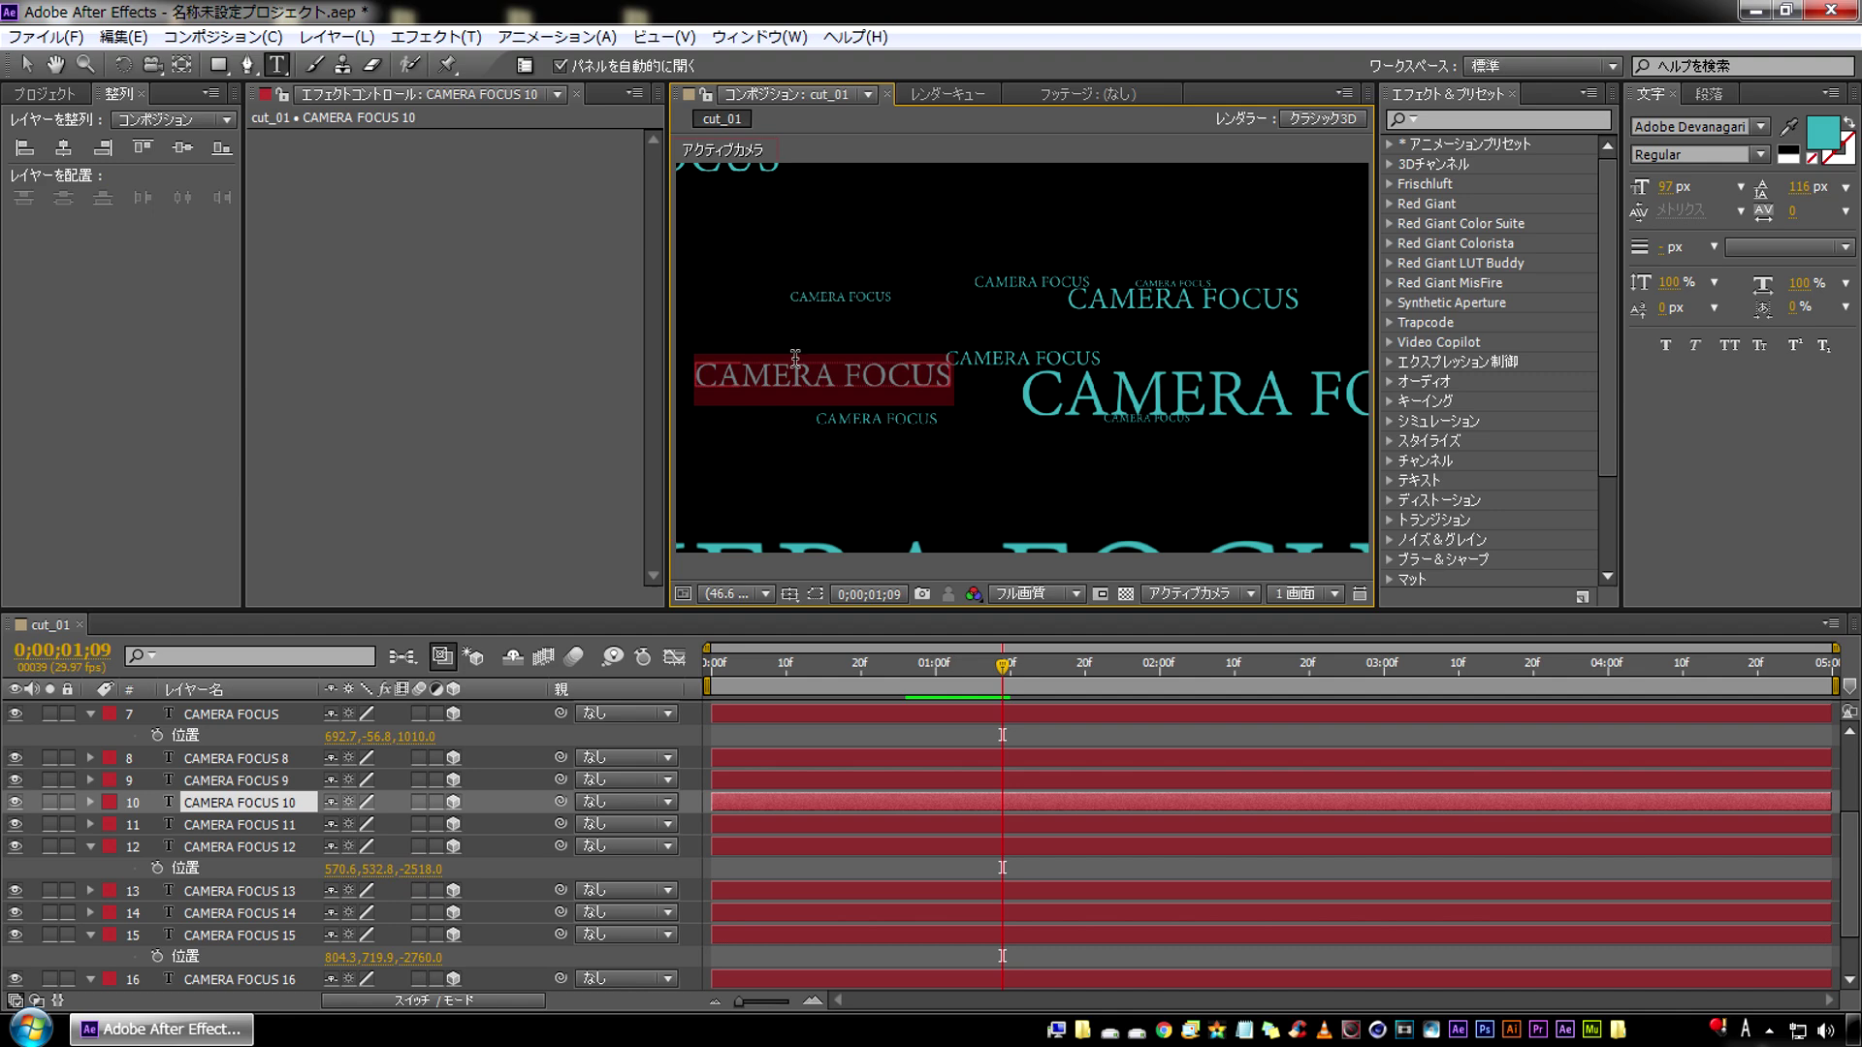
click(21, 64)
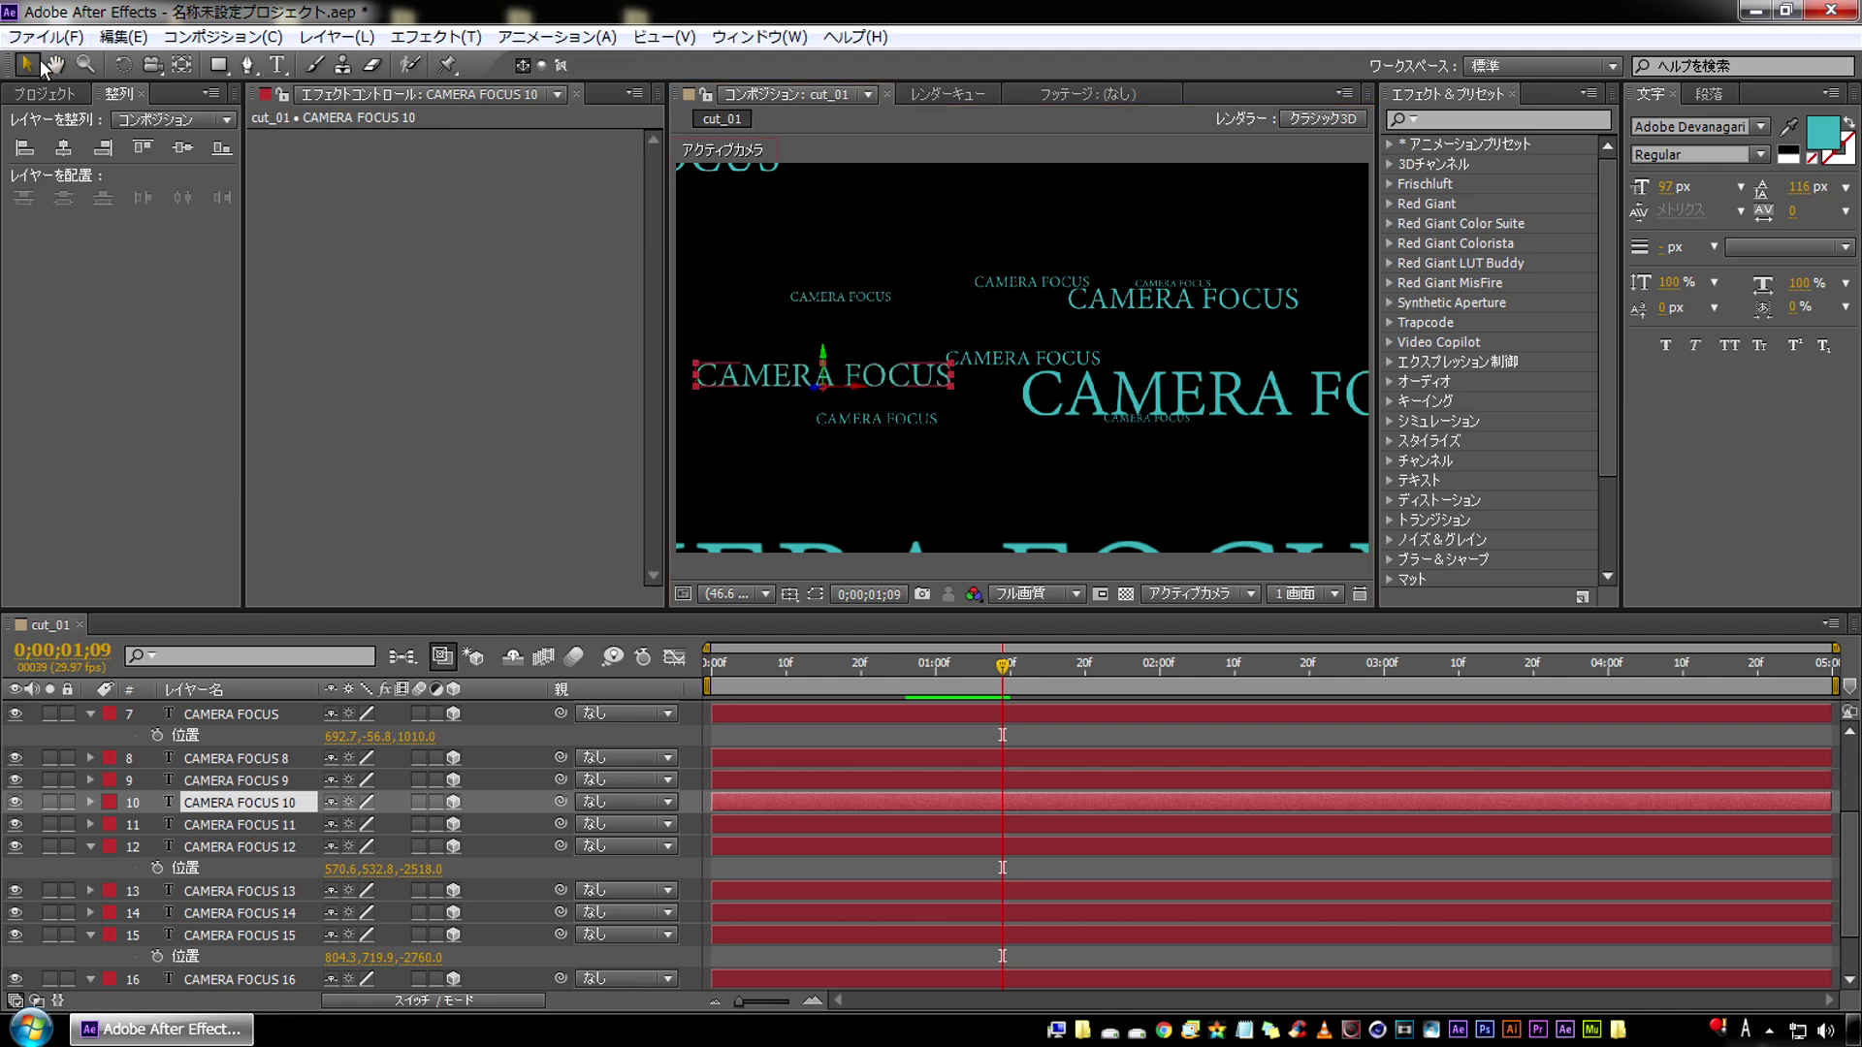
drag(772, 370, 762, 343)
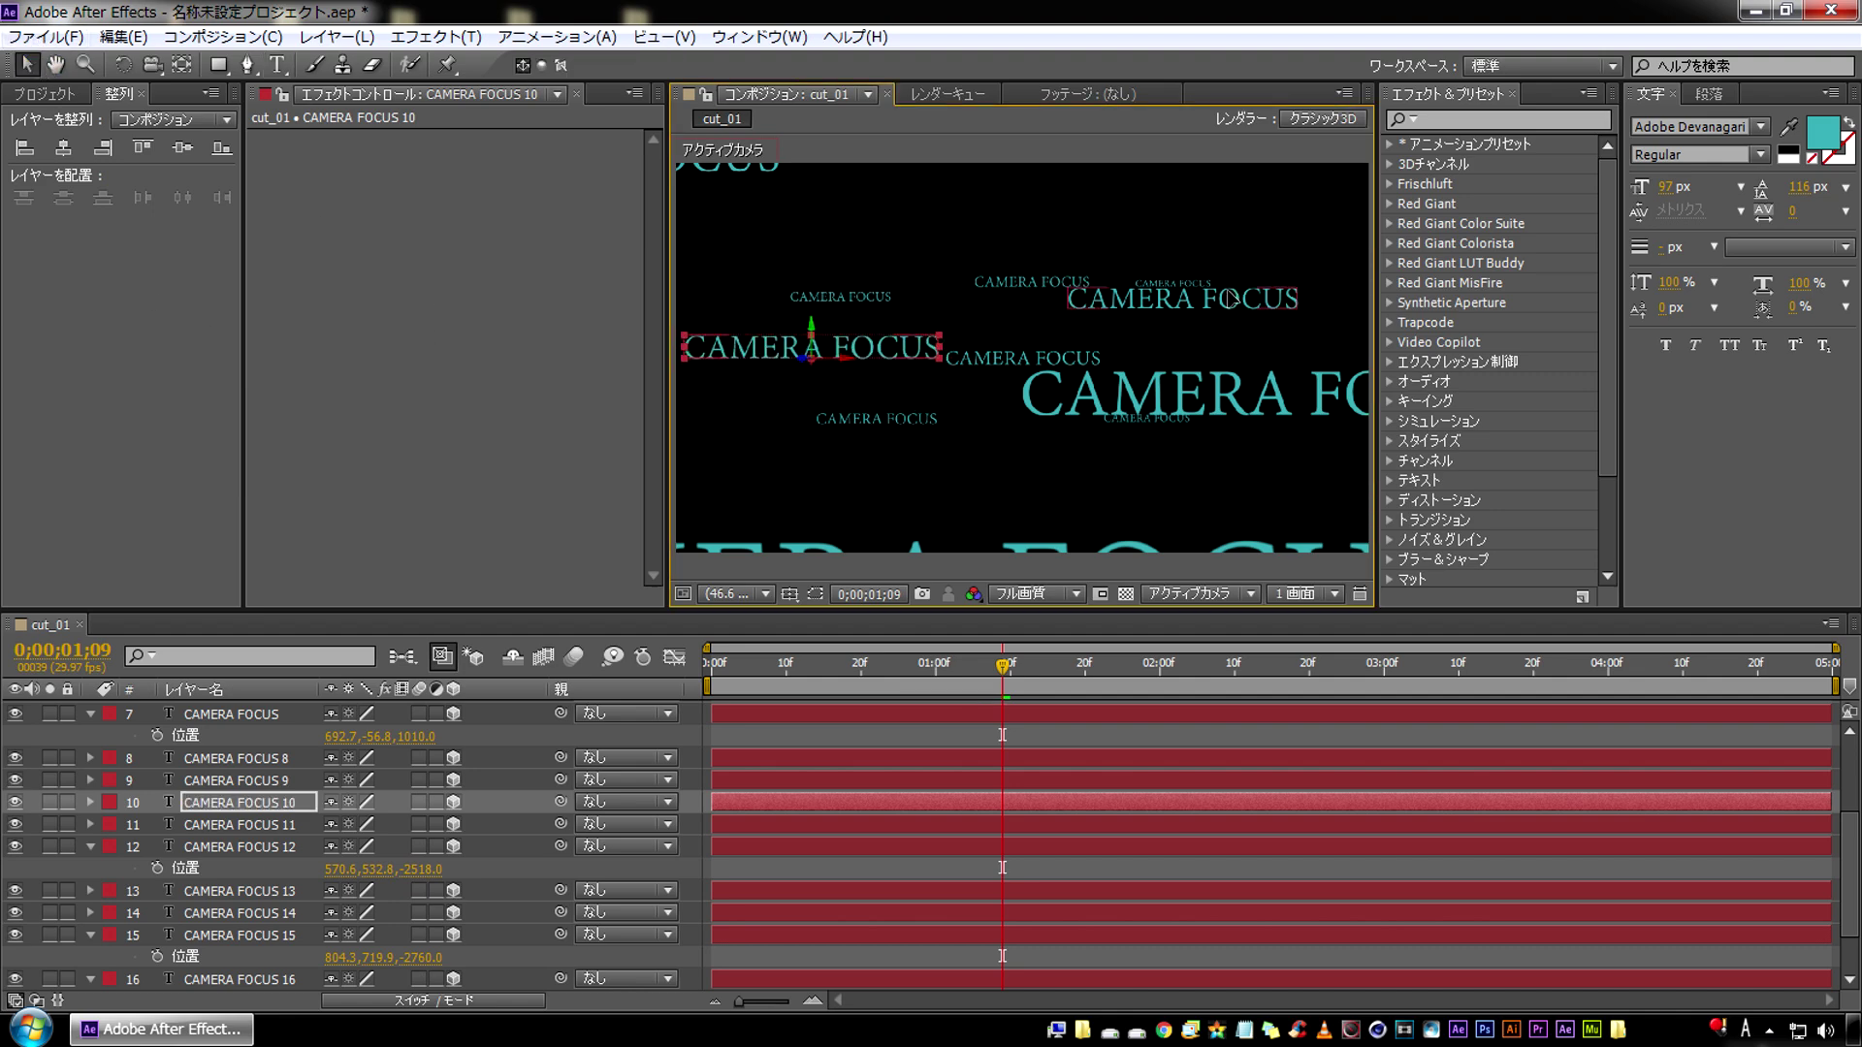
drag(1227, 305, 1281, 269)
click(1170, 422)
drag(1160, 392, 1146, 458)
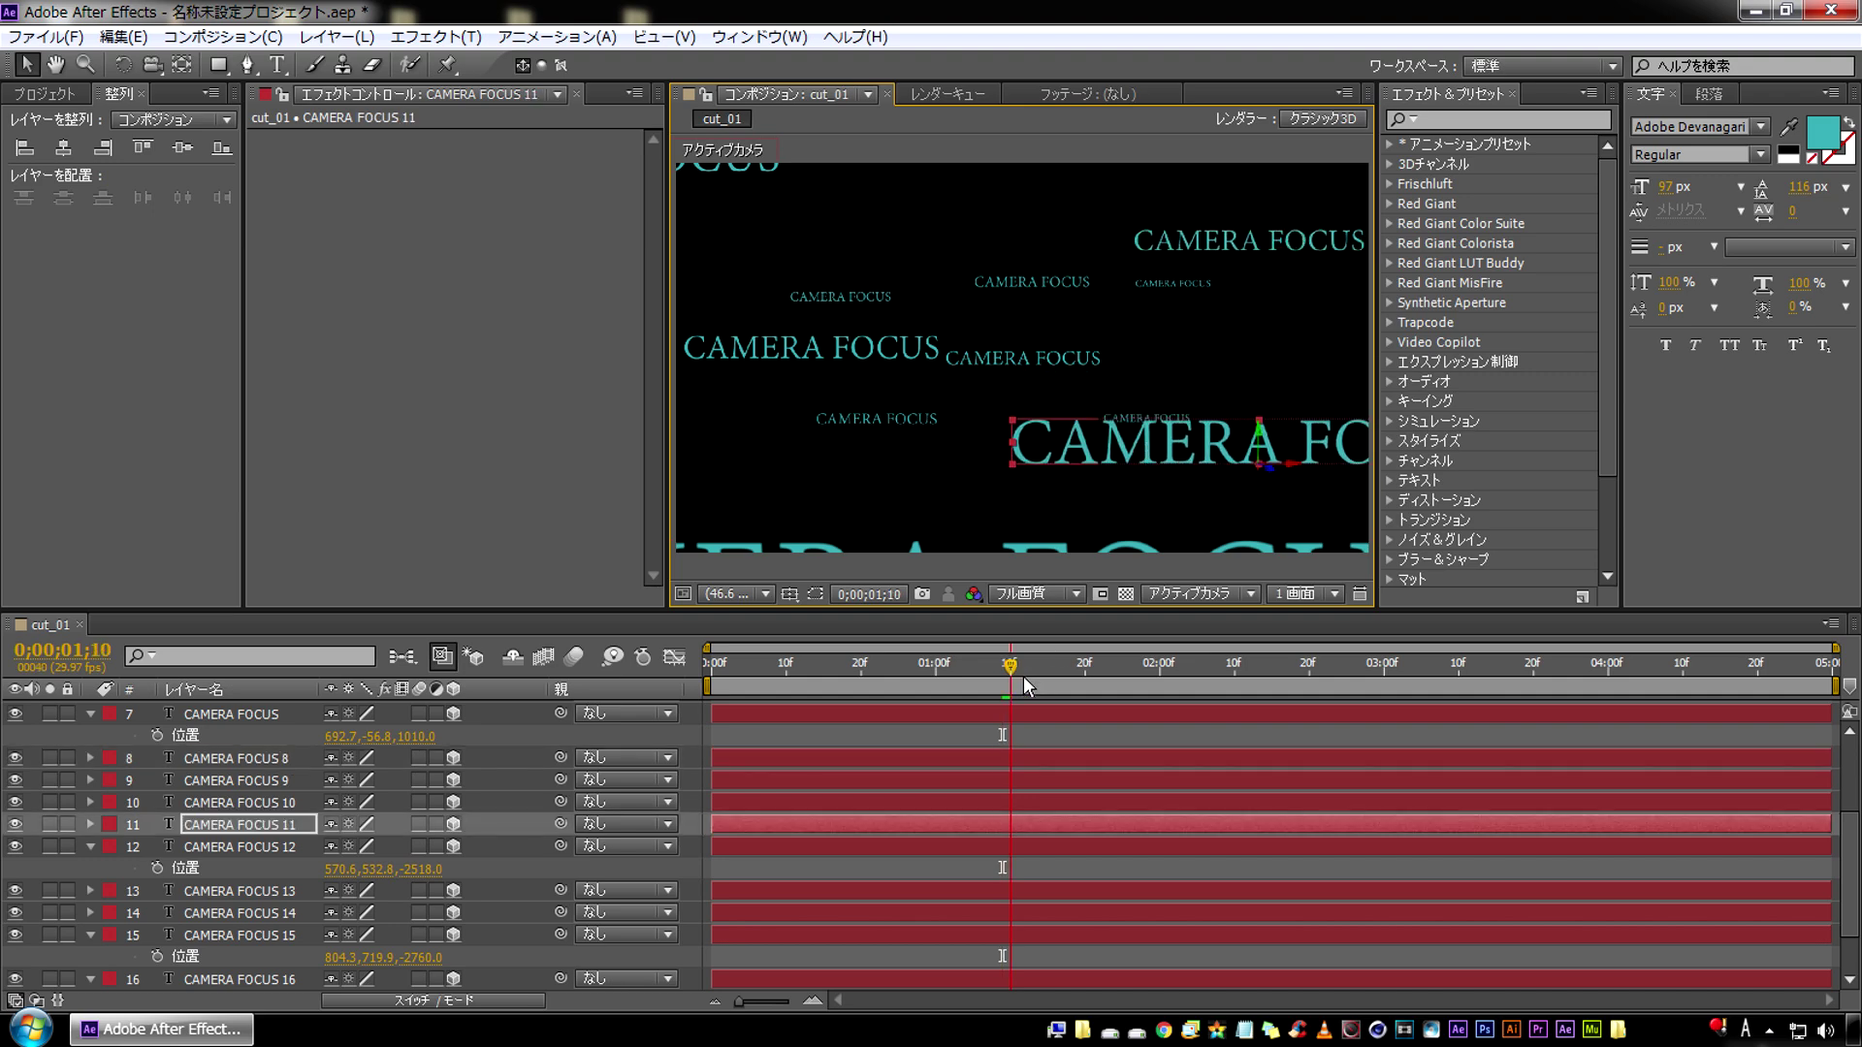
drag(1009, 681, 1385, 723)
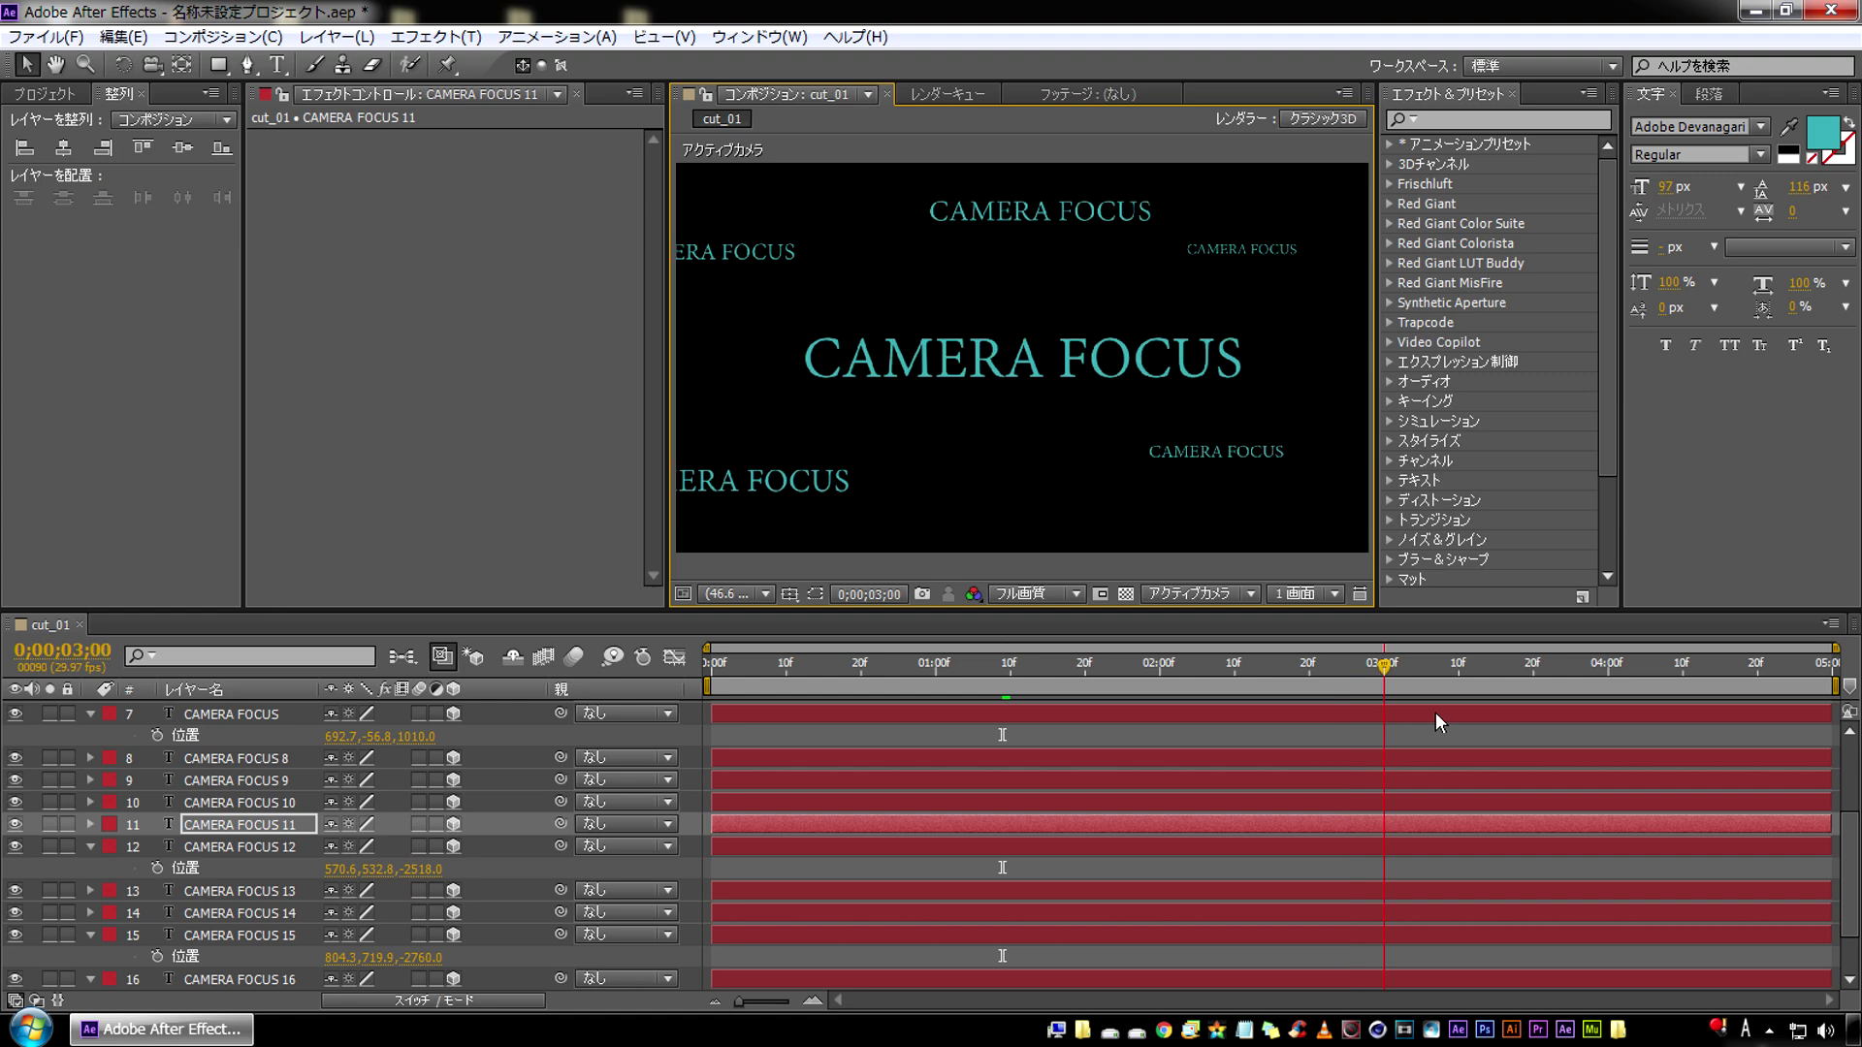
click(718, 665)
key(space)
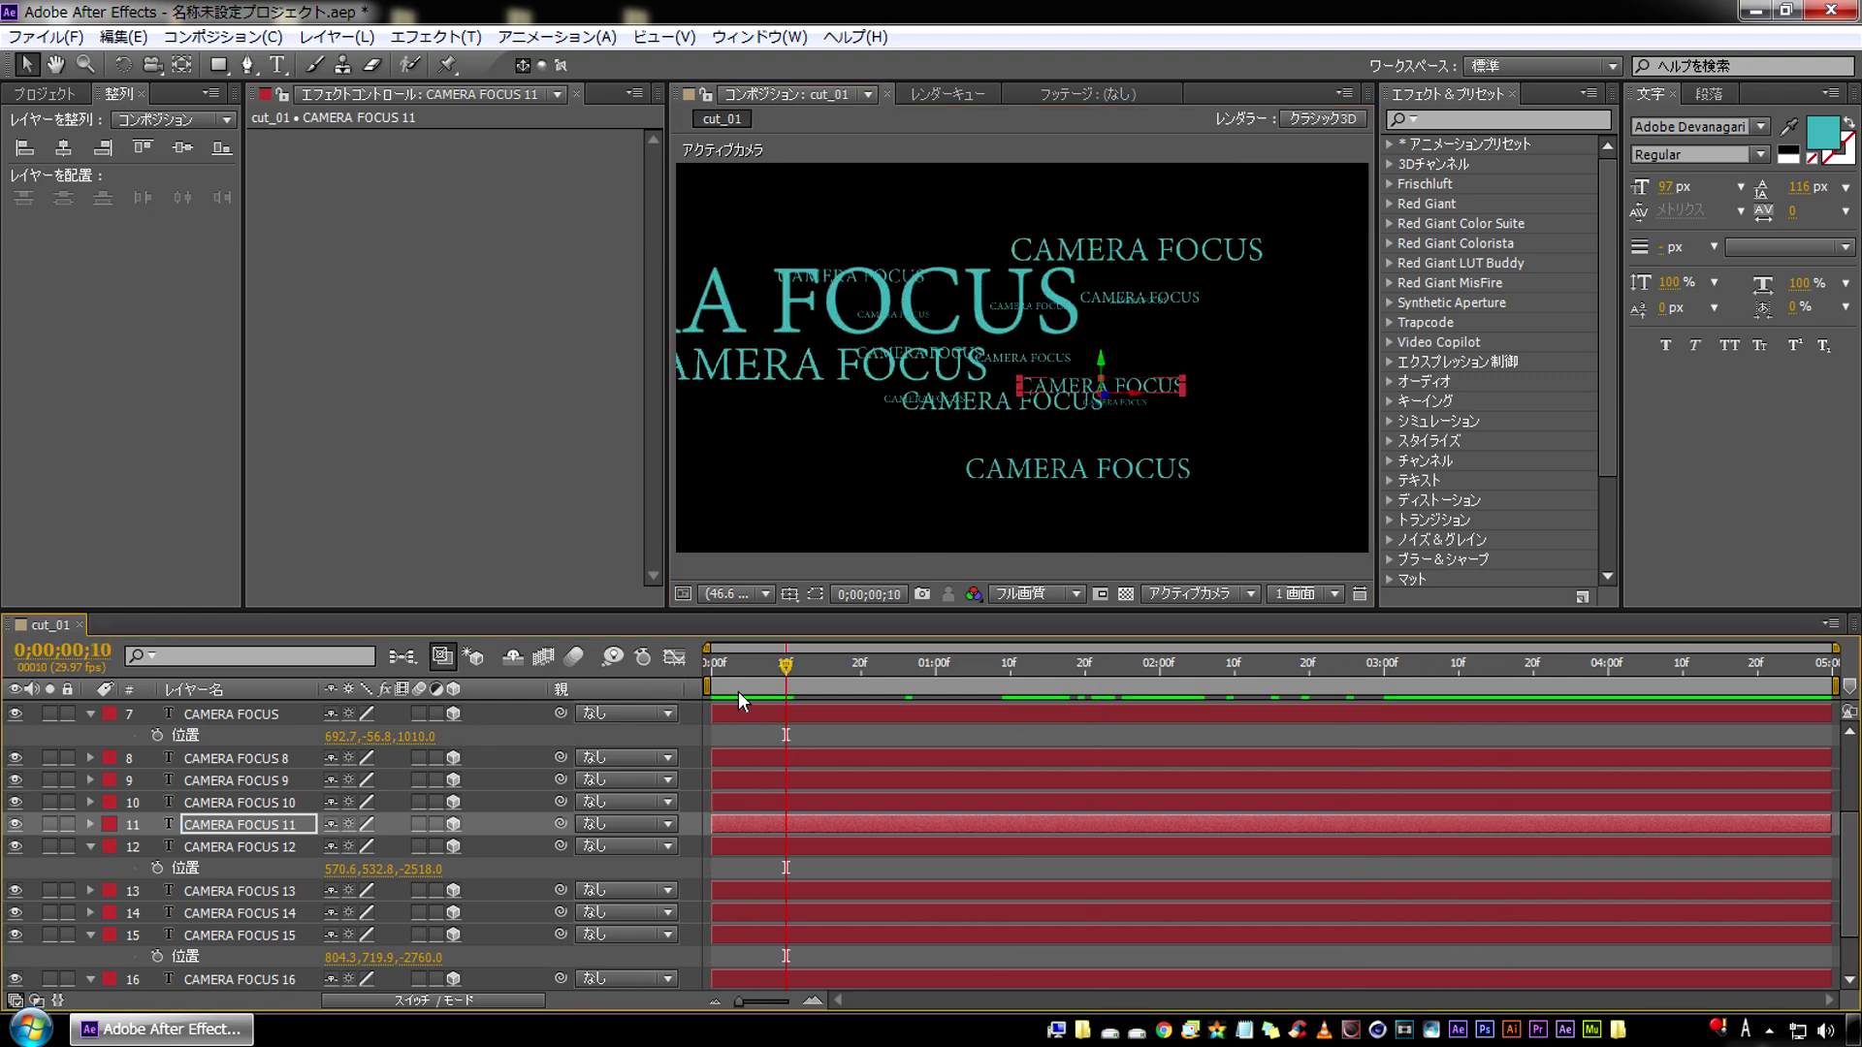
Stop the preview and move the CAMERA FOCUS 16 layer up and to the left in the viewer
key(space)
click(713, 320)
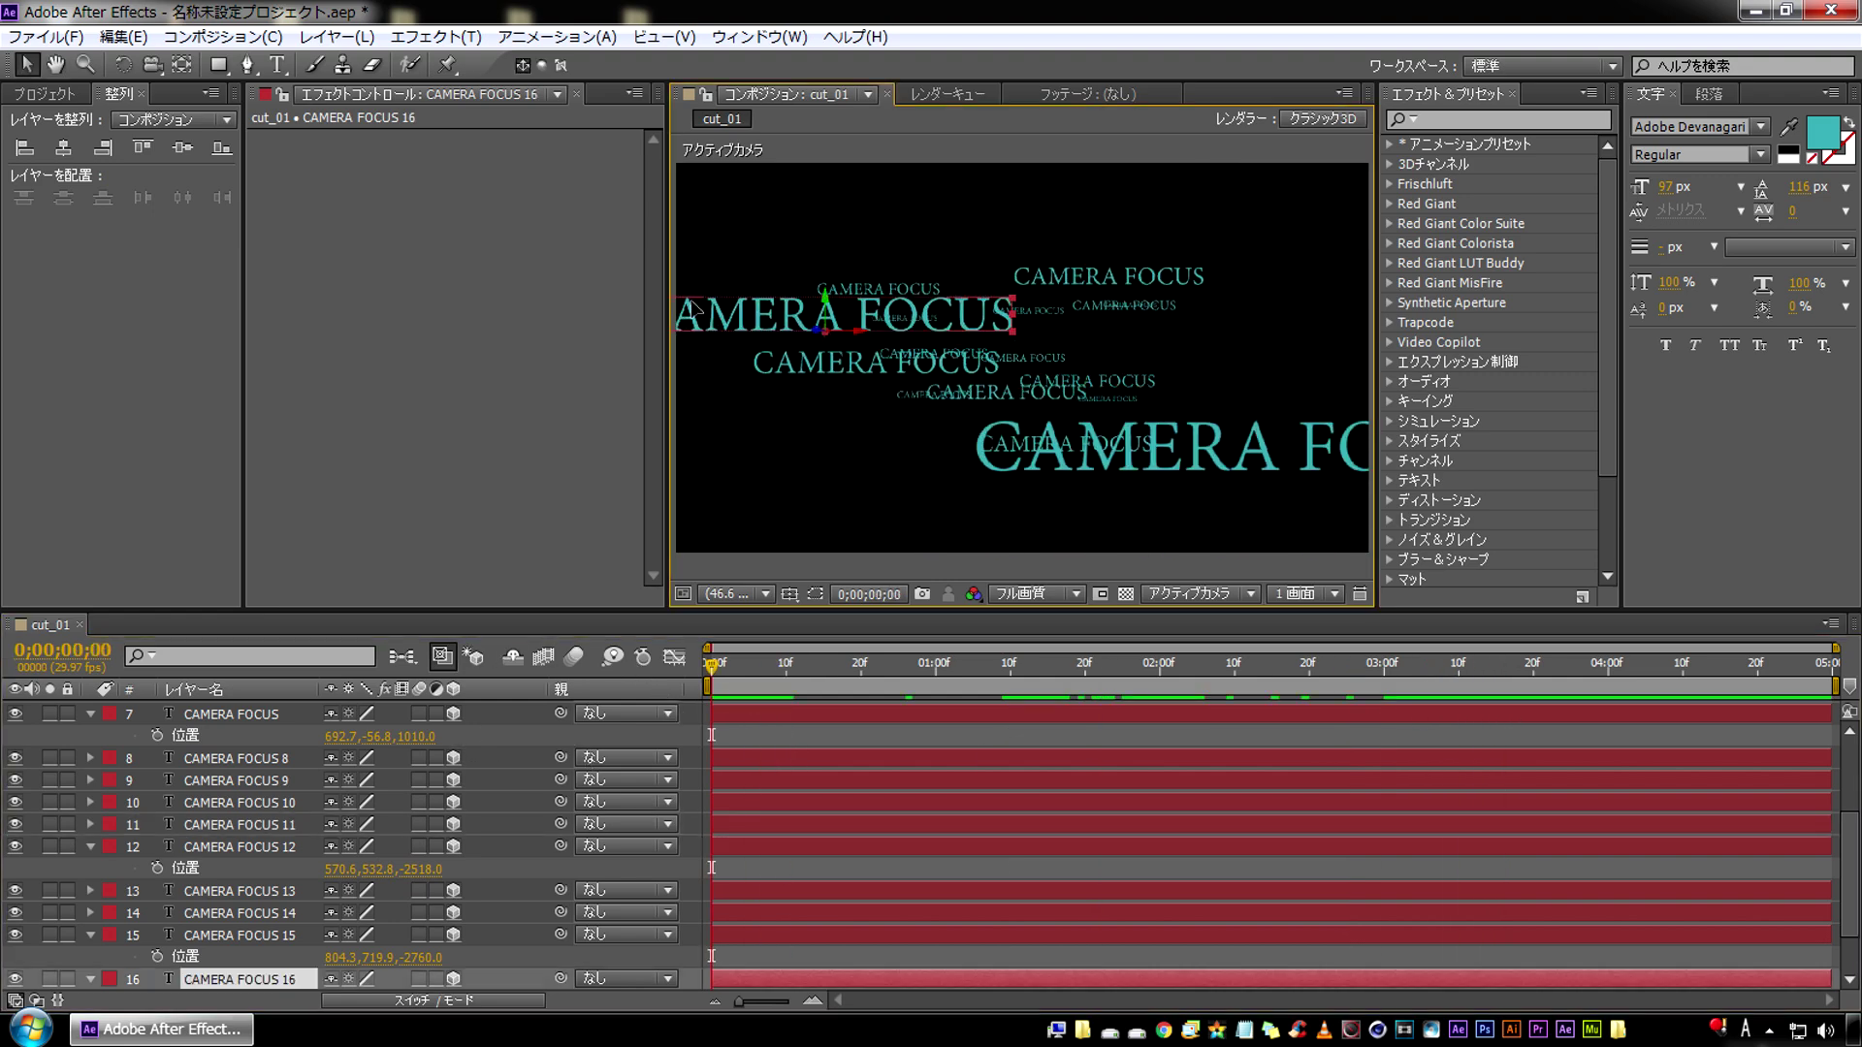
drag(713, 320, 632, 289)
click(734, 667)
Scrub the timeline, deselect the layer, and play a full preview of cut_01's camera push
drag(755, 677, 1189, 693)
click(807, 733)
key(space)
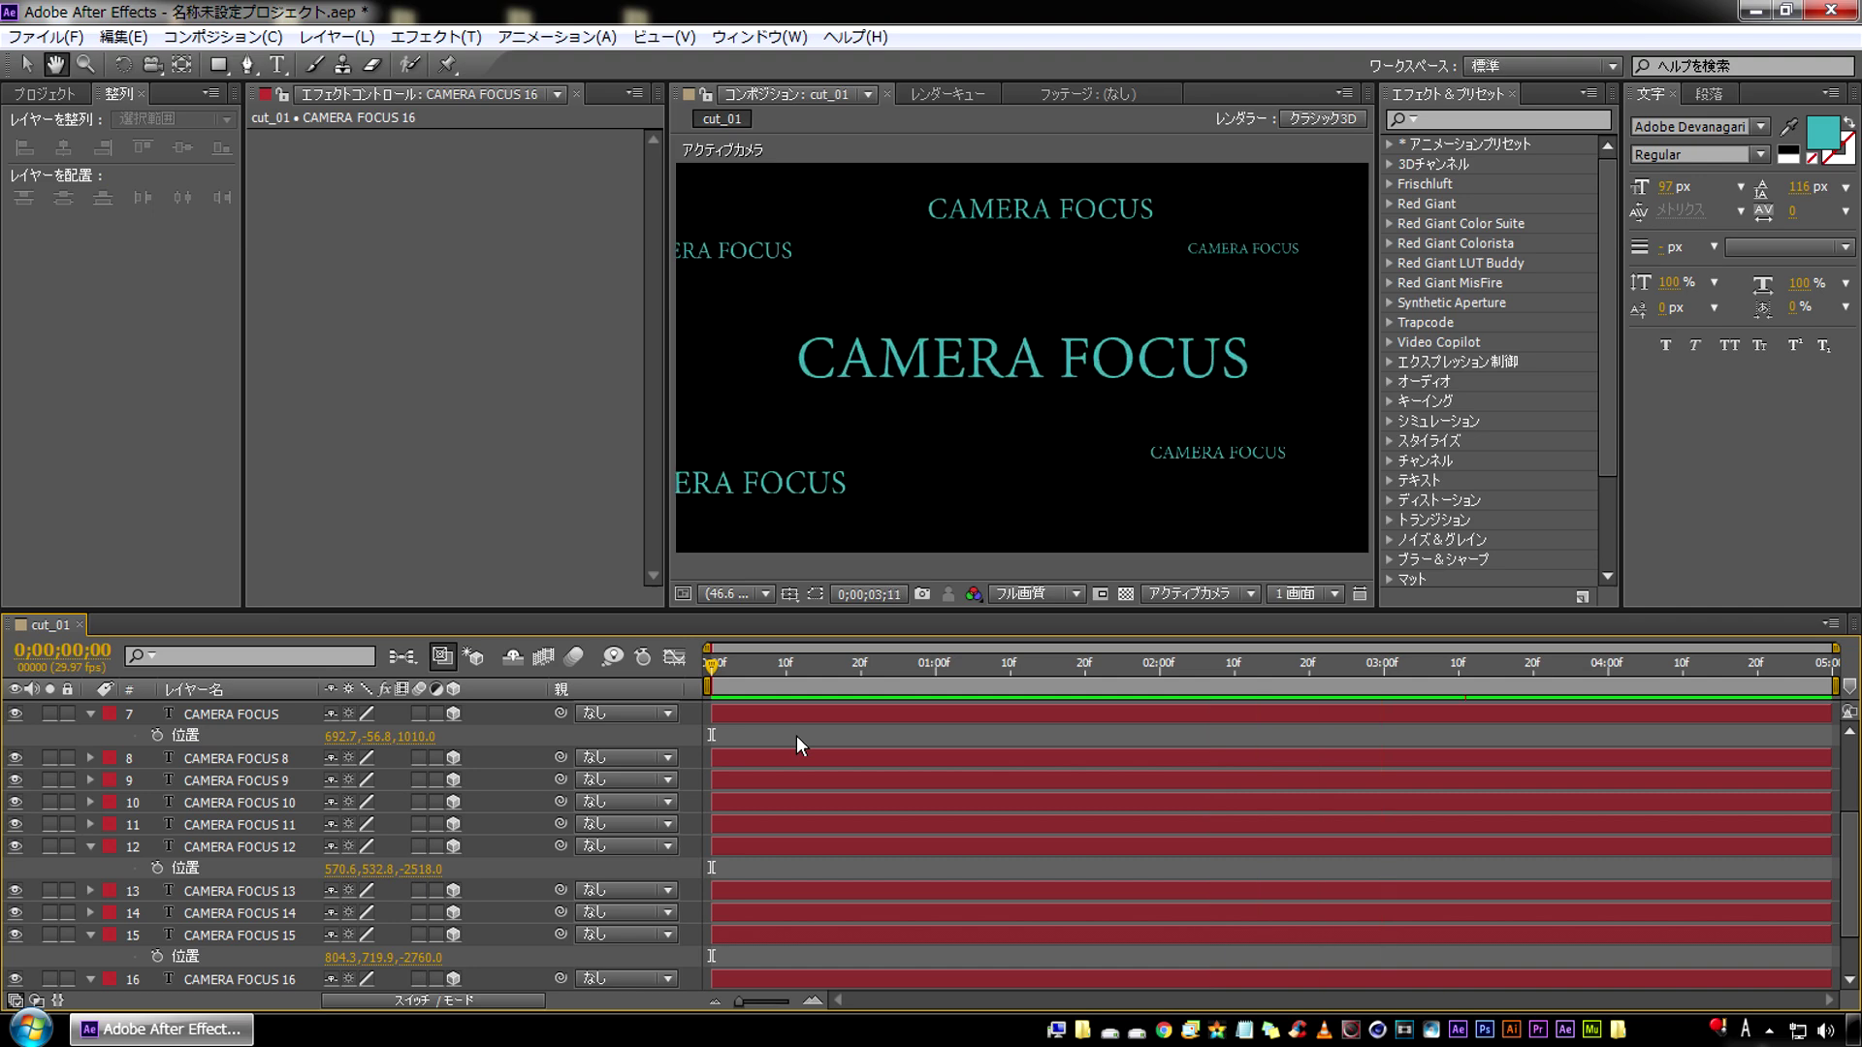
scroll(1185, 713, up, 5)
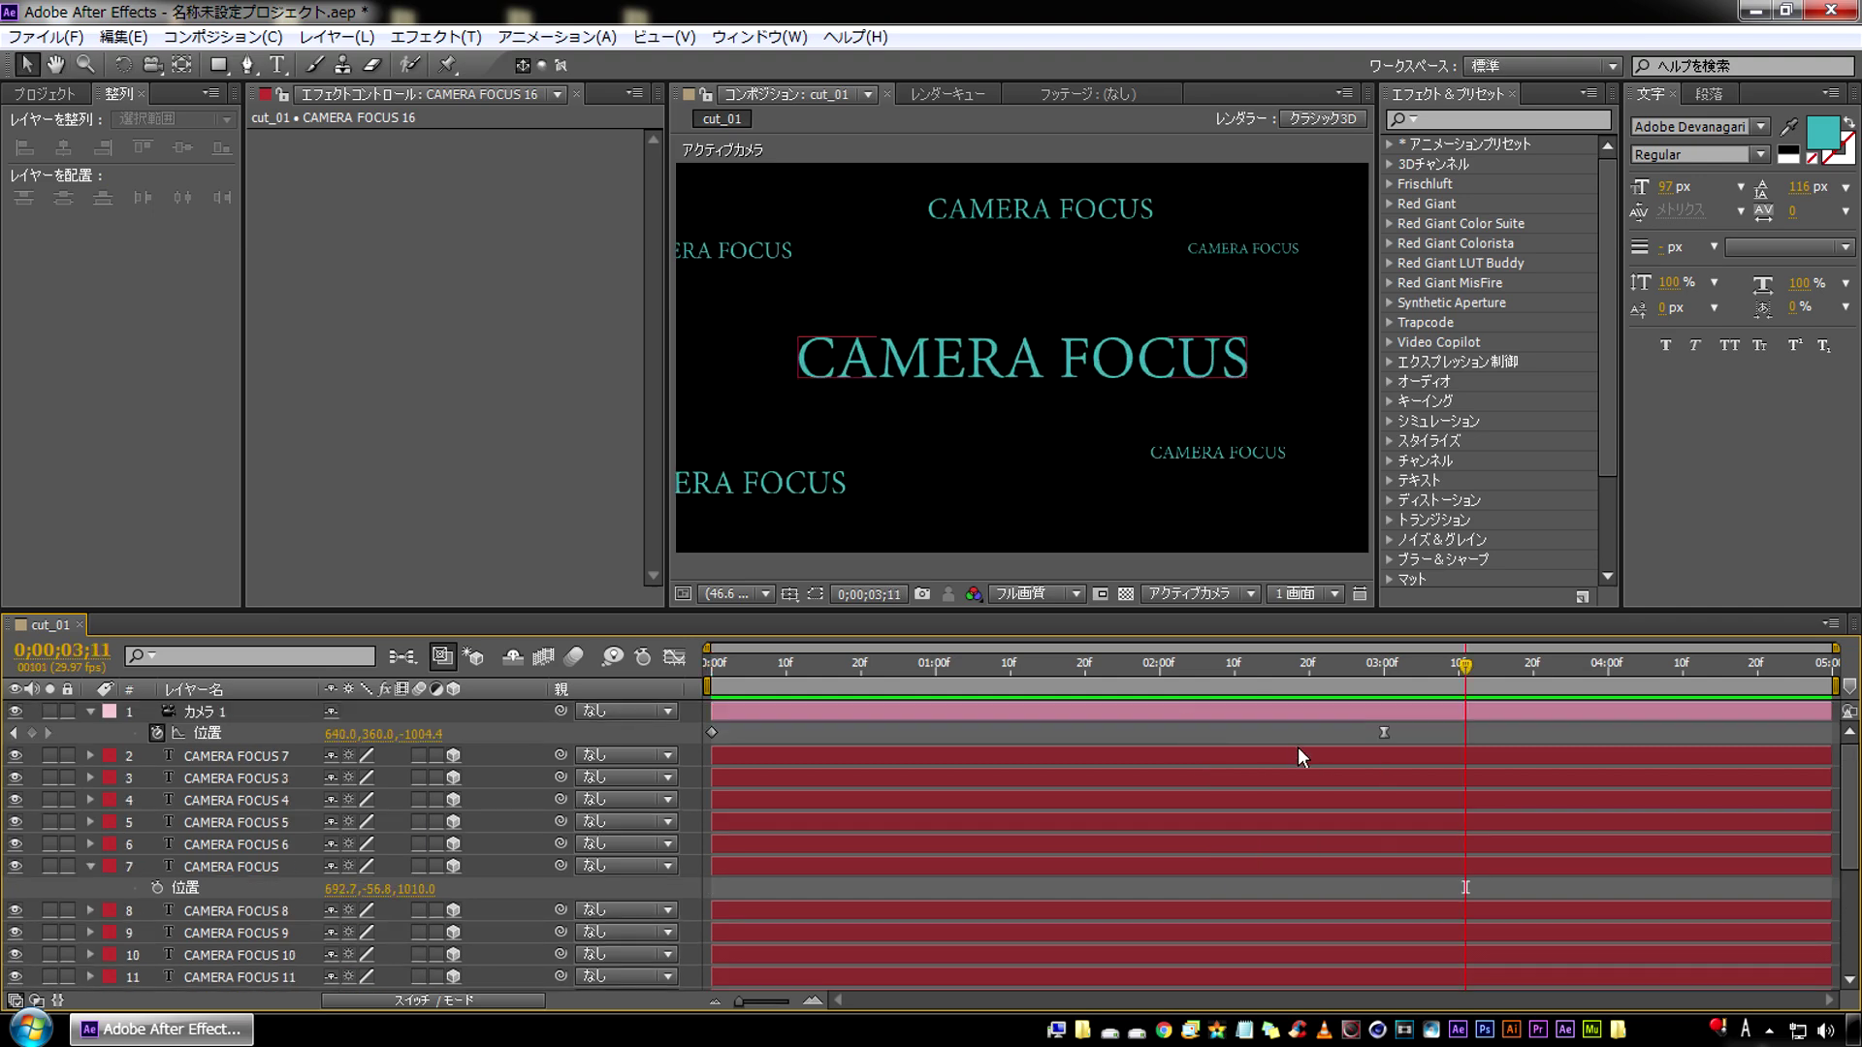
Jump to Camera 1's 3-second Position keyframe and replay the camera push from the start
click(14, 733)
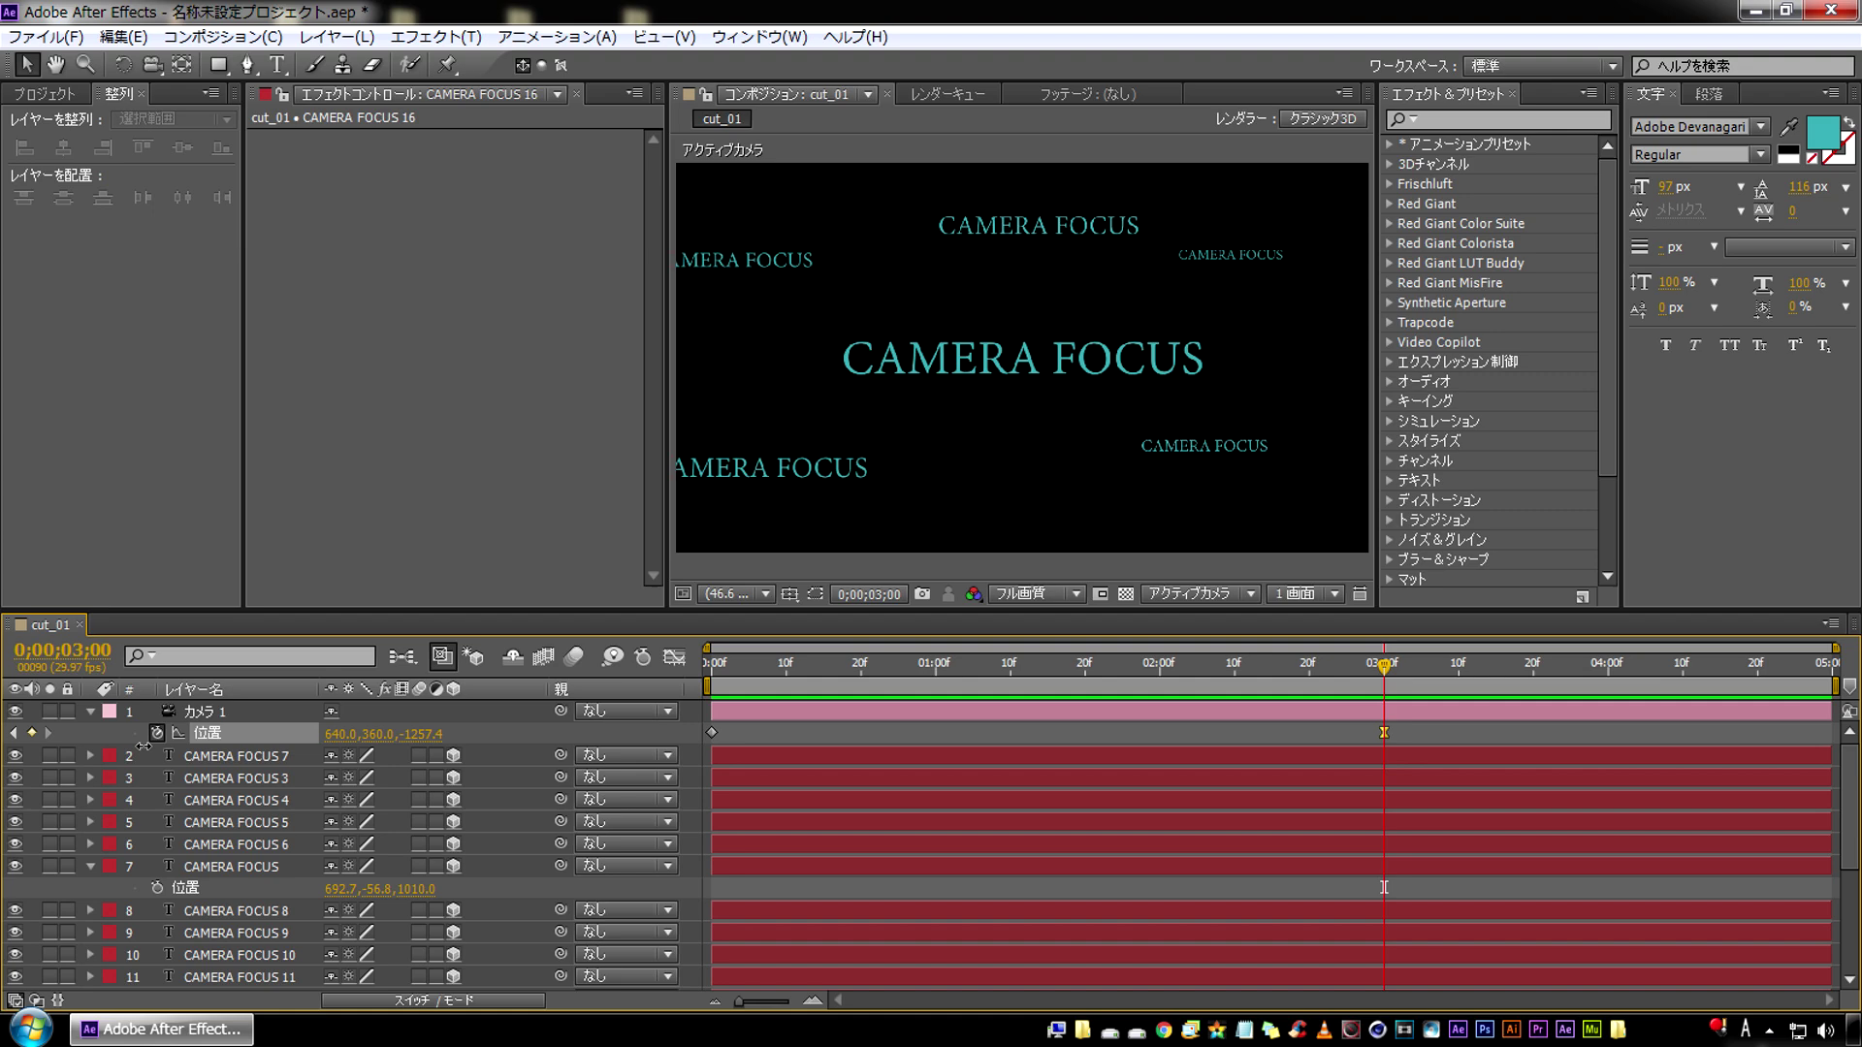
click(204, 711)
key(space)
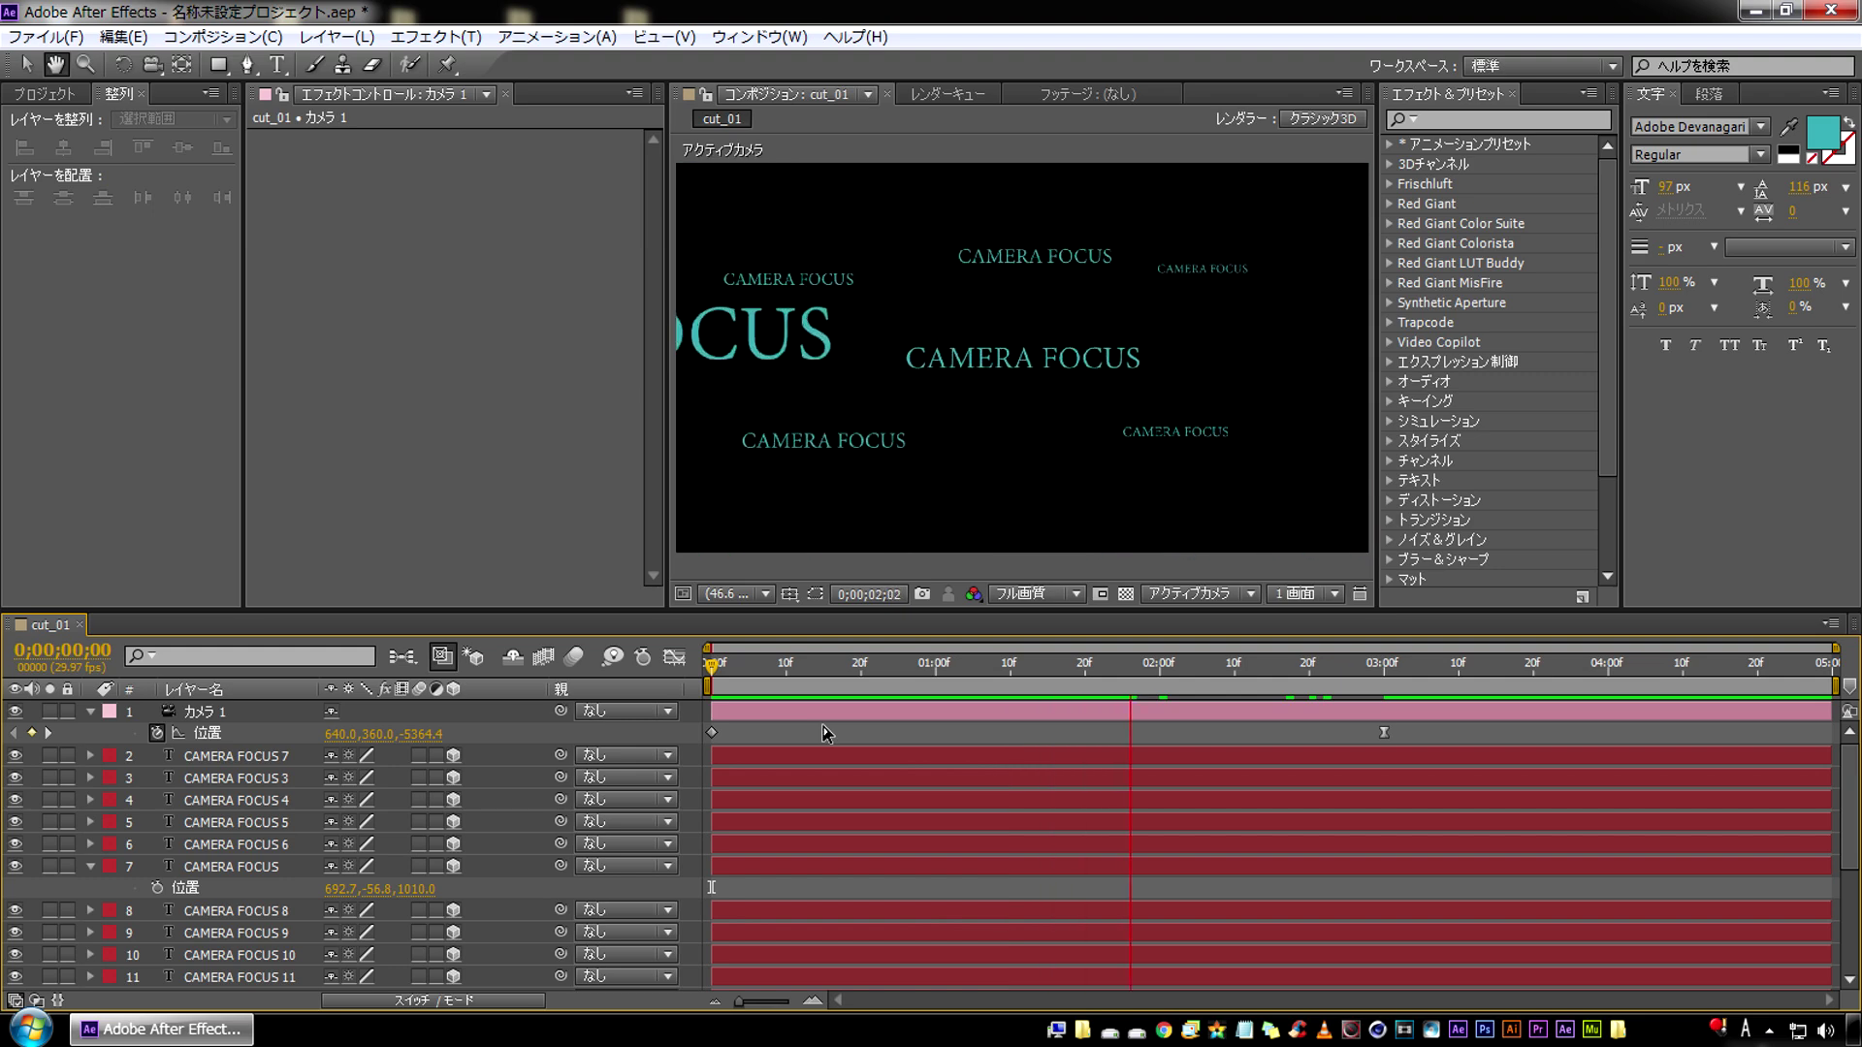
key(space)
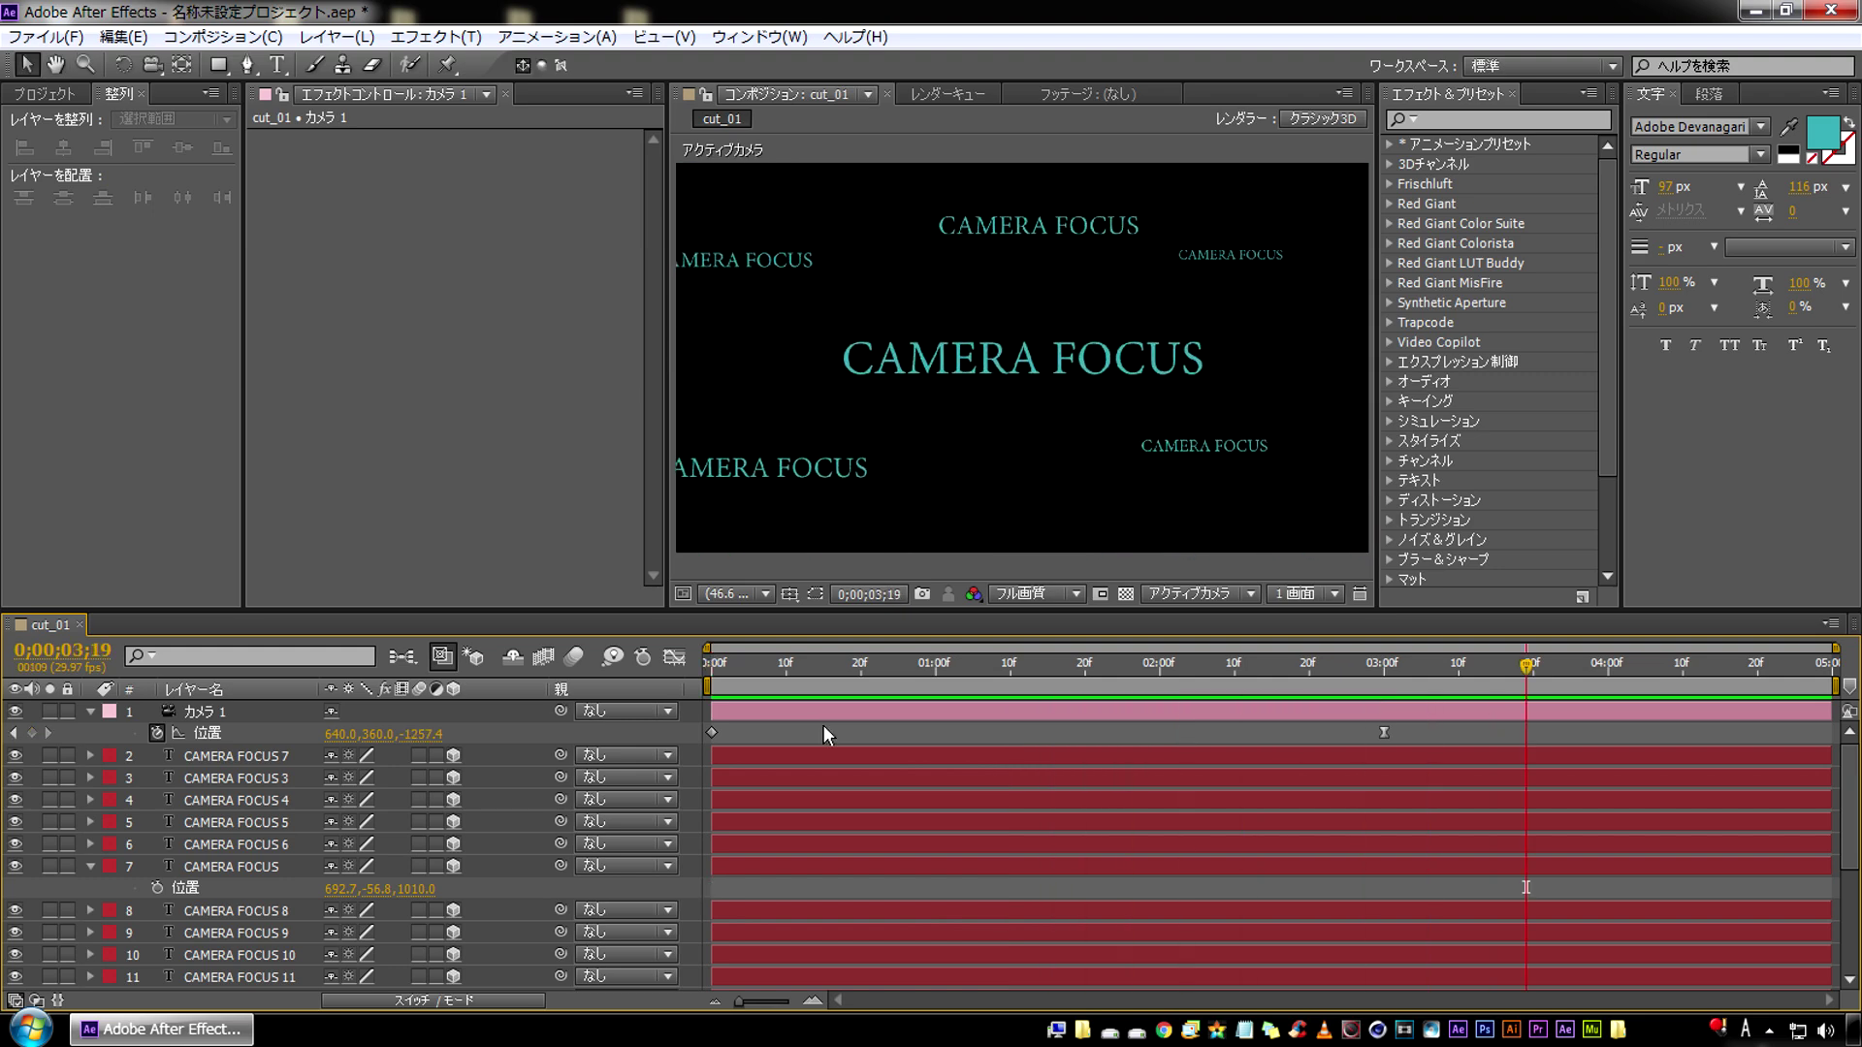
key(Home)
key(space)
Scrub Camera 1's move to the frame where it settles at Z −1257.4, around 3;02
drag(781, 678, 1144, 704)
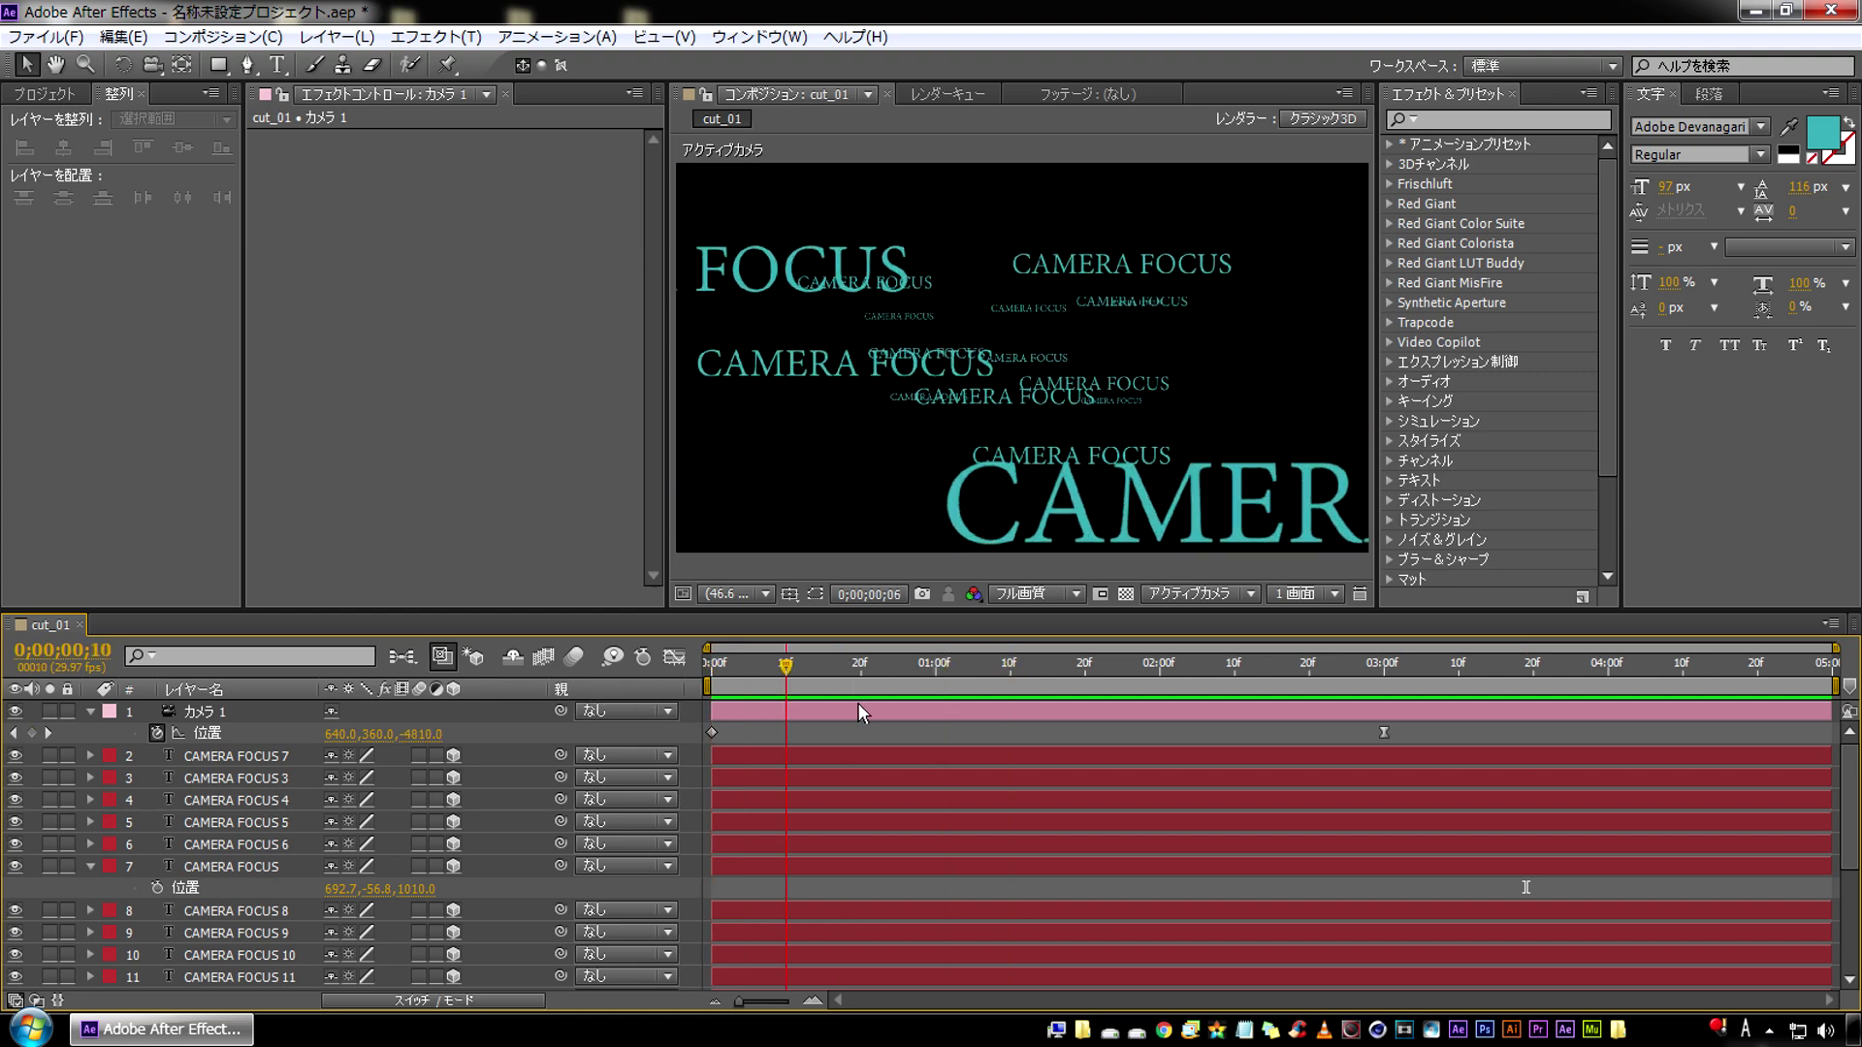
drag(1145, 704, 1394, 690)
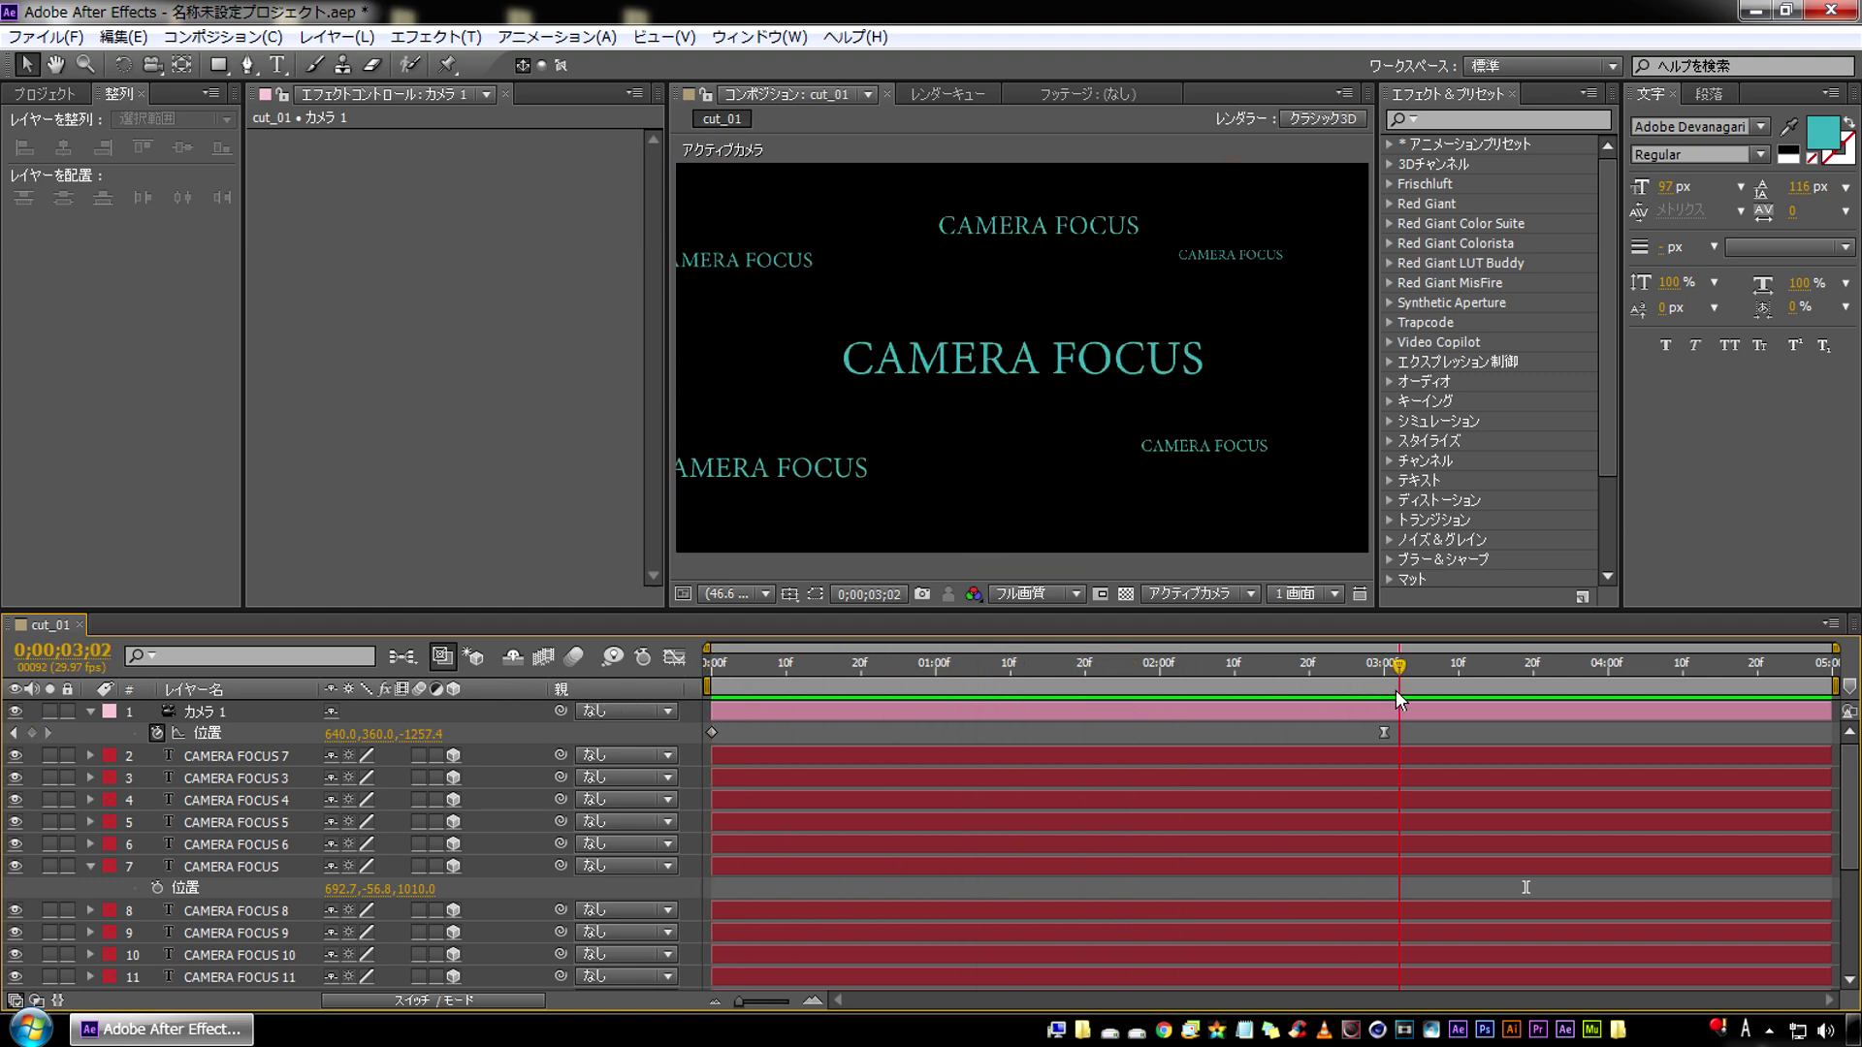
click(236, 716)
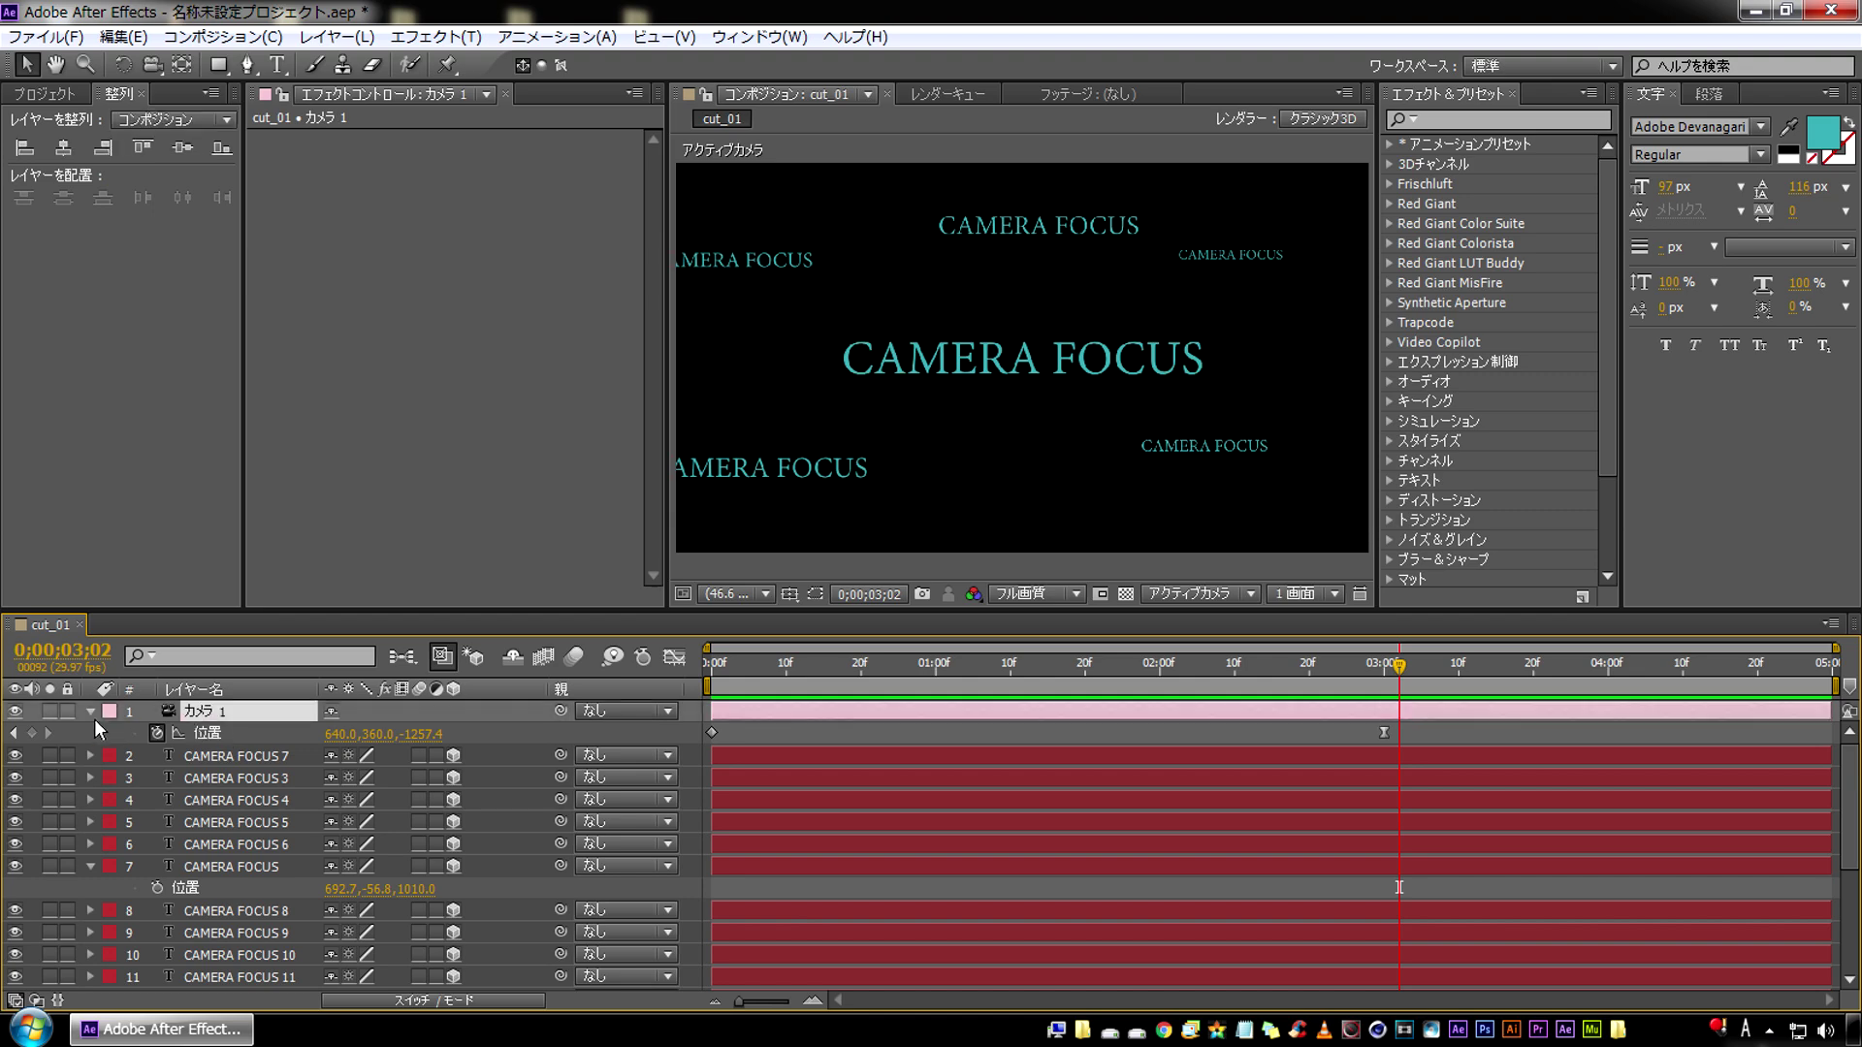
In Camera 1's Camera Options, turn Depth of Field on and raise Aperture to 272.7 pixels
click(91, 712)
click(91, 713)
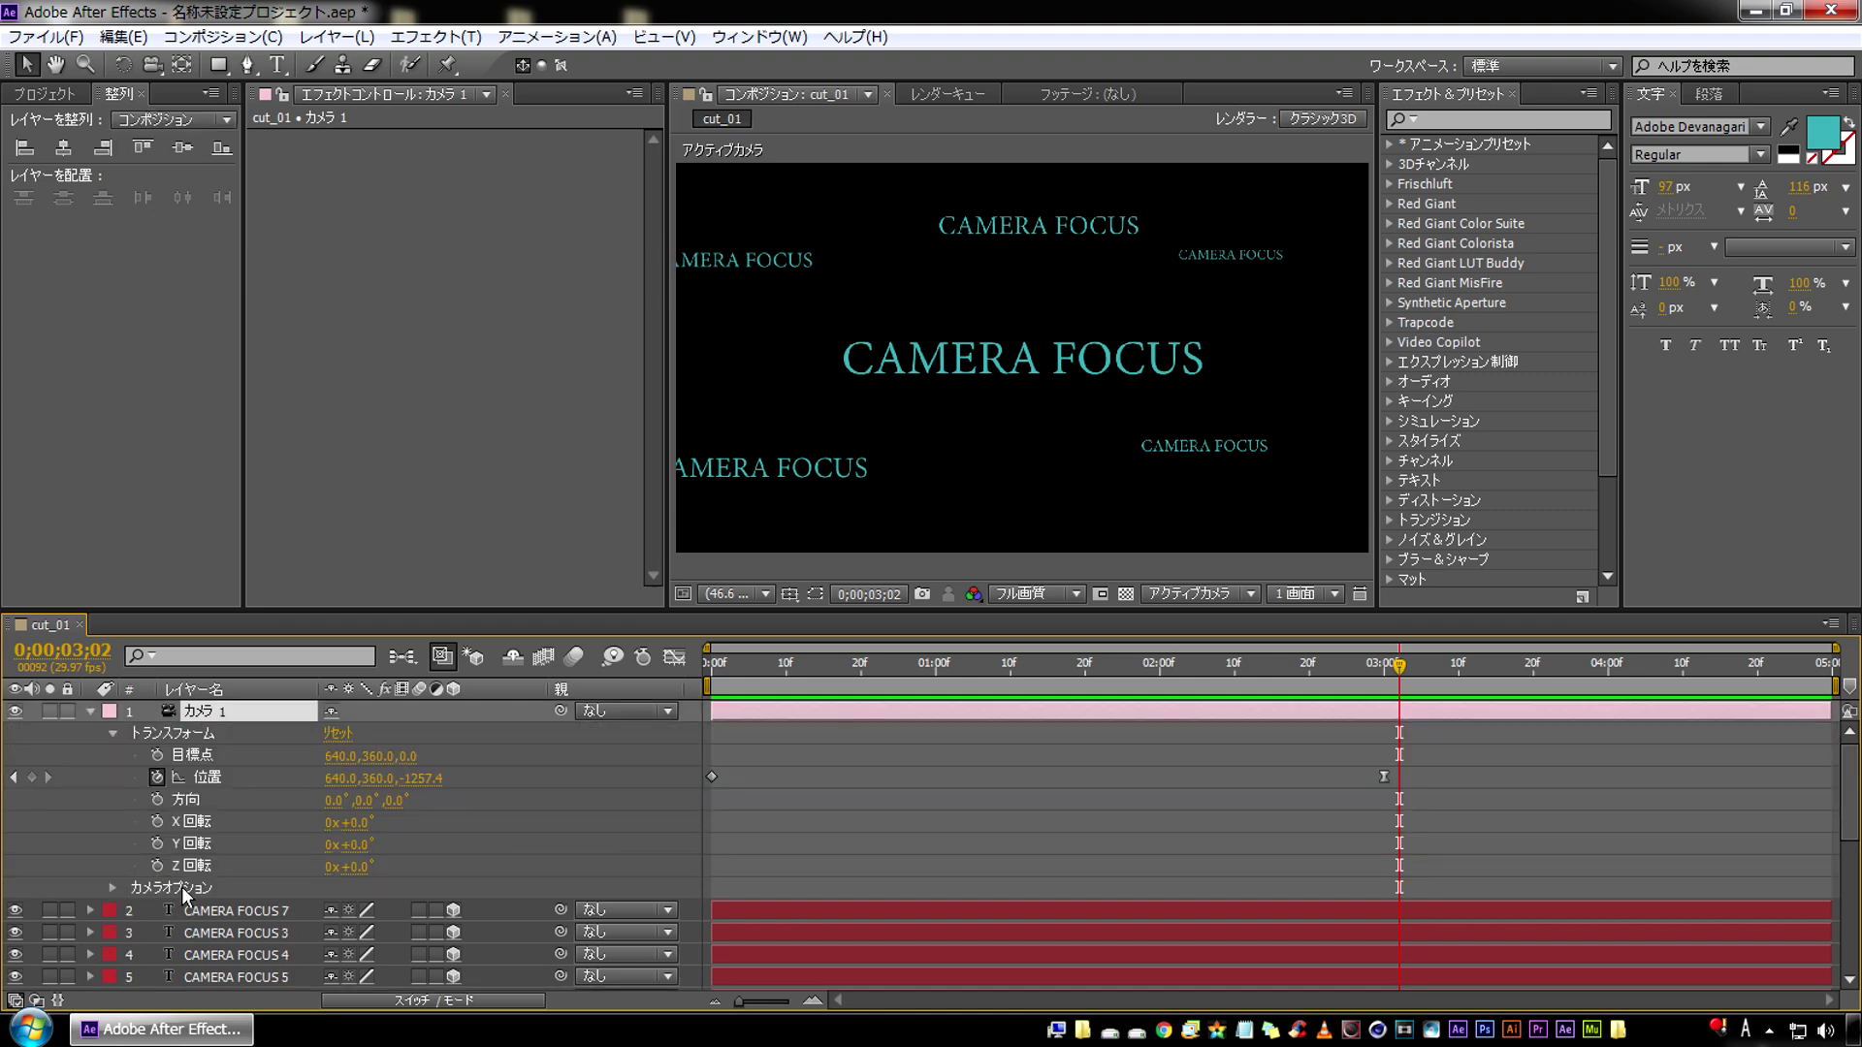
click(182, 887)
click(111, 888)
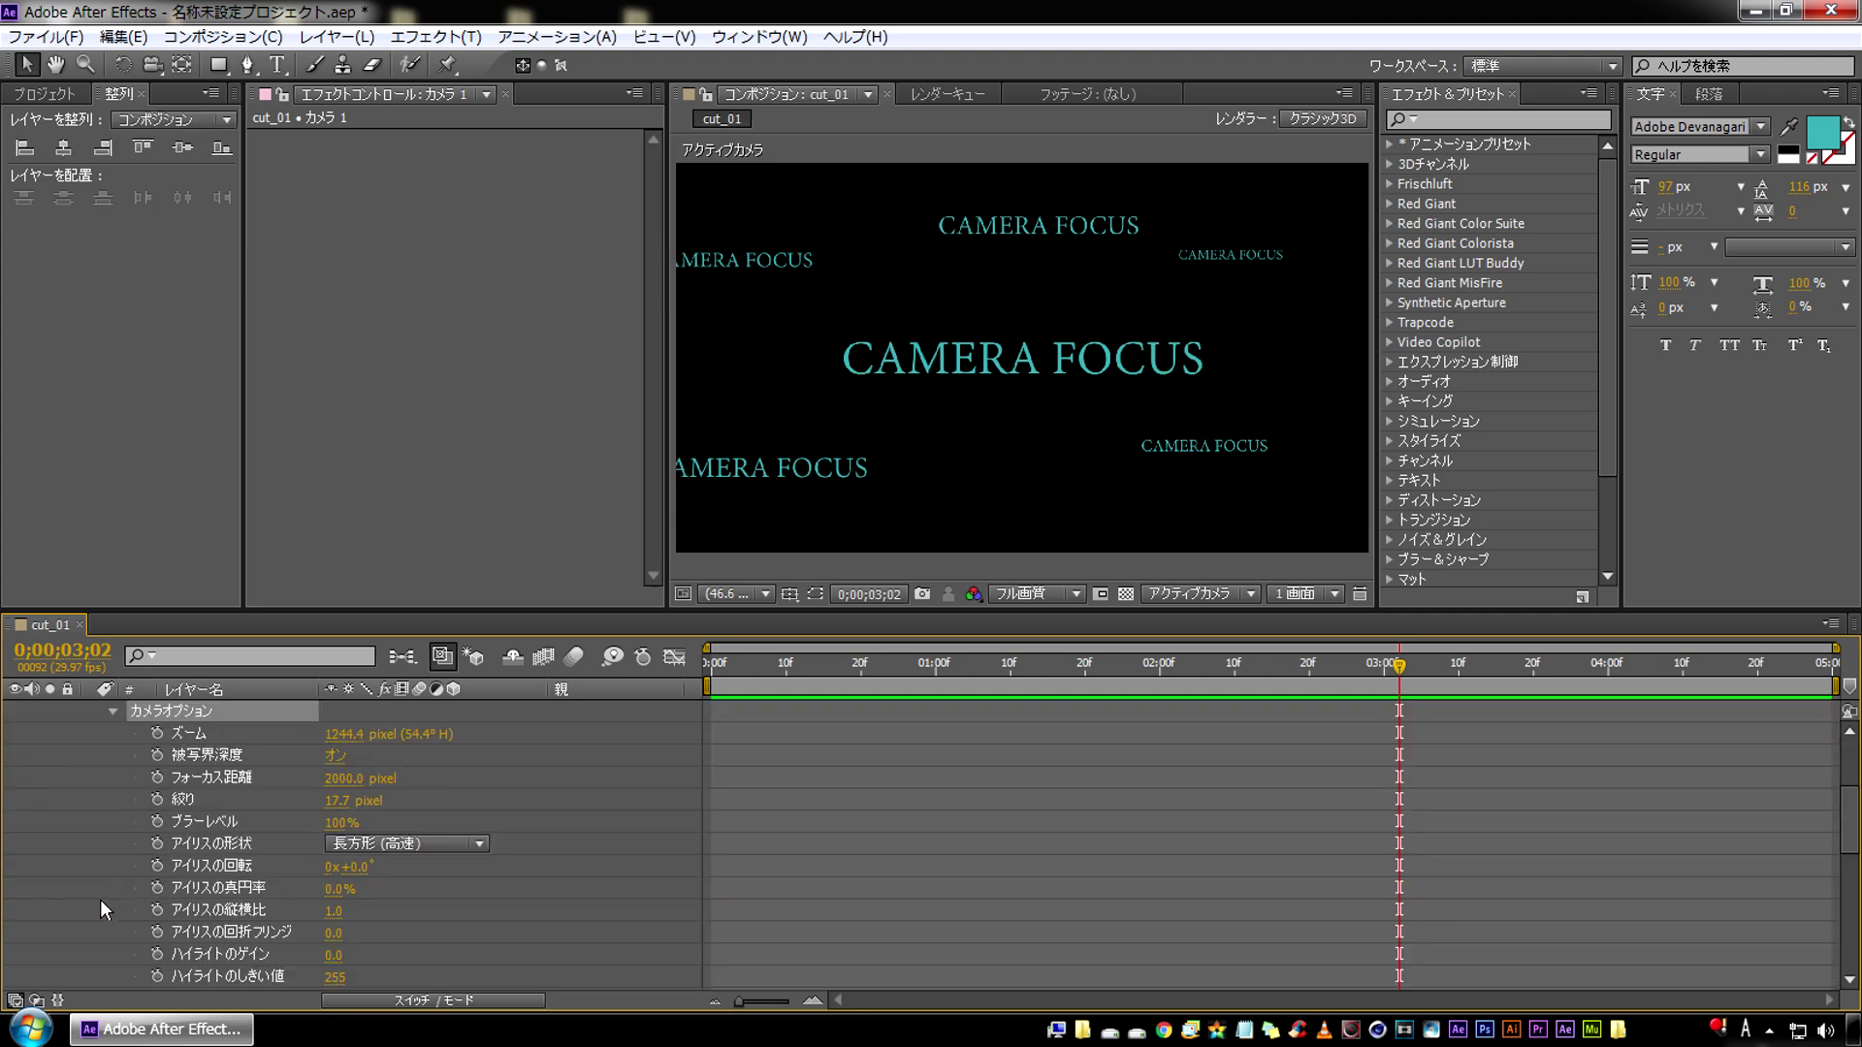
click(231, 756)
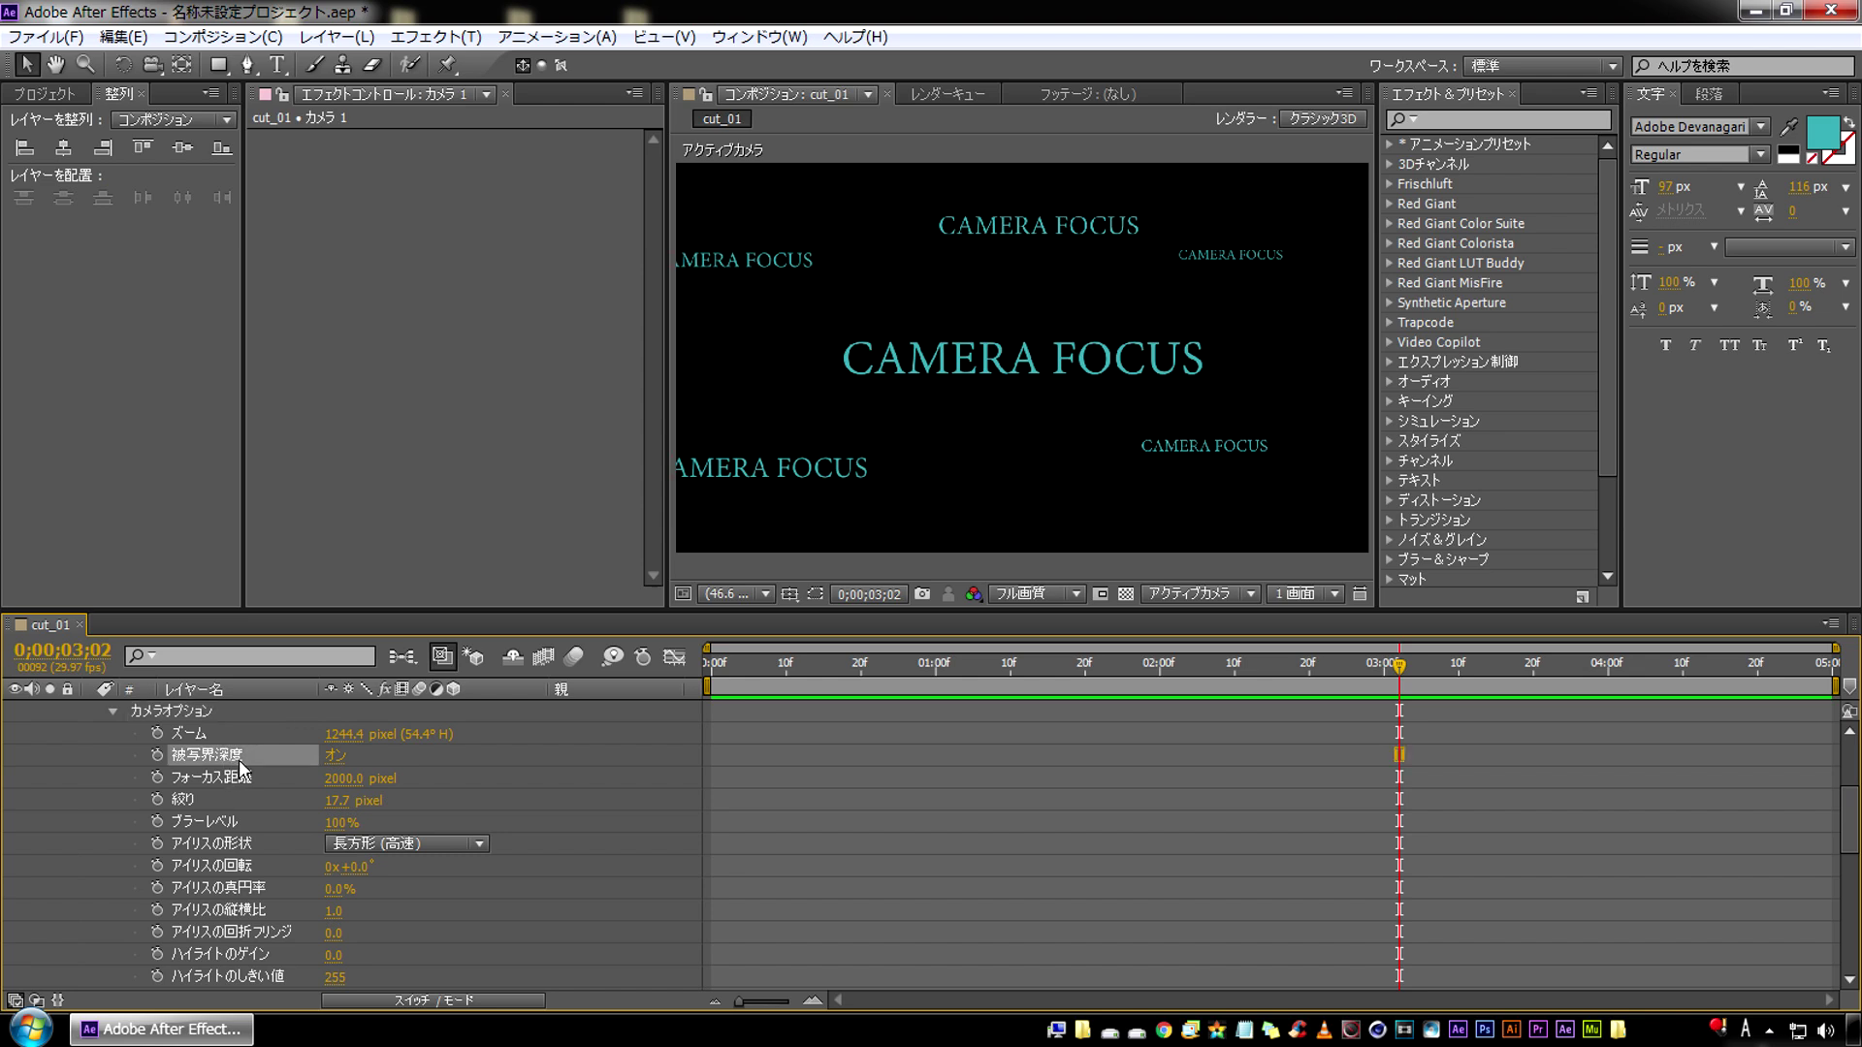
click(334, 757)
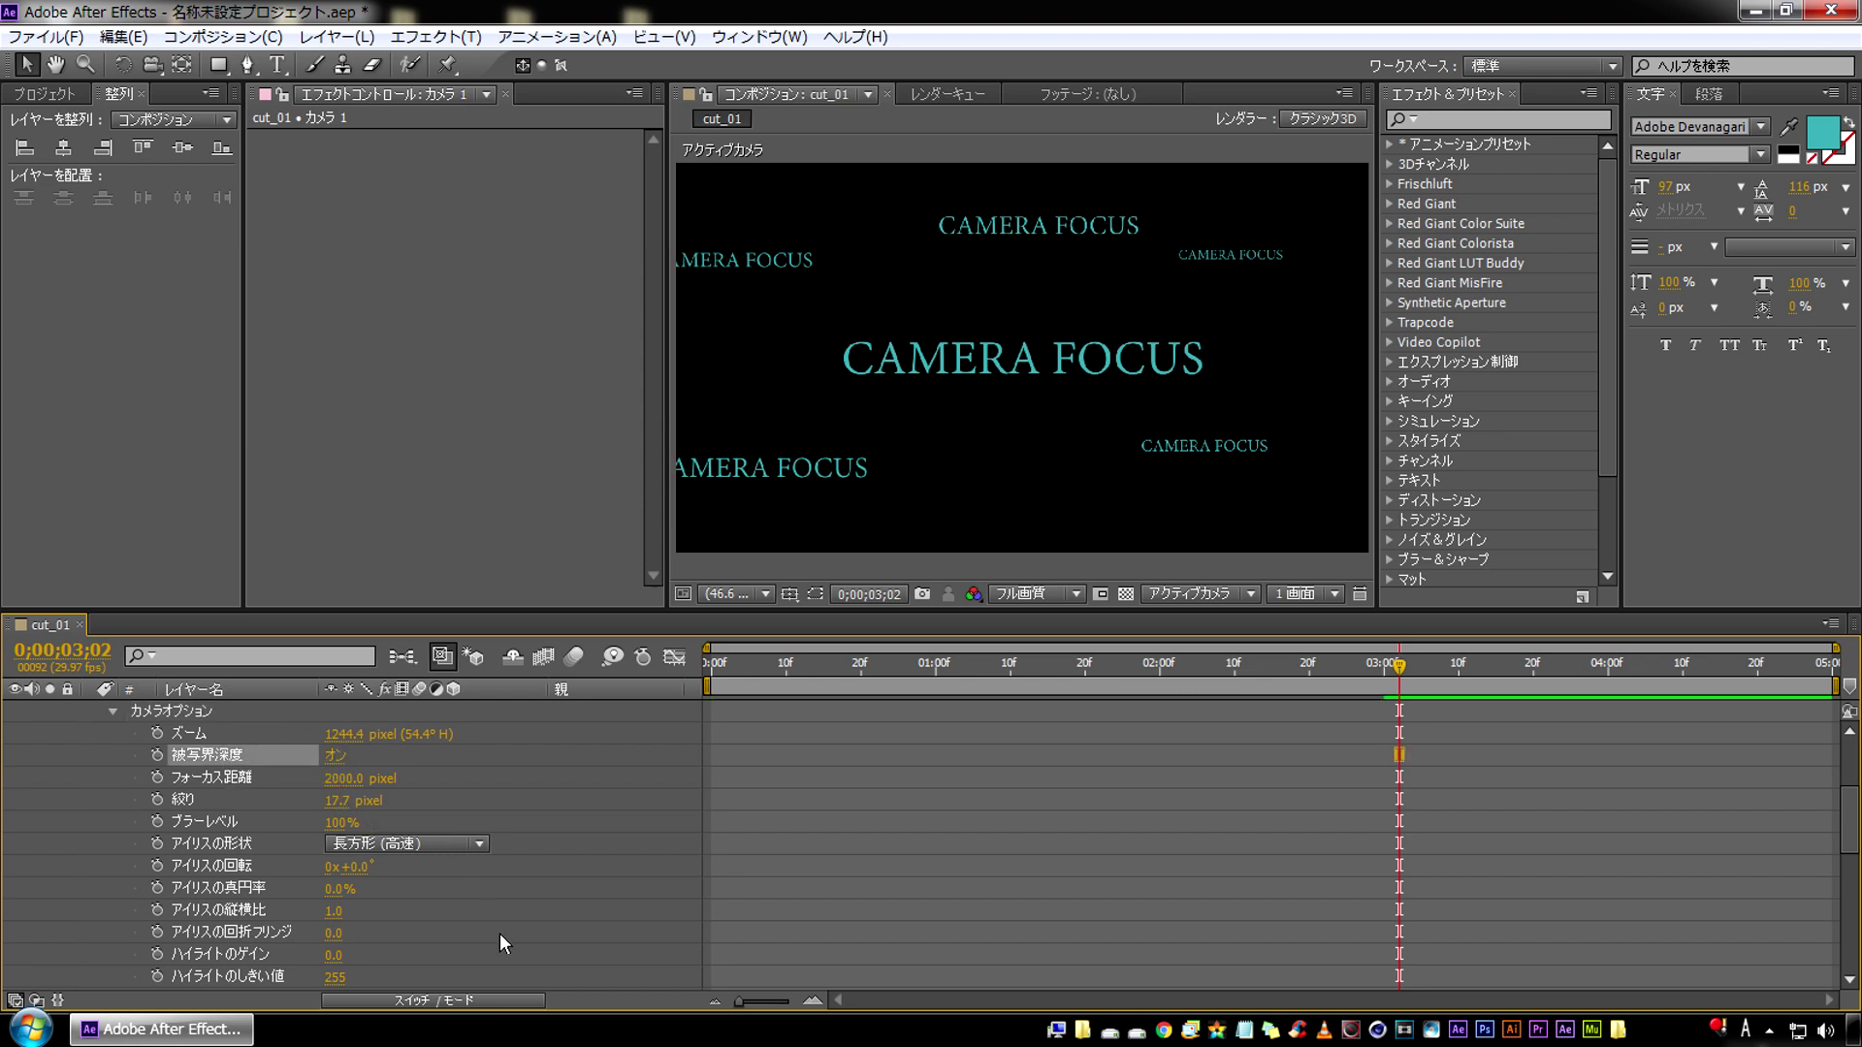
drag(337, 801, 635, 796)
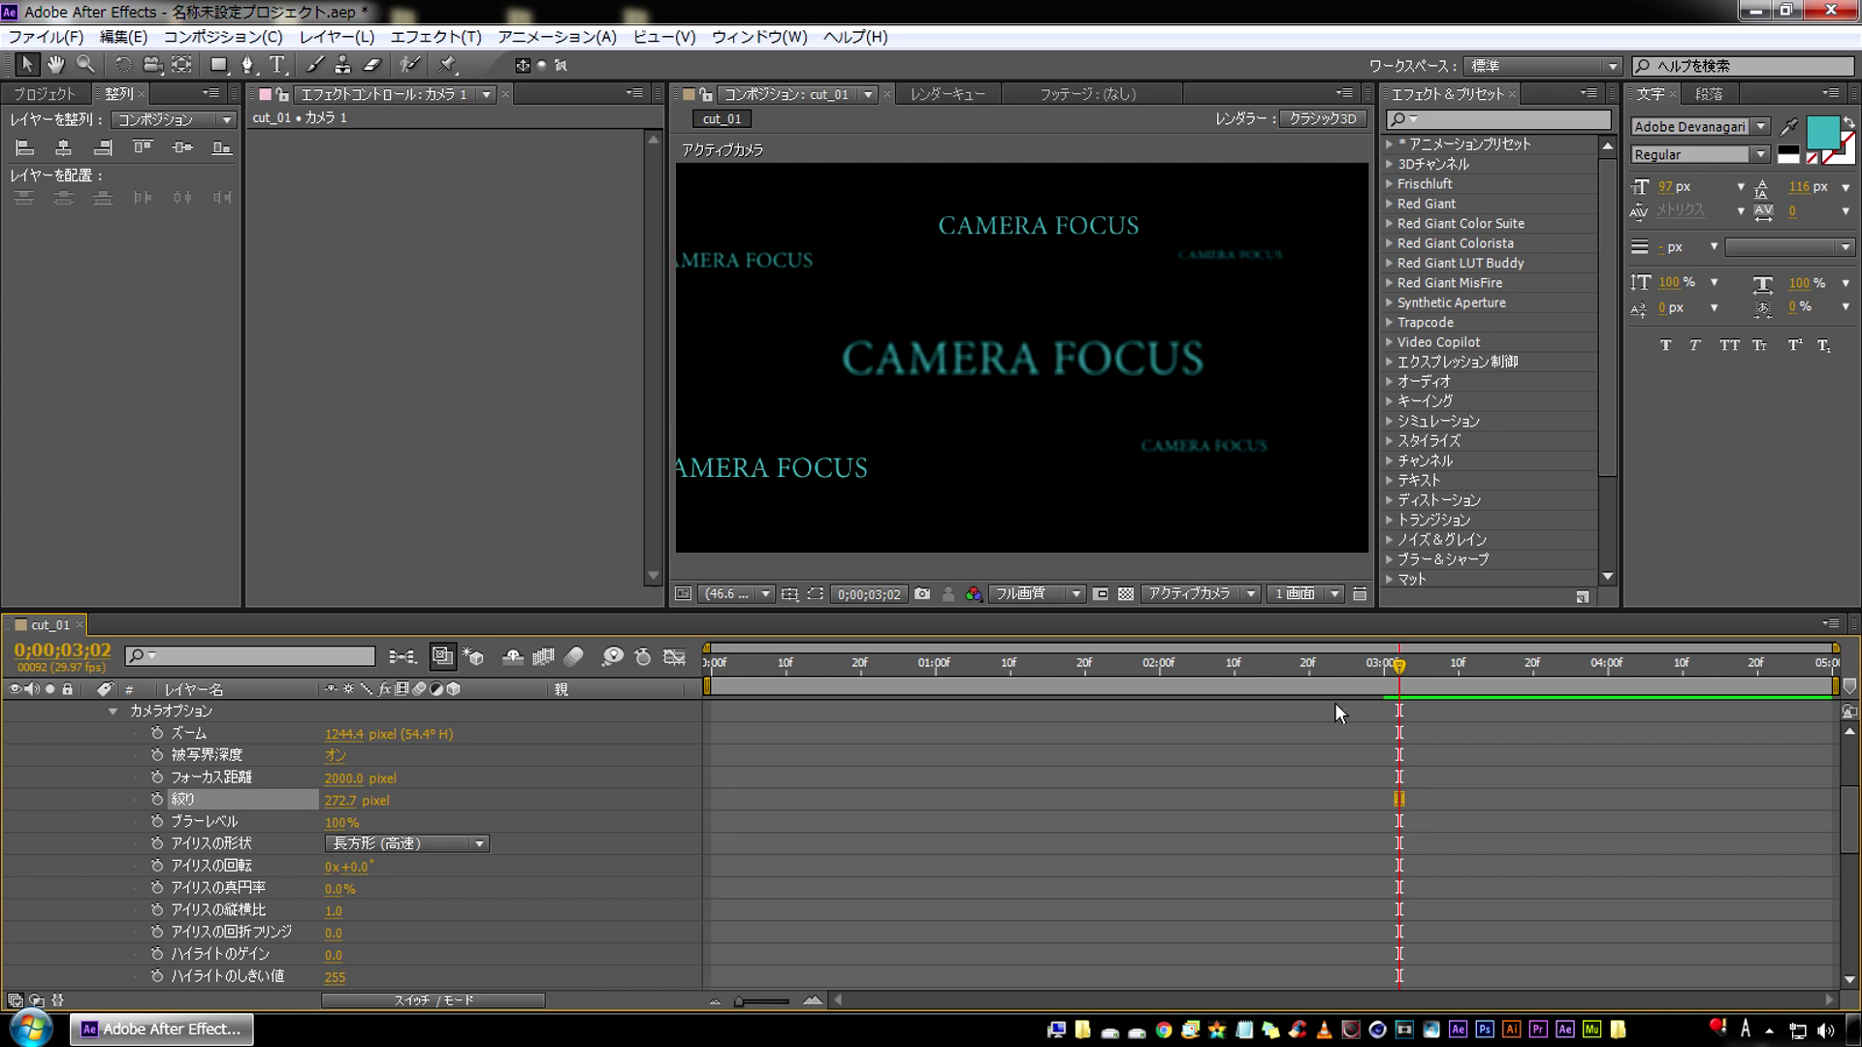
drag(1371, 675, 589, 706)
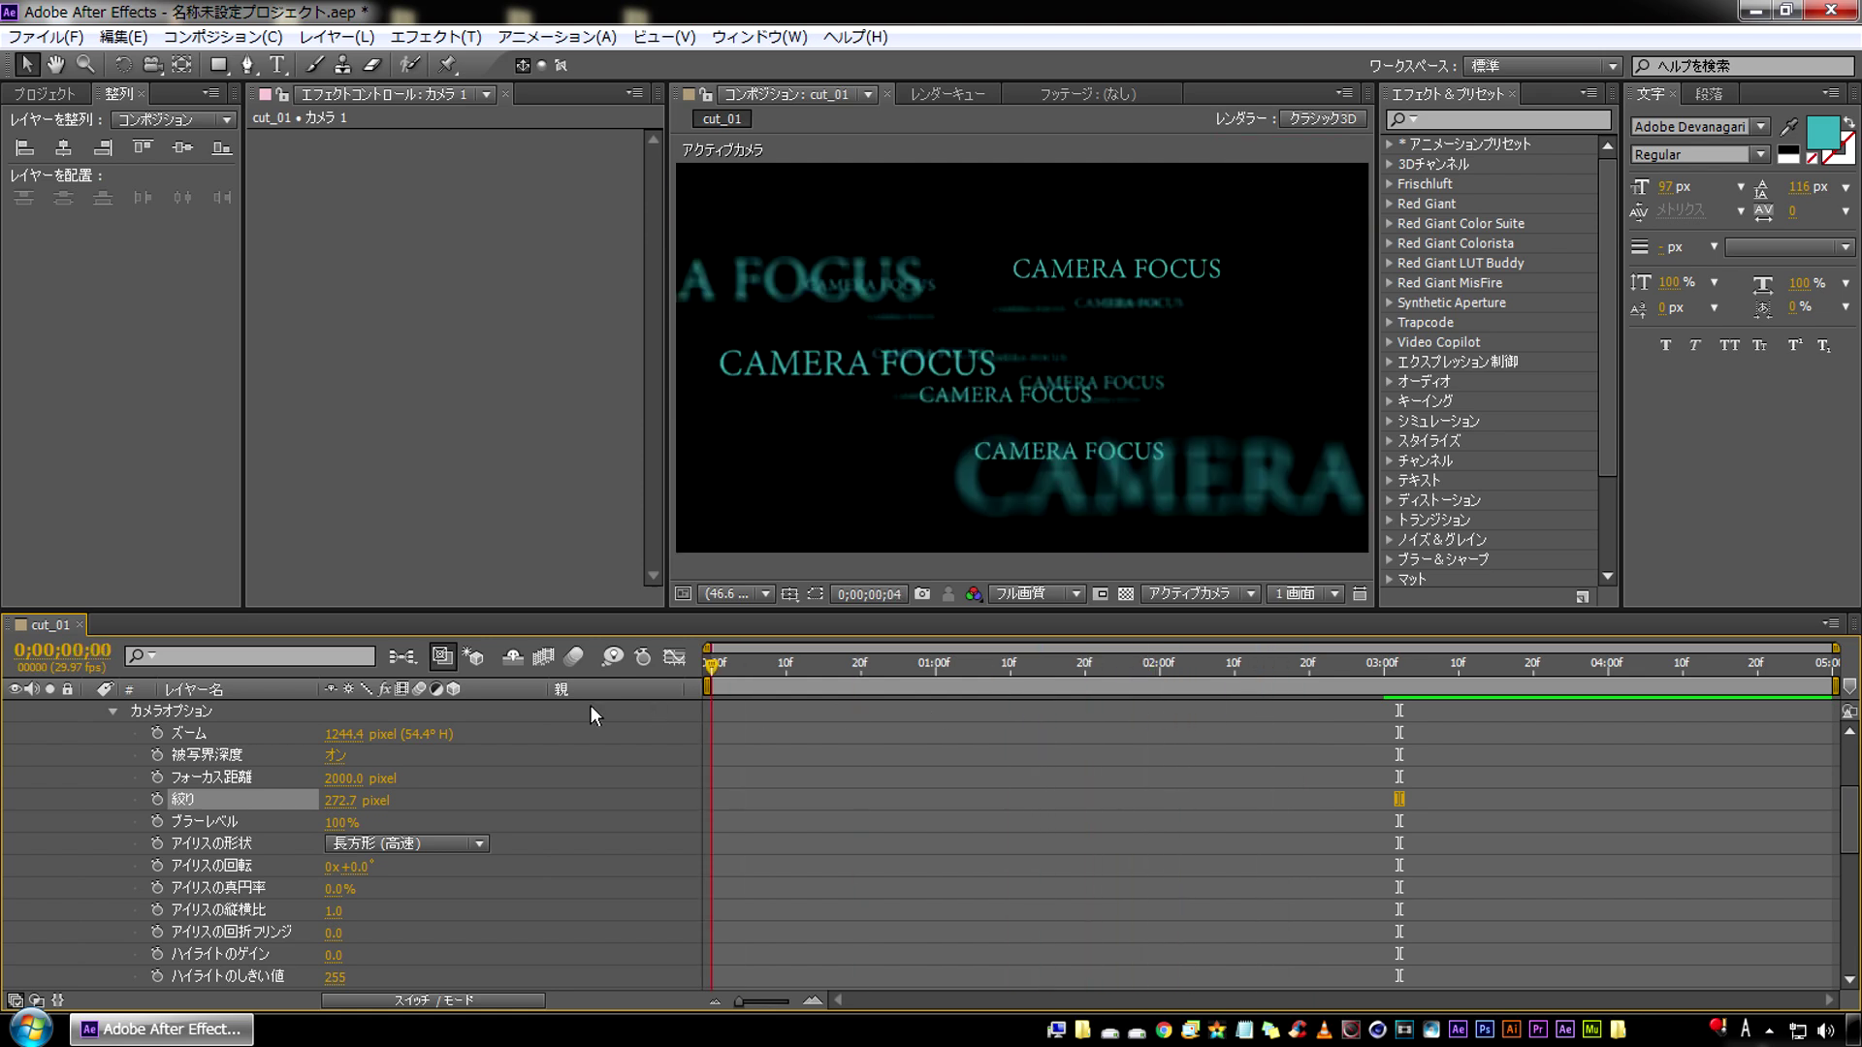
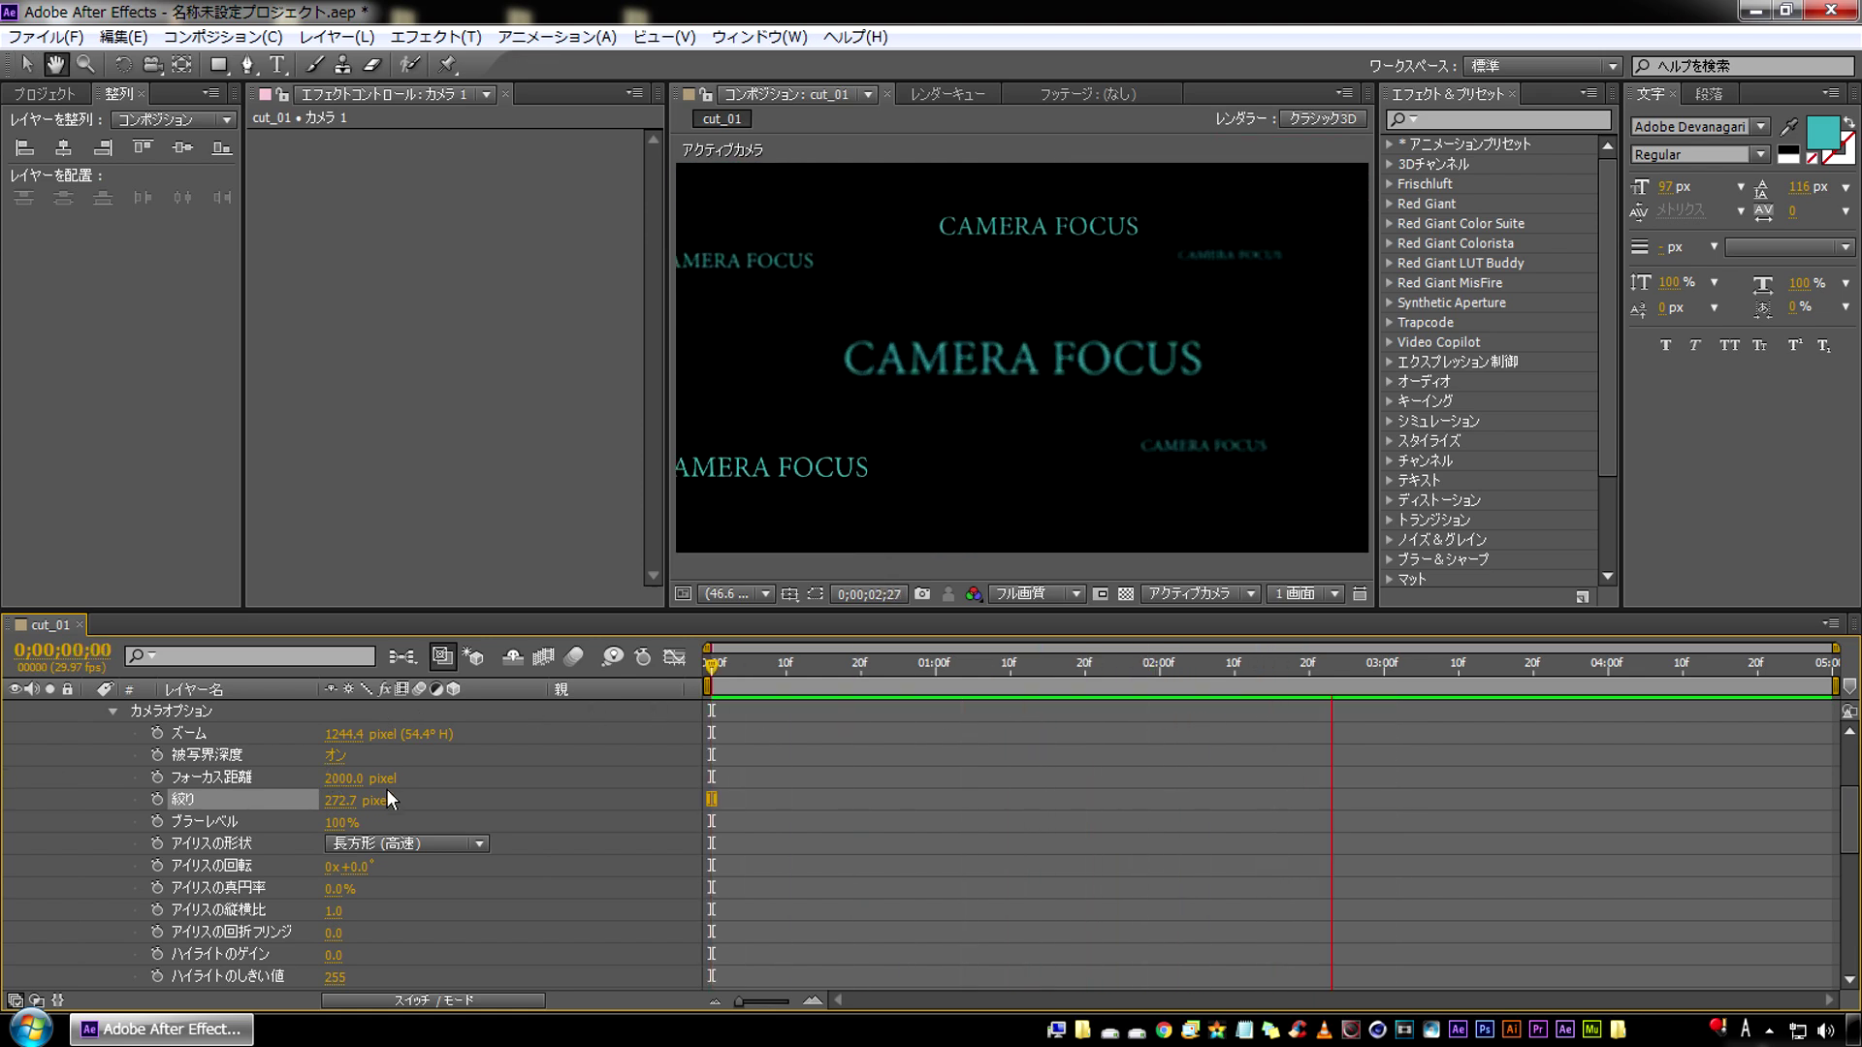
Scroll the timeline up to show Camera 1's Transform properties, including Position, at 0;00;03;25
scroll(75, 770, up, 4)
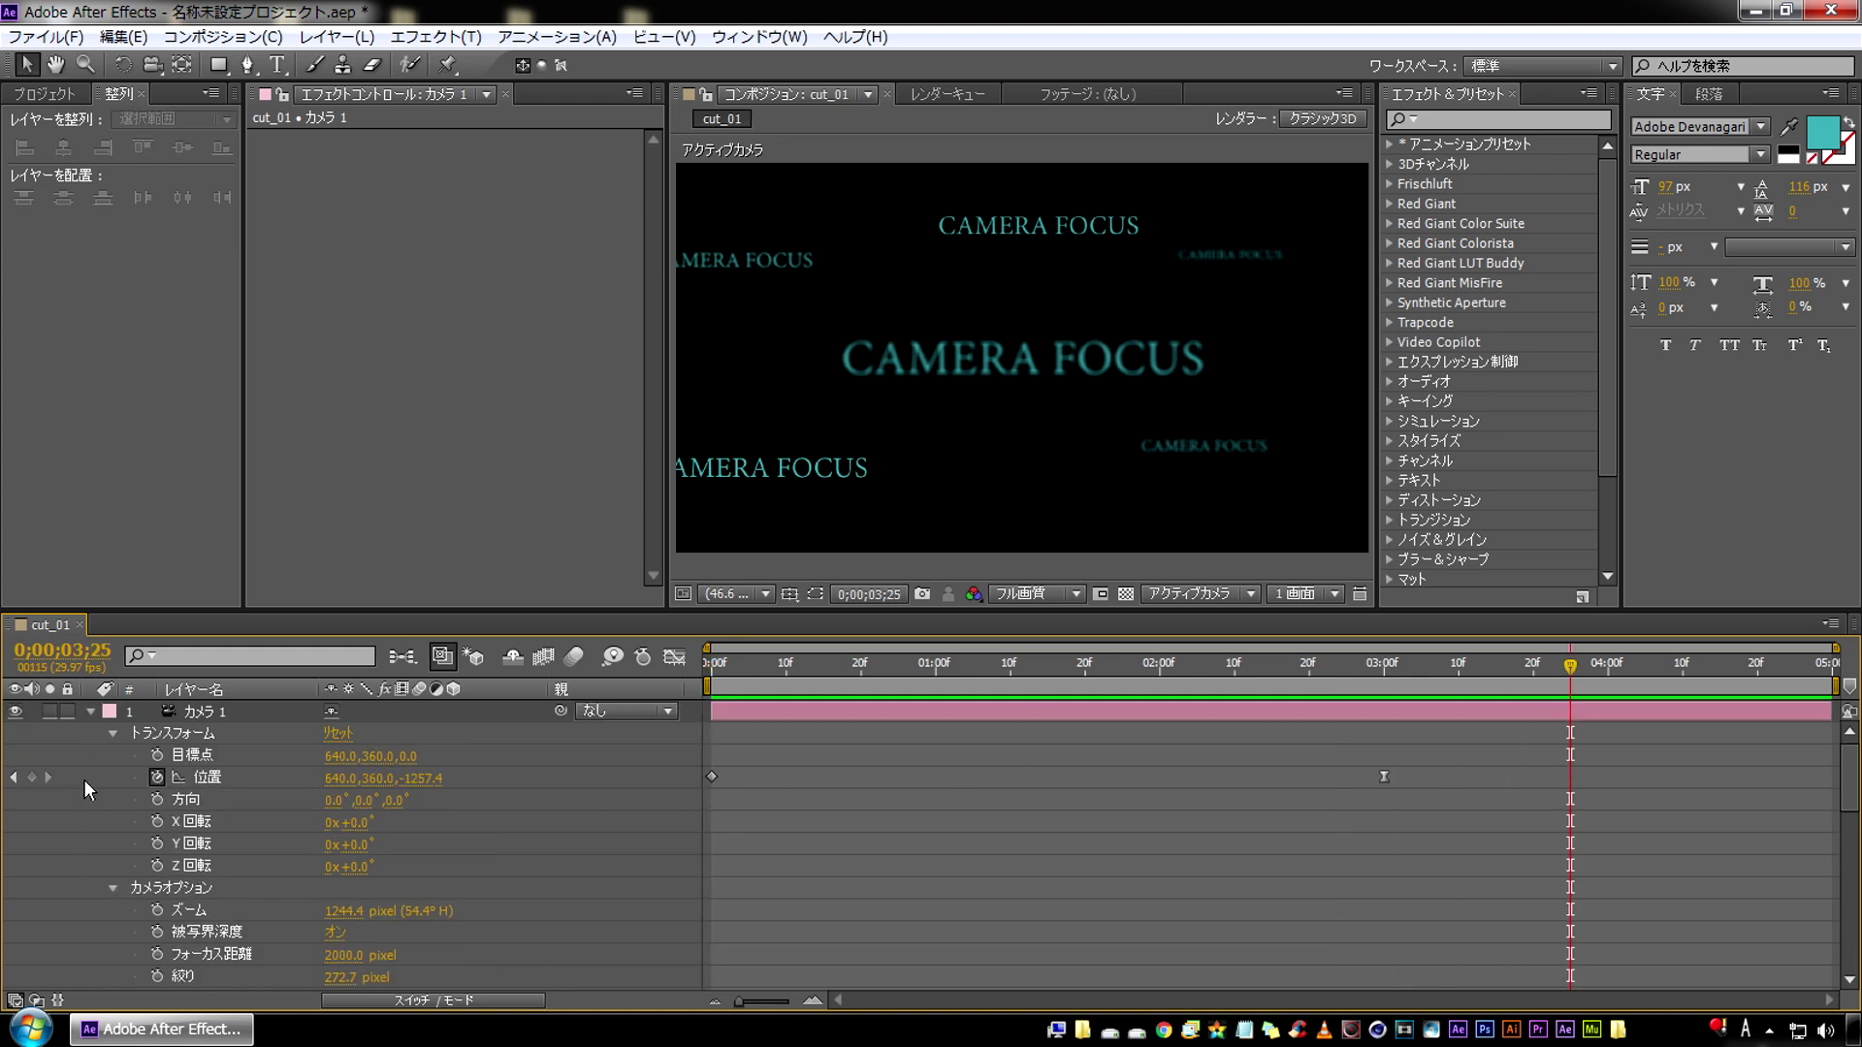
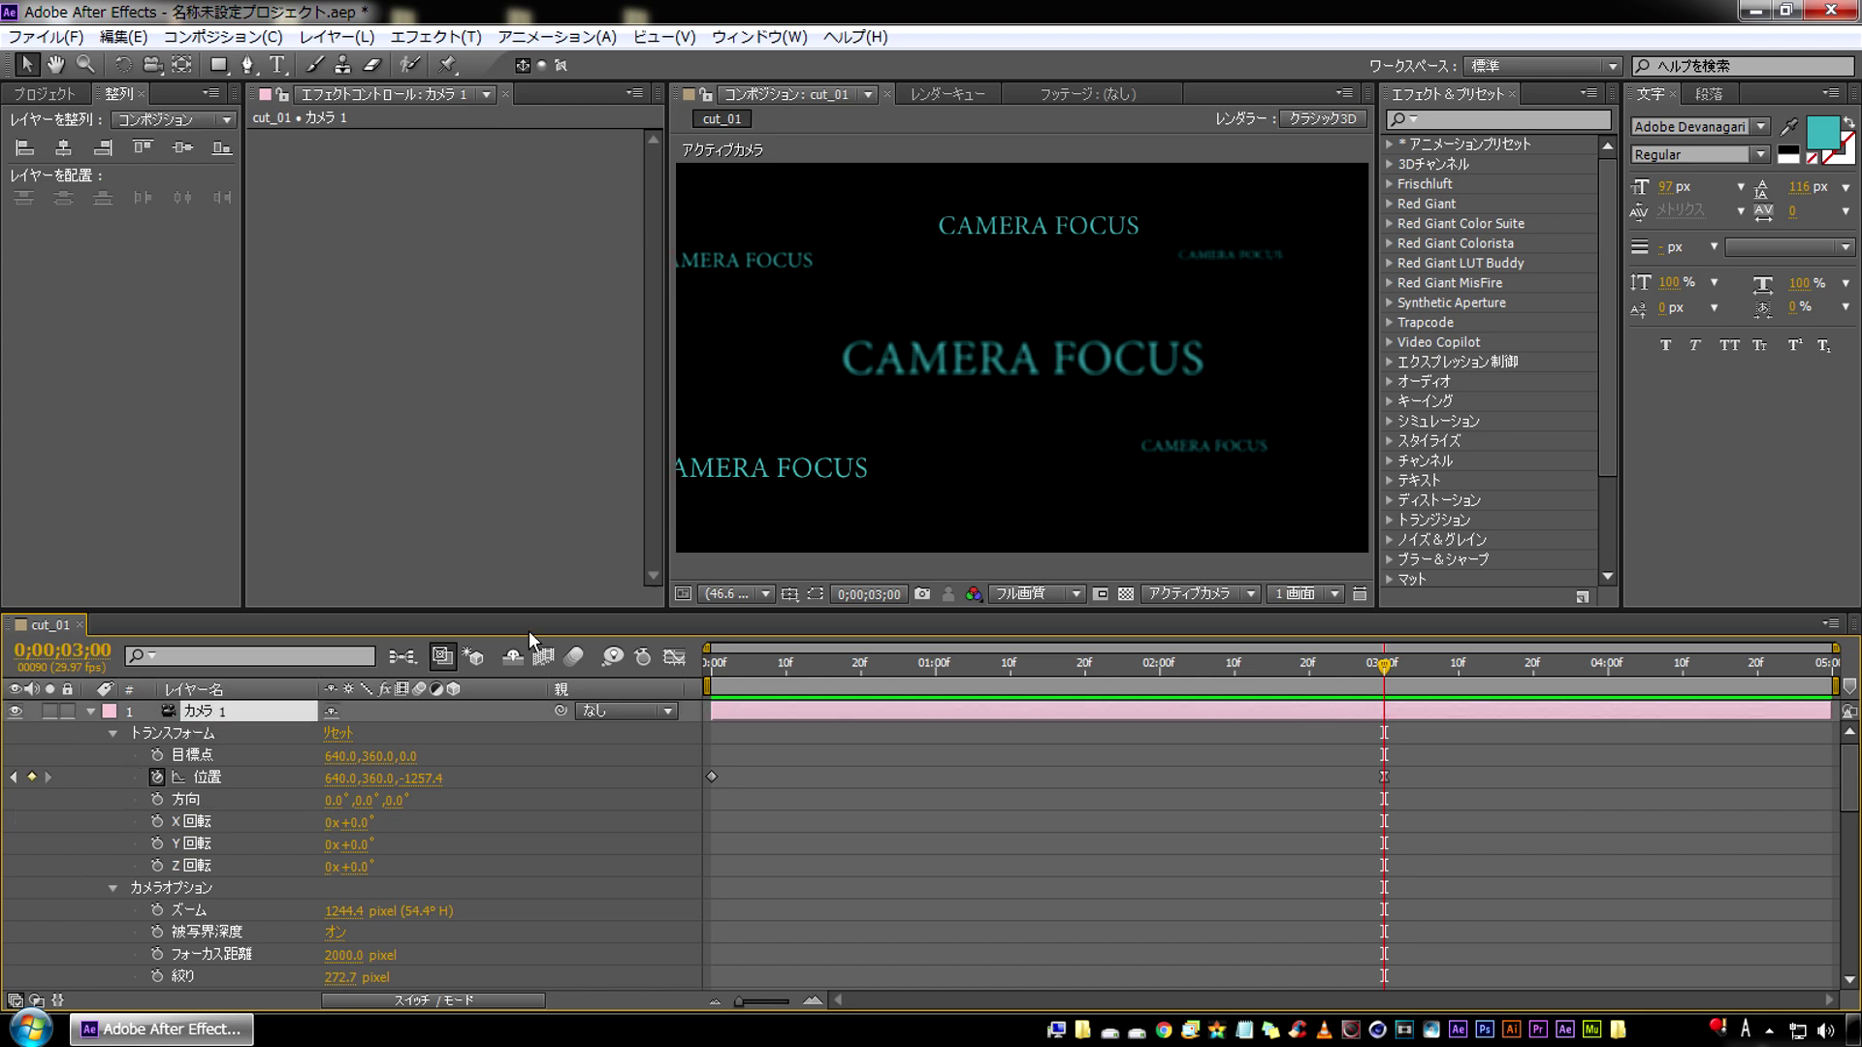
Select the central CAMERA FOCUS 7 text layer together with Camera 1
click(943, 362)
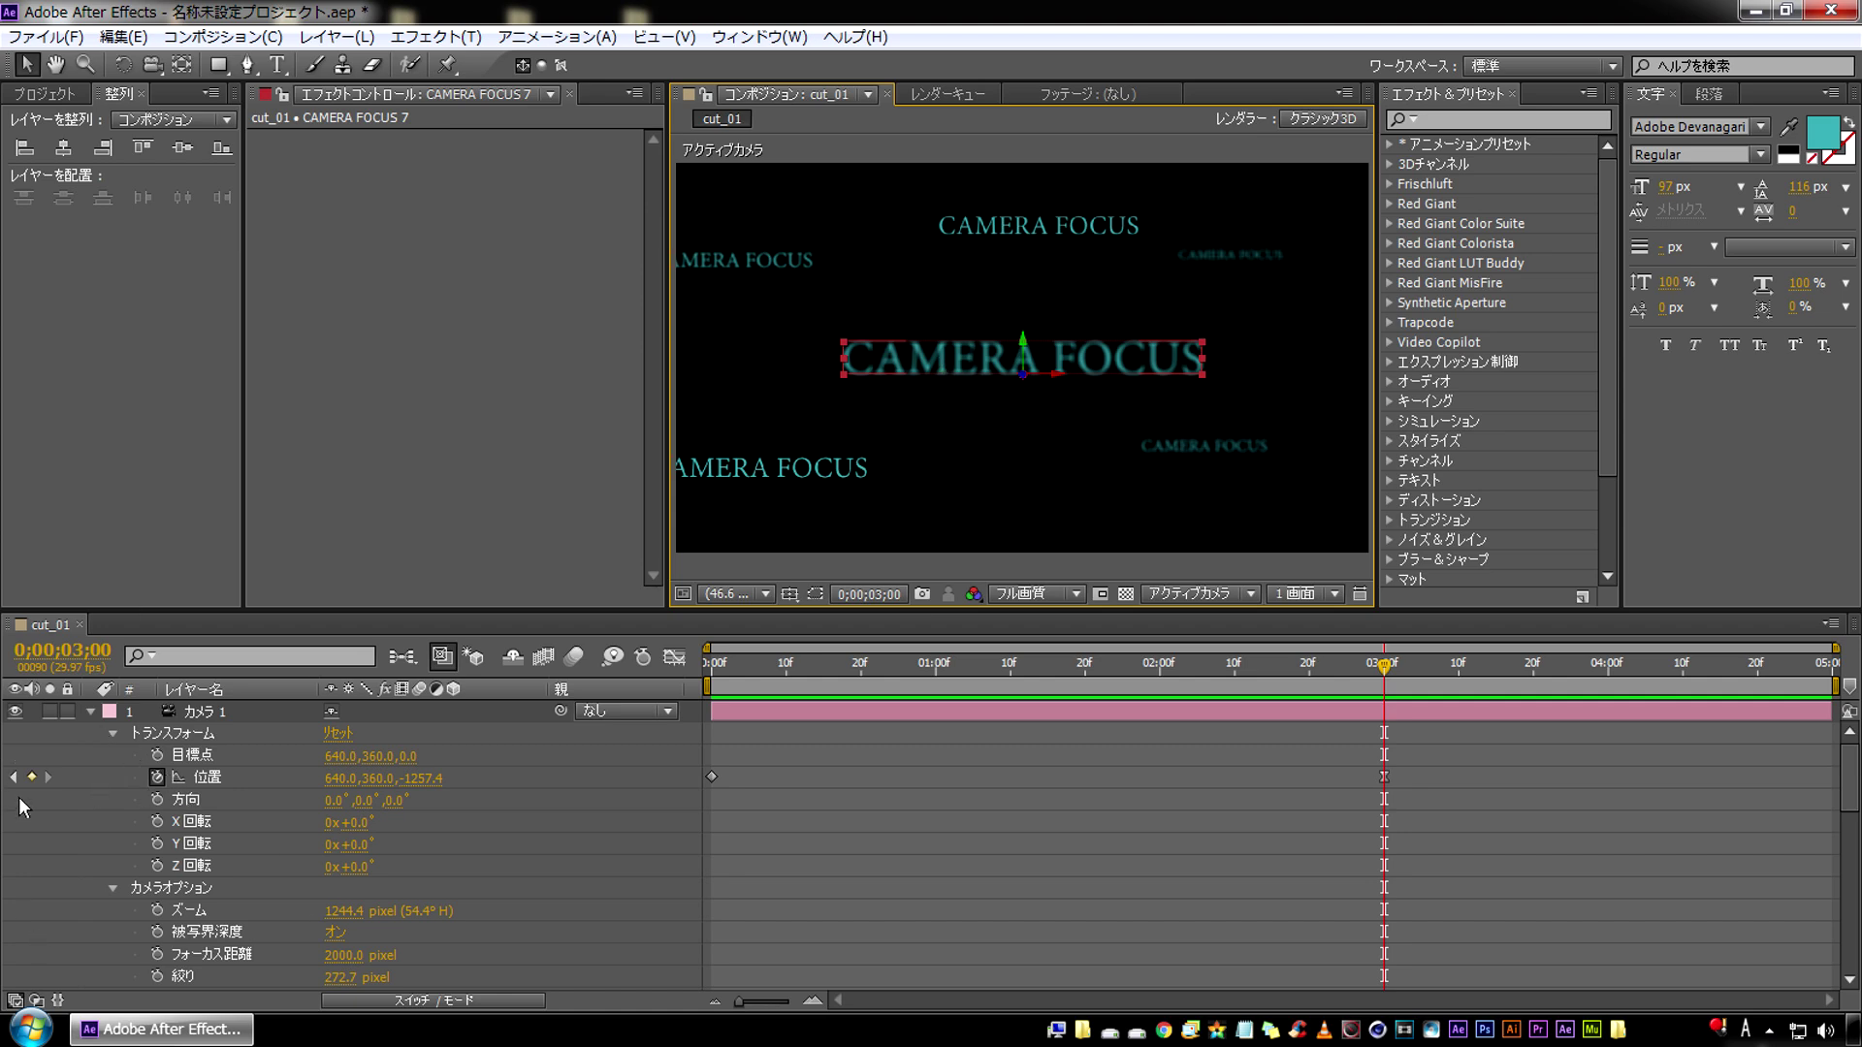
scroll(128, 824, down, 5)
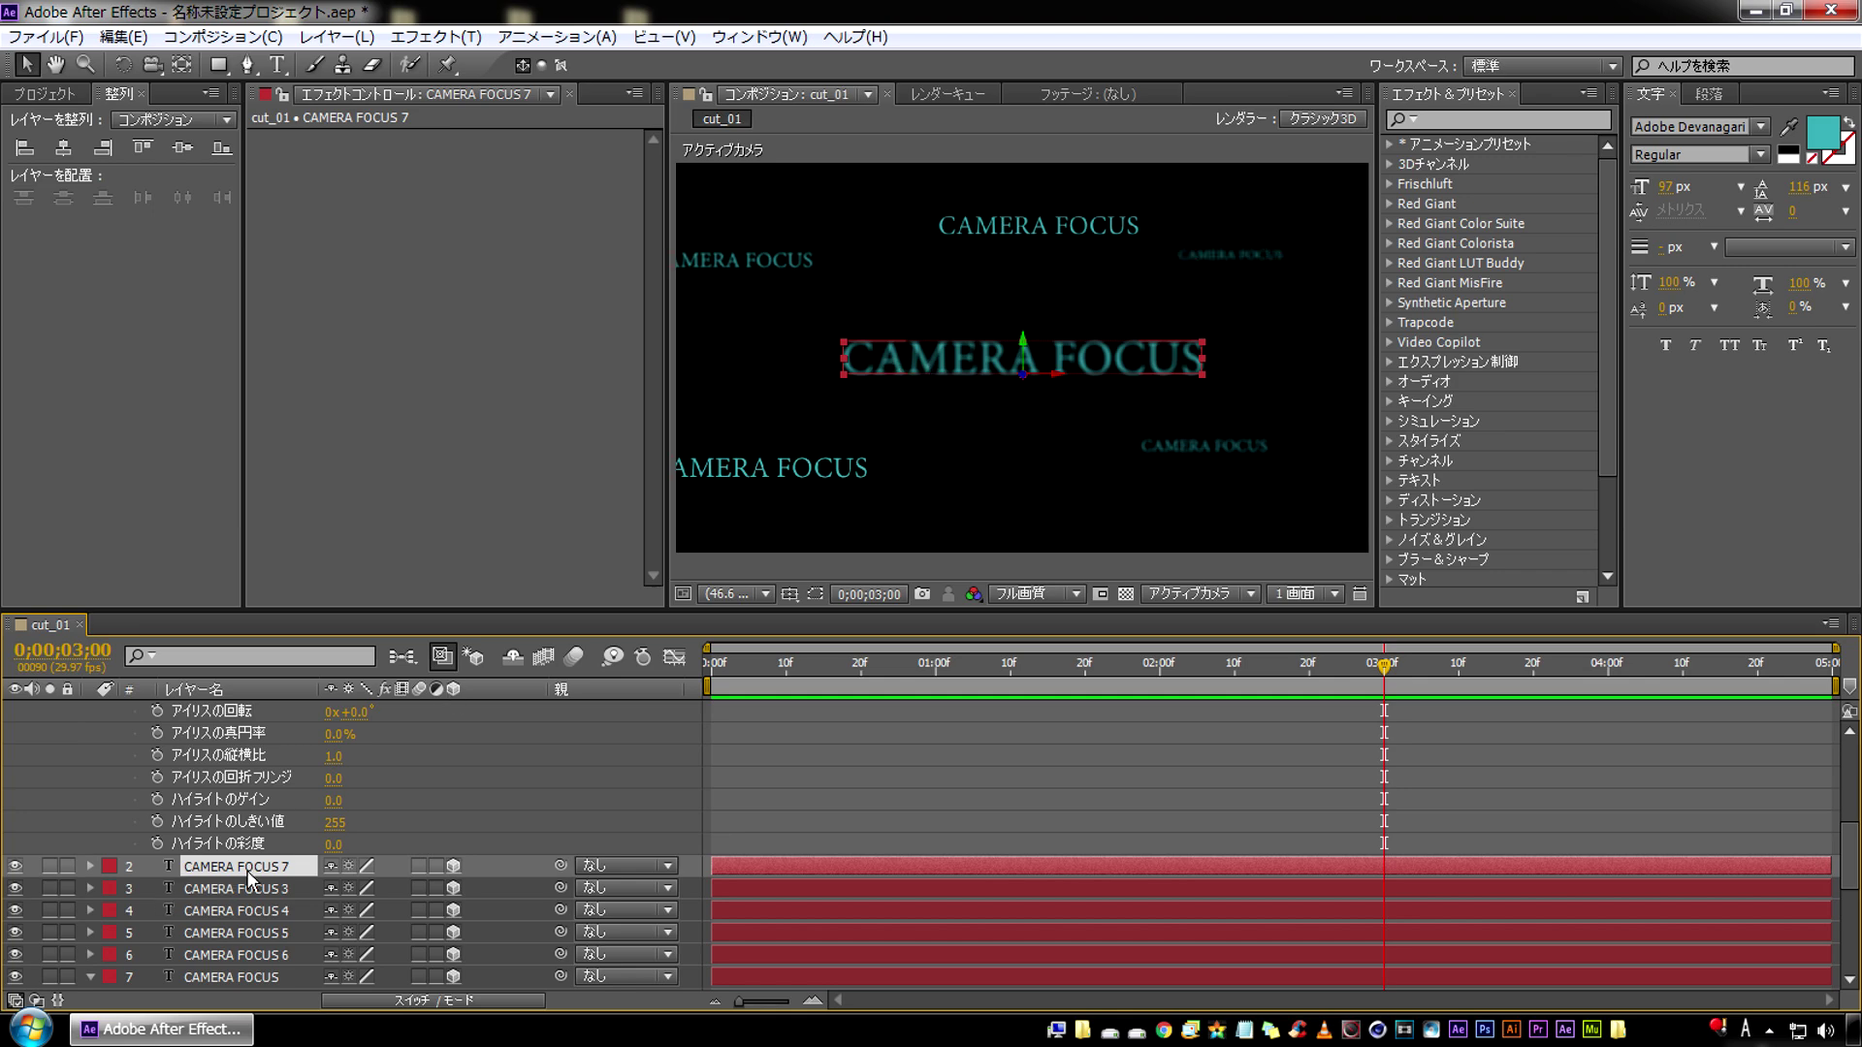
scroll(246, 869, up, 5)
ctrl+click(202, 716)
click(91, 710)
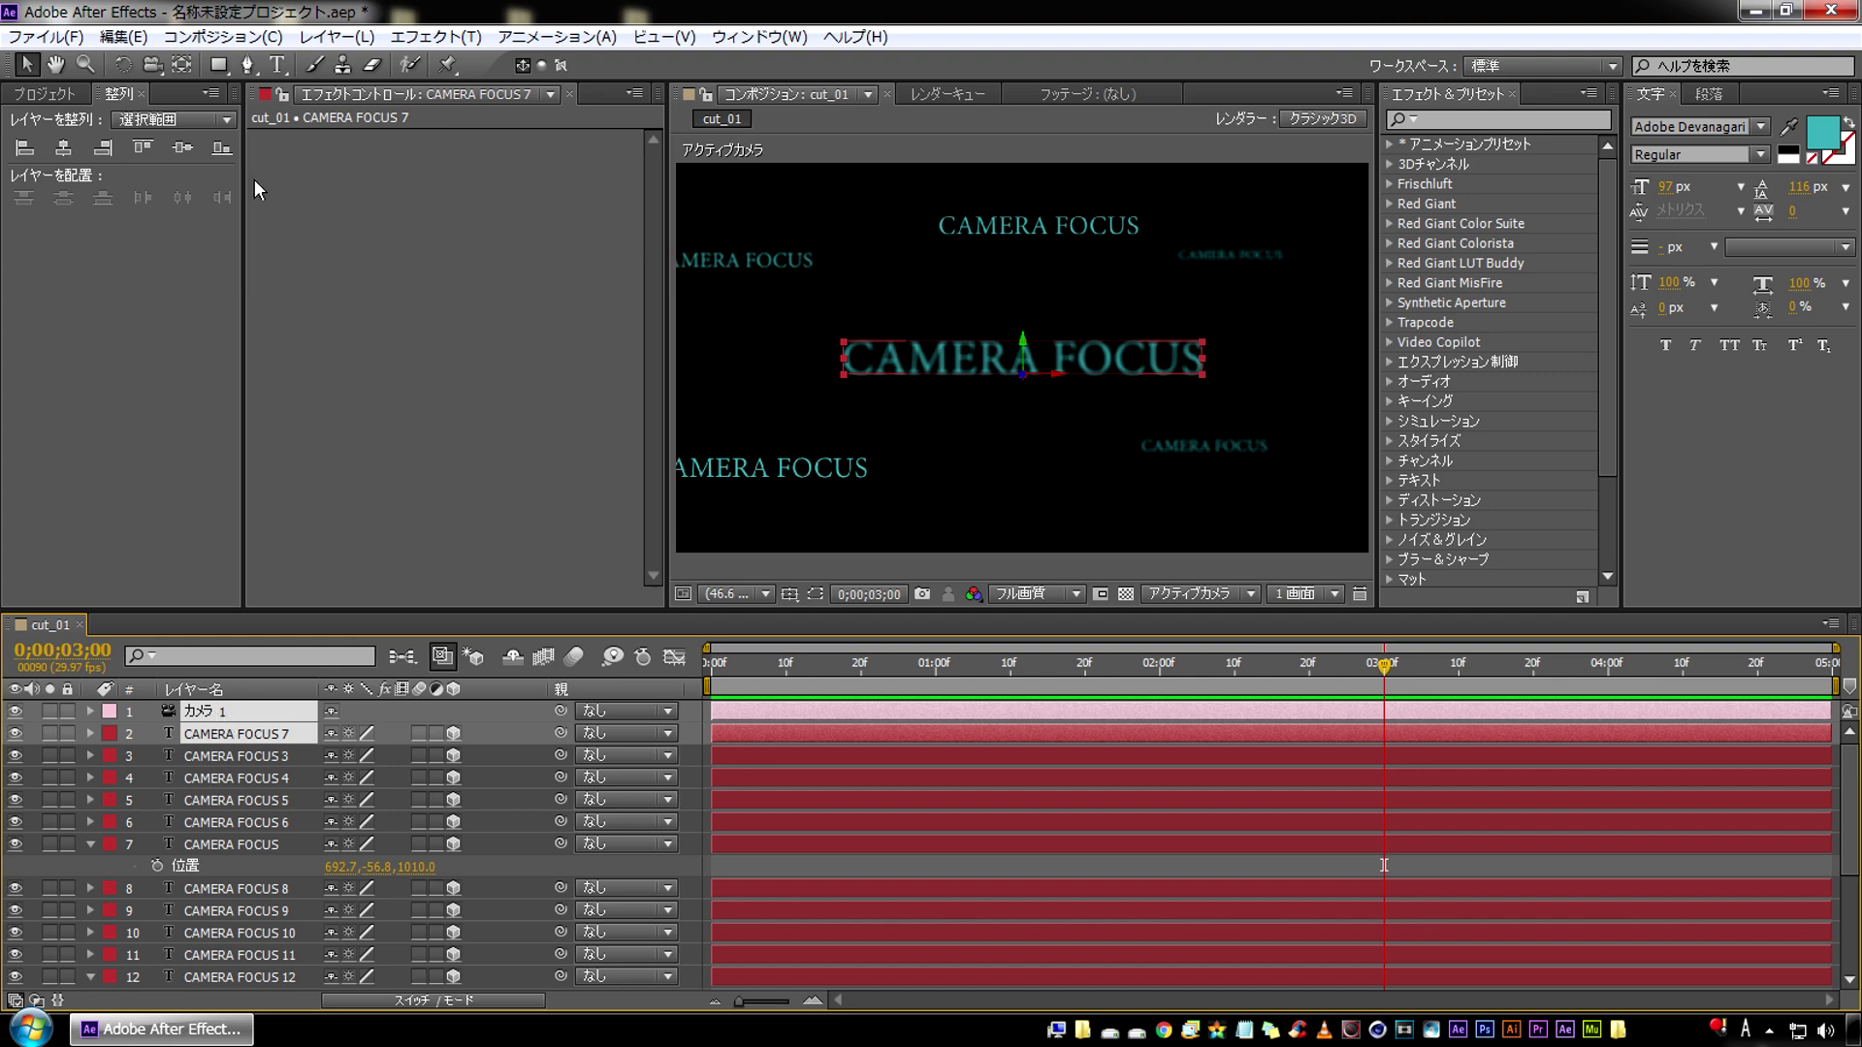
click(336, 37)
Set Camera 1's focus distance to the CAMERA FOCUS 7 layer, deselect all, and preview from the start
mouse_move(378, 842)
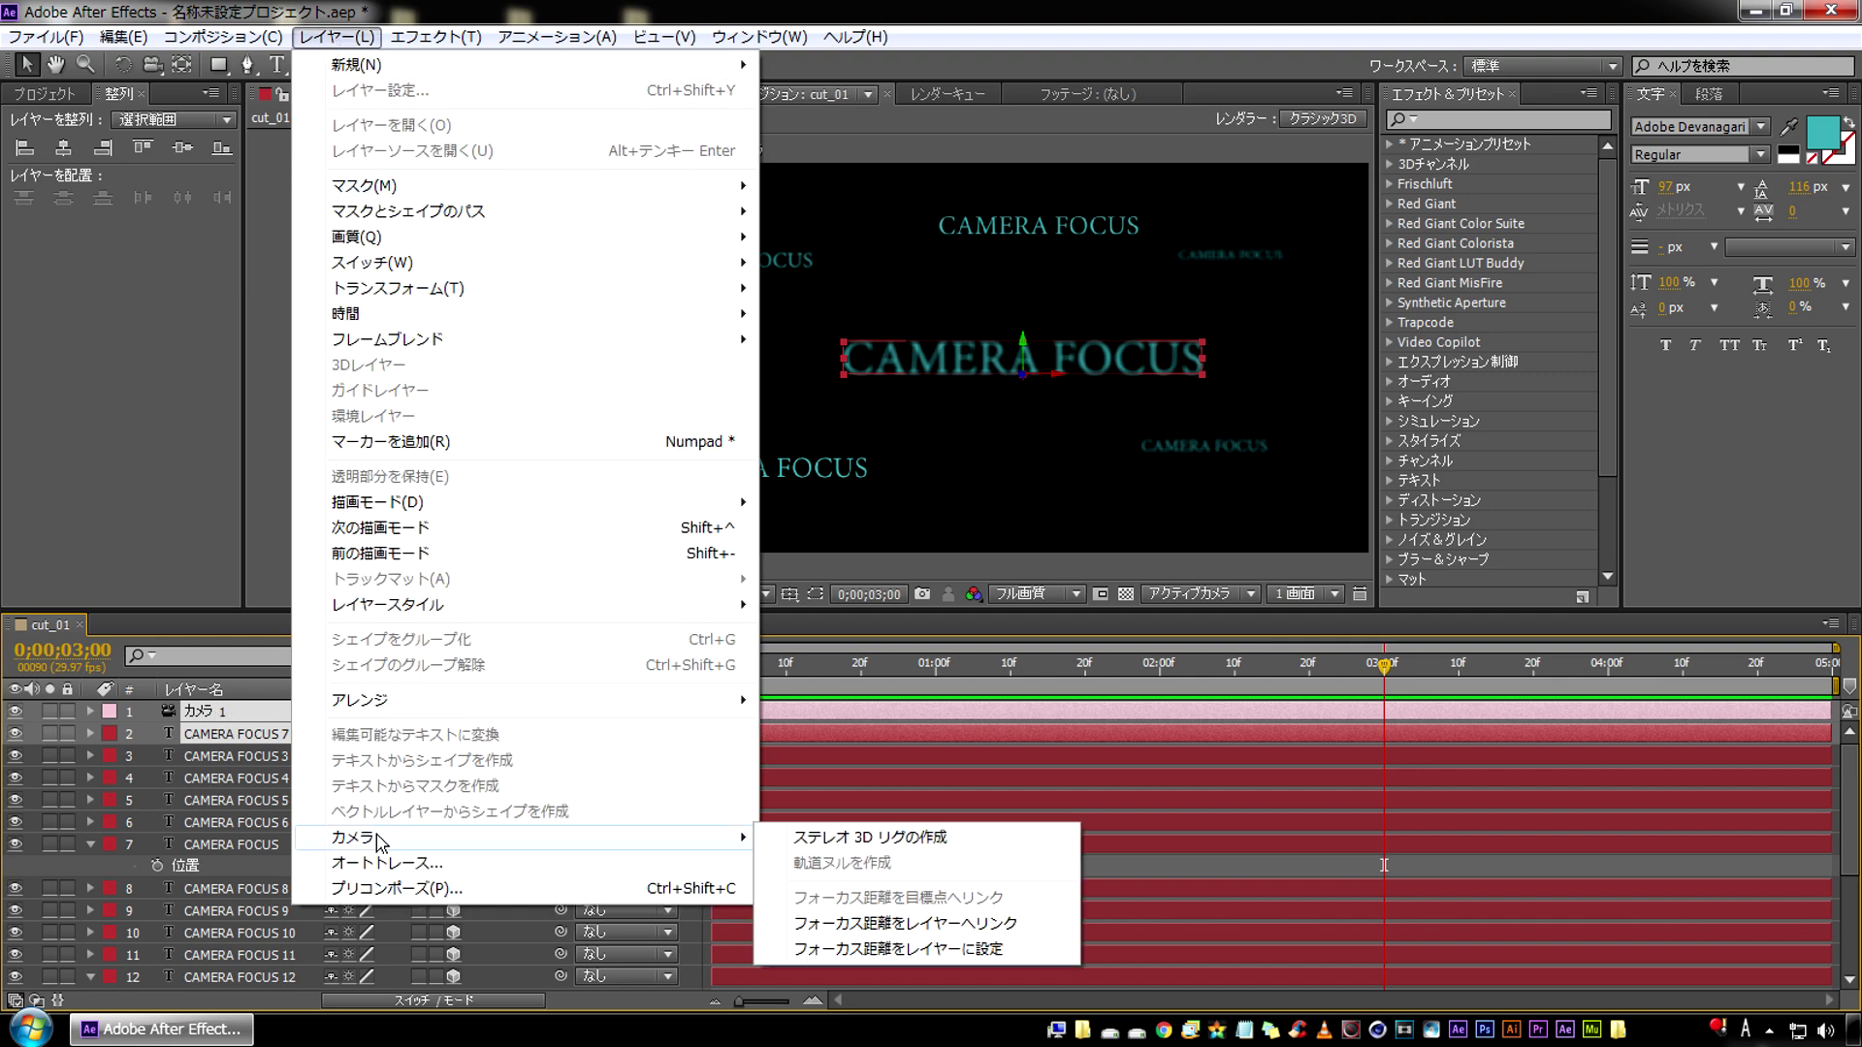
click(920, 950)
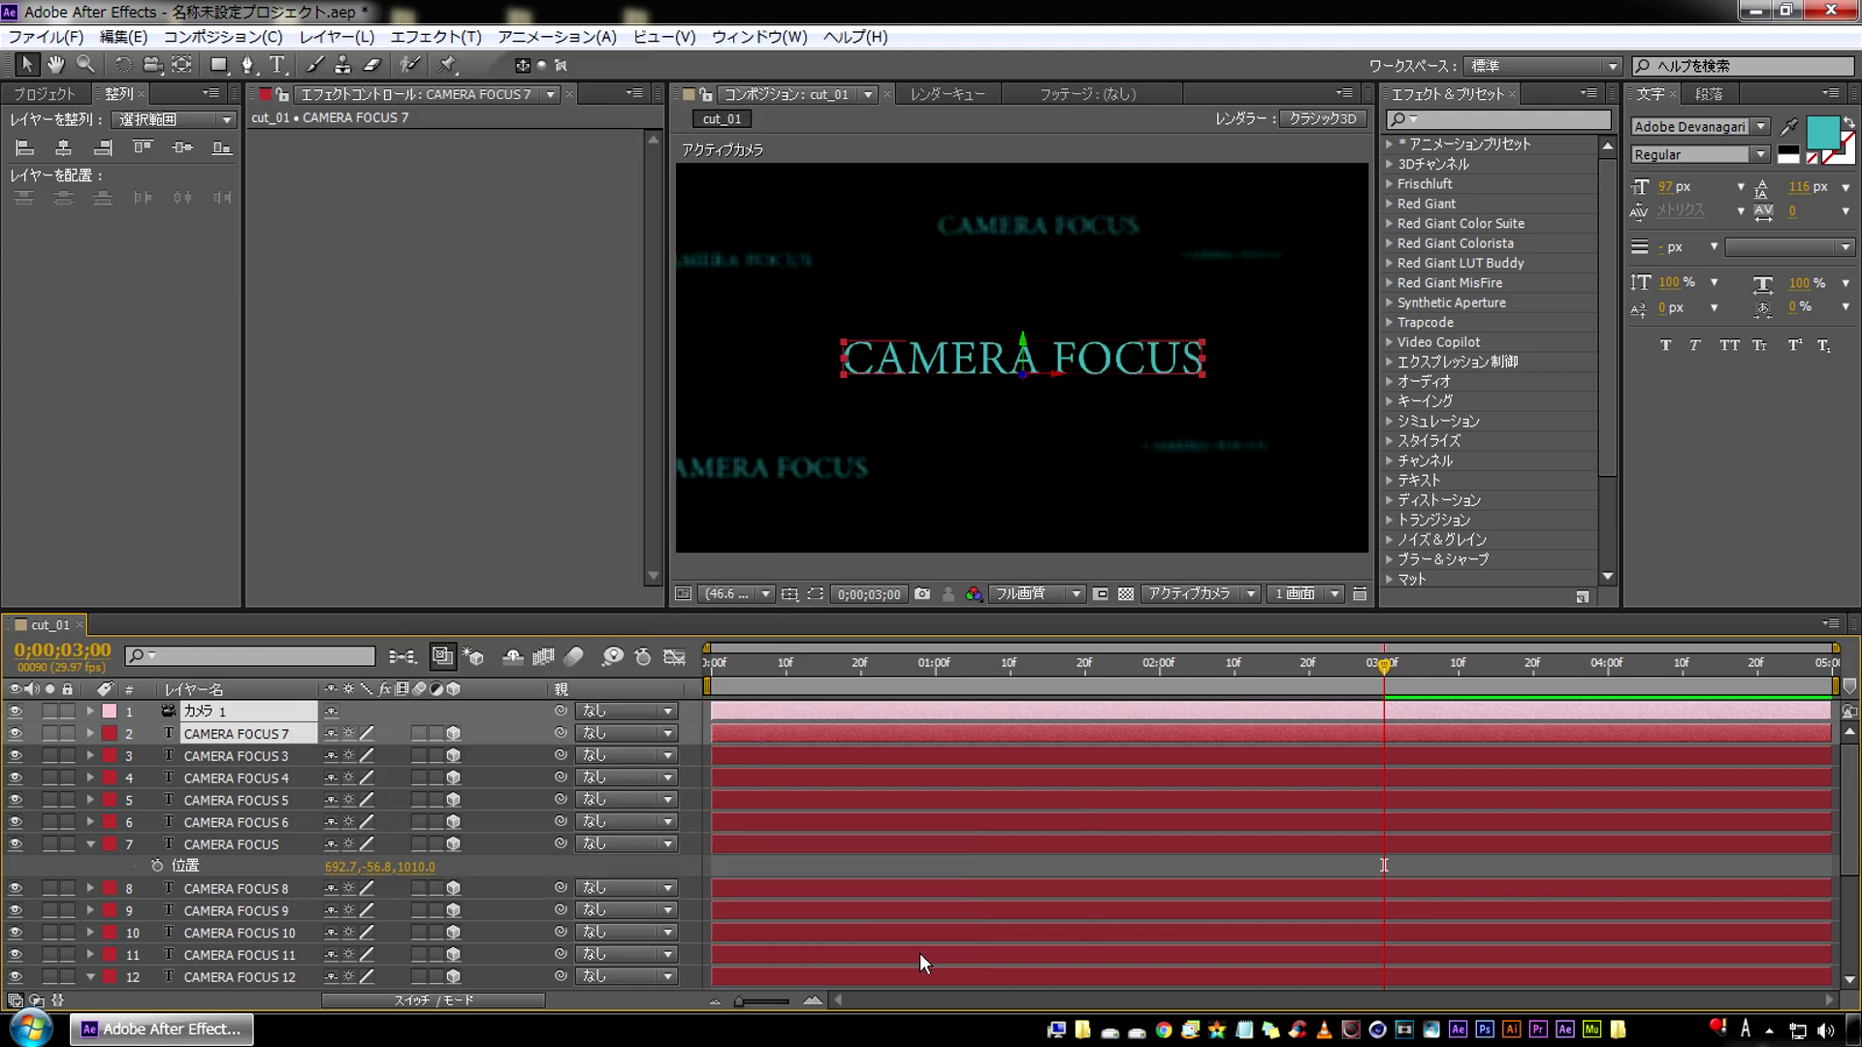
click(981, 857)
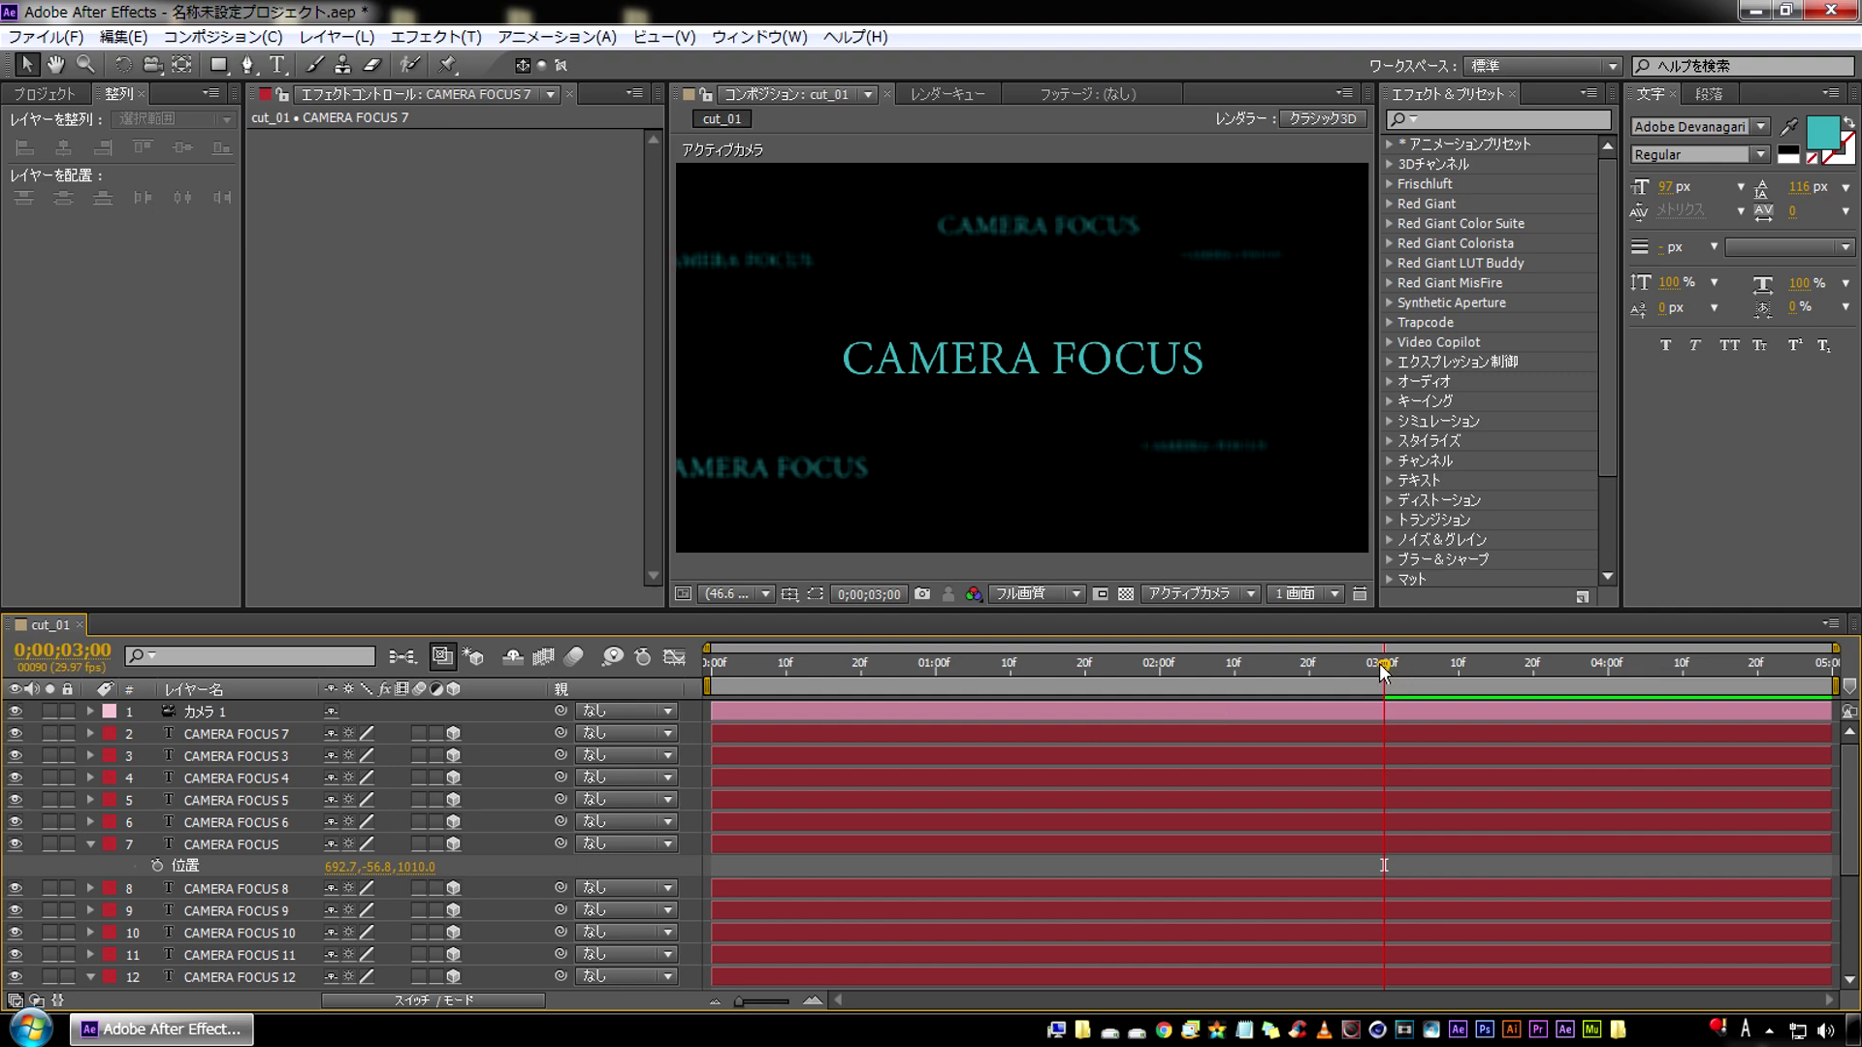
key(Home)
key(space)
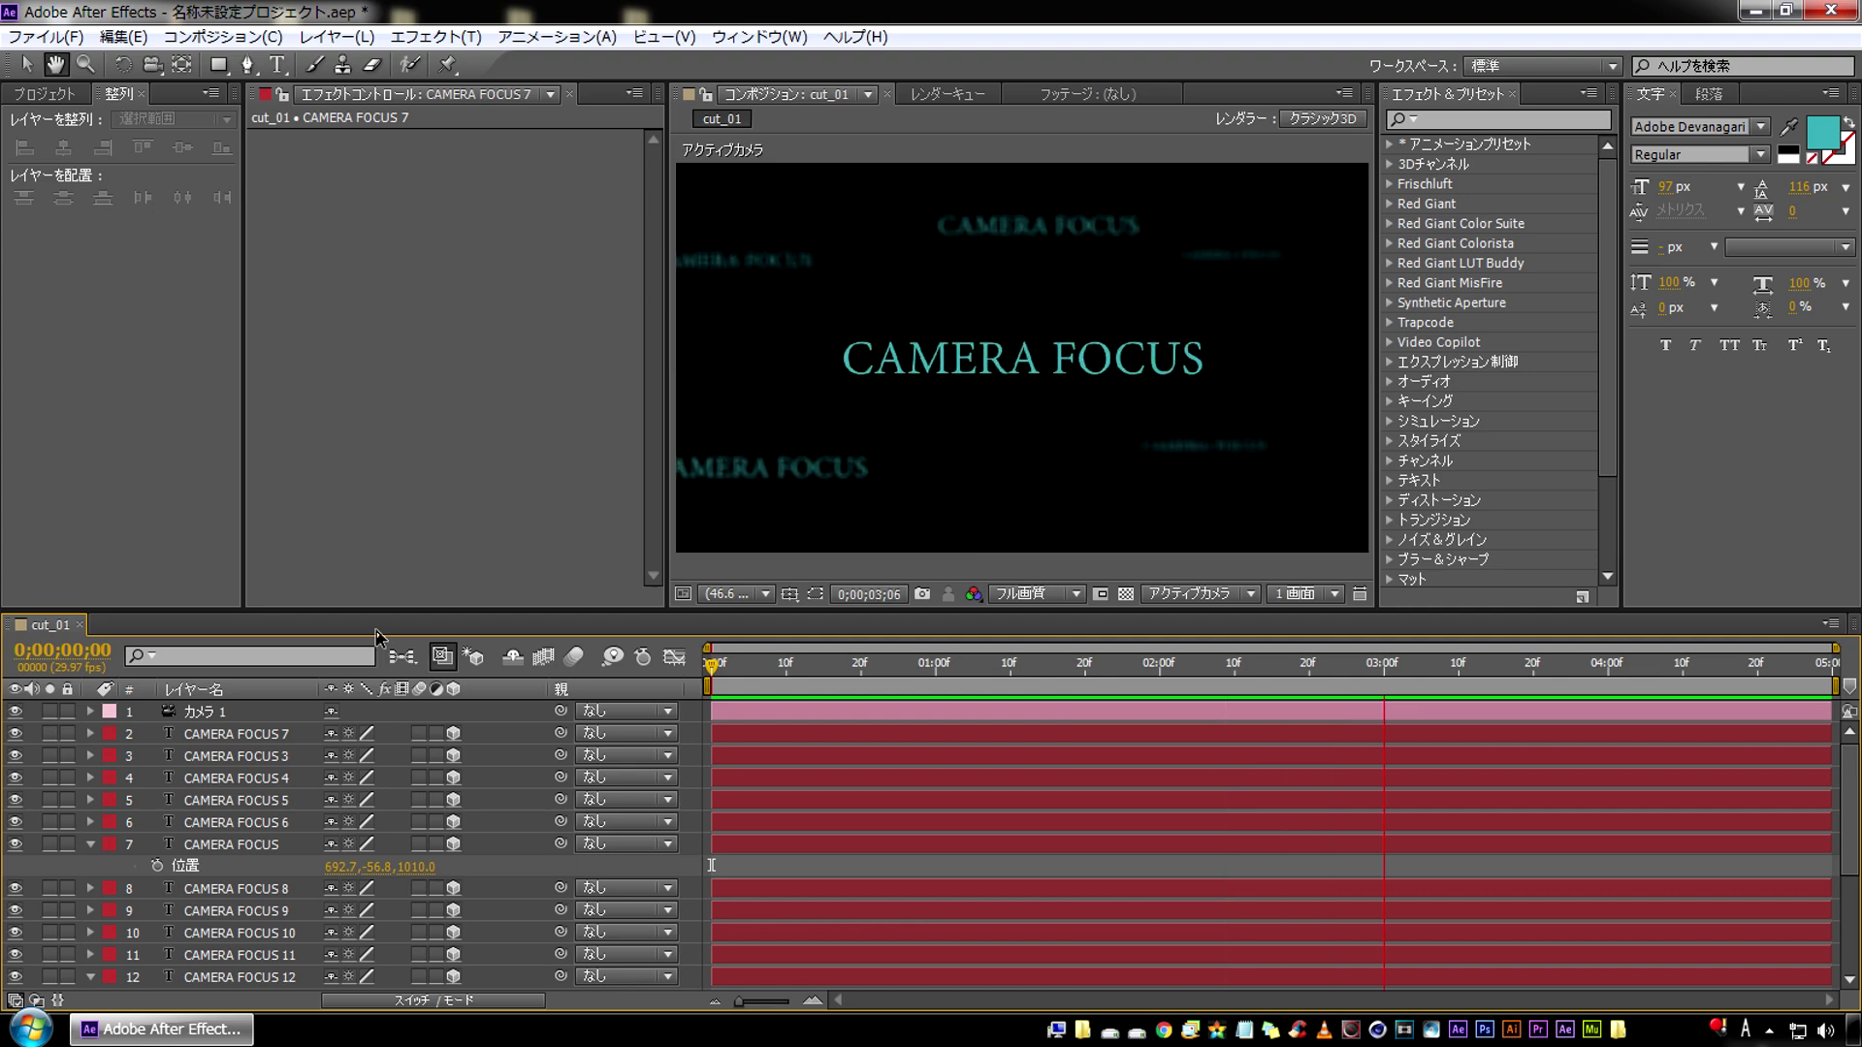
Add a 1257.4-pixel Focus Distance keyframe to Camera 1 at 0;00;03;00
key(space)
click(227, 719)
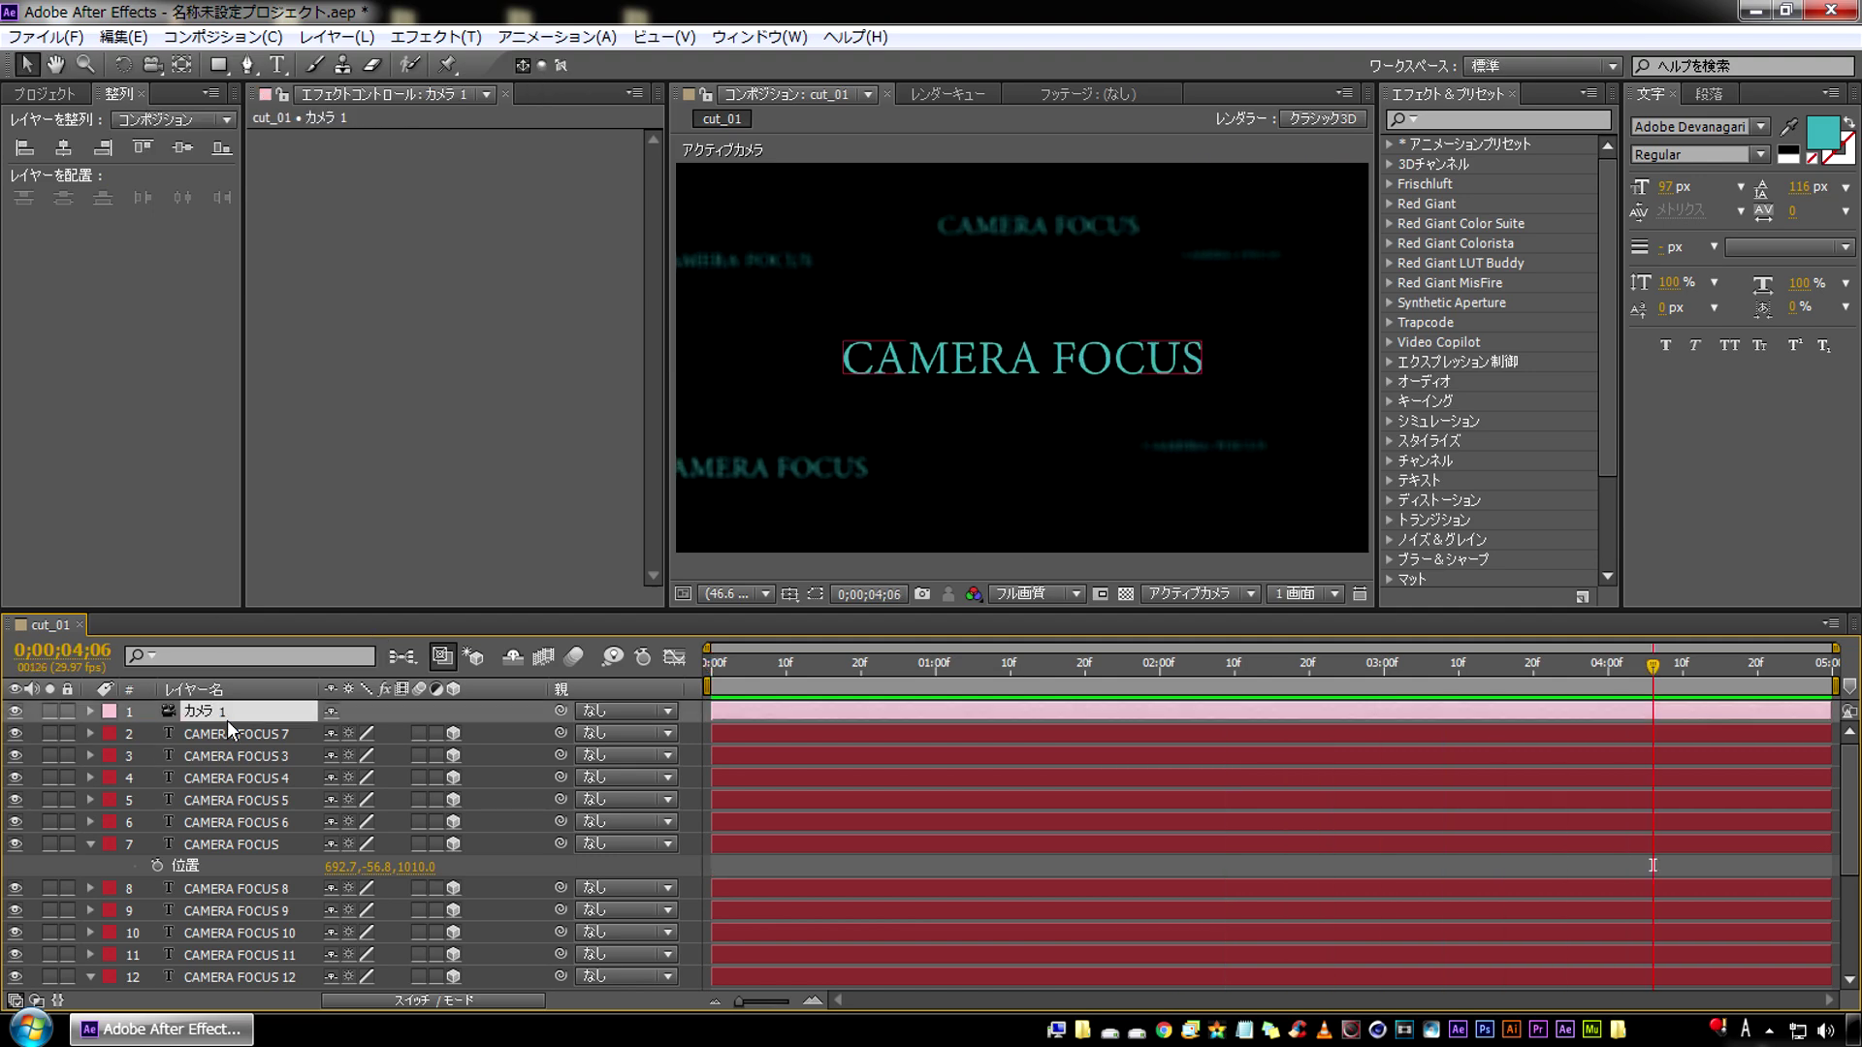
key(p)
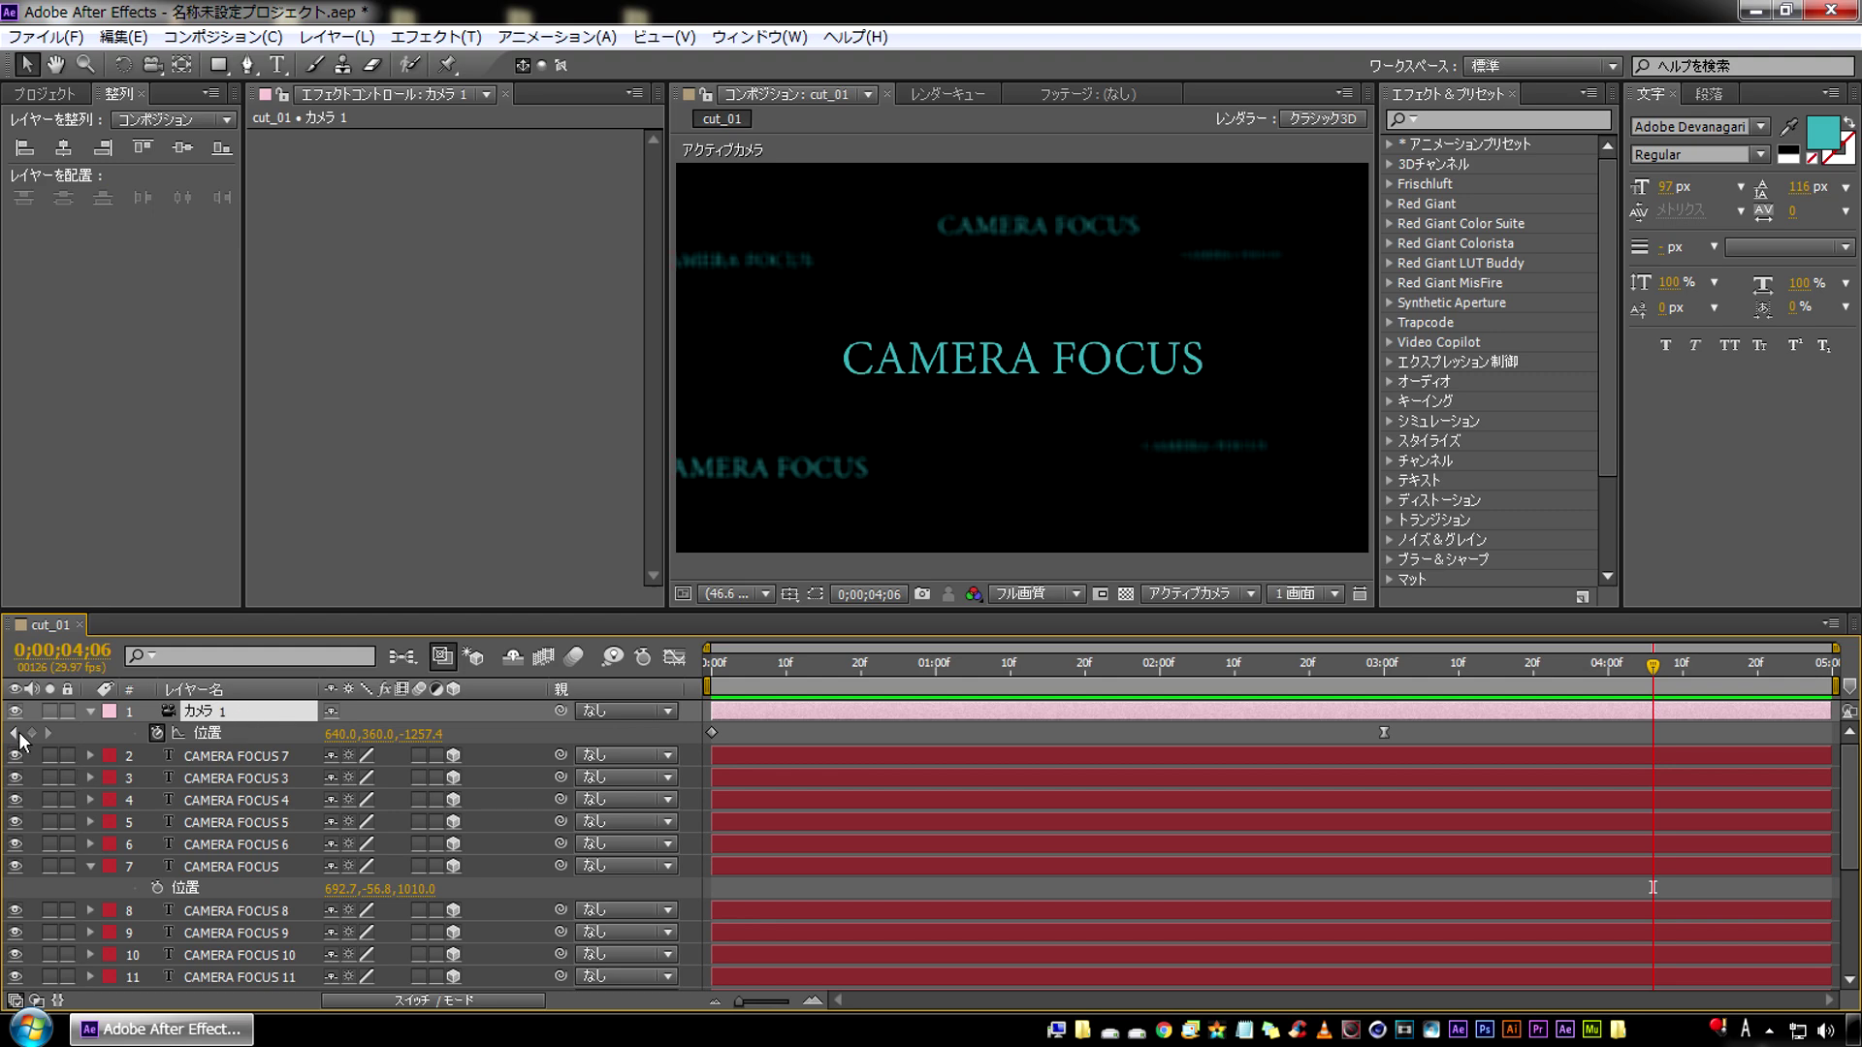
click(13, 734)
double_click(93, 711)
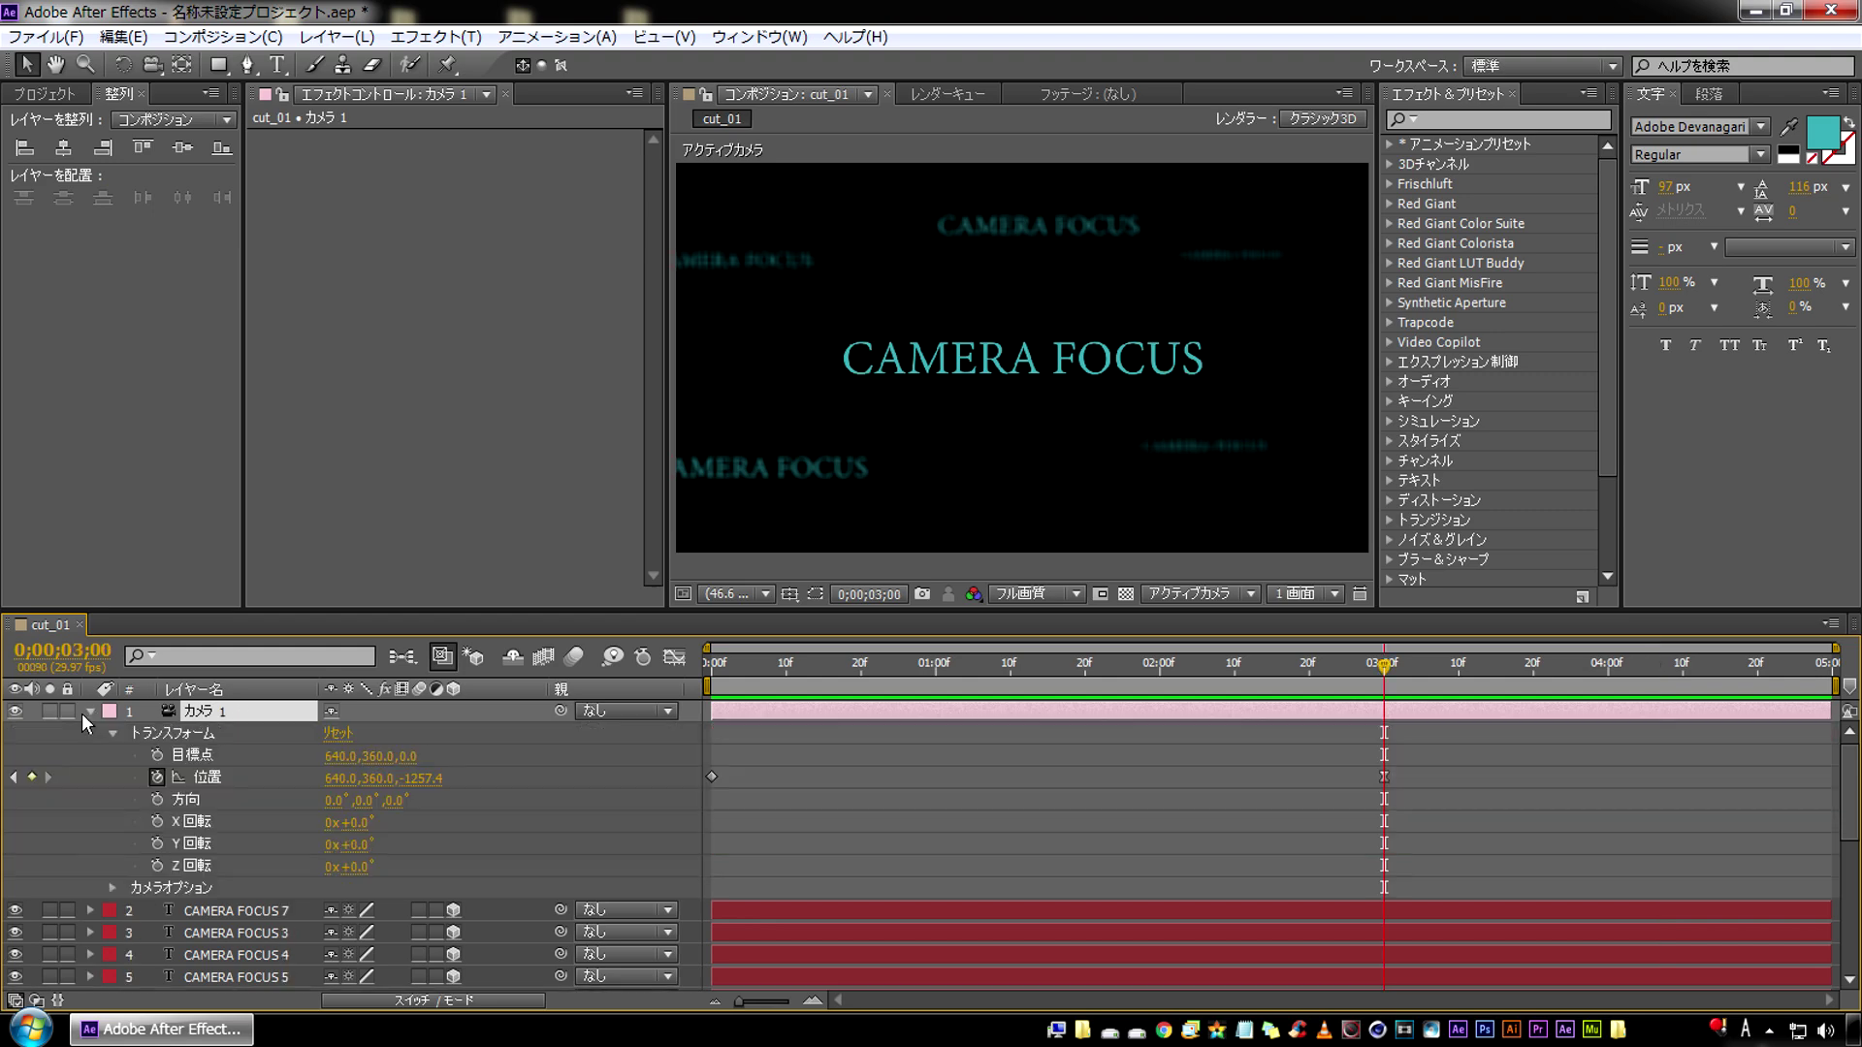
click(112, 888)
scroll(79, 879, down, 3)
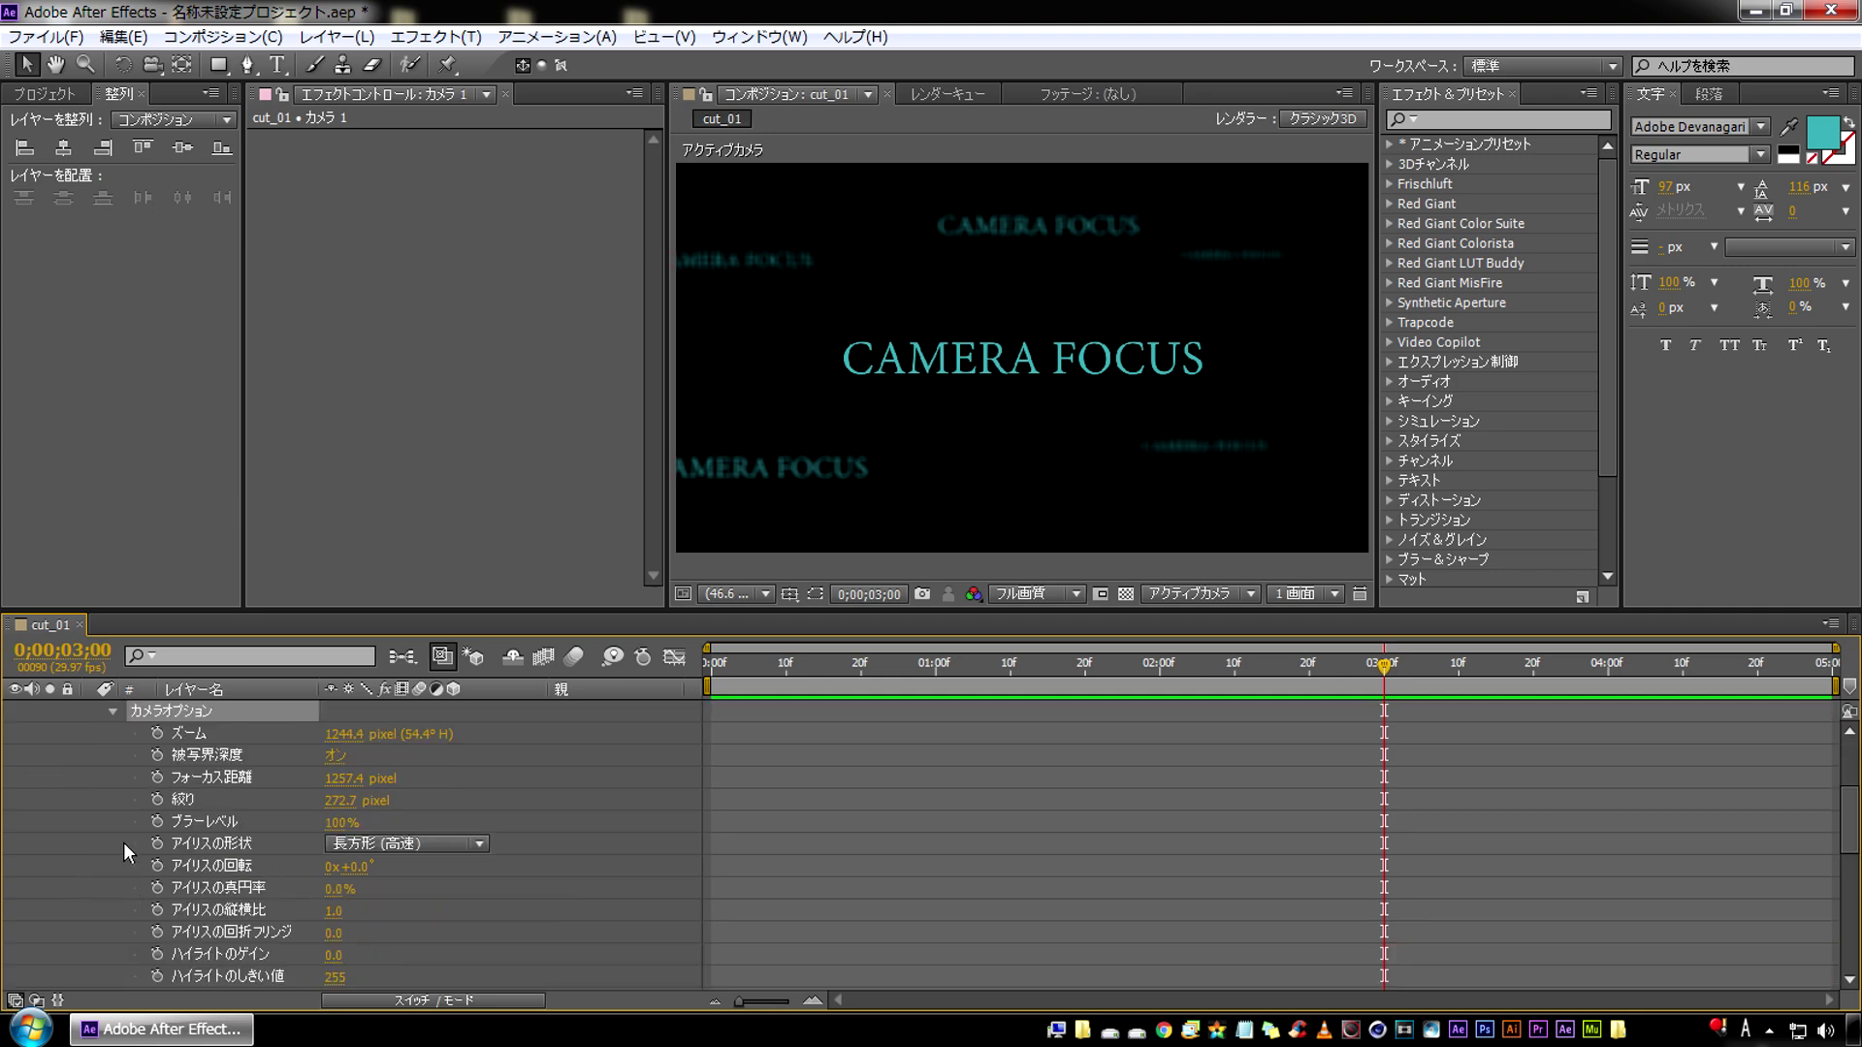
click(157, 777)
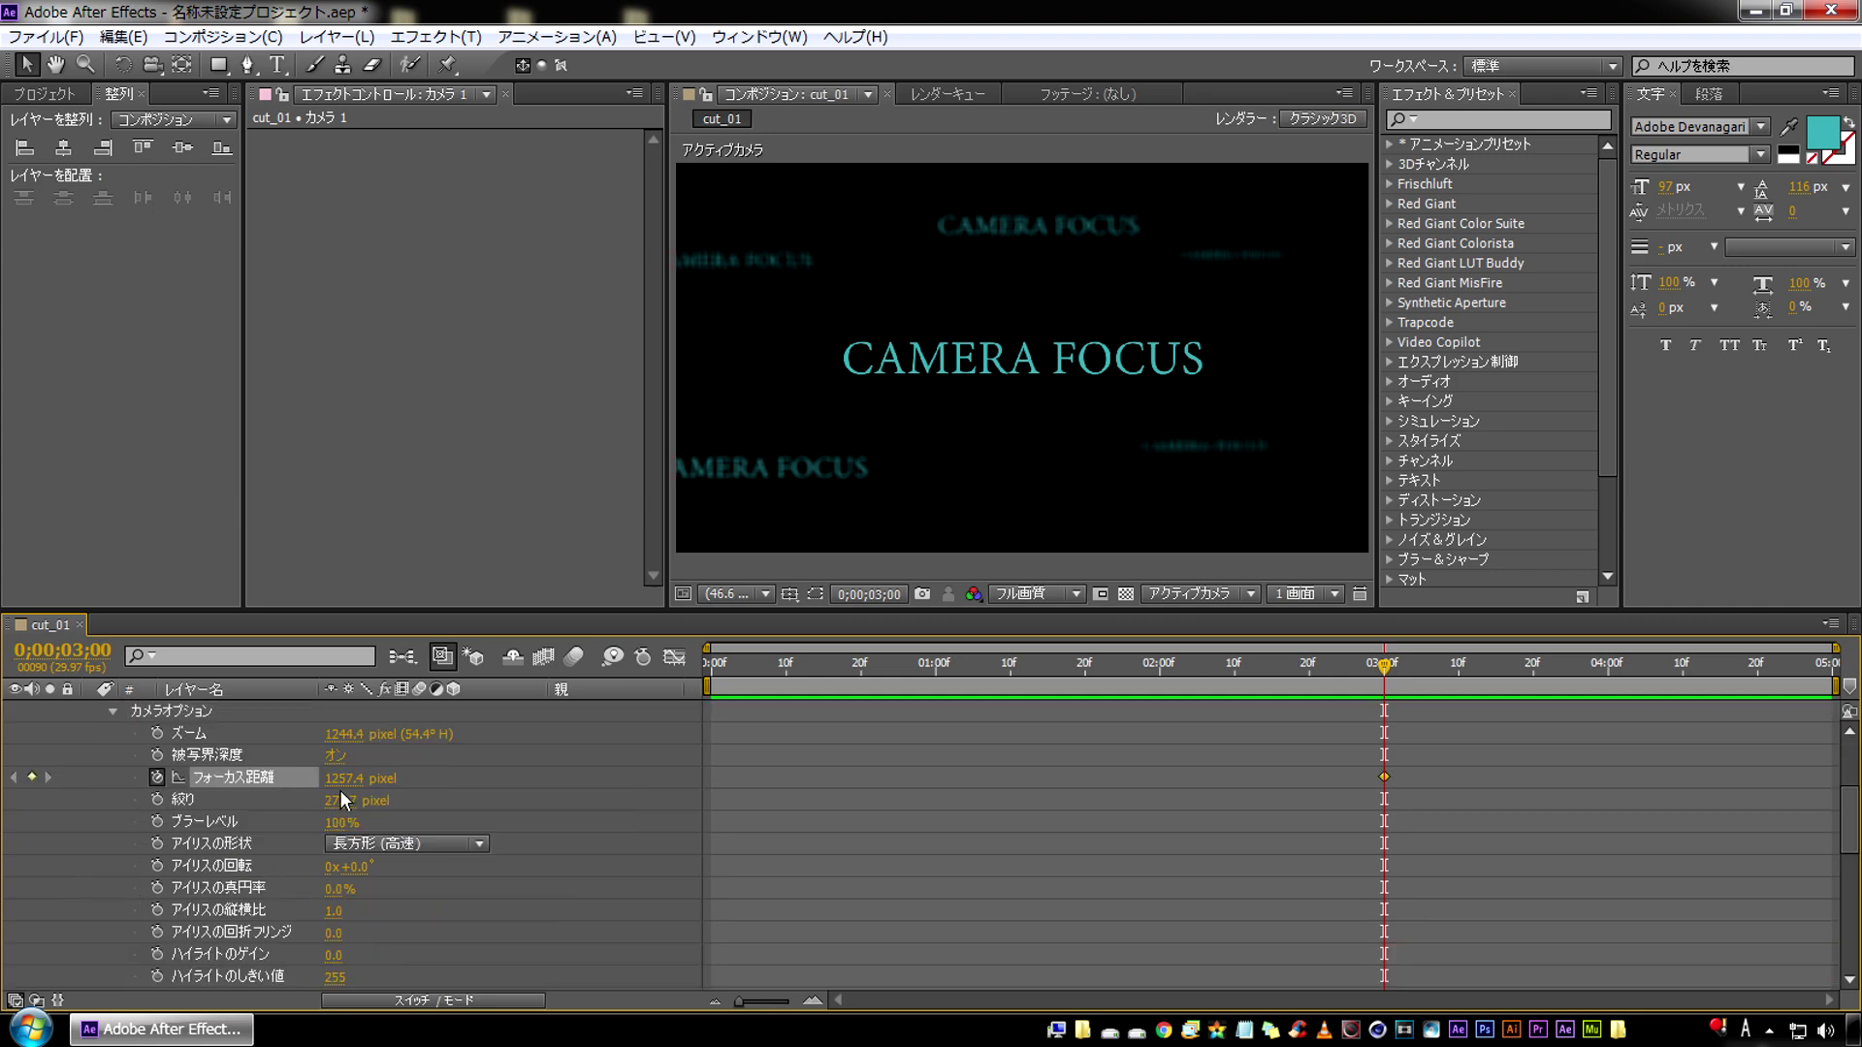
mouse_move(1366, 675)
mouse_down()
mouse_move(783, 695)
mouse_move(859, 695)
mouse_up()
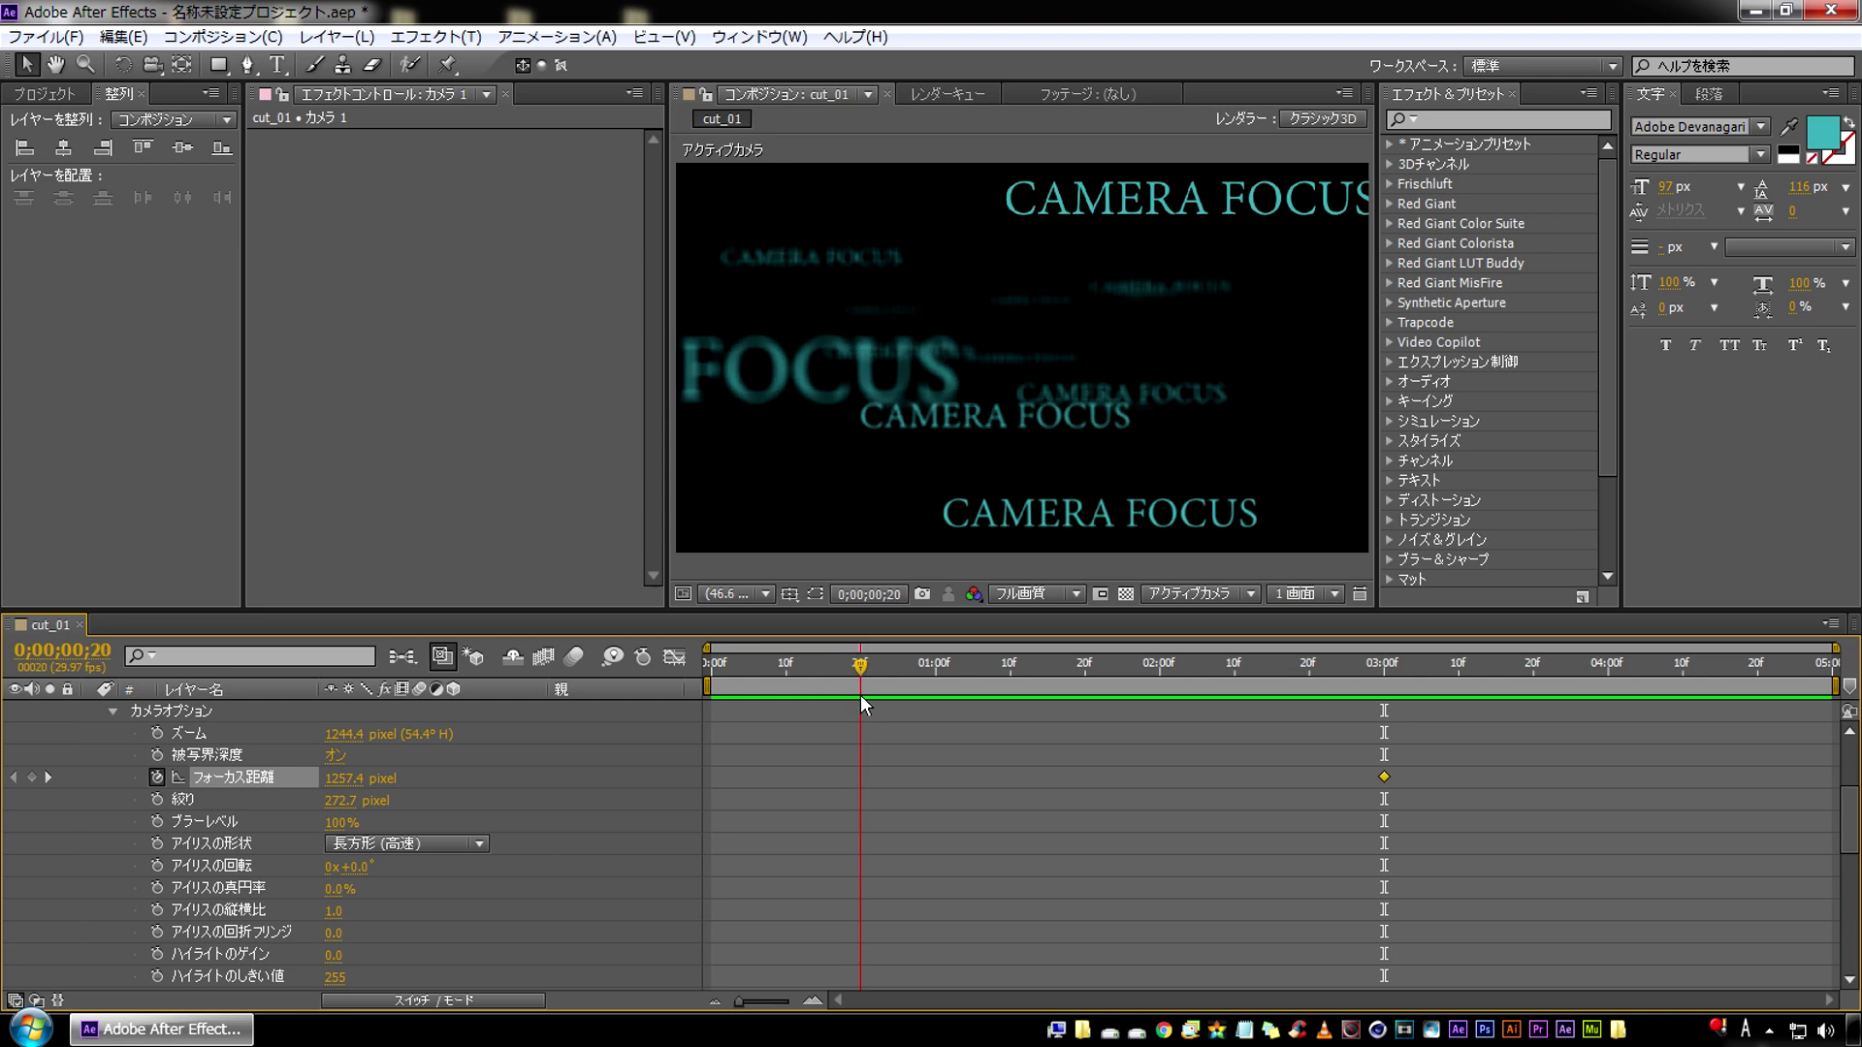
At frame 18, select the lower CAMERA FOCUS 15 text layer along with Camera 1
mouse_move(861, 697)
mouse_down()
mouse_move(914, 696)
mouse_move(845, 702)
mouse_up()
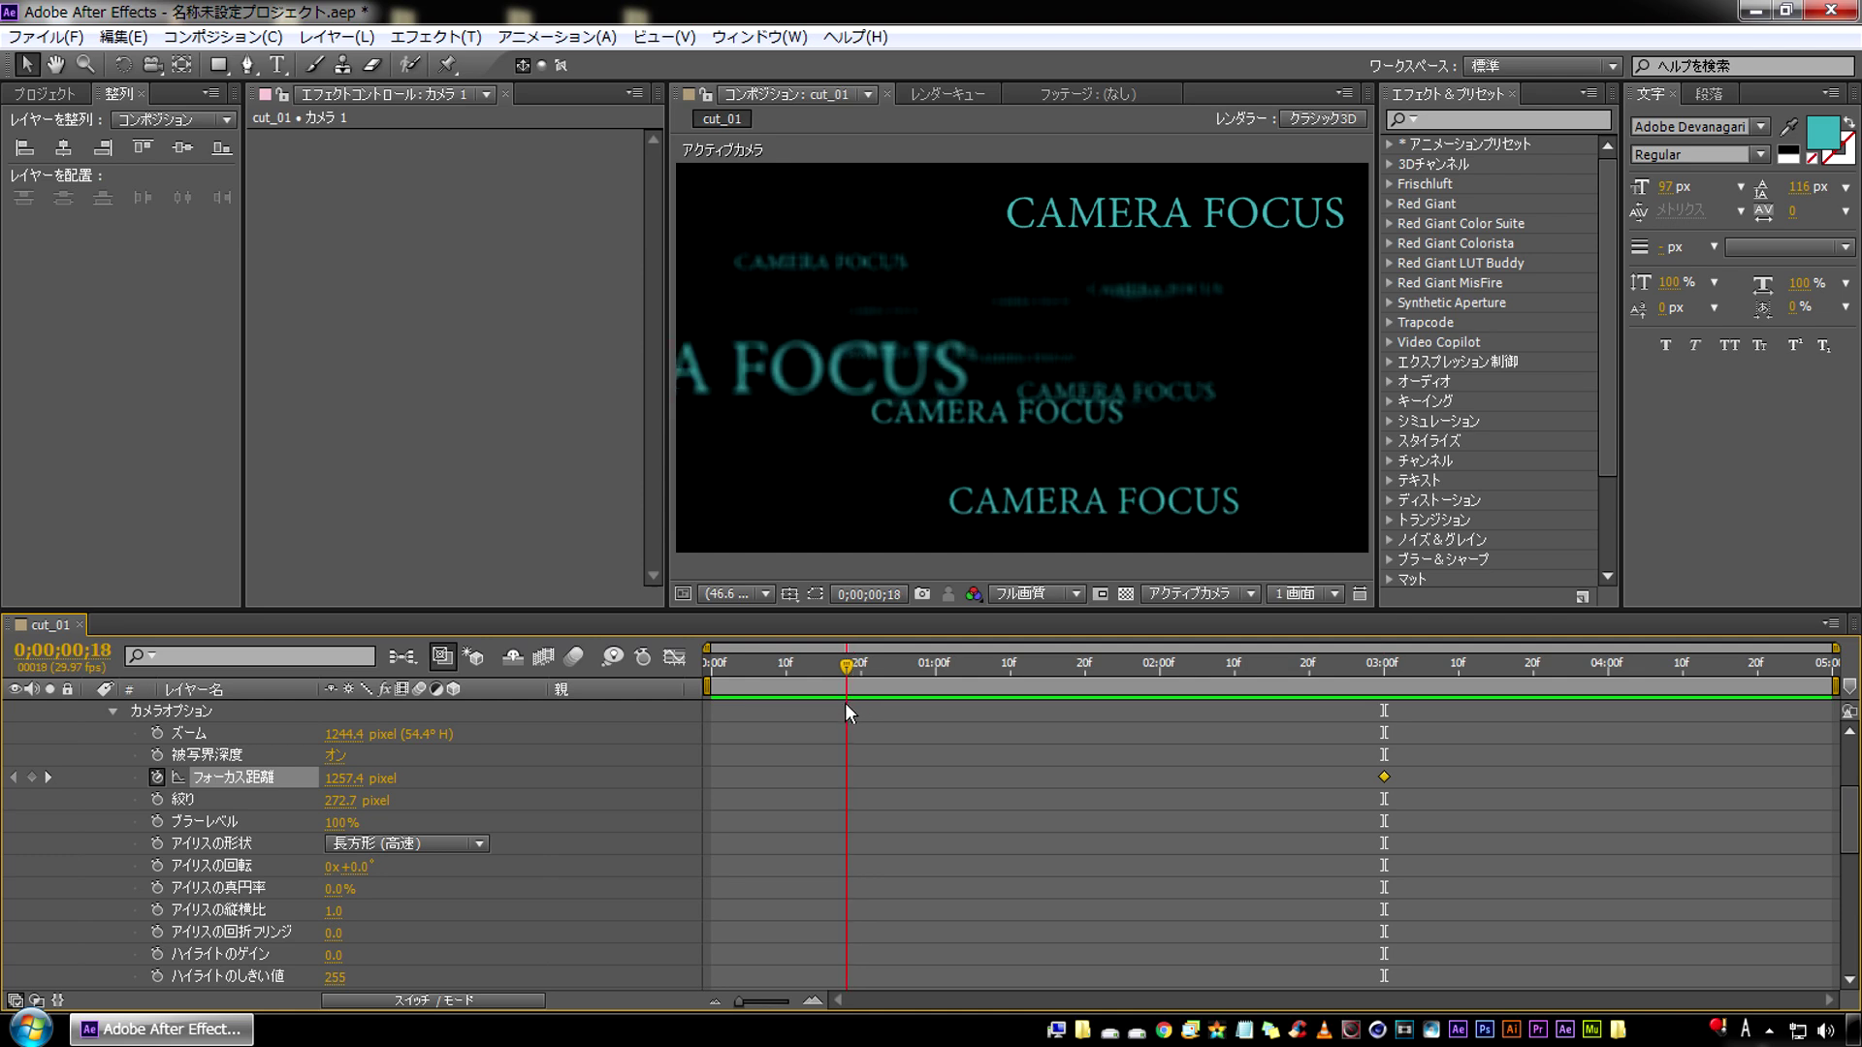
click(1075, 502)
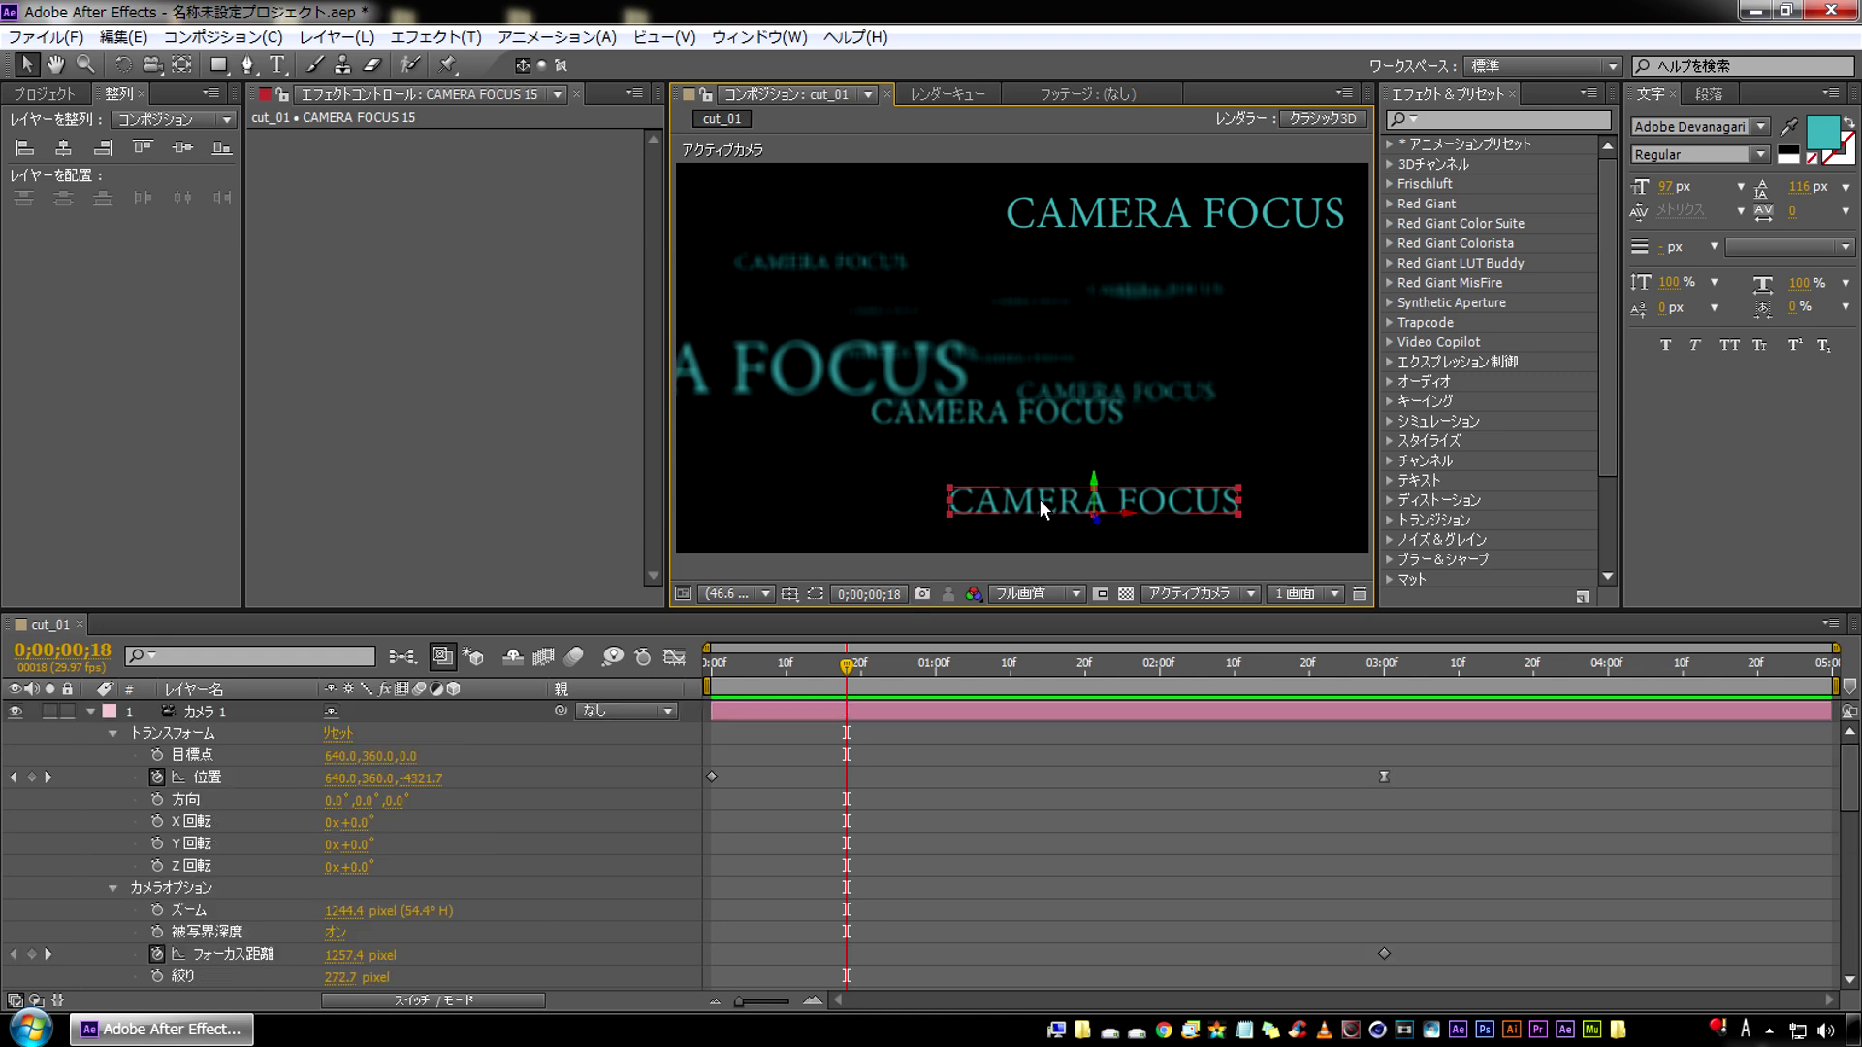
click(222, 719)
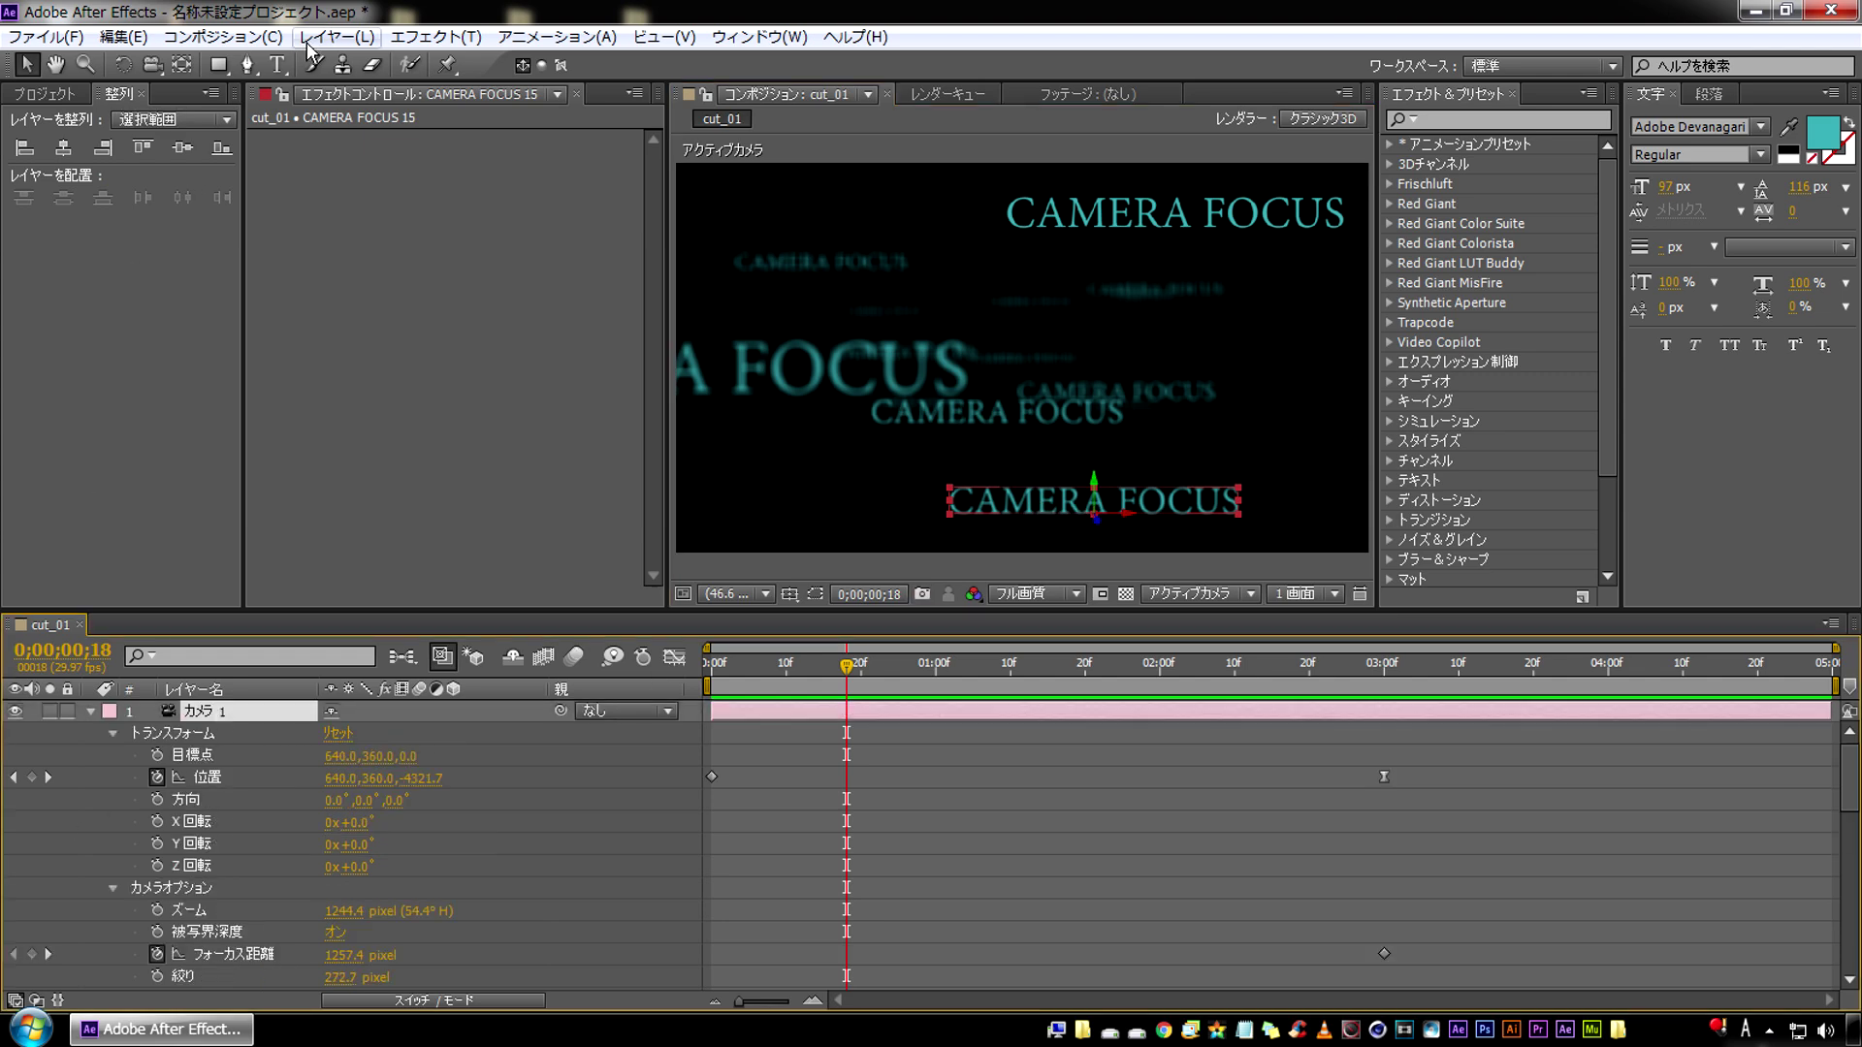
Set the focus distance to CAMERA FOCUS 15, creating a 1561.7-pixel keyframe at frame 18
click(336, 37)
mouse_move(477, 848)
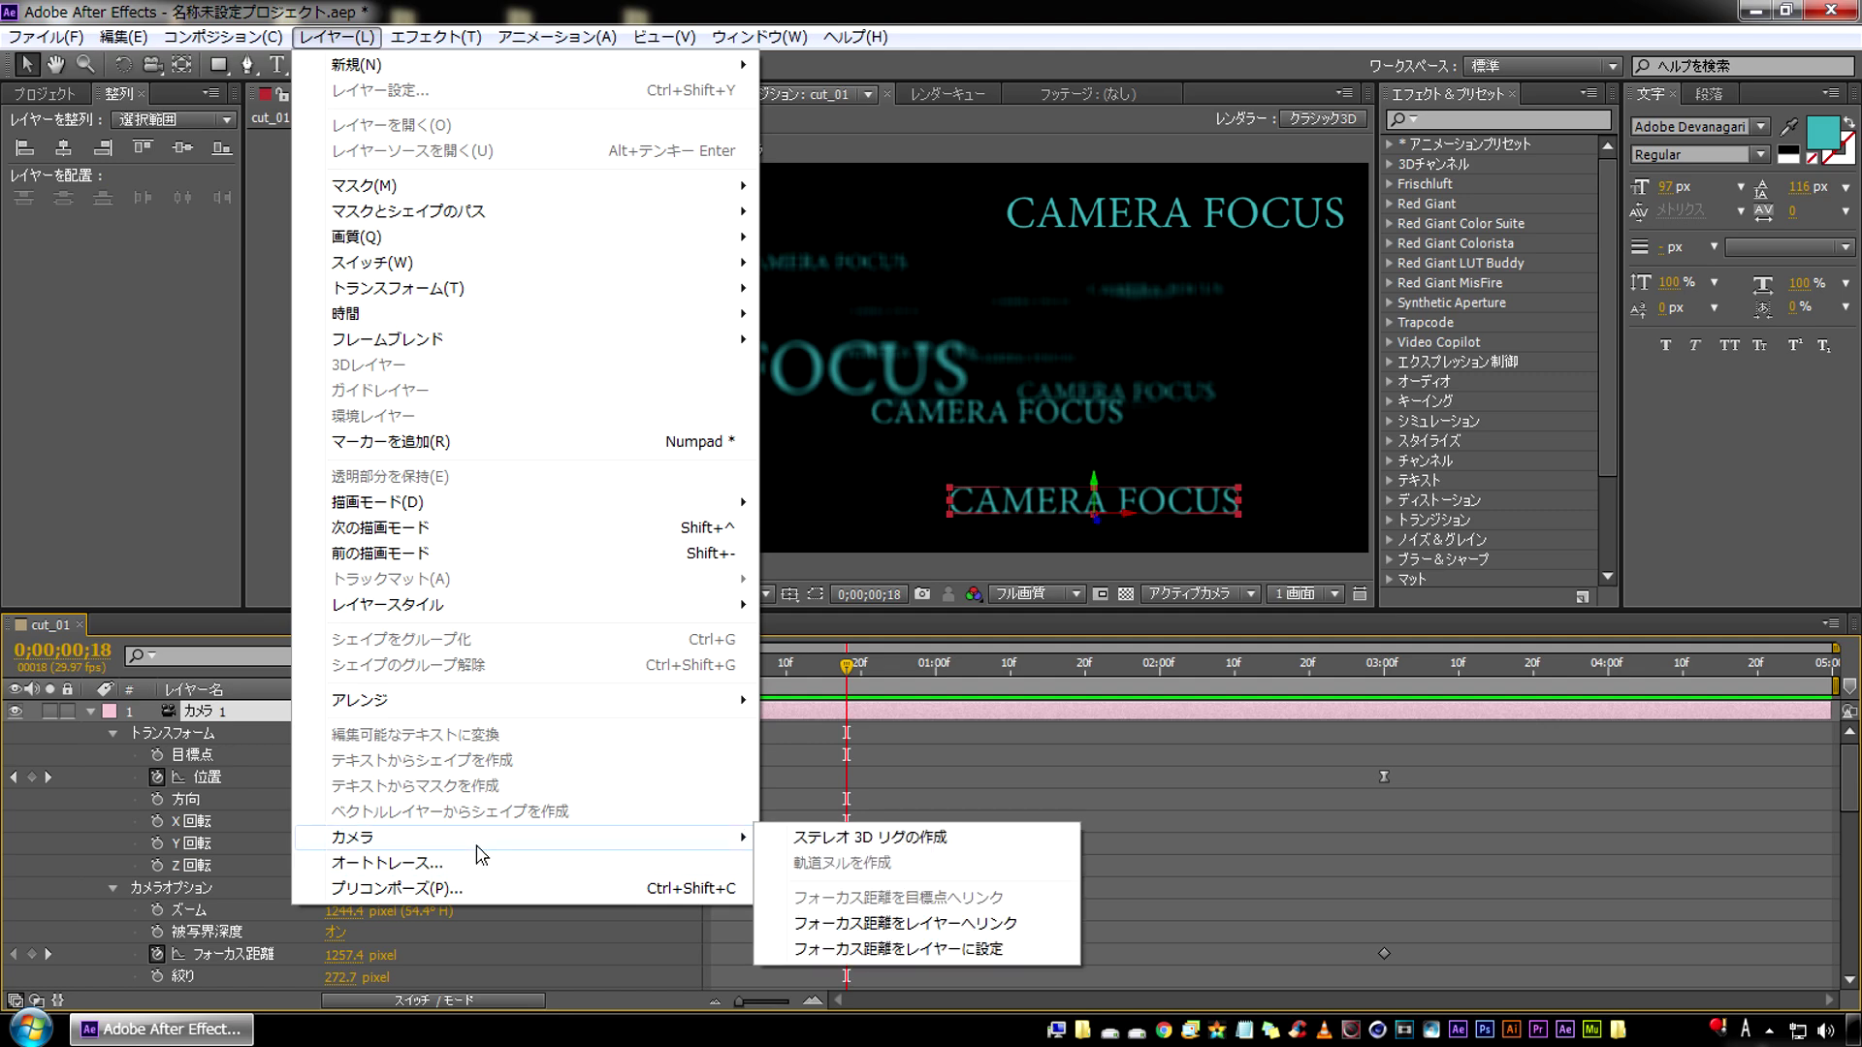
click(912, 950)
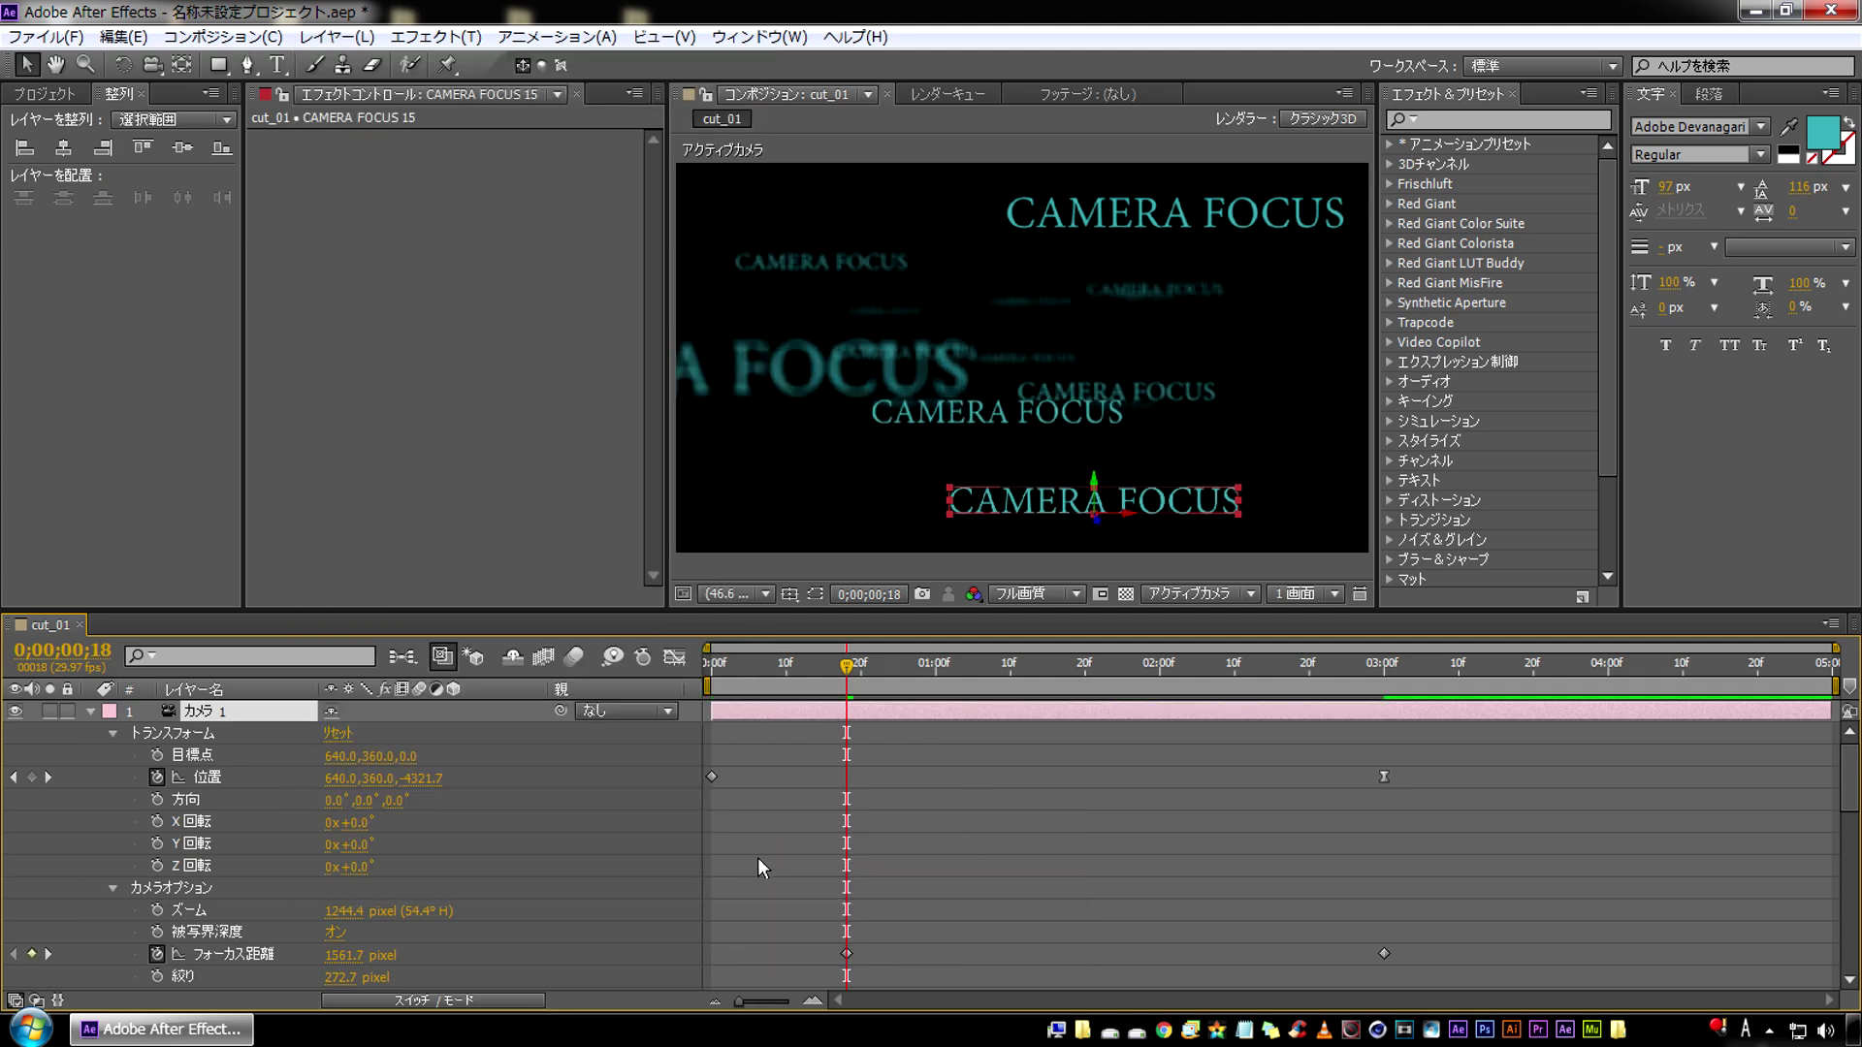
scroll(757, 882, down, 3)
scroll(802, 761, up, 1)
Preview the rack-focus animation from the start of the composition
click(800, 765)
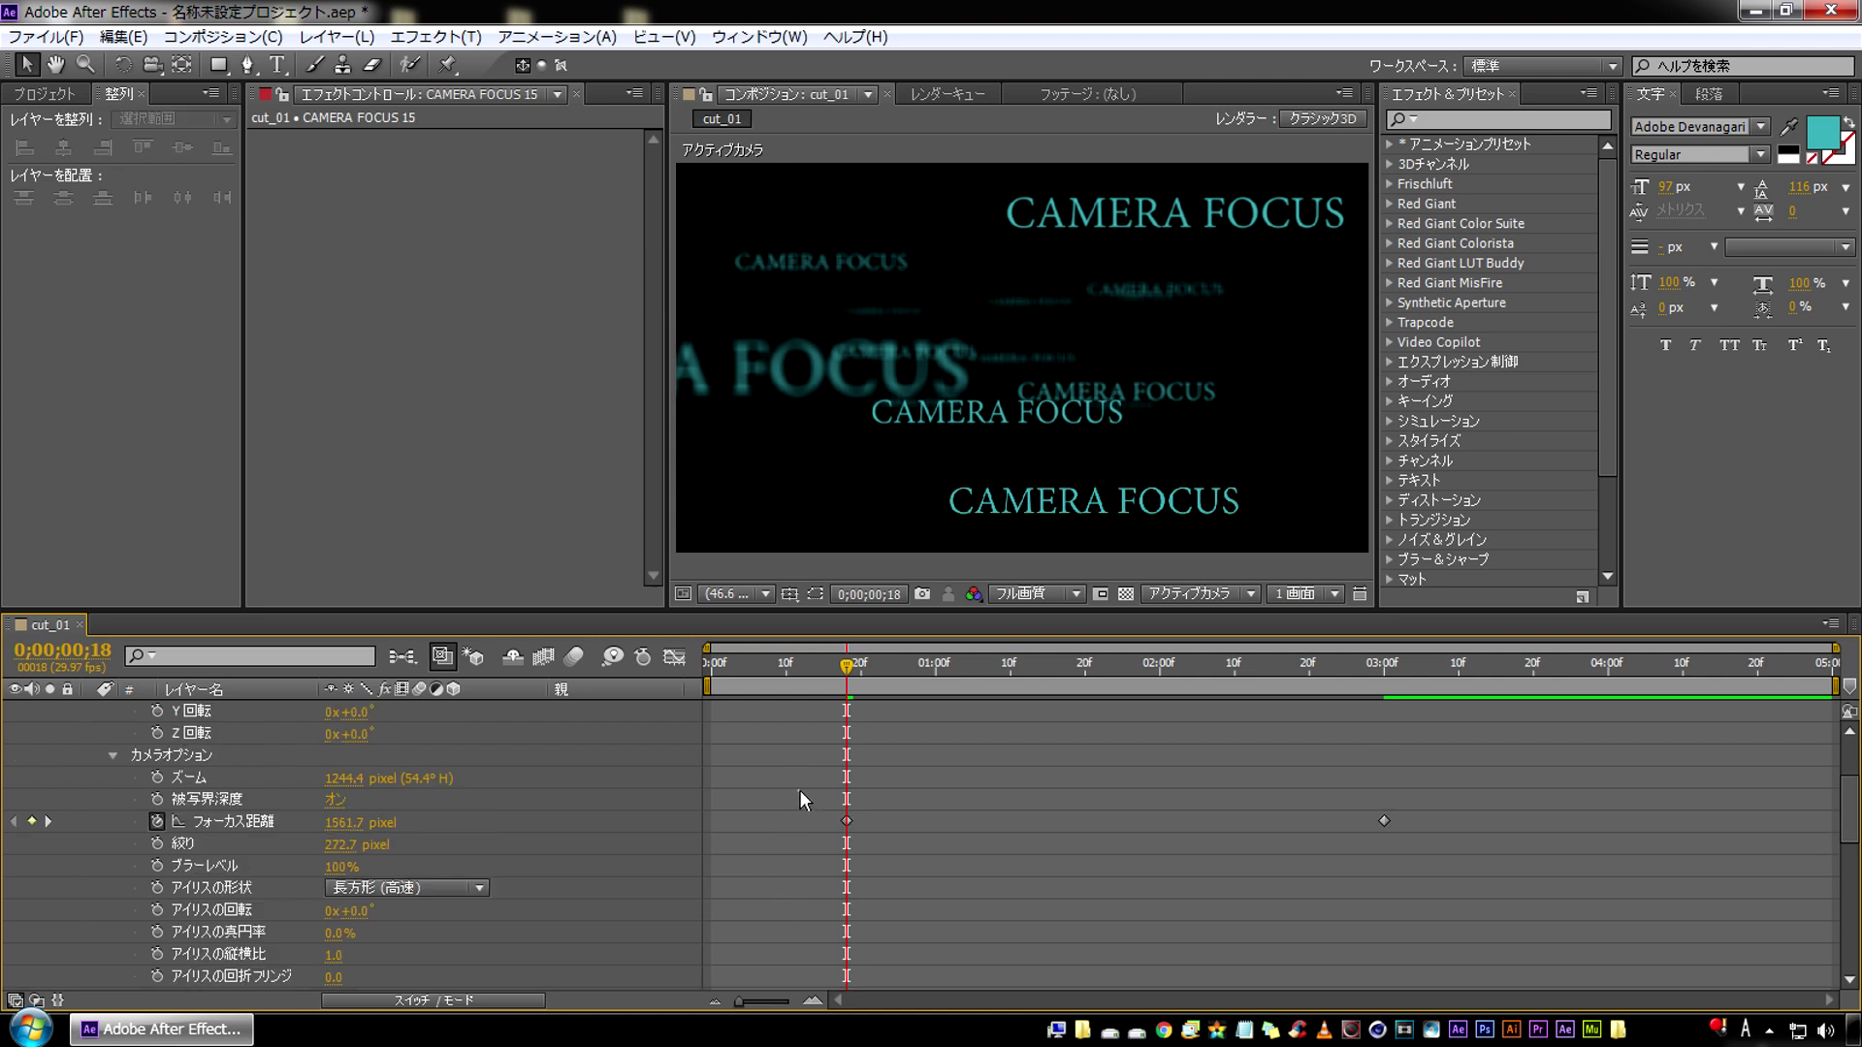
drag(799, 792, 960, 875)
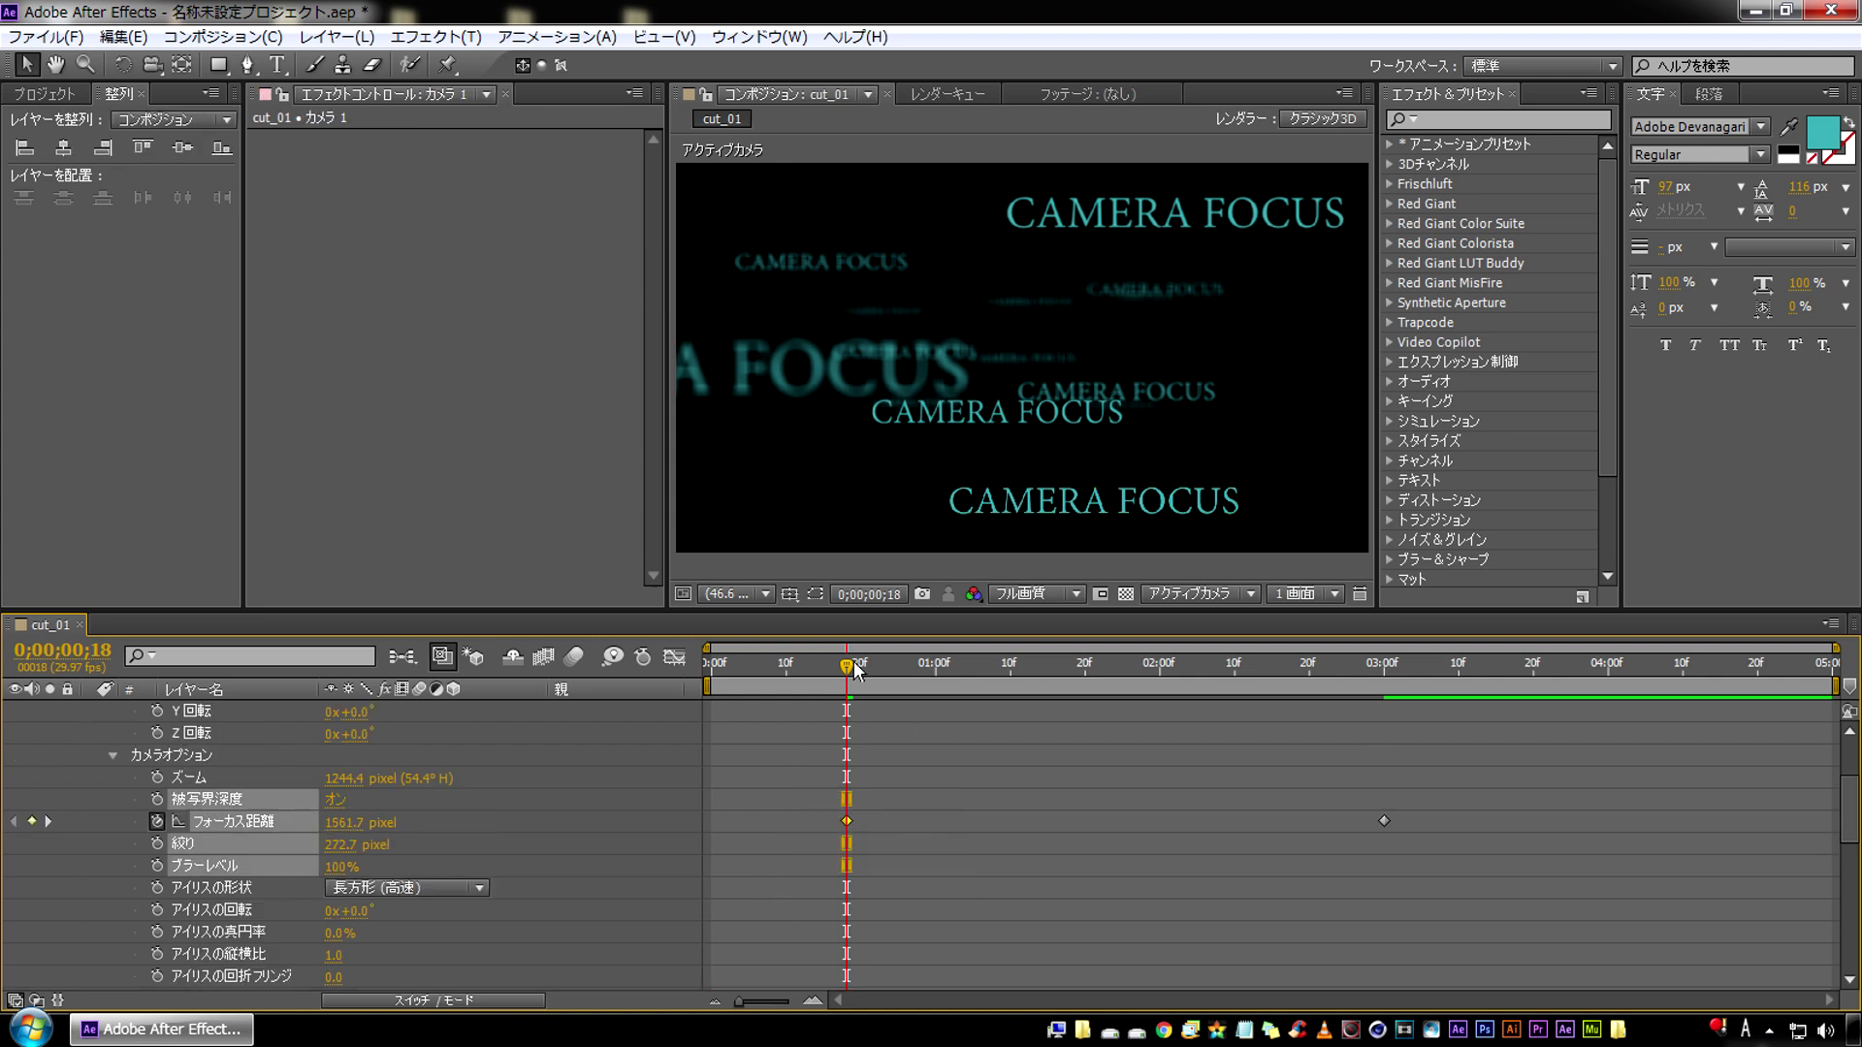
key(Home)
click(892, 752)
key(space)
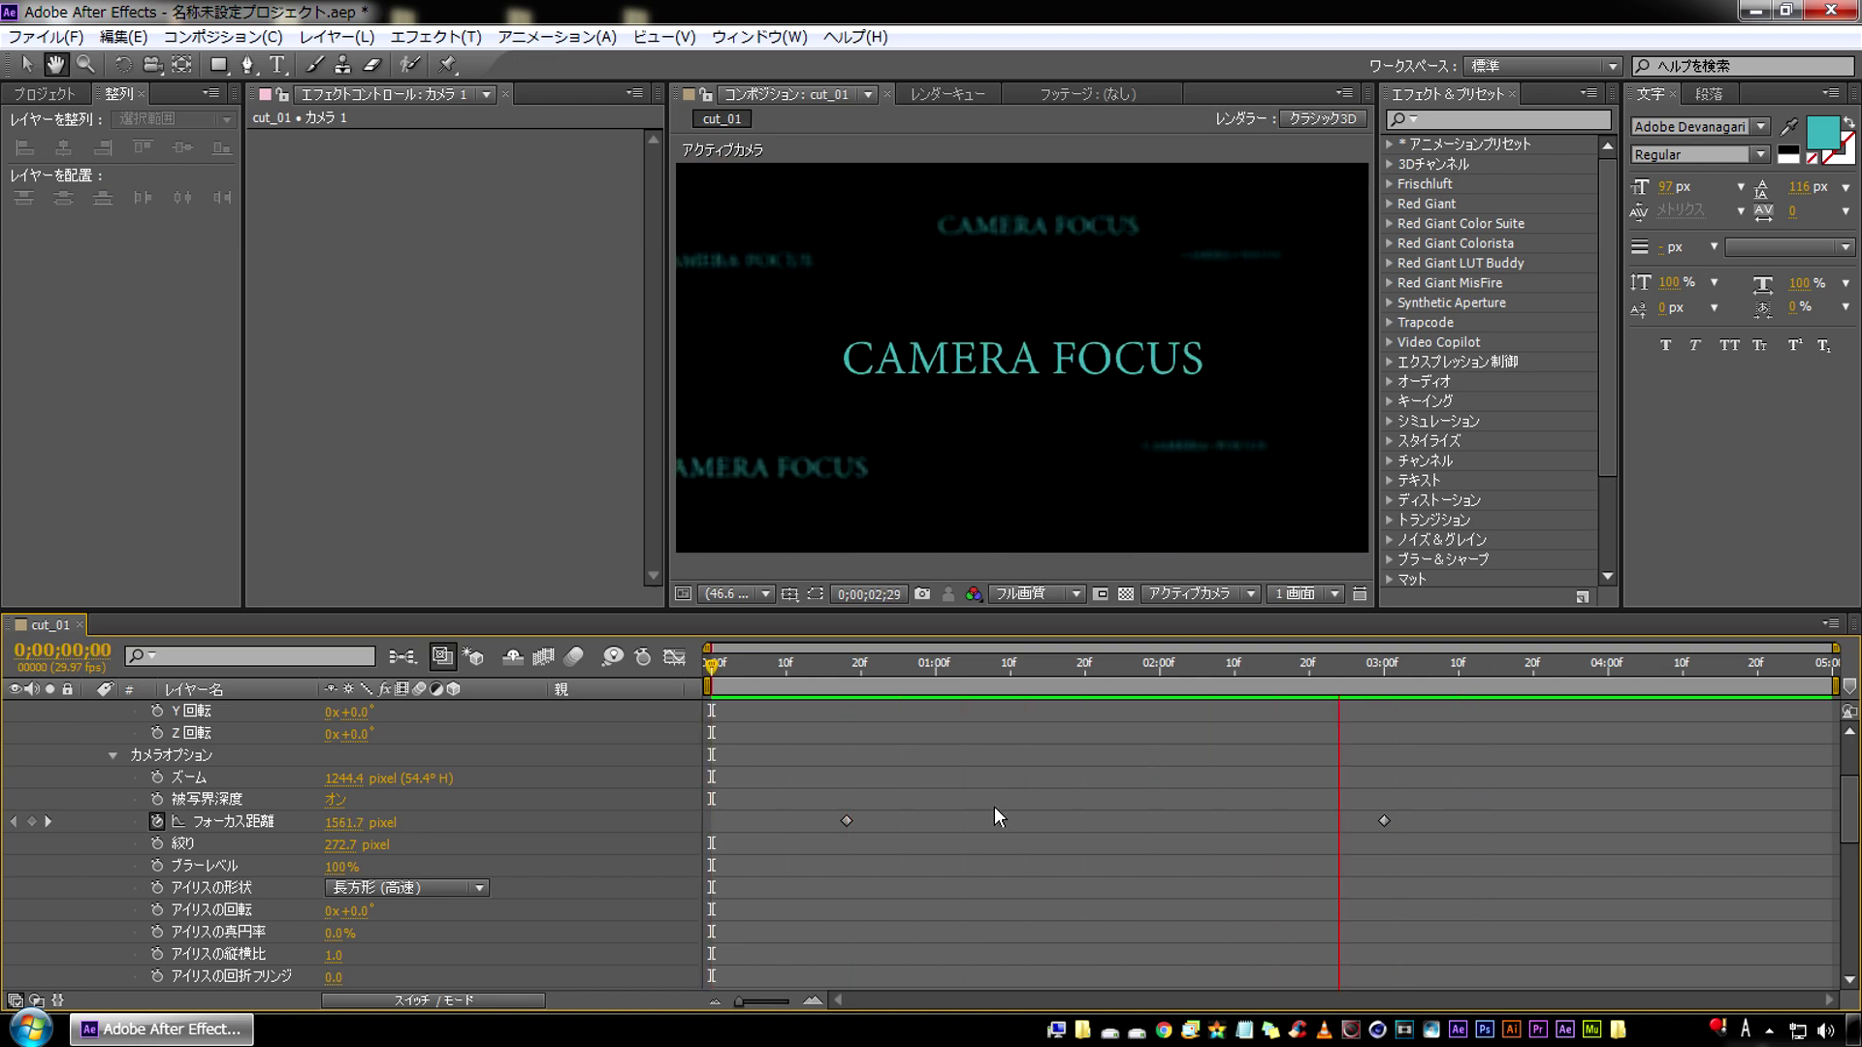
Delete both Focus Distance keyframes from Camera 1
key(space)
drag(770, 764, 1433, 869)
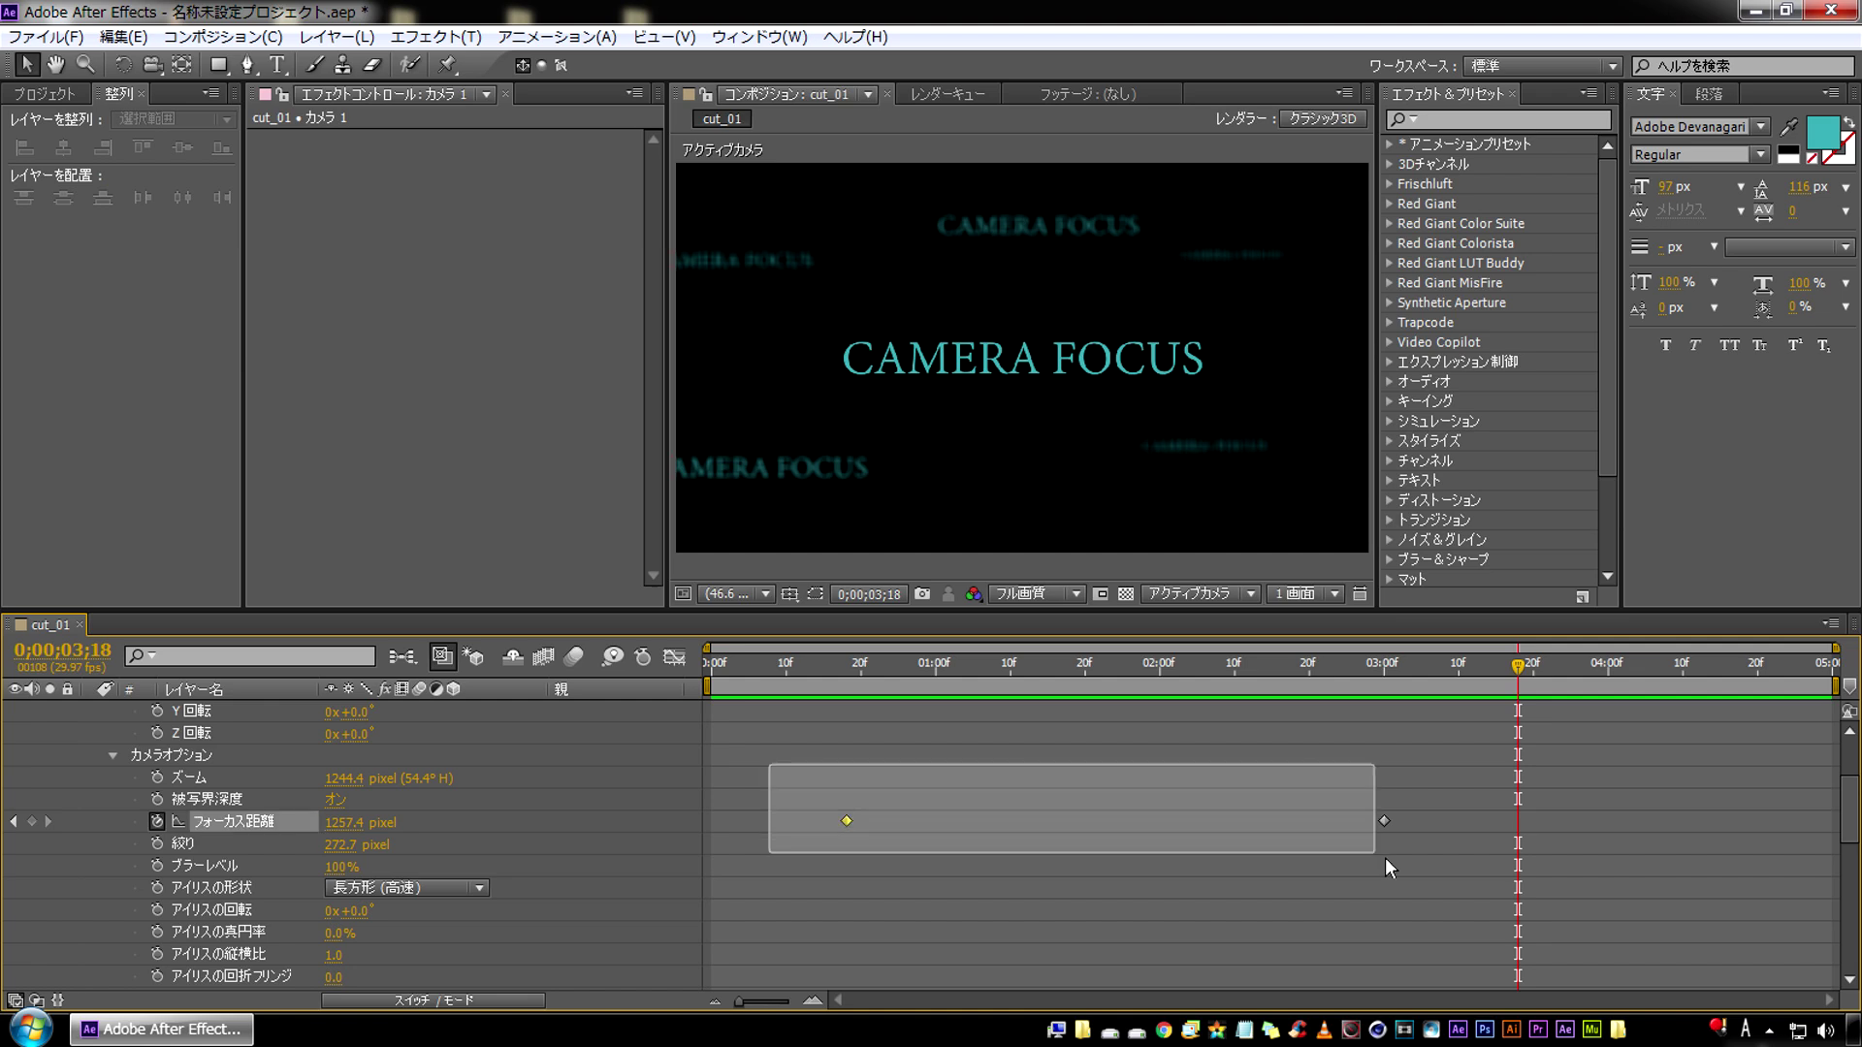
key(Delete)
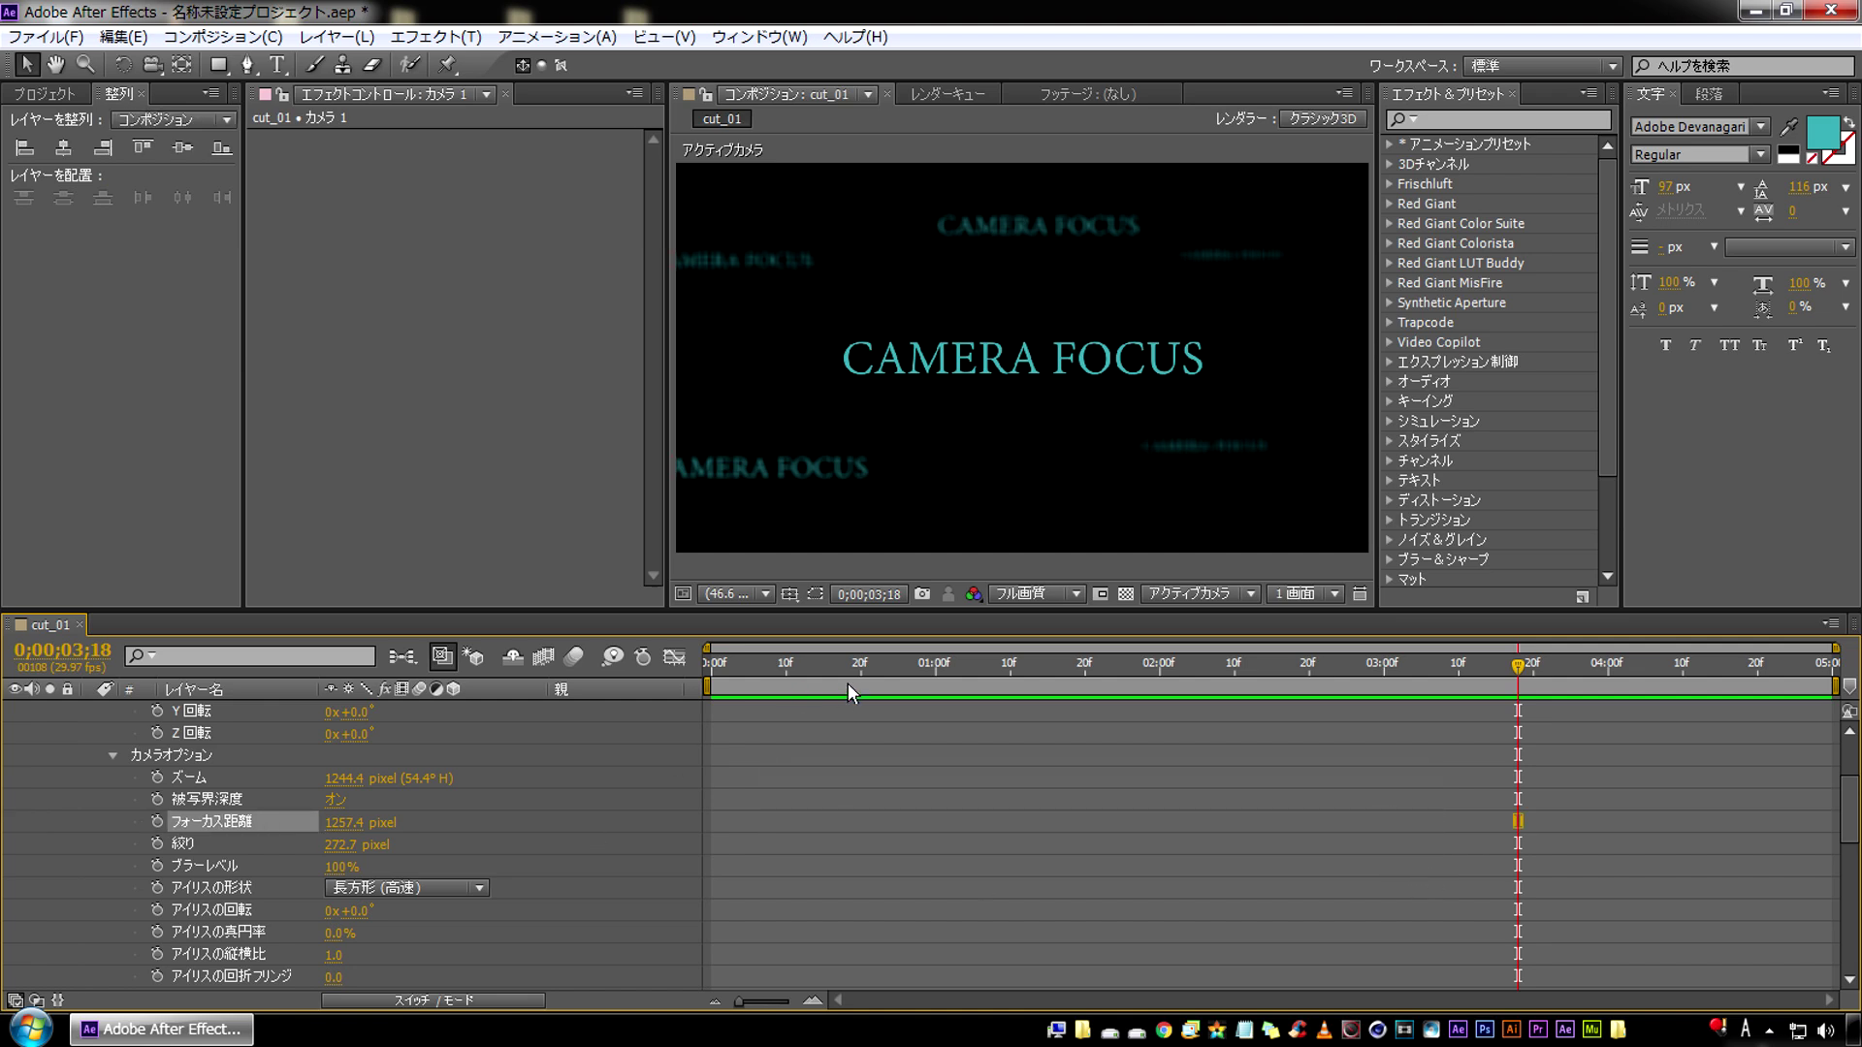
Select the CAMERA FOCUS 7 text layer together with Camera 1
scroll(1332, 728, up, 3)
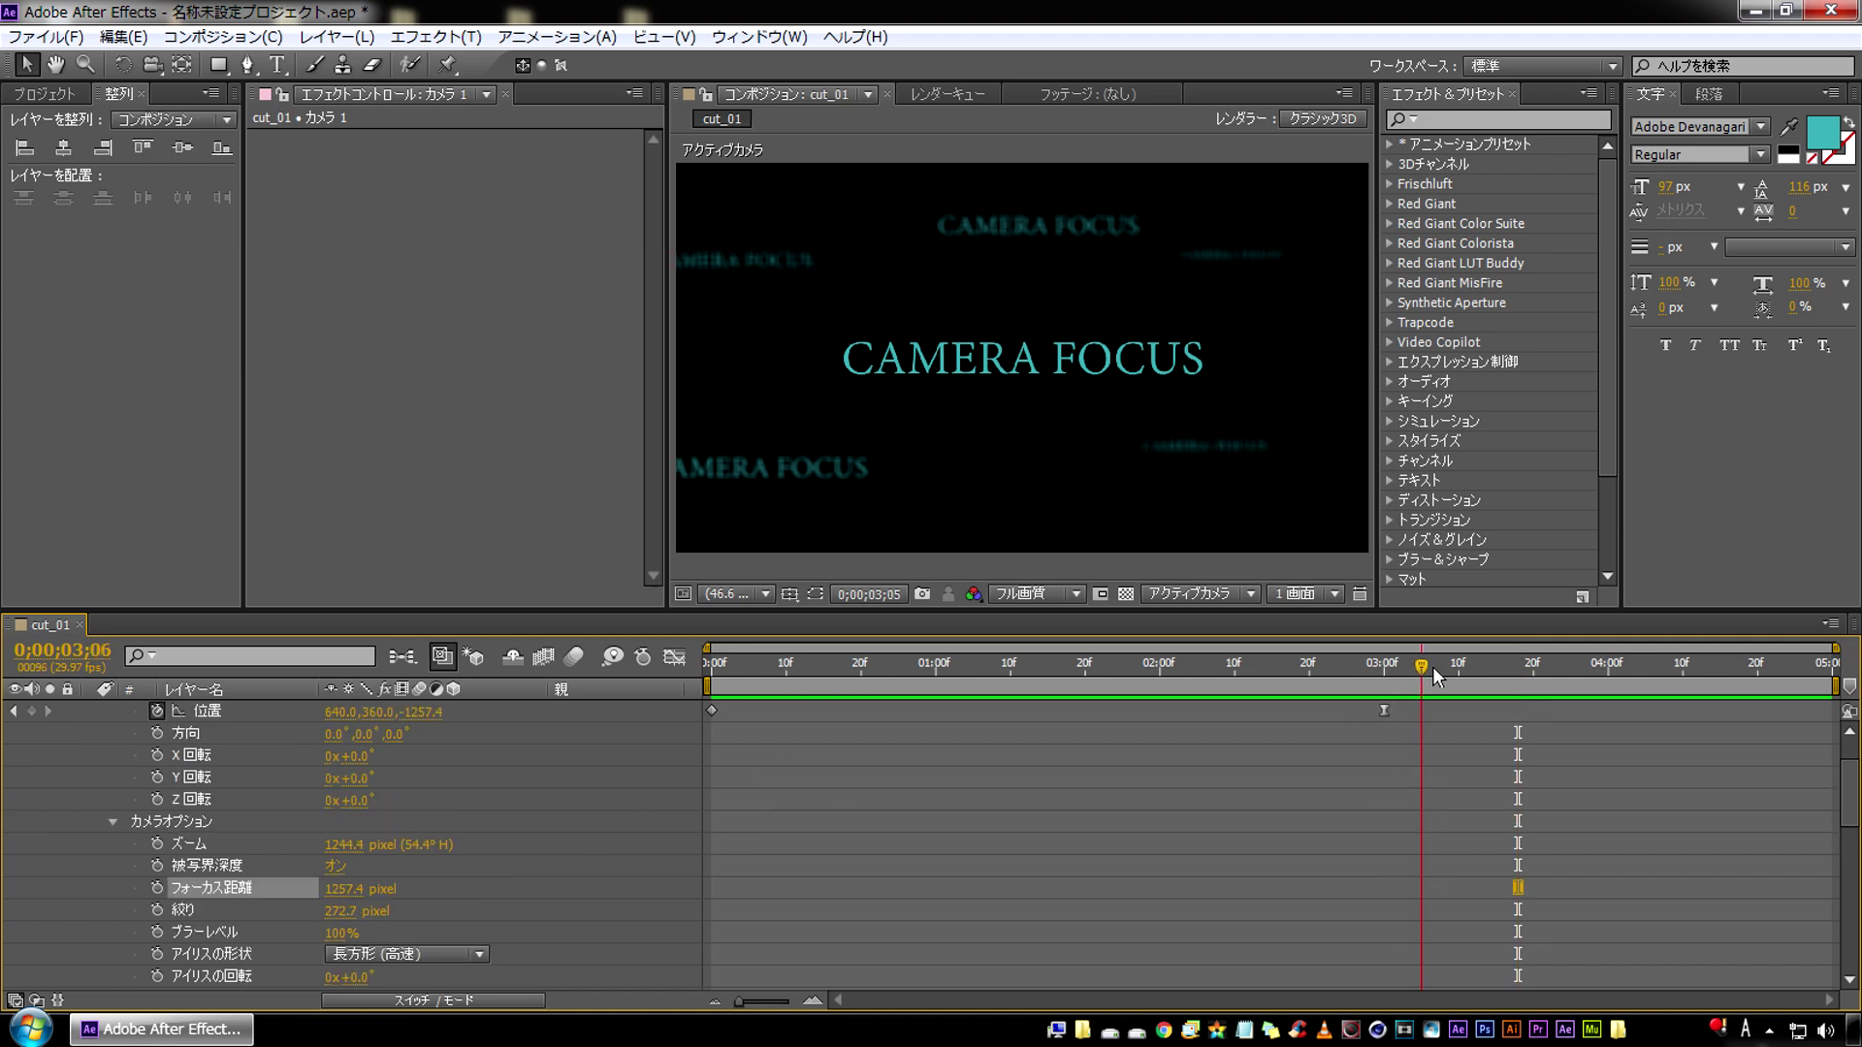
click(934, 365)
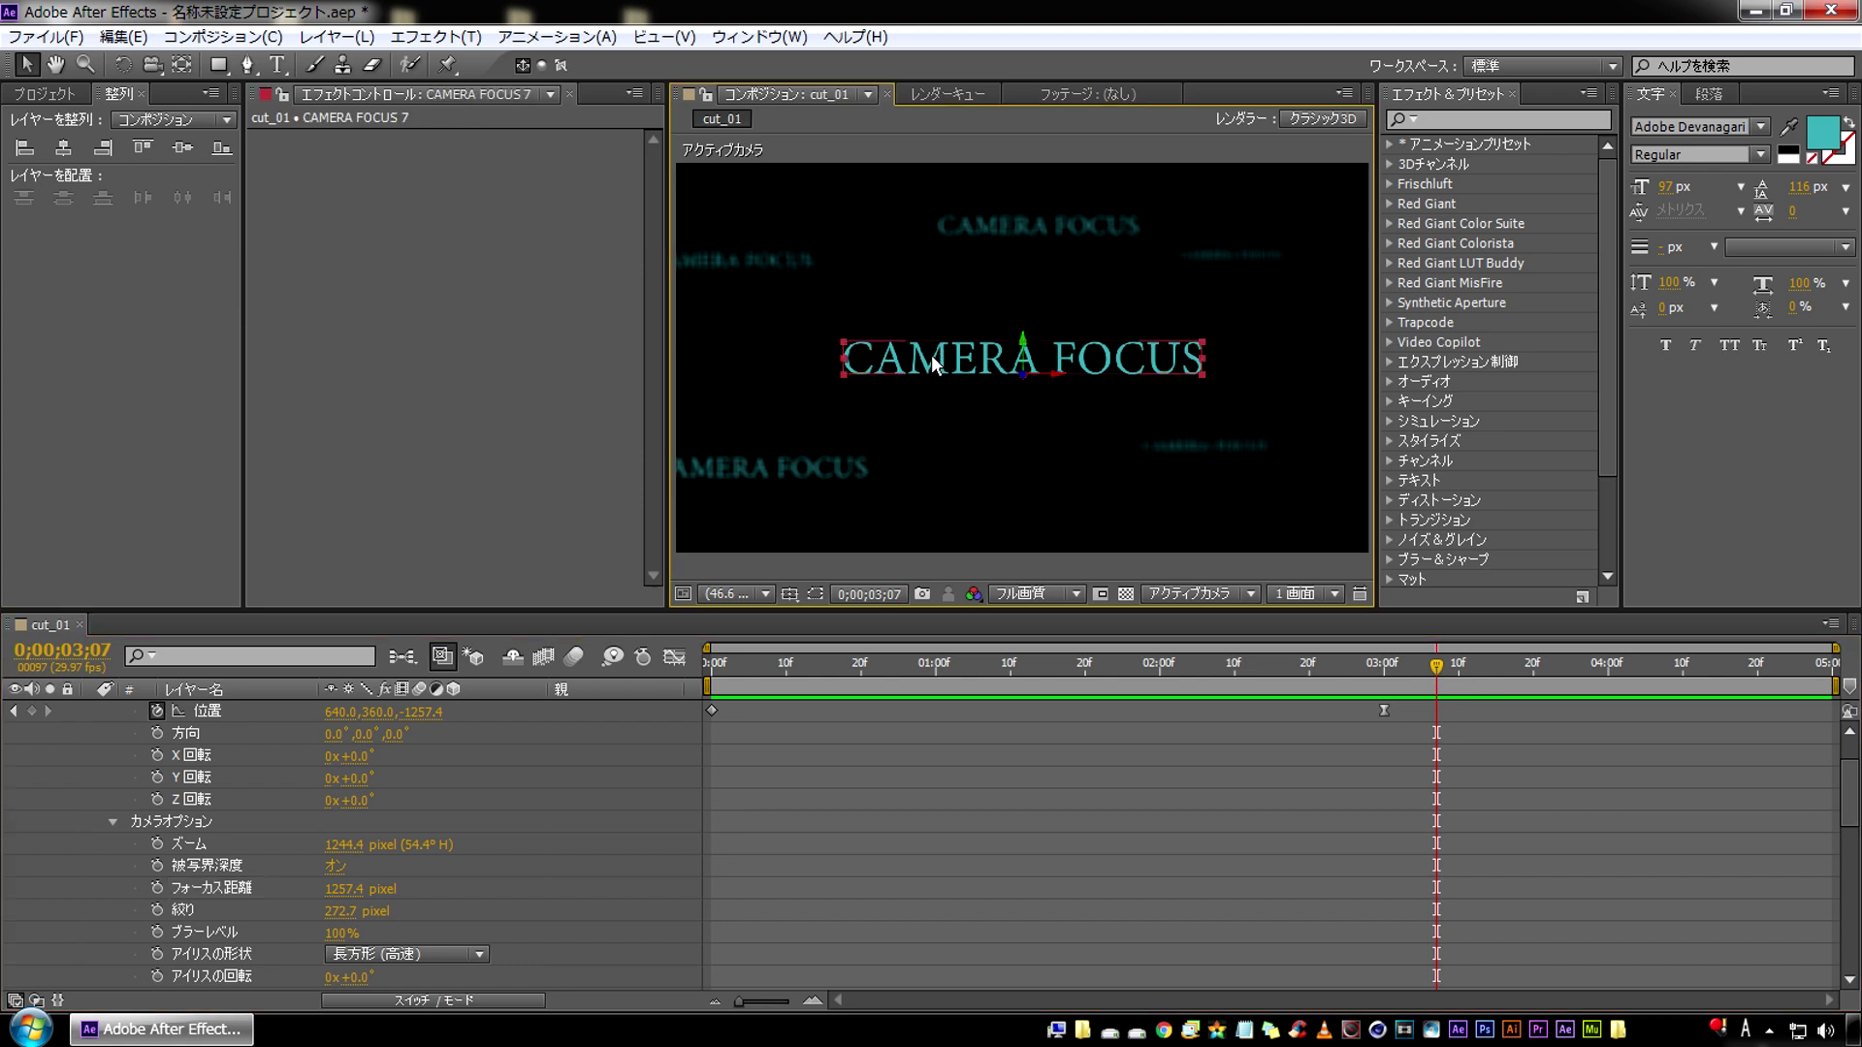
scroll(171, 830, up, 3)
click(209, 714)
key(Return)
click(336, 39)
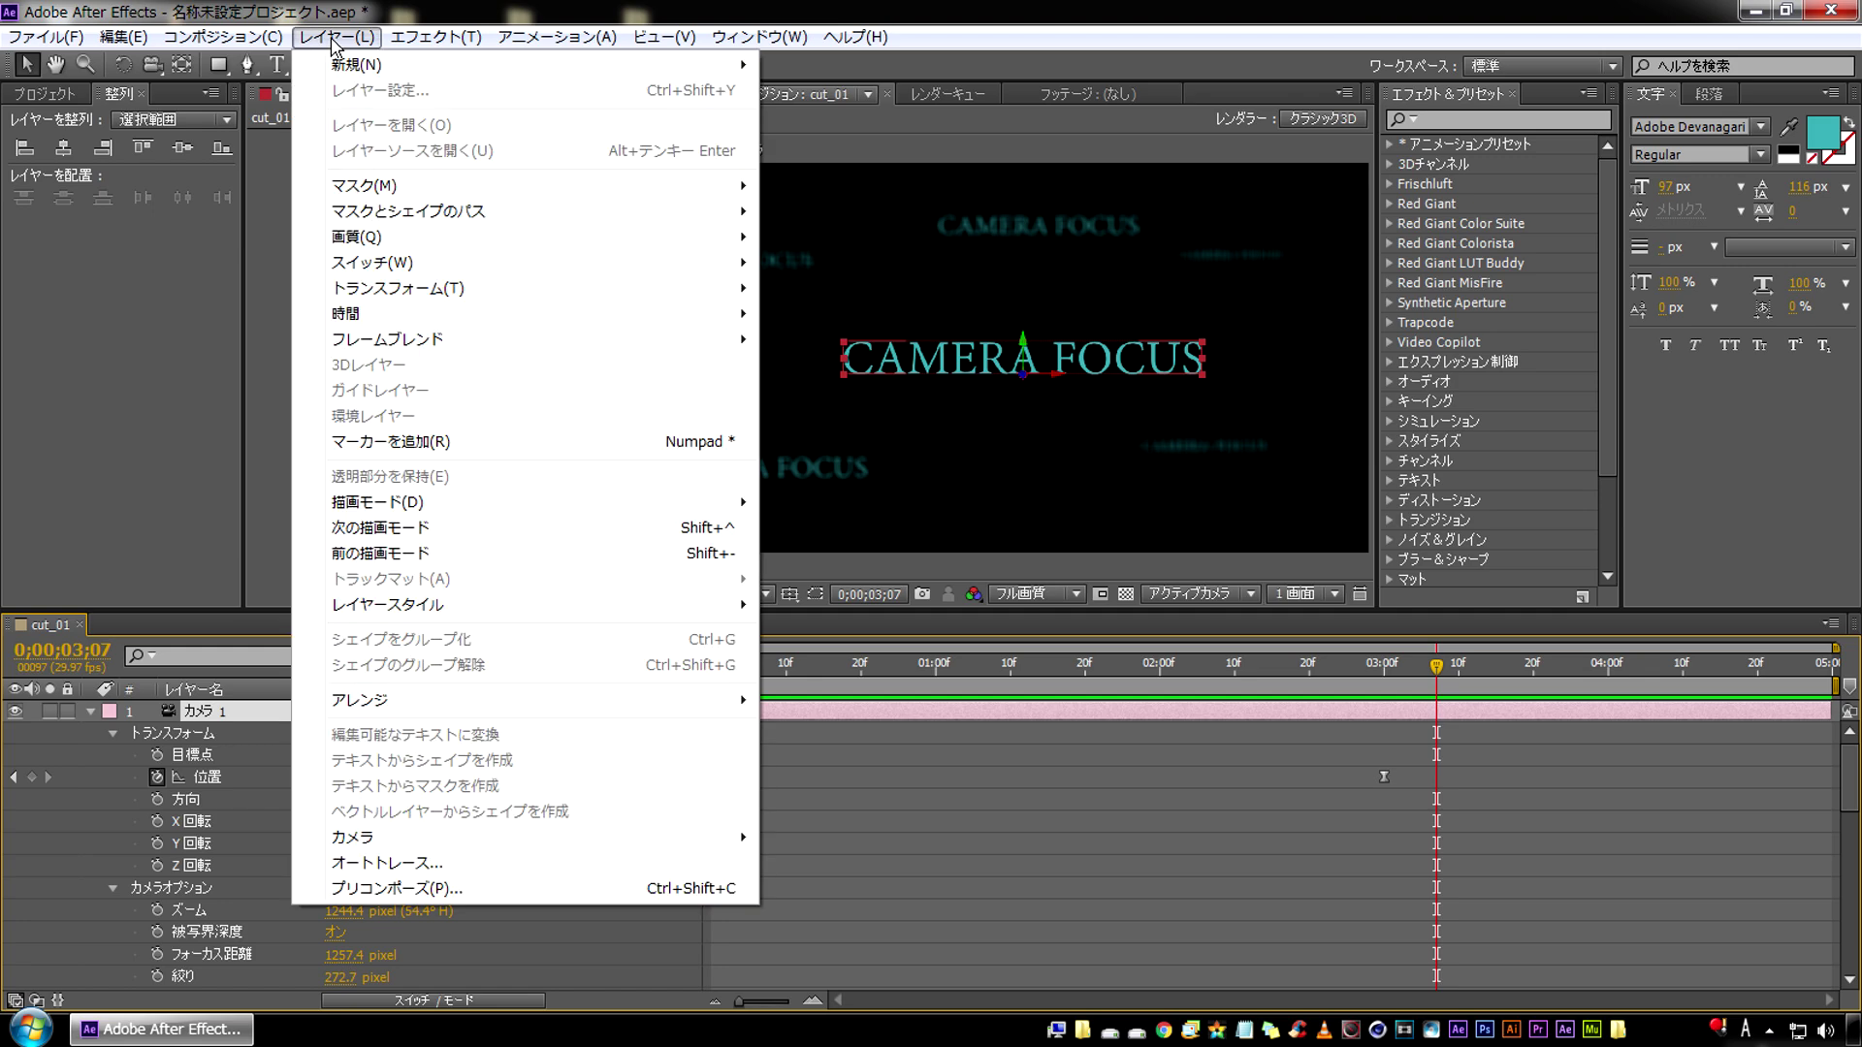
Link Camera 1's focus distance to CAMERA FOCUS 7 and preview the result from the start
mouse_move(433, 846)
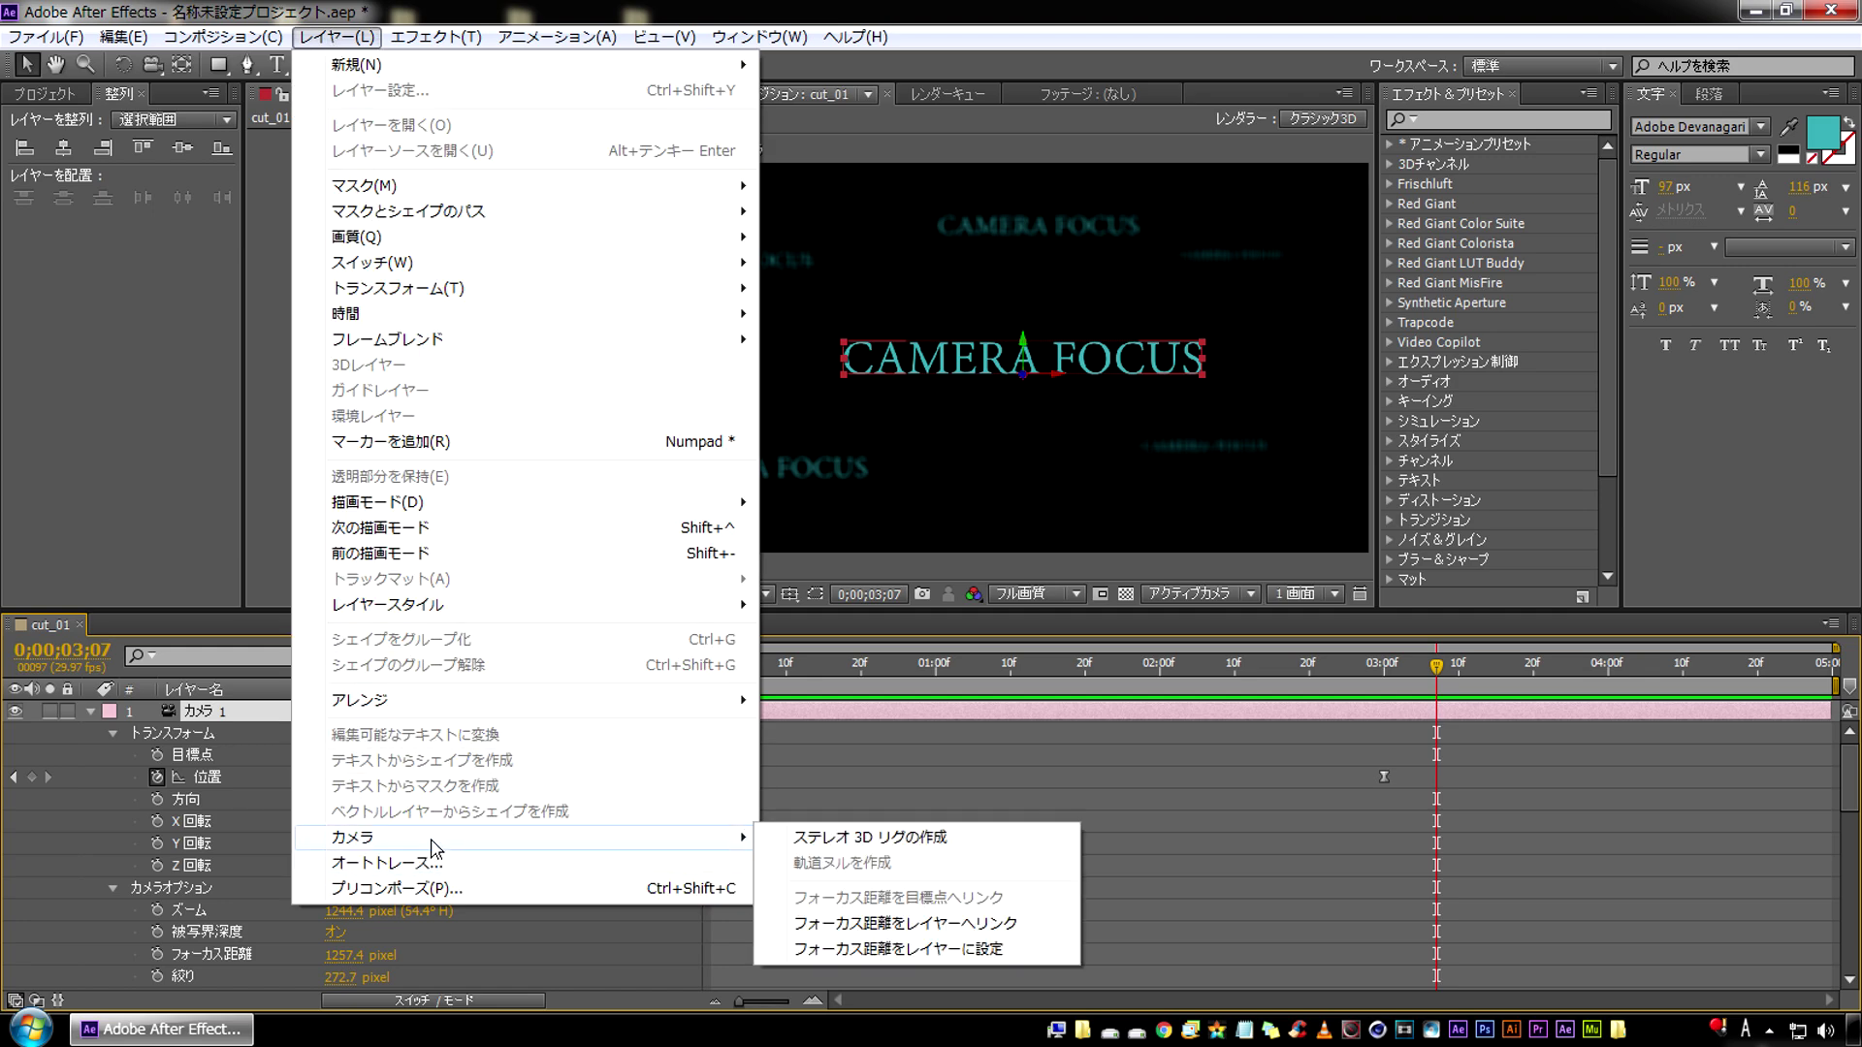
click(1034, 930)
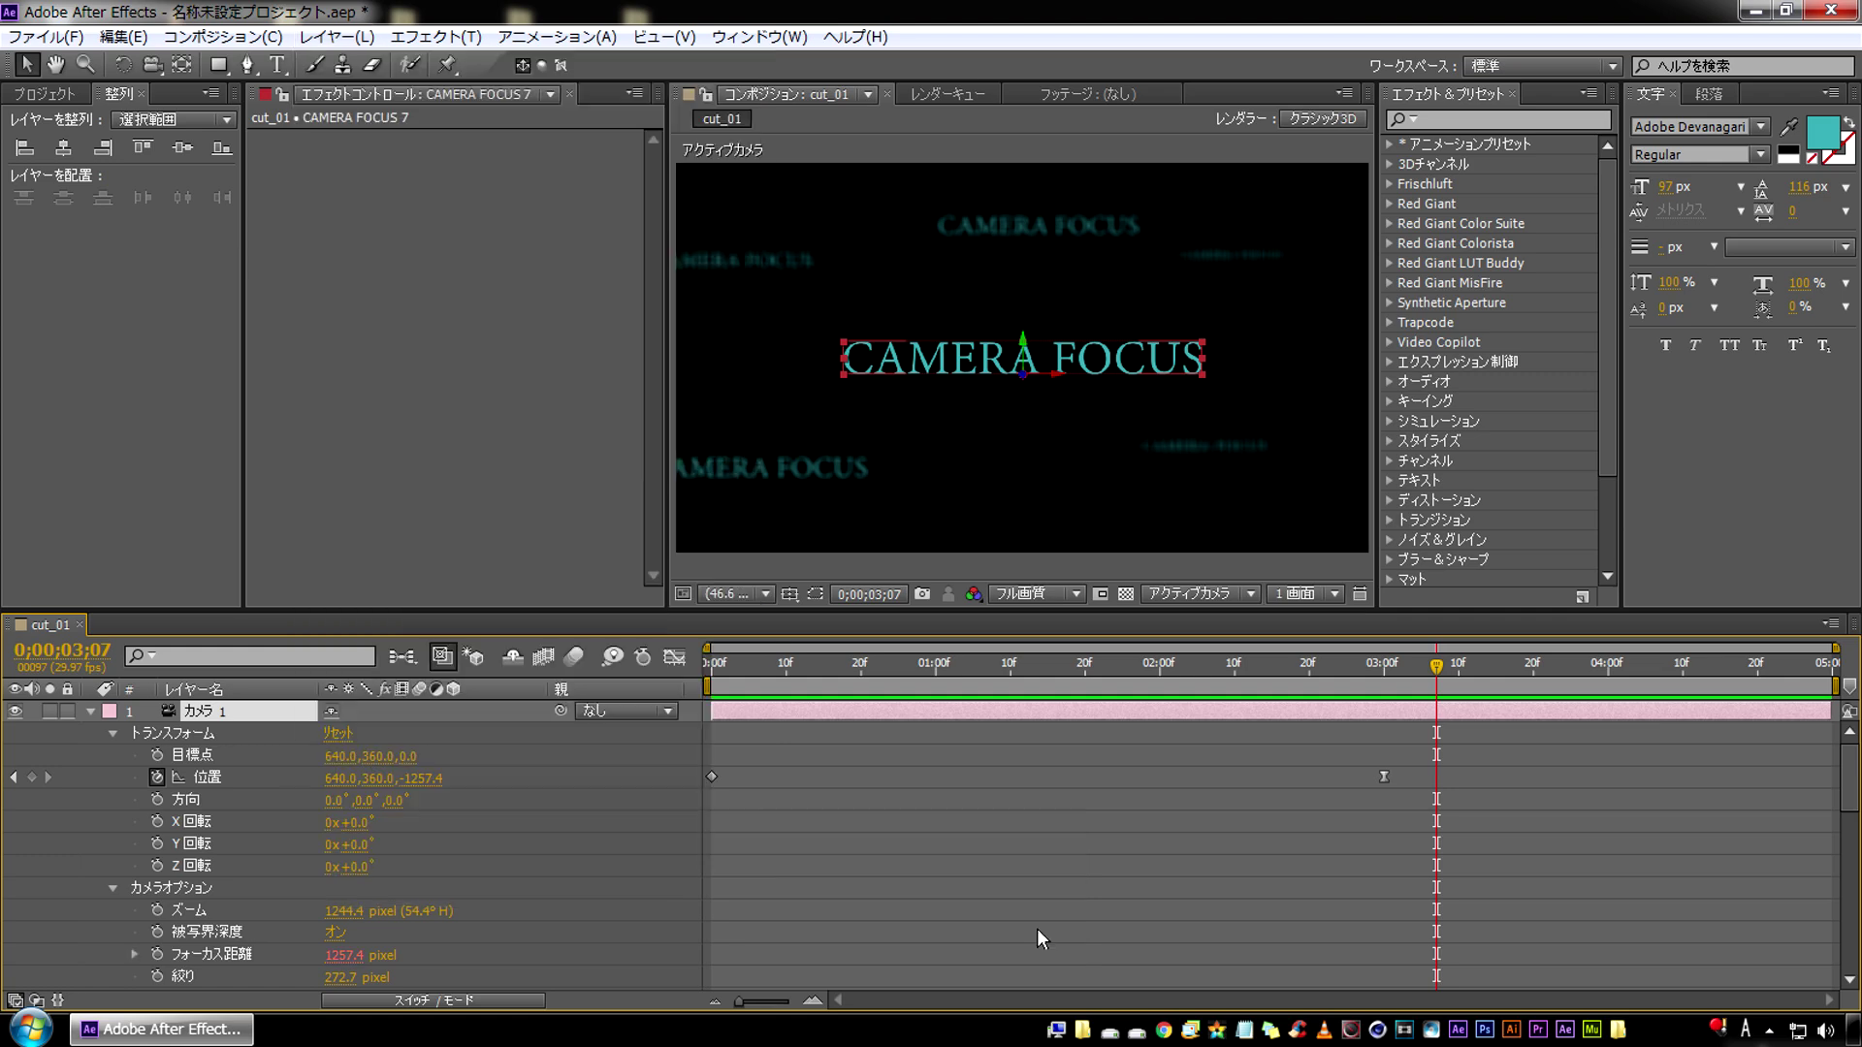
drag(1377, 678, 706, 687)
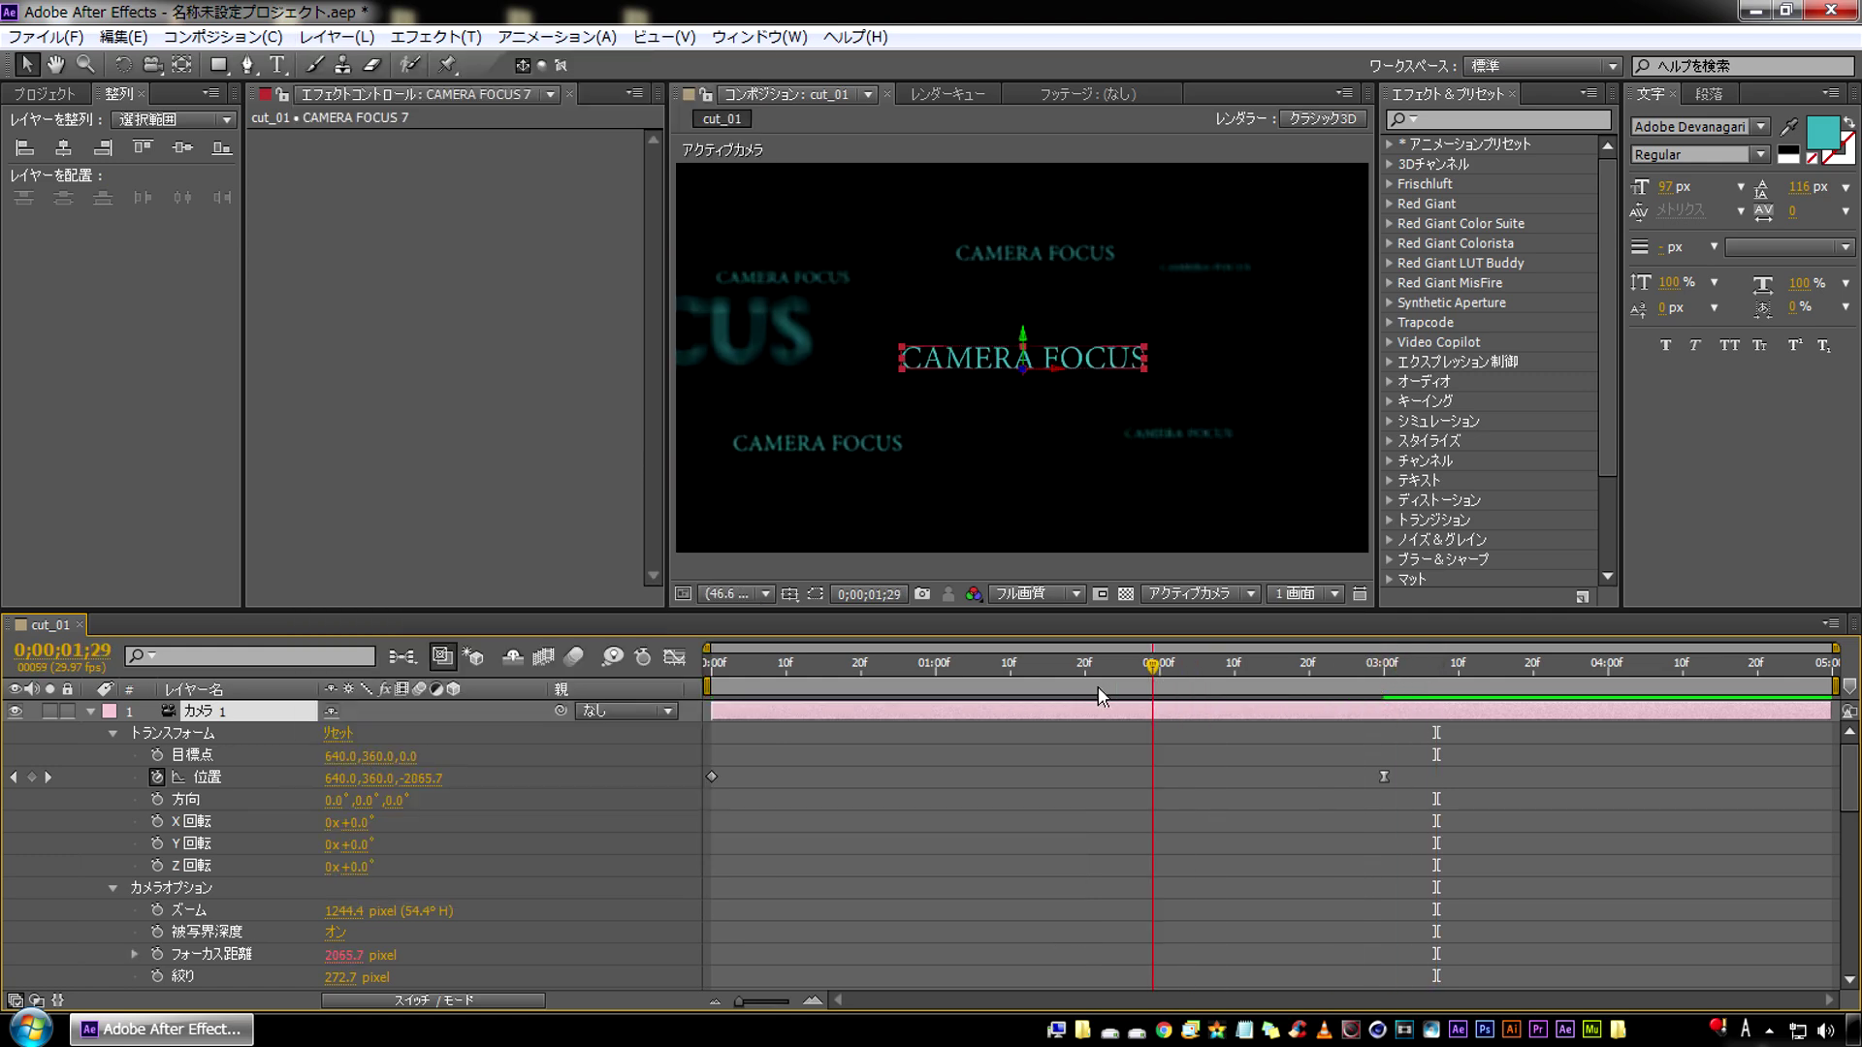
key(space)
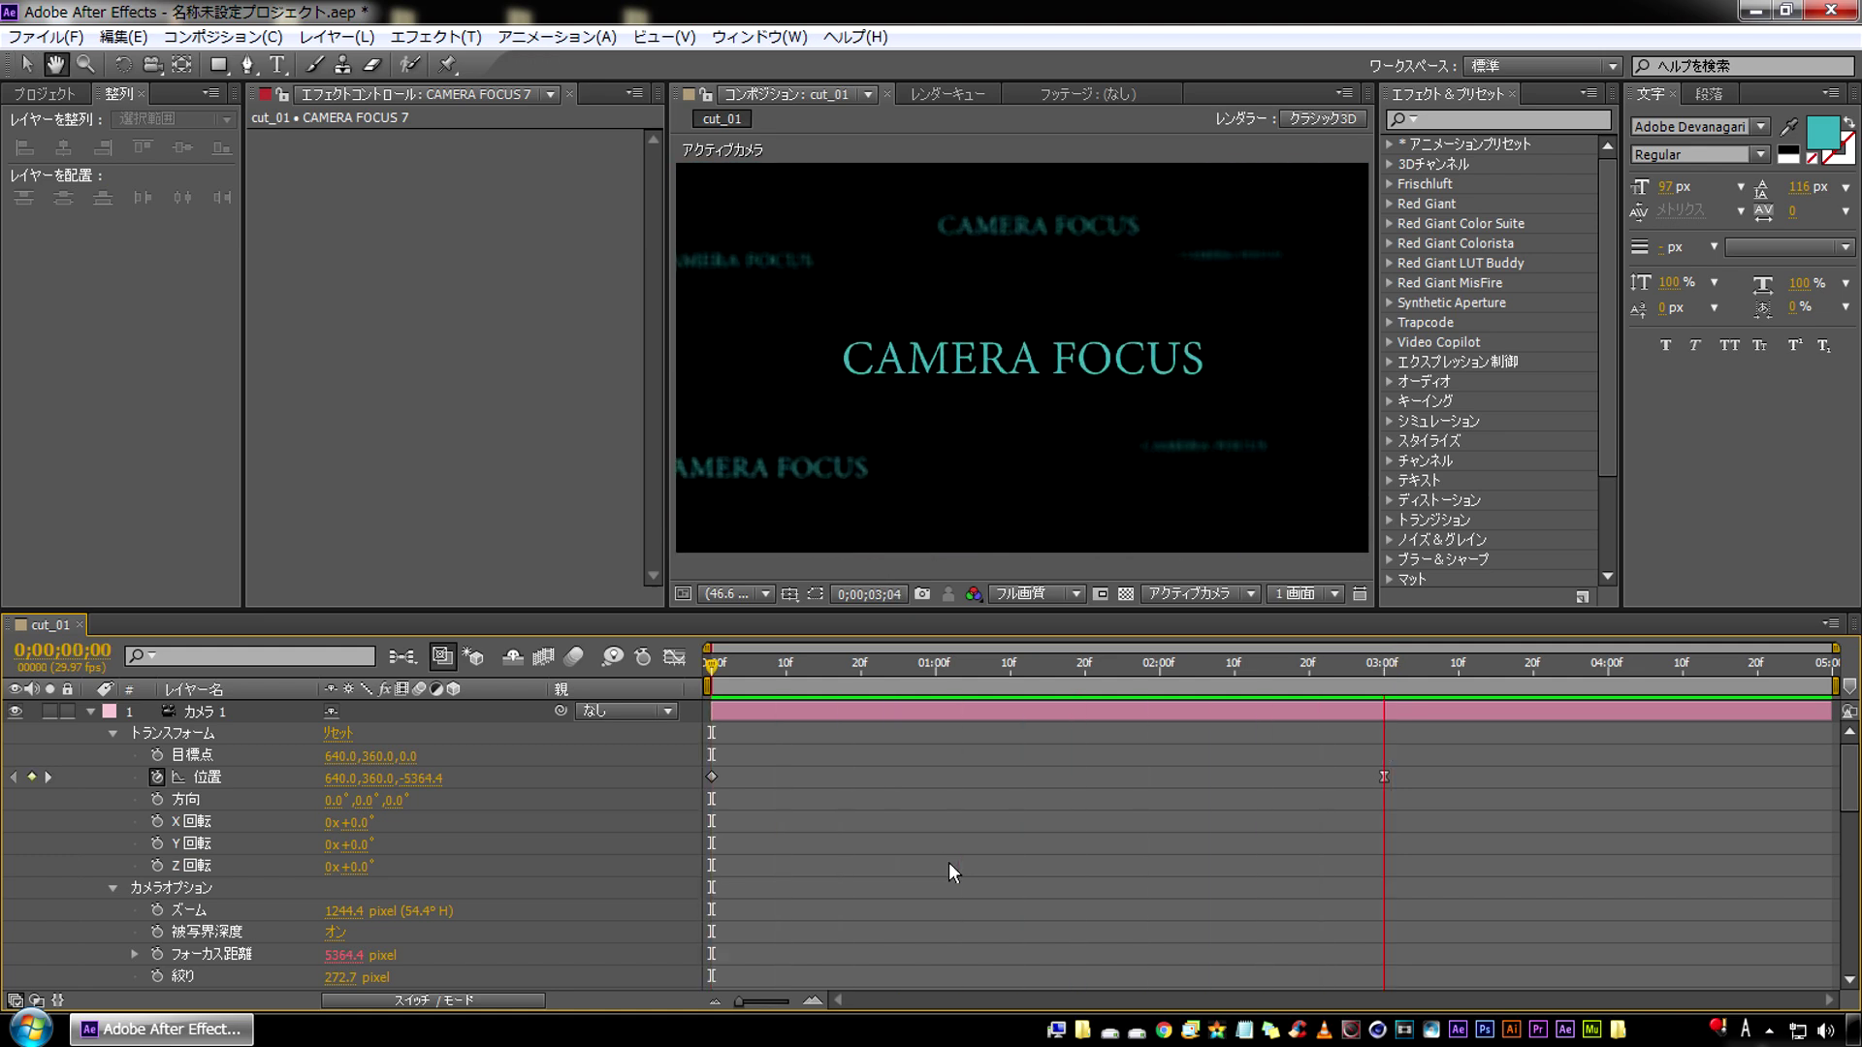
drag(1371, 681, 1170, 677)
key(Home)
key(space)
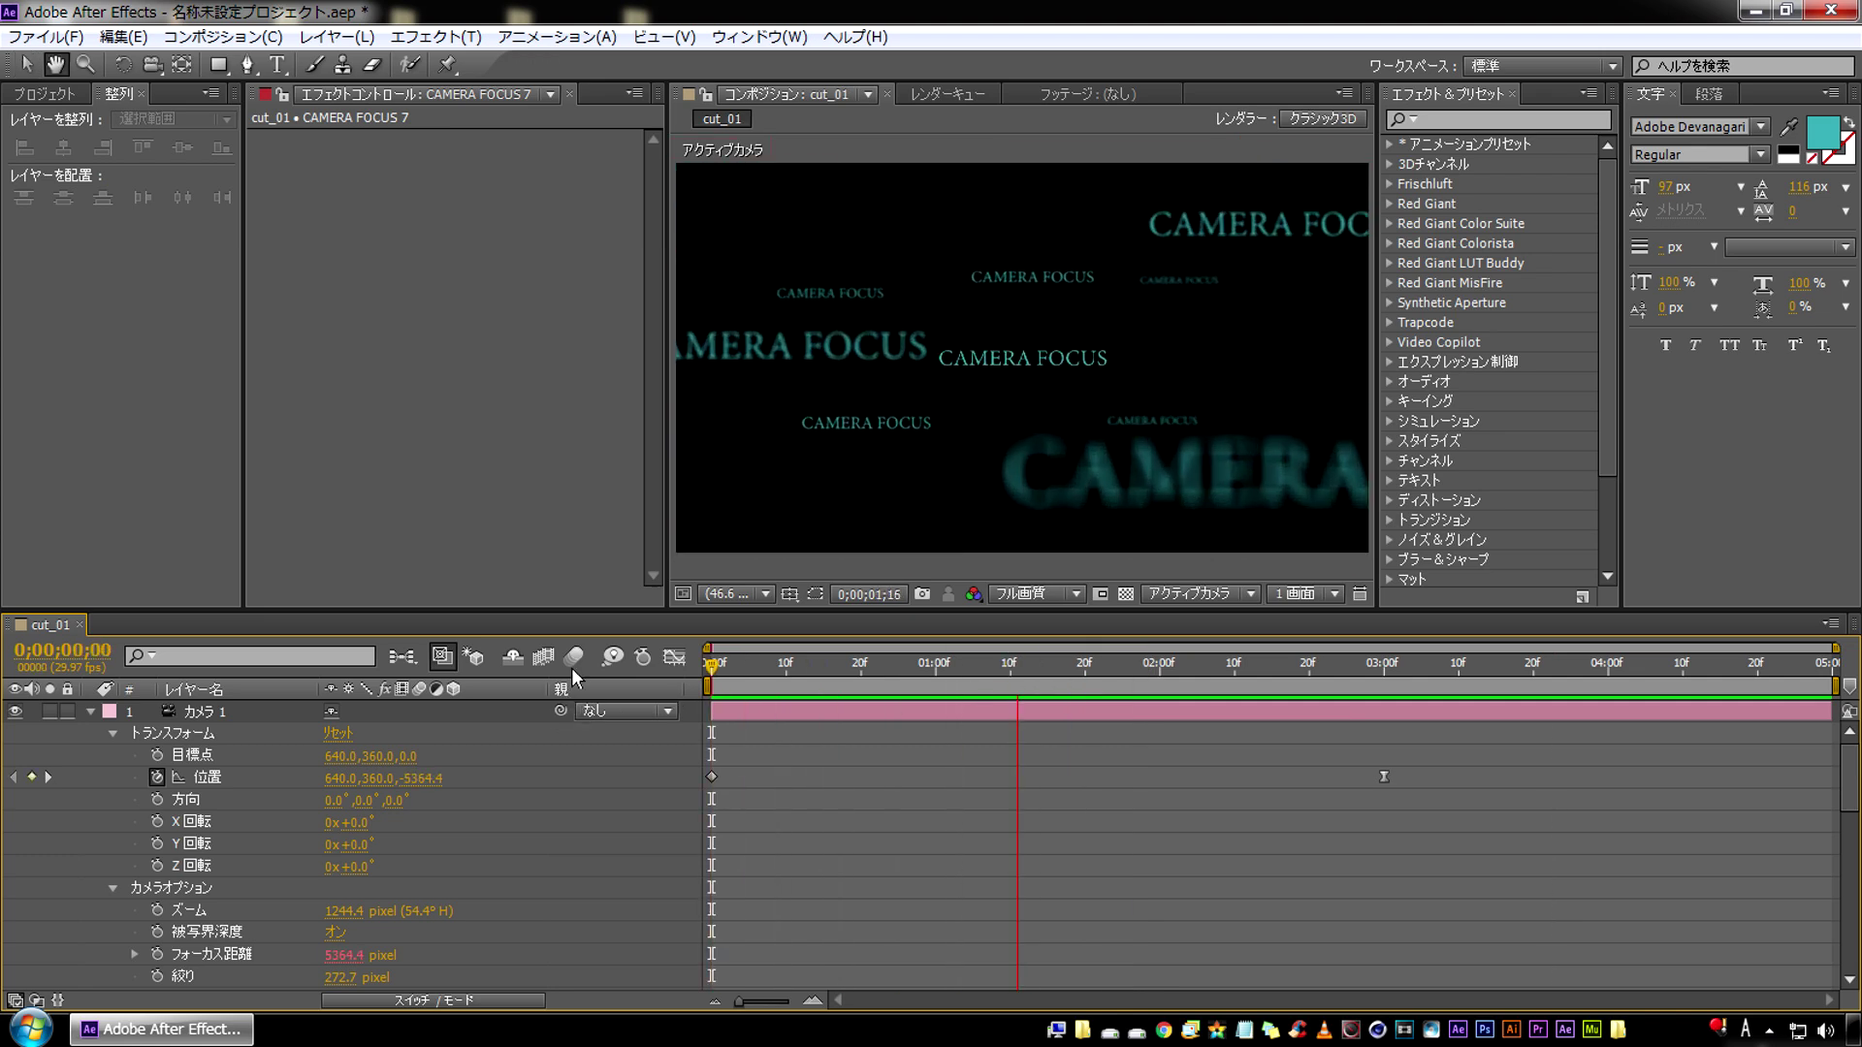
key(space)
Reveal the Focus Distance expression and scrub the timeline to check the focus value
scroll(278, 906, down, 3)
click(213, 825)
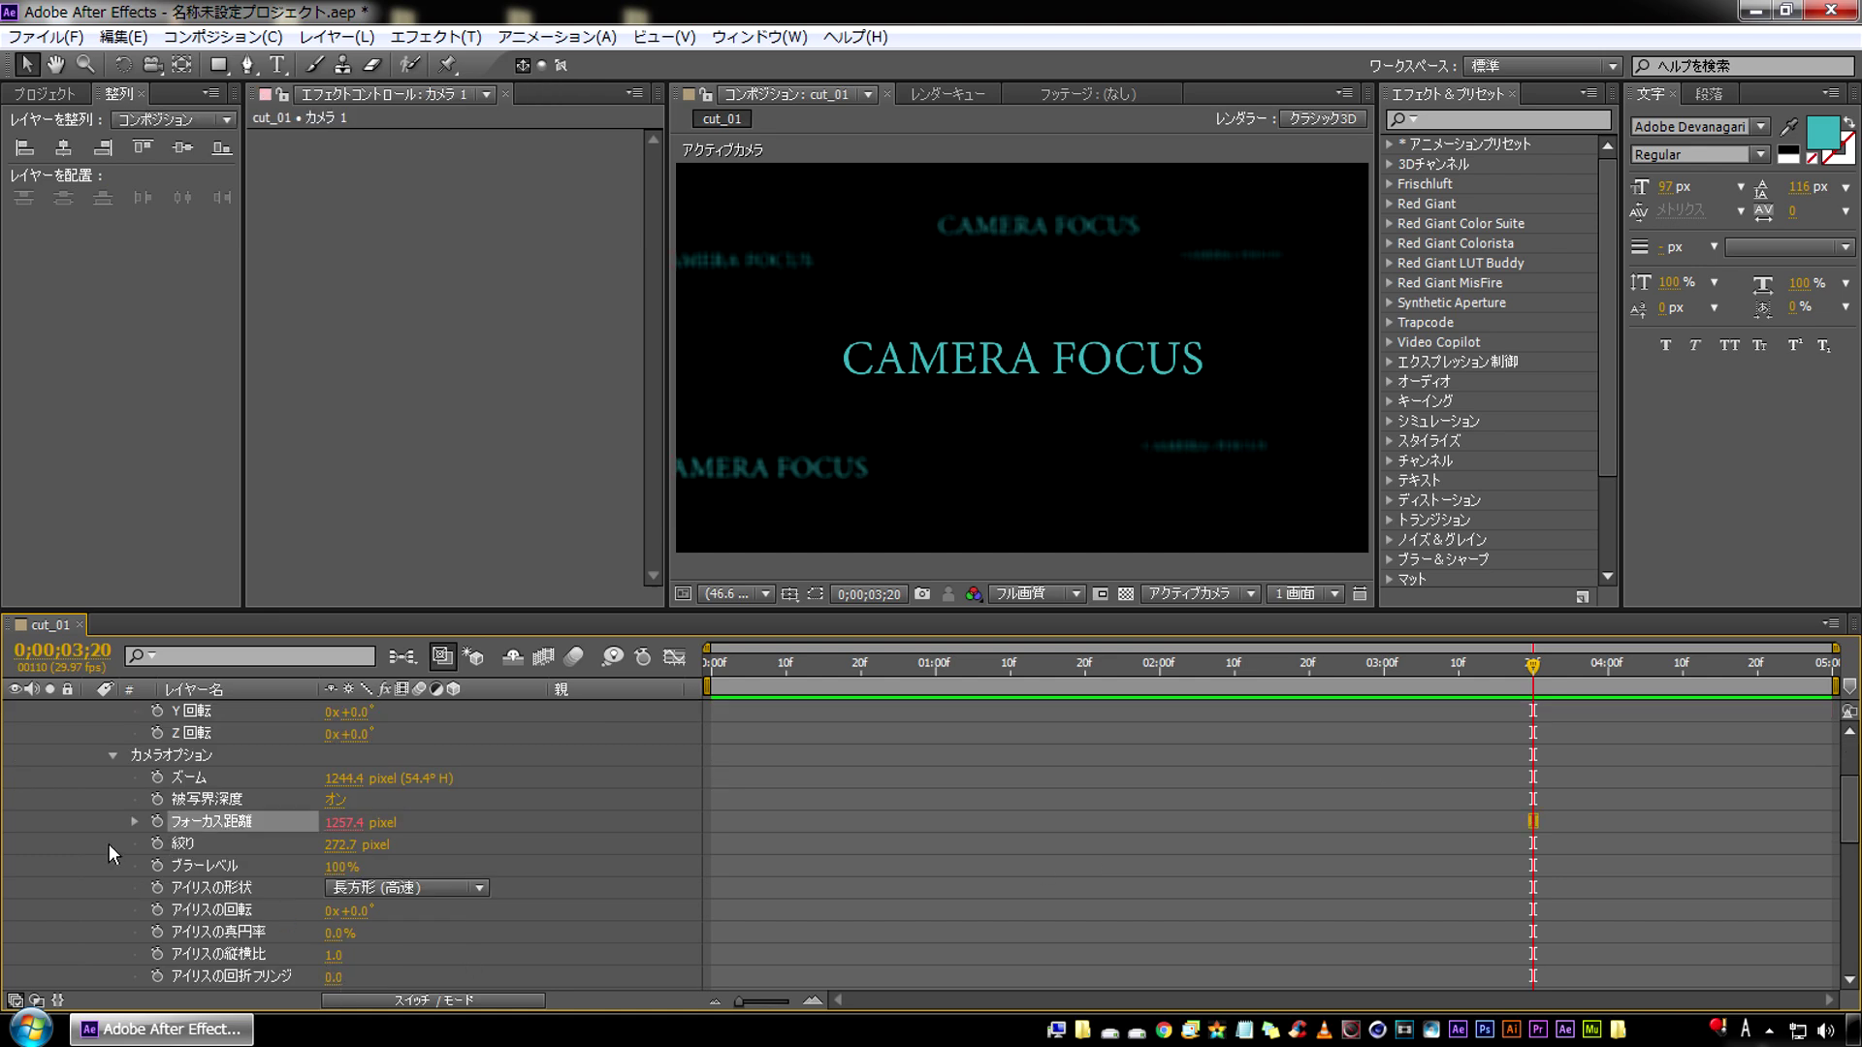
click(136, 822)
drag(1172, 667, 1294, 667)
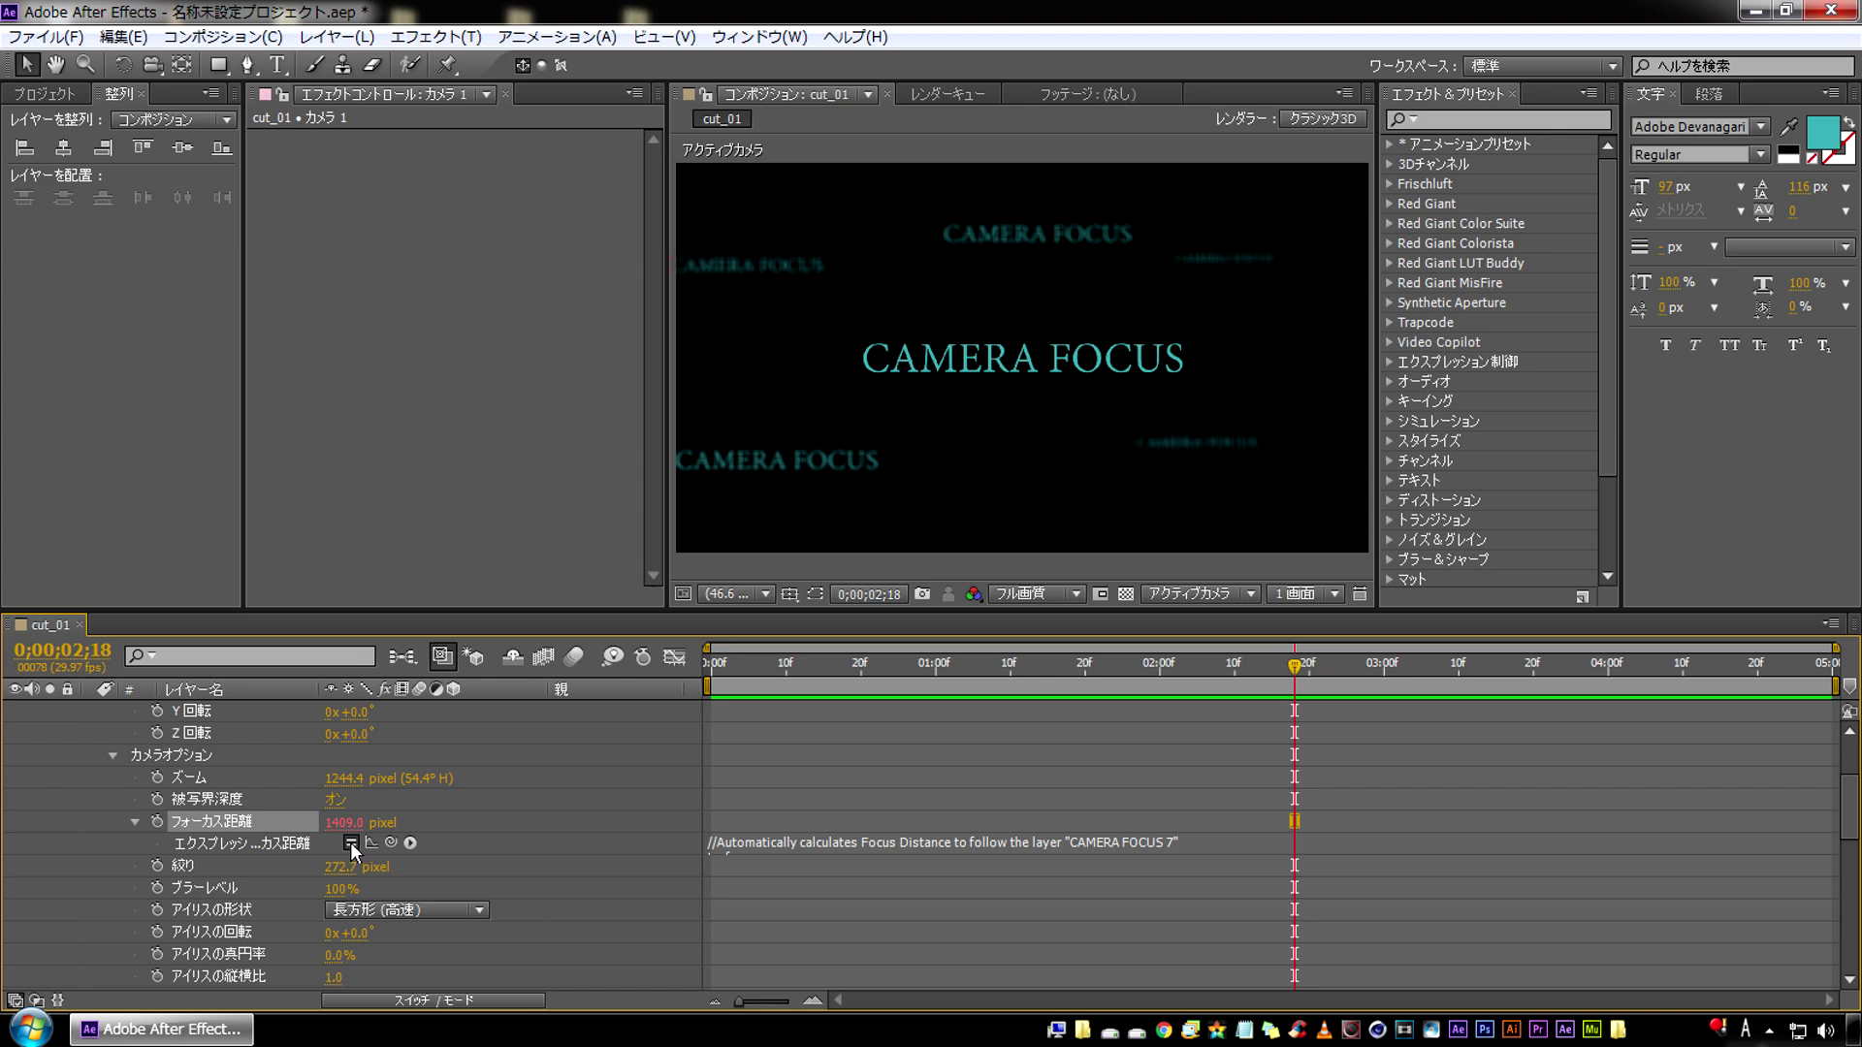
drag(1212, 672, 1410, 683)
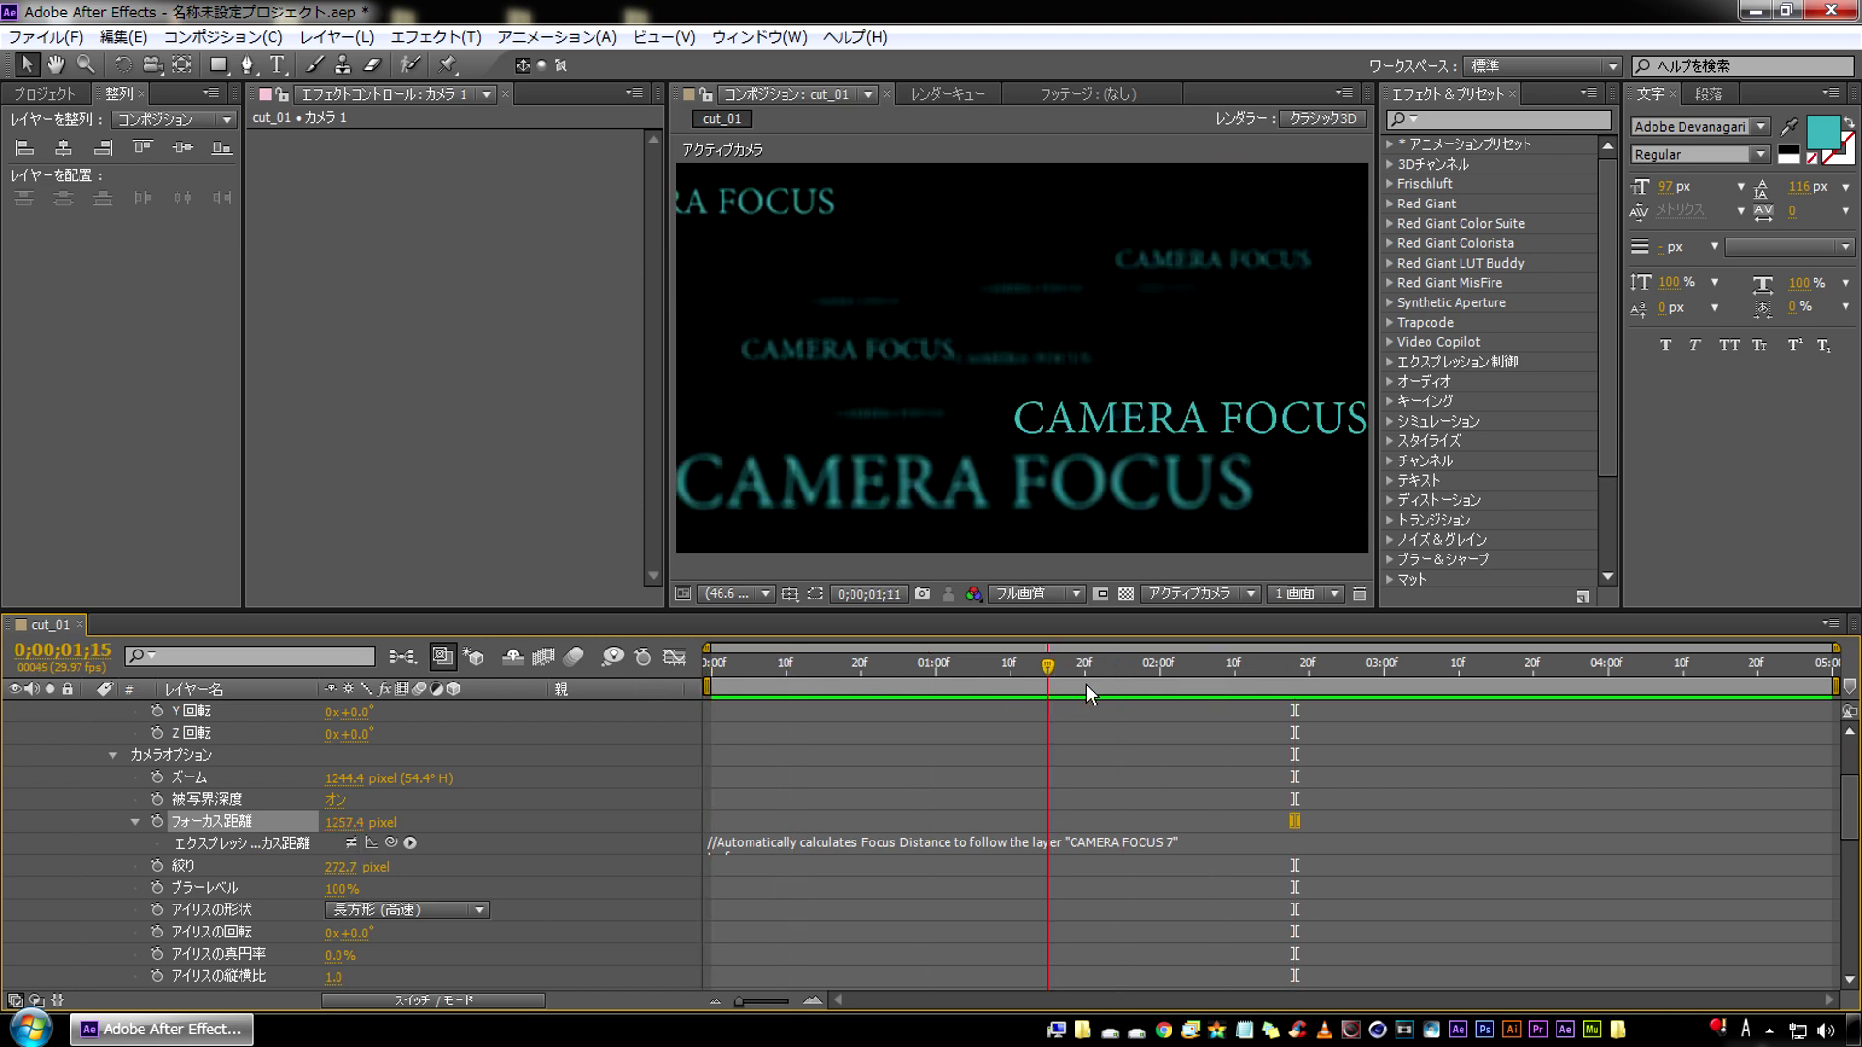